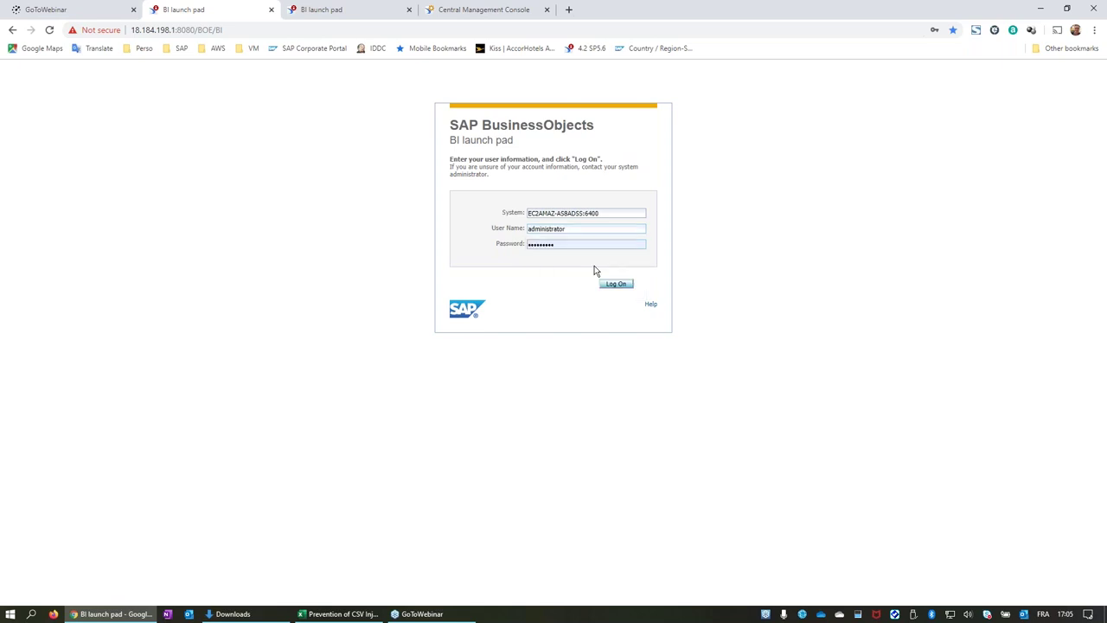
Log on to the BI launch pad and open the recently viewed 01 New Visualizations report.
{"action": "key", "text": "Return"}
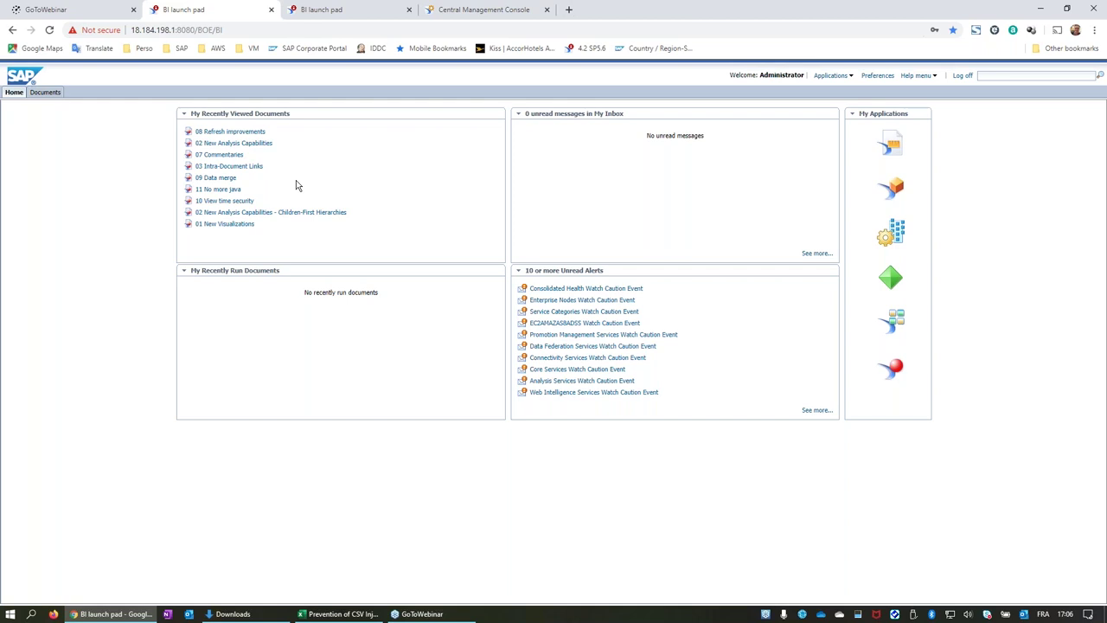
{"action": "left_click", "coordinate": [226, 223]}
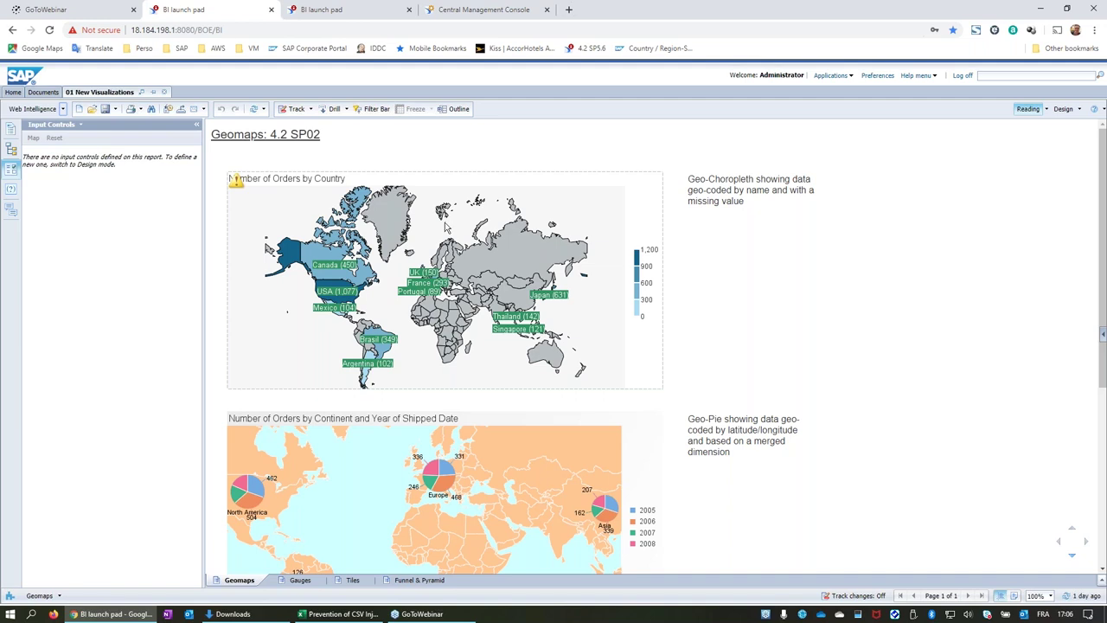
{"action": "scroll", "coordinate": [447, 227], "scroll_direction": "down", "scroll_amount": 2}
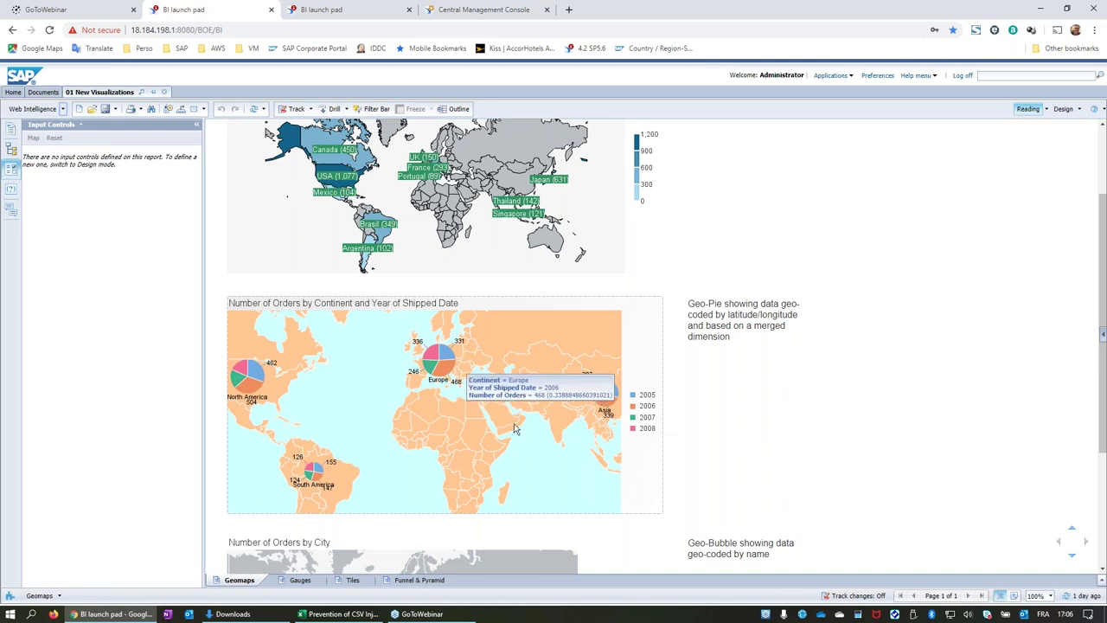
{"action": "mouse_move", "coordinate": [456, 370]}
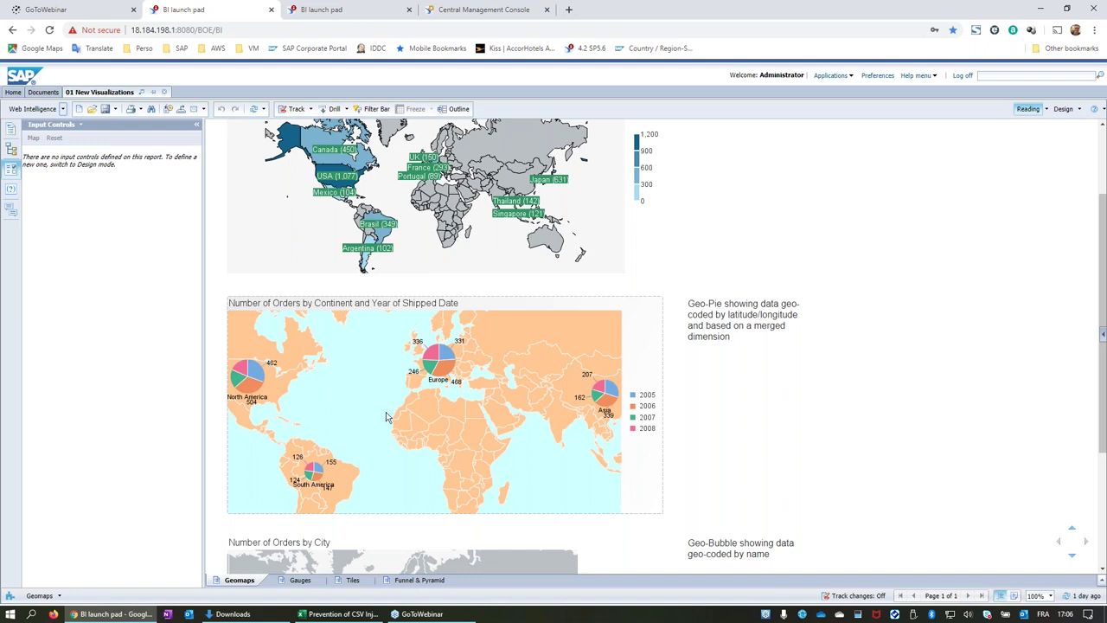
{"action": "scroll", "coordinate": [372, 416], "scroll_direction": "down", "scroll_amount": 2}
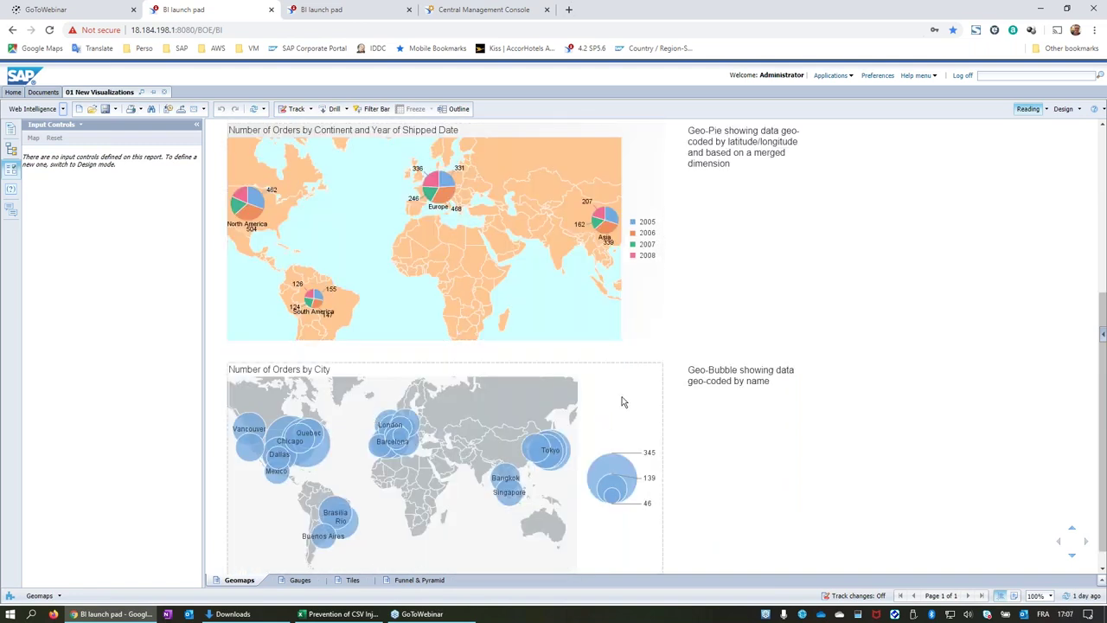
{"action": "scroll", "coordinate": [625, 398], "scroll_direction": "down", "scroll_amount": 1}
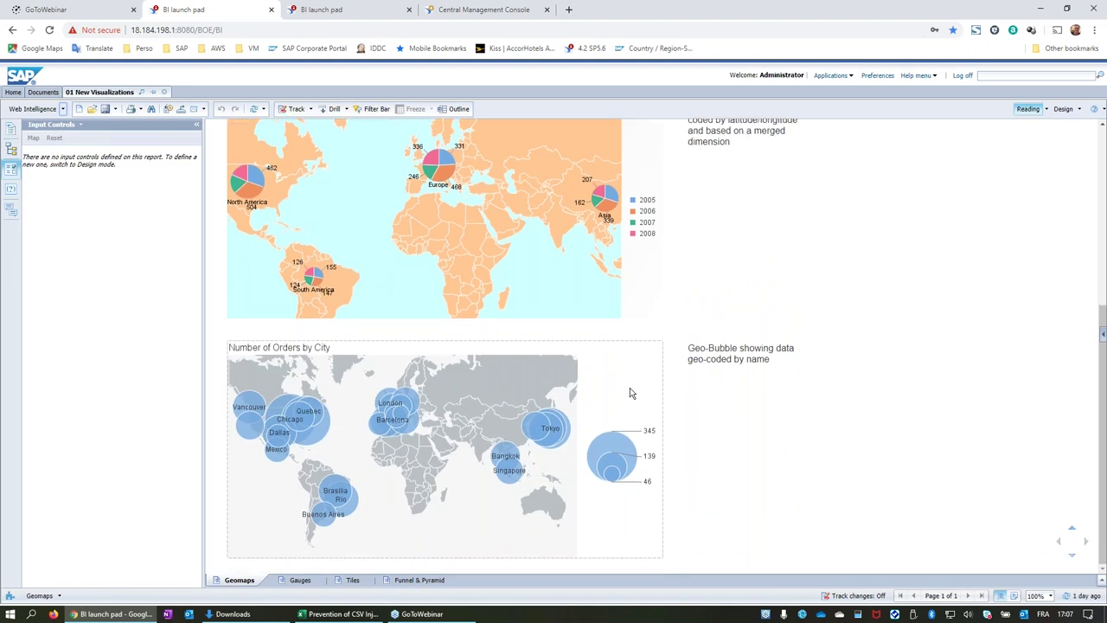
{"action": "scroll", "coordinate": [618, 418], "scroll_direction": "up", "scroll_amount": 10}
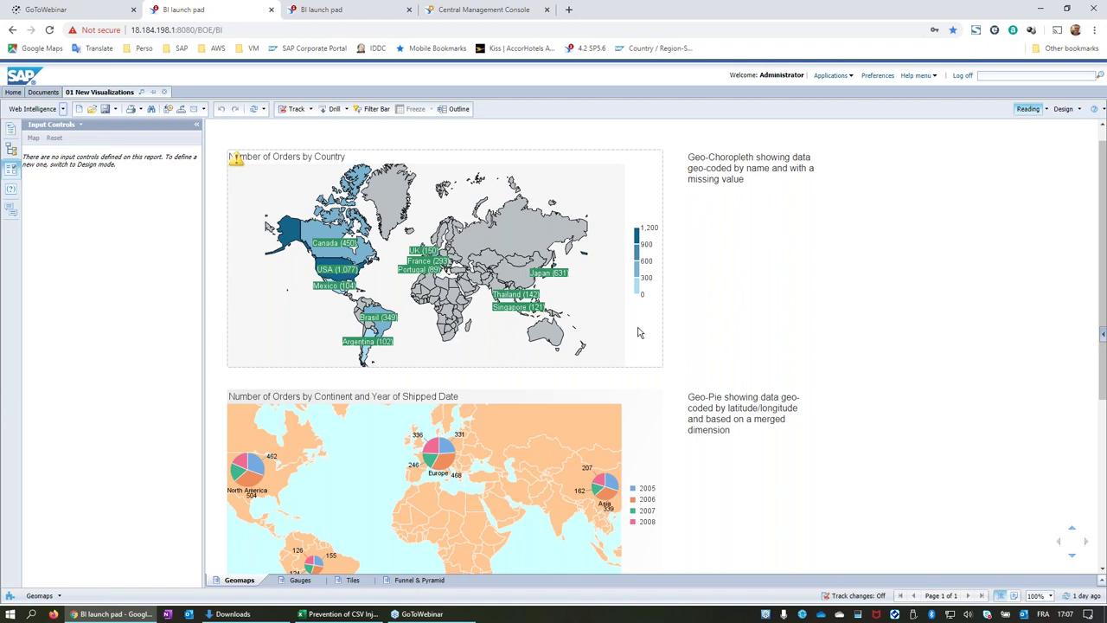
Put the report into design mode and show its available objects.
{"action": "left_click", "coordinate": [1063, 109]}
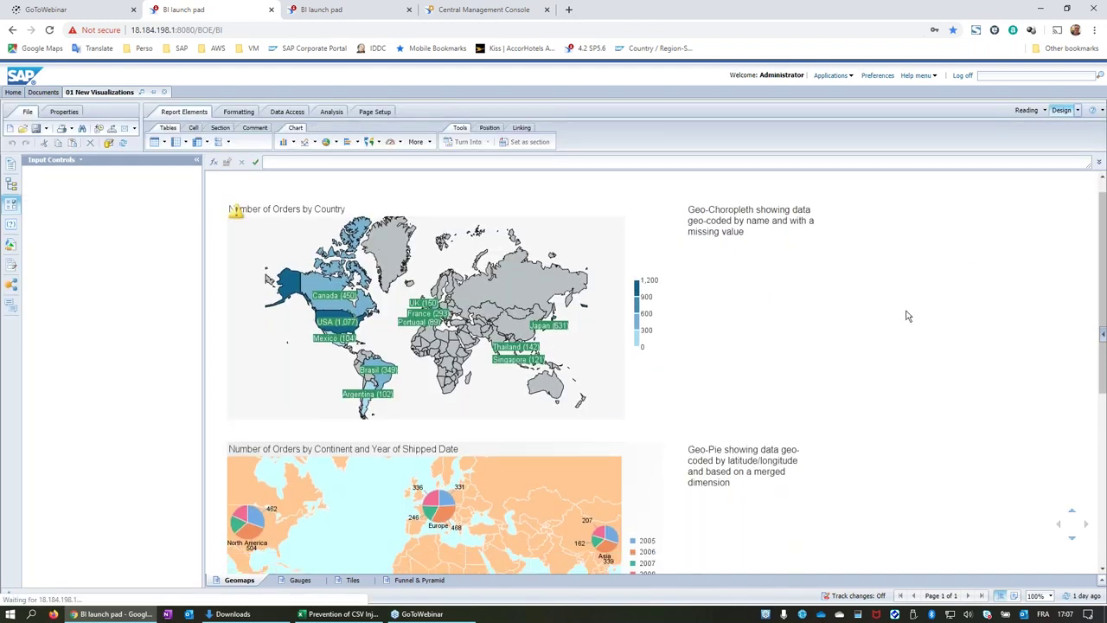
{"action": "left_click", "coordinate": [239, 214]}
{"action": "left_click", "coordinate": [10, 245]}
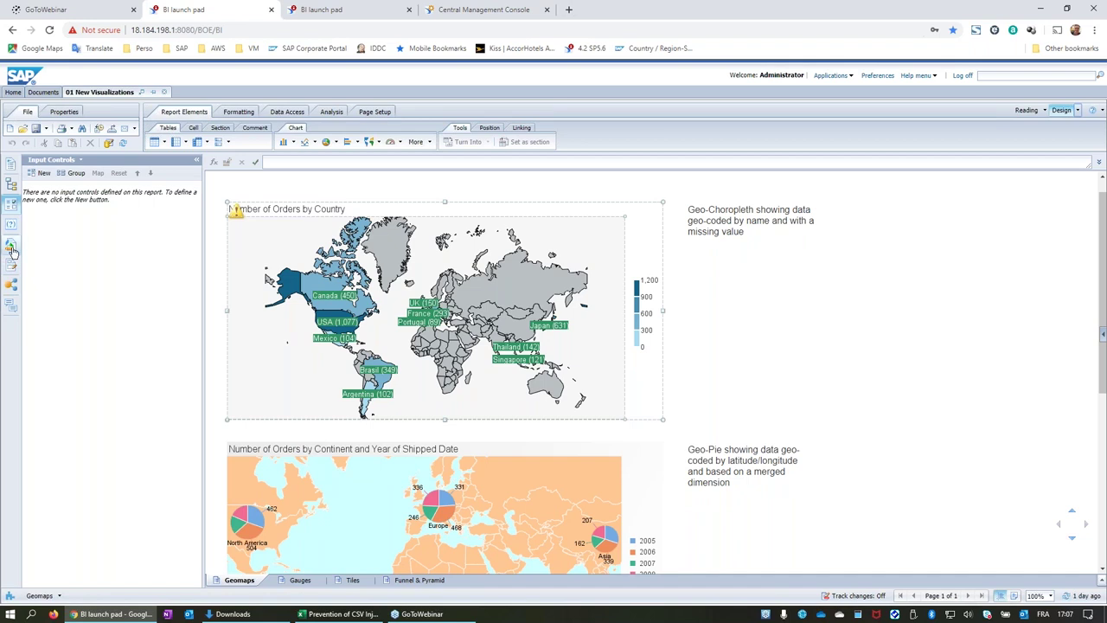
{"action": "left_click", "coordinate": [362, 313]}
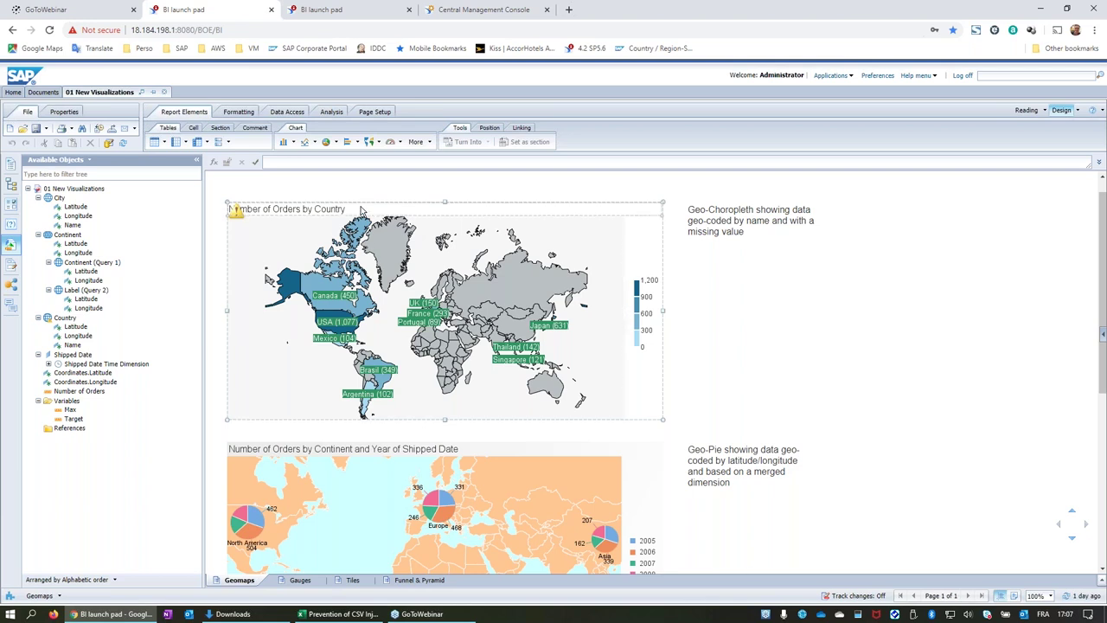
Edit the City object as a geography by name.
{"action": "left_click", "coordinate": [57, 199]}
{"action": "right_click", "coordinate": [58, 201]}
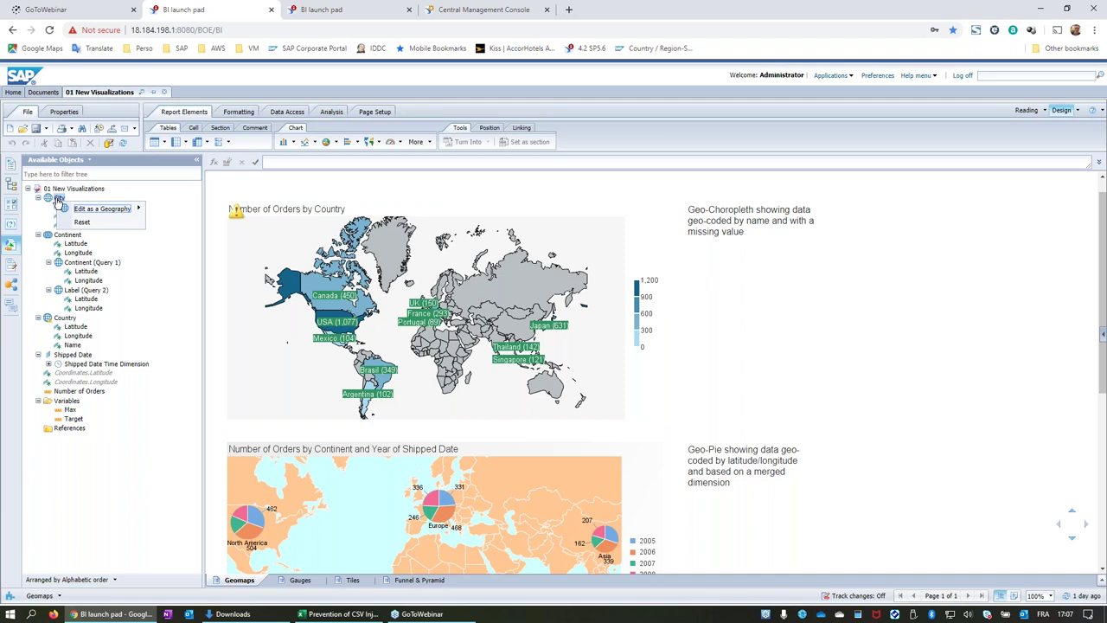
{"action": "mouse_move", "coordinate": [102, 214]}
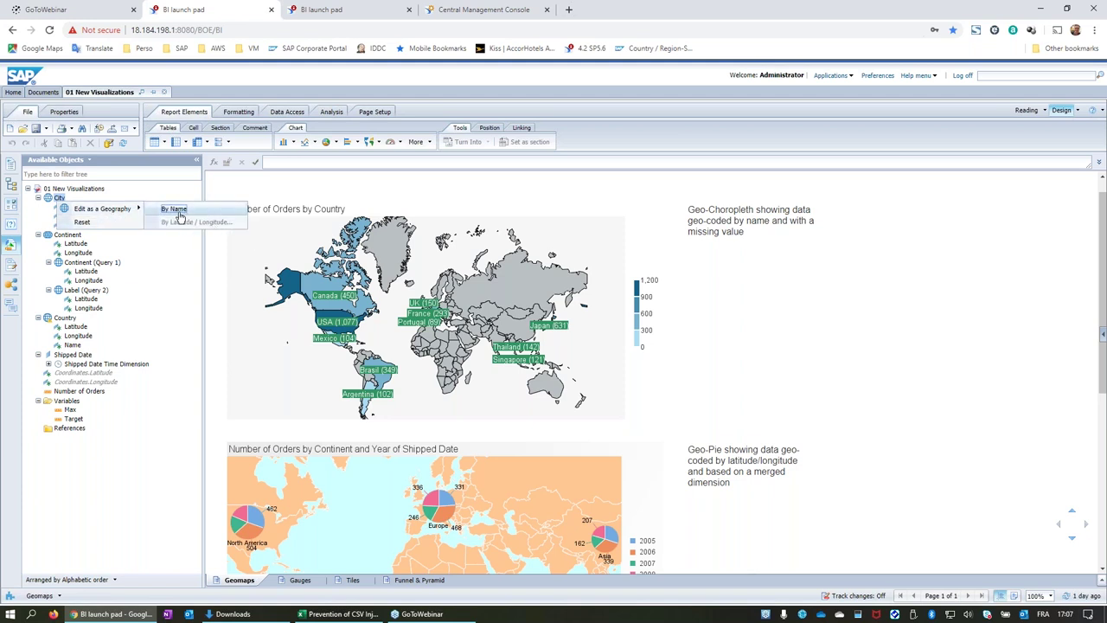
{"action": "left_click", "coordinate": [174, 208]}
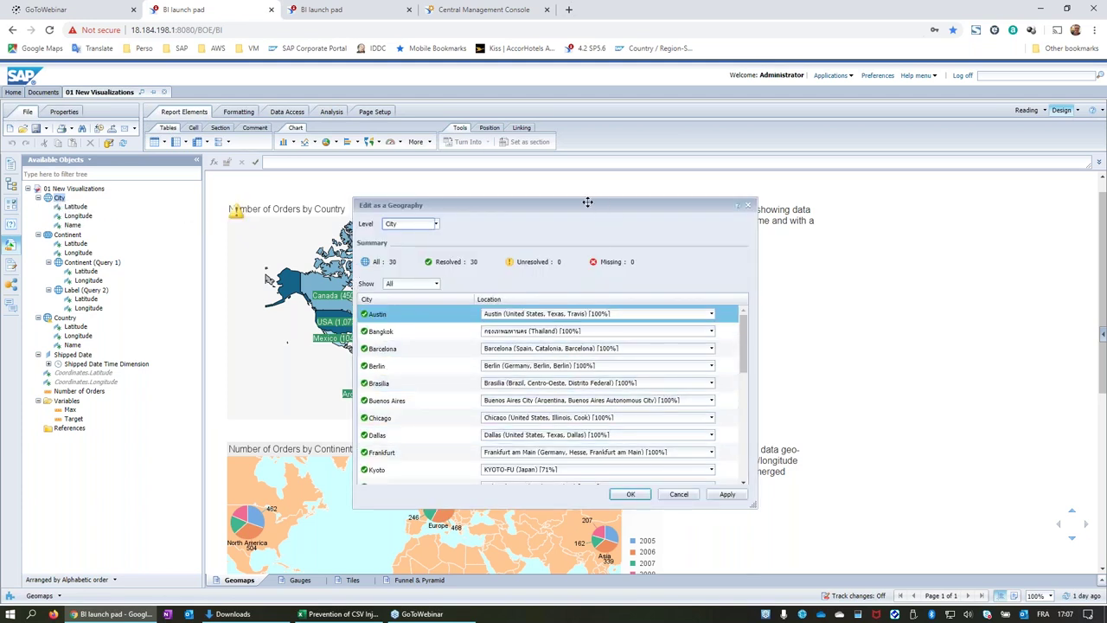
{"action": "left_click_drag", "start_coordinate": [600, 205], "coordinate": [539, 181]}
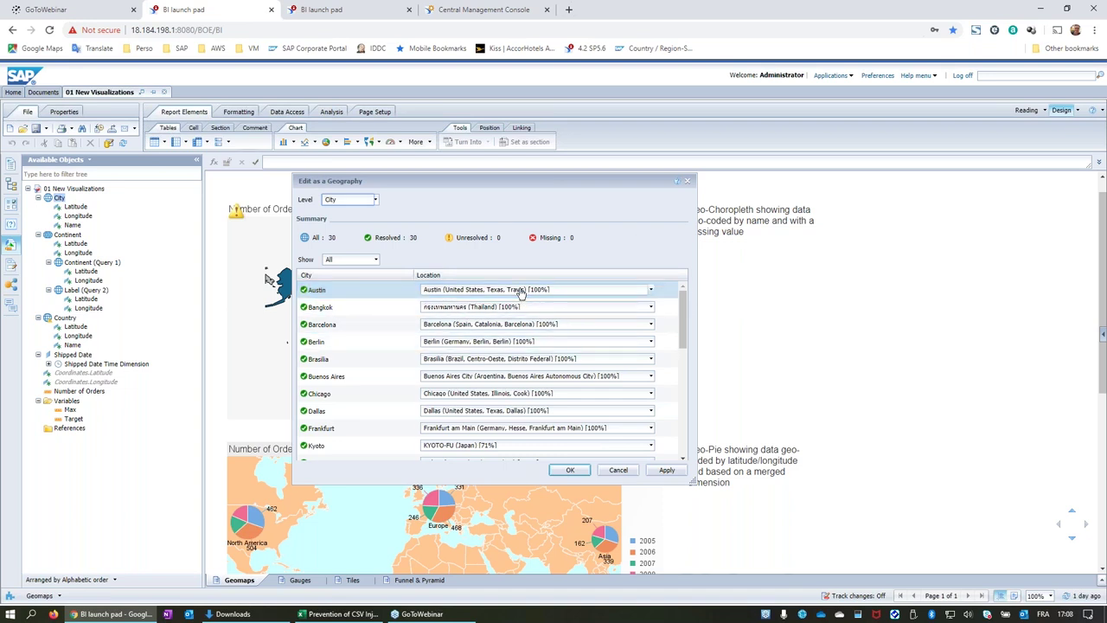
{"action": "left_click", "coordinate": [376, 201]}
{"action": "left_click", "coordinate": [454, 206]}
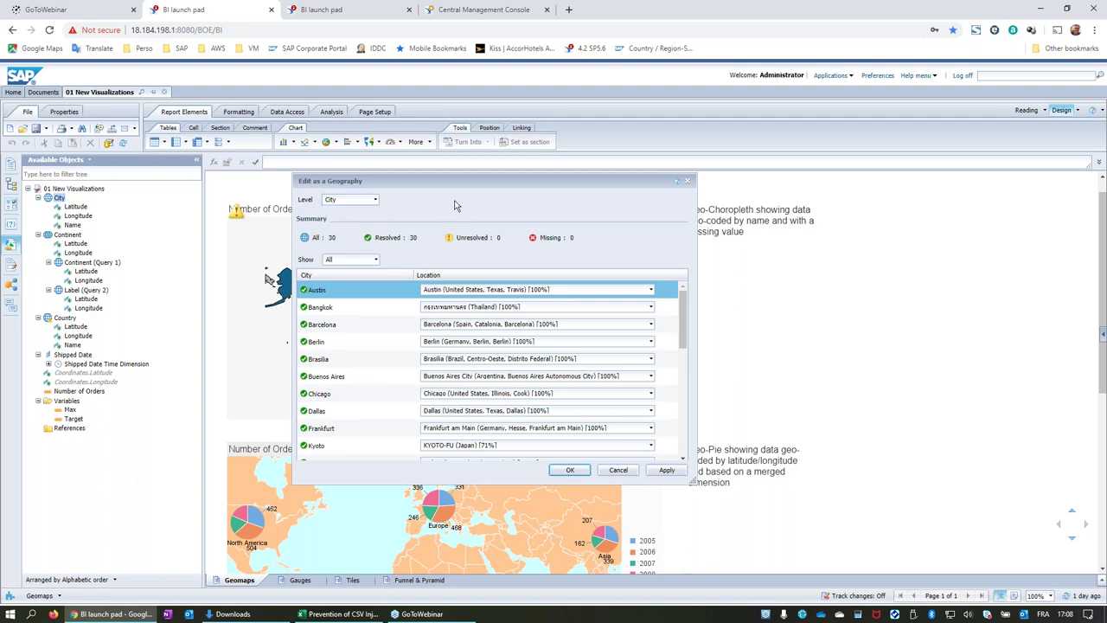
{"action": "left_click", "coordinate": [375, 202]}
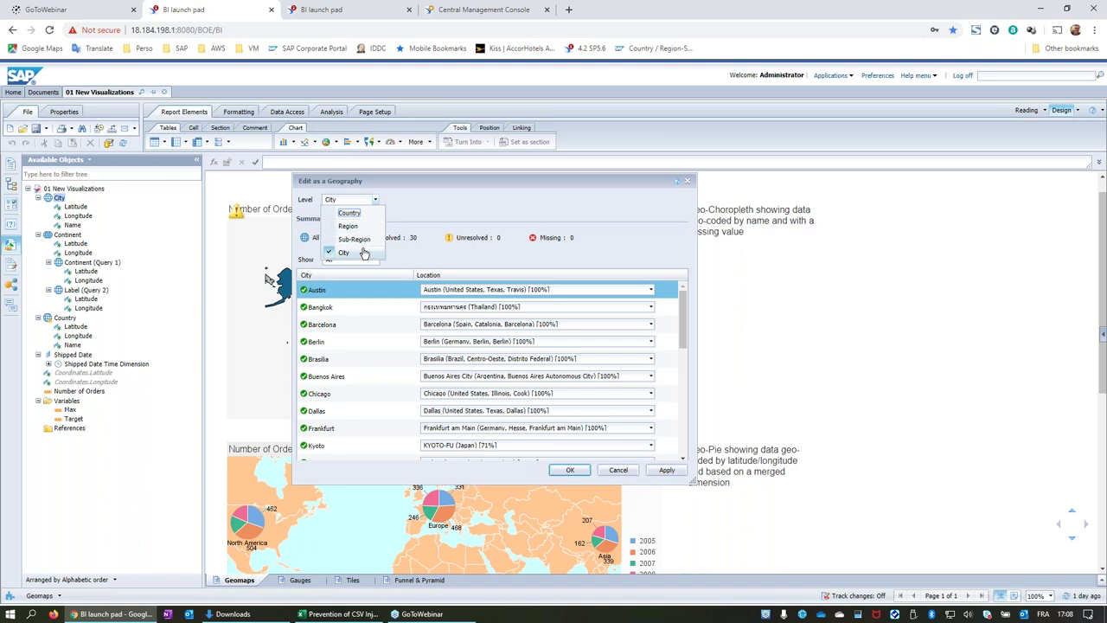
{"action": "left_click", "coordinate": [427, 214]}
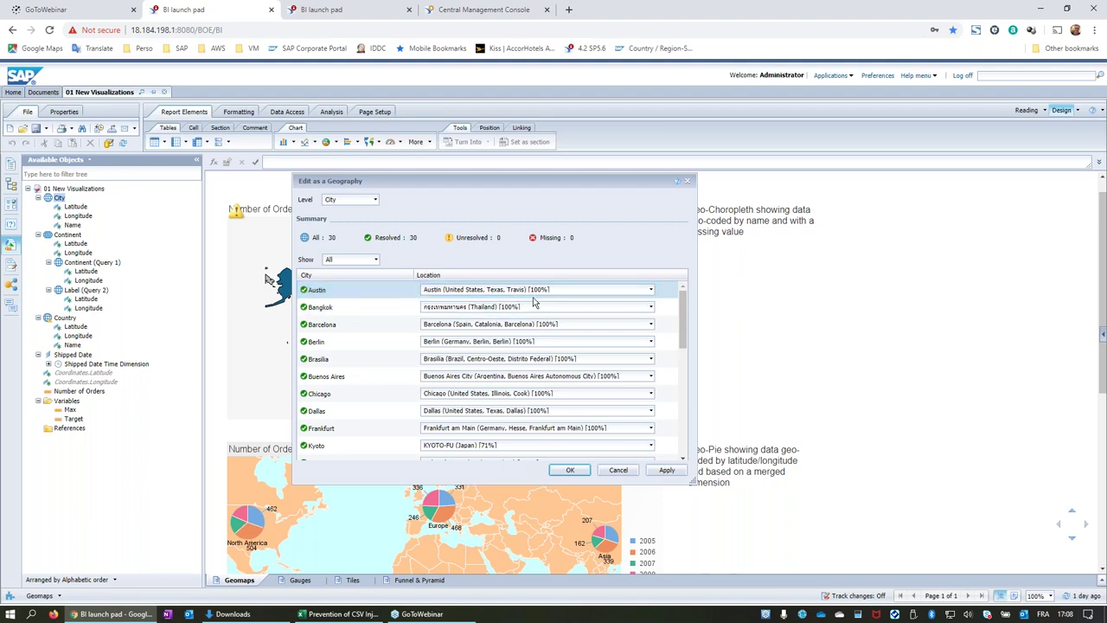
{"action": "left_click_drag", "start_coordinate": [688, 327], "coordinate": [666, 436]}
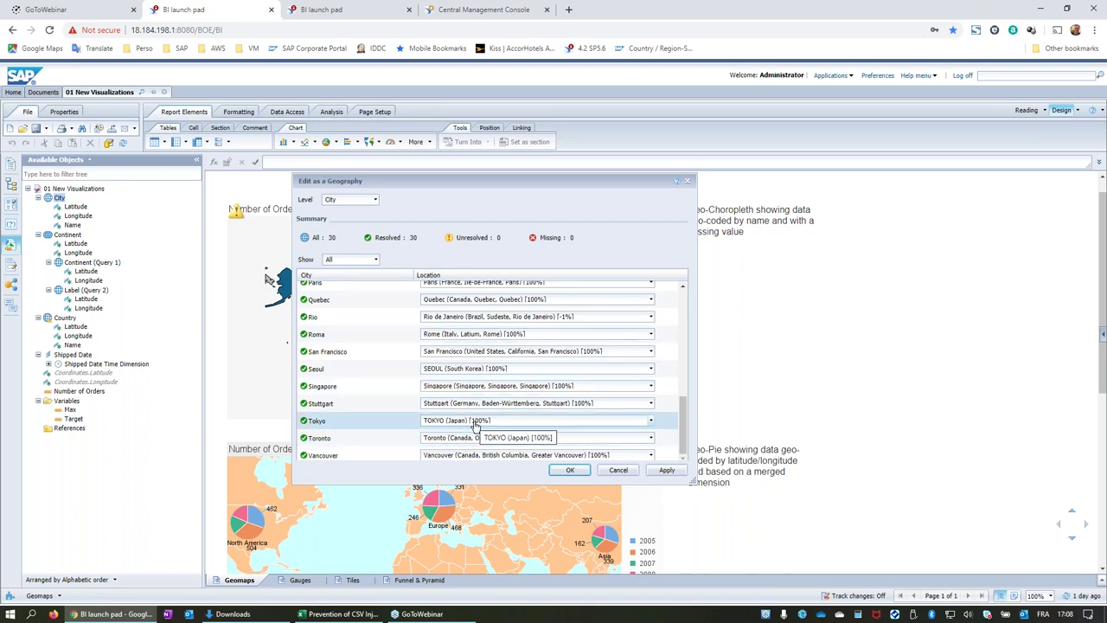
{"action": "scroll", "coordinate": [483, 427], "scroll_direction": "up", "scroll_amount": 4}
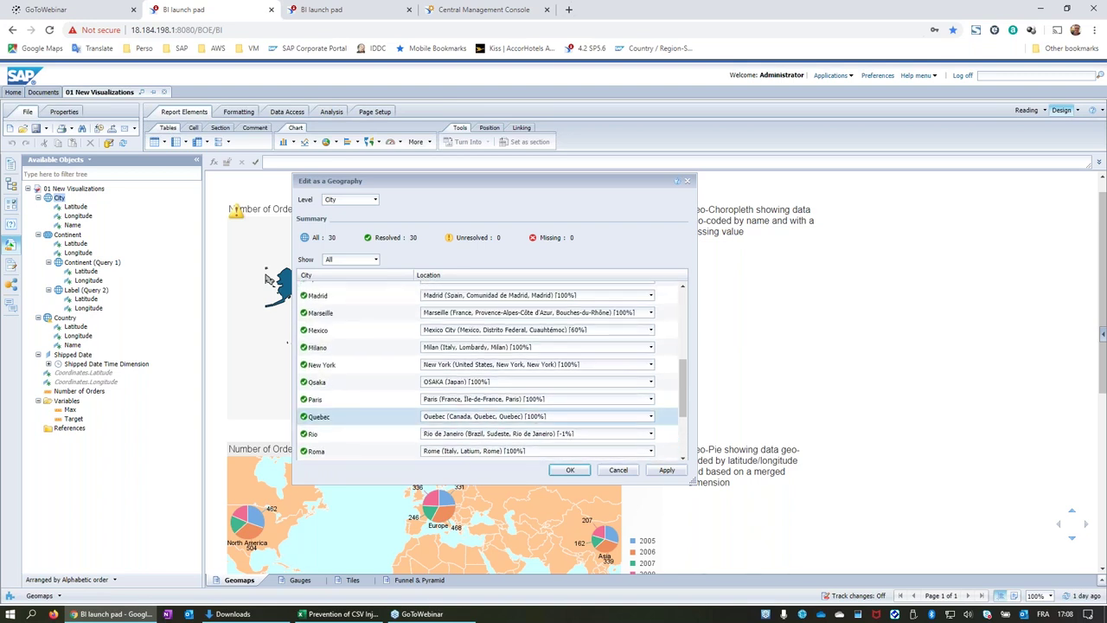
{"action": "scroll", "coordinate": [493, 406], "scroll_direction": "up", "scroll_amount": 2}
{"action": "left_click", "coordinate": [499, 387]}
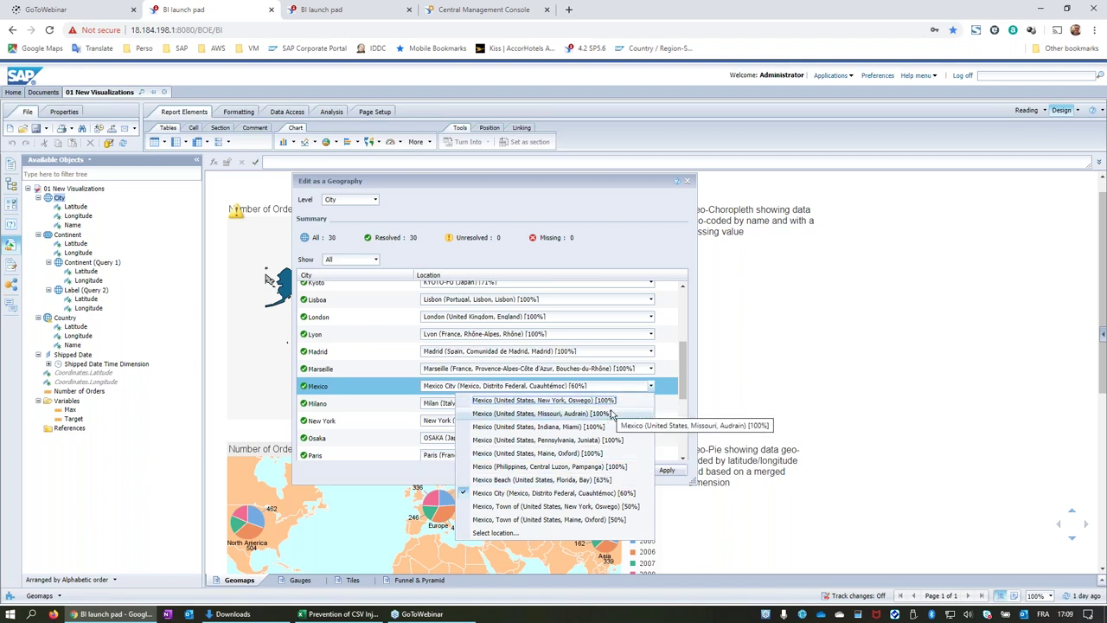
{"action": "left_click", "coordinate": [630, 247]}
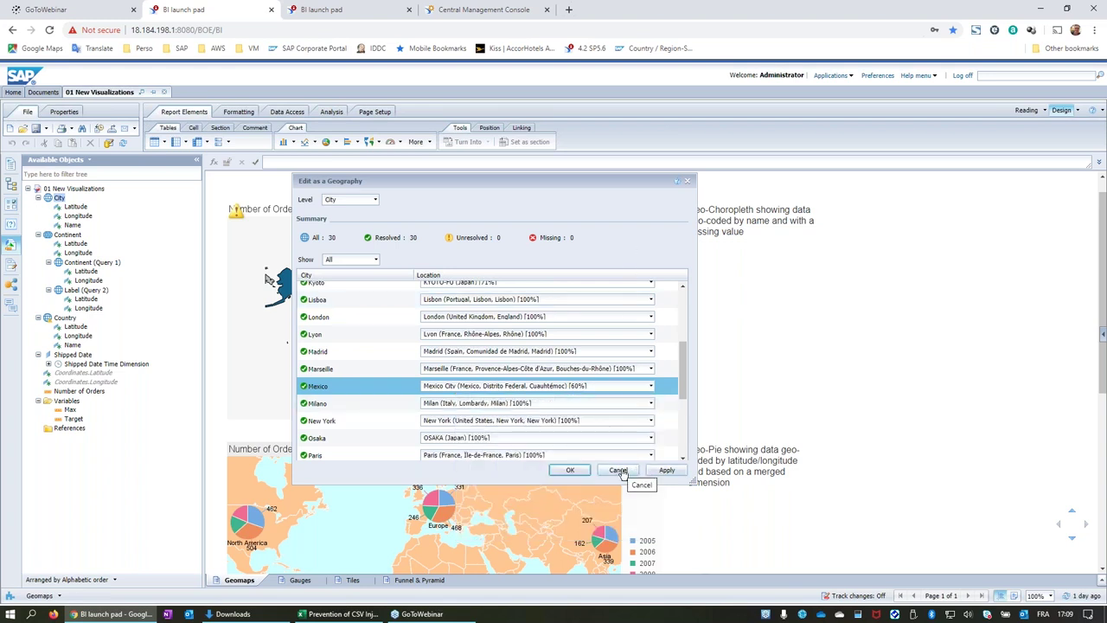
{"action": "left_click", "coordinate": [617, 471]}
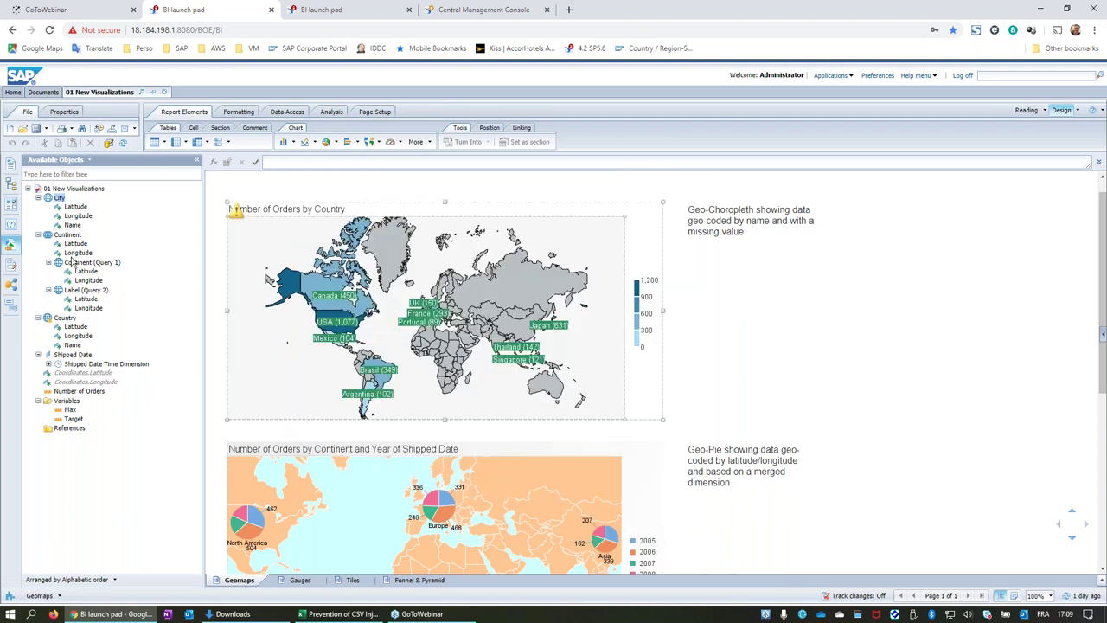
{"action": "left_click", "coordinate": [346, 445]}
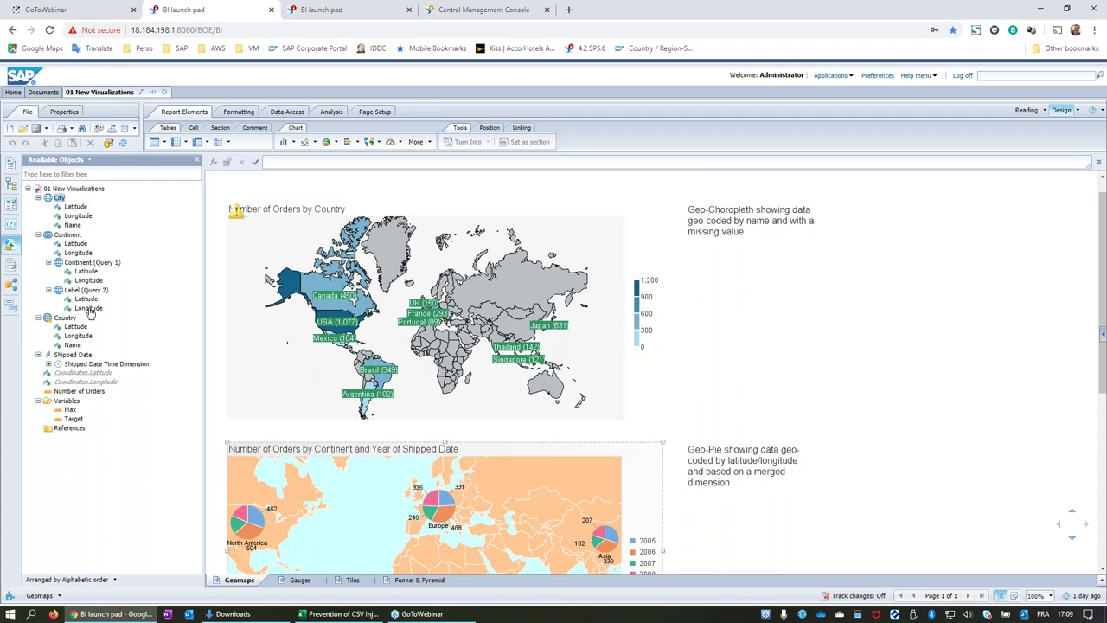
{"action": "left_click", "coordinate": [96, 263]}
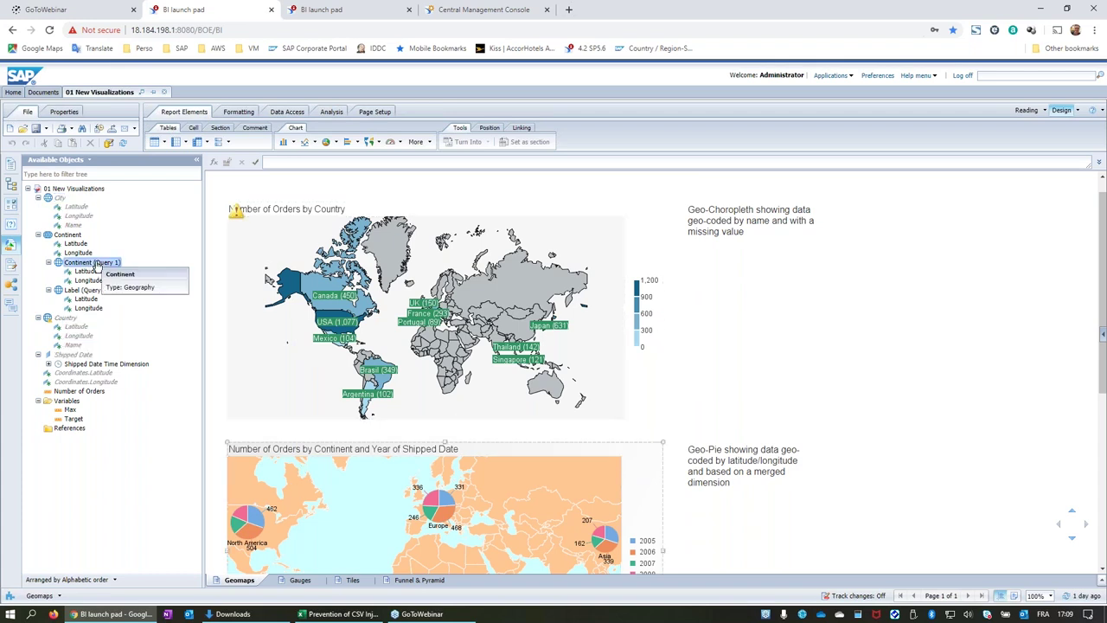
{"action": "right_click", "coordinate": [98, 266]}
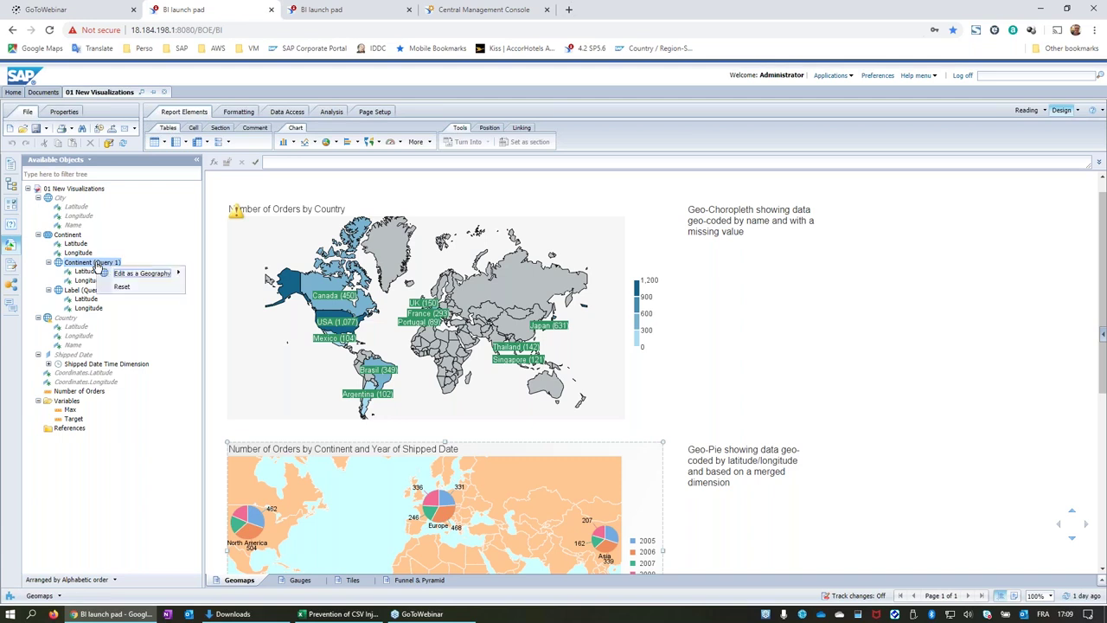
{"action": "mouse_move", "coordinate": [143, 274]}
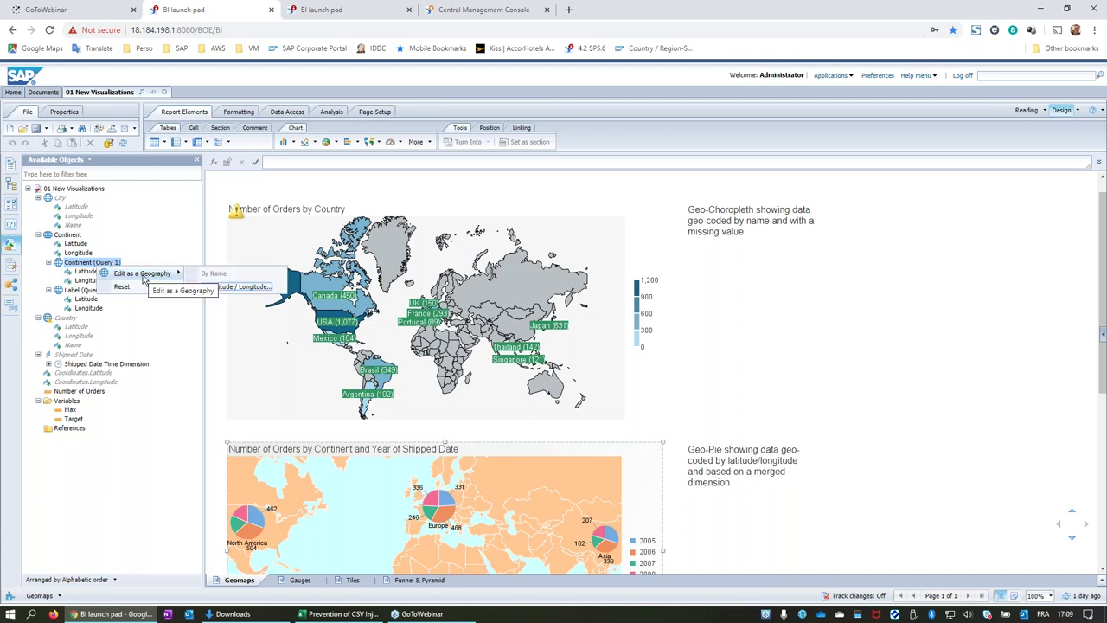
{"action": "left_click", "coordinate": [251, 290]}
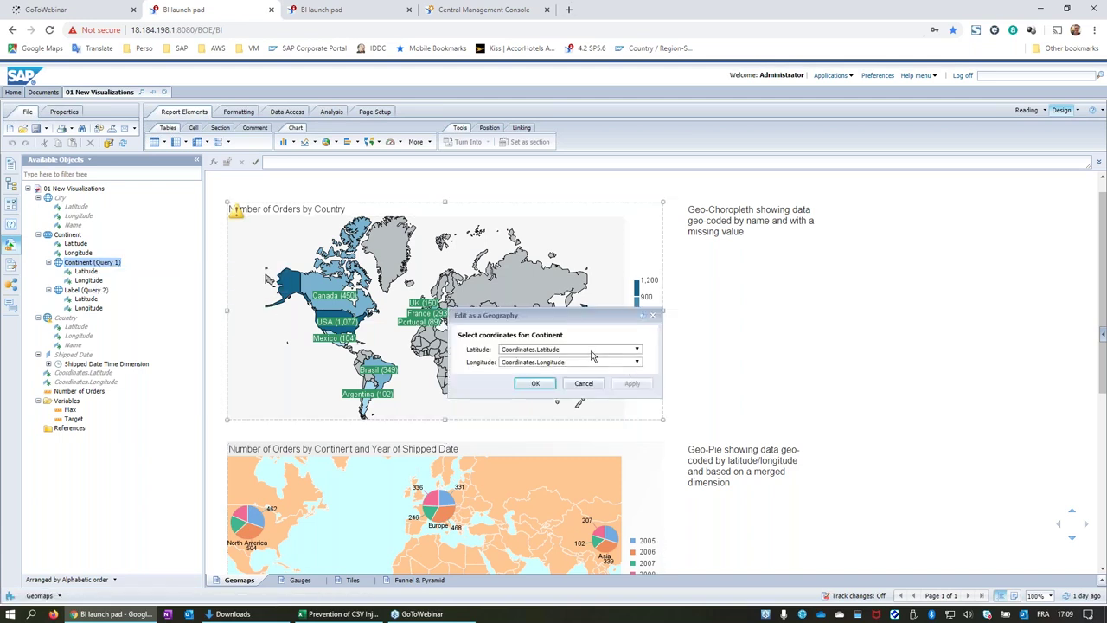
{"action": "left_click", "coordinate": [637, 349]}
{"action": "left_click", "coordinate": [600, 319]}
{"action": "left_click", "coordinate": [584, 383]}
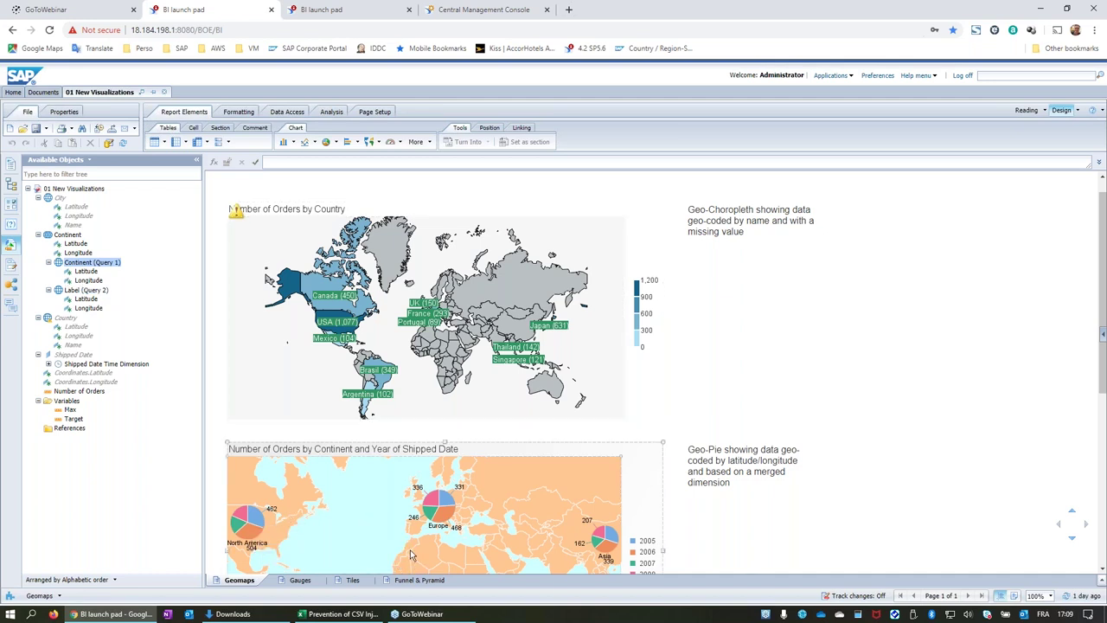
{"action": "scroll", "coordinate": [412, 555], "scroll_direction": "down", "scroll_amount": 3}
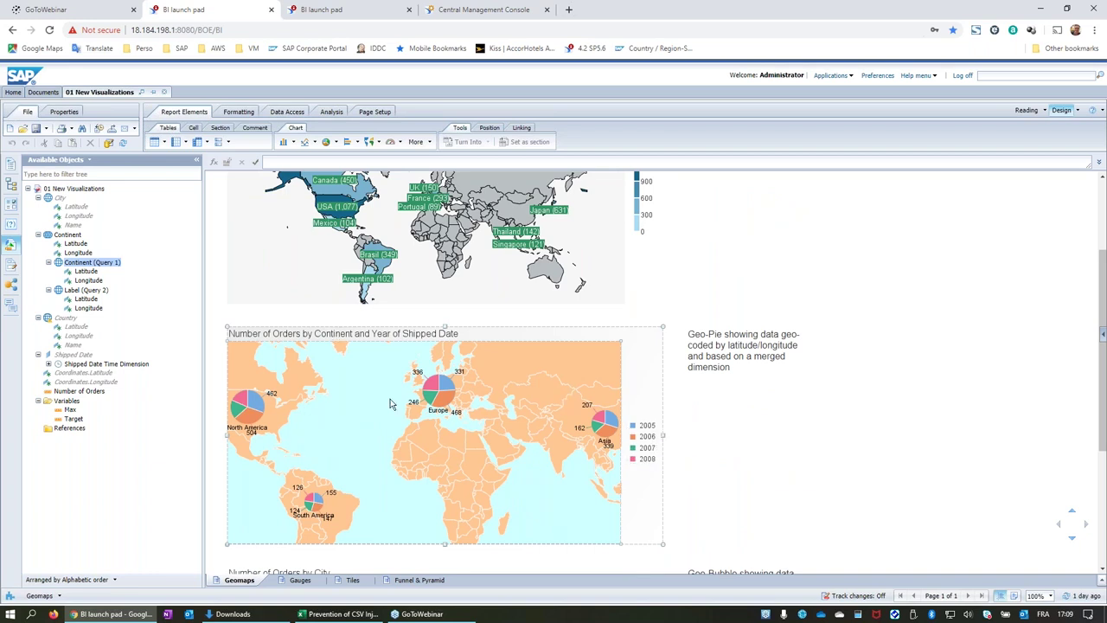
{"action": "scroll", "coordinate": [377, 447], "scroll_direction": "up", "scroll_amount": 2}
{"action": "scroll", "coordinate": [377, 450], "scroll_direction": "down", "scroll_amount": 5}
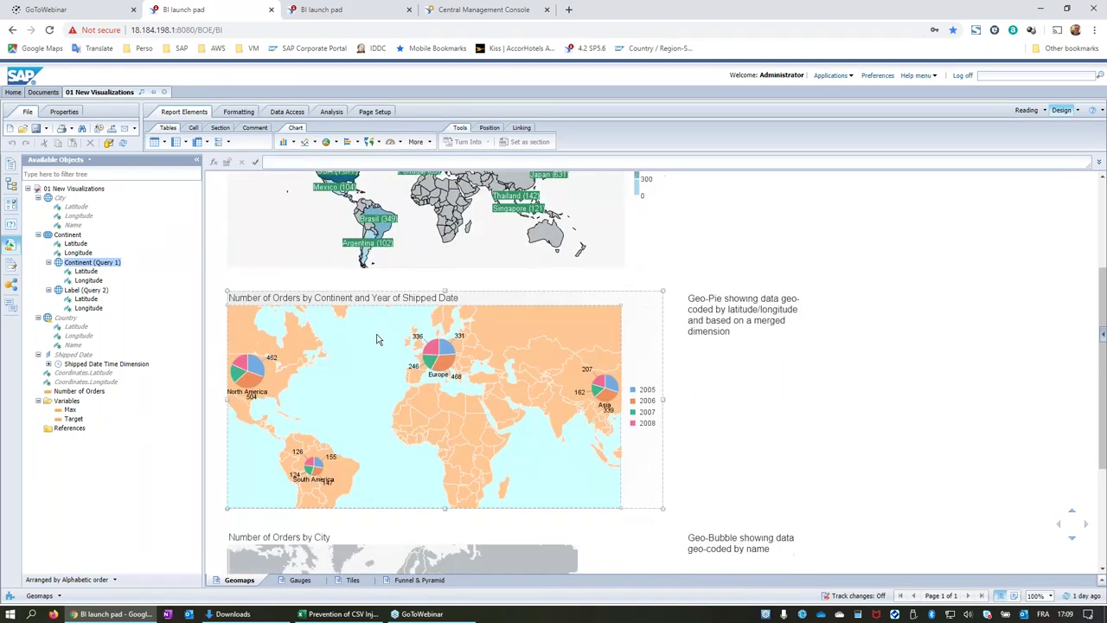
{"action": "left_click", "coordinate": [427, 271]}
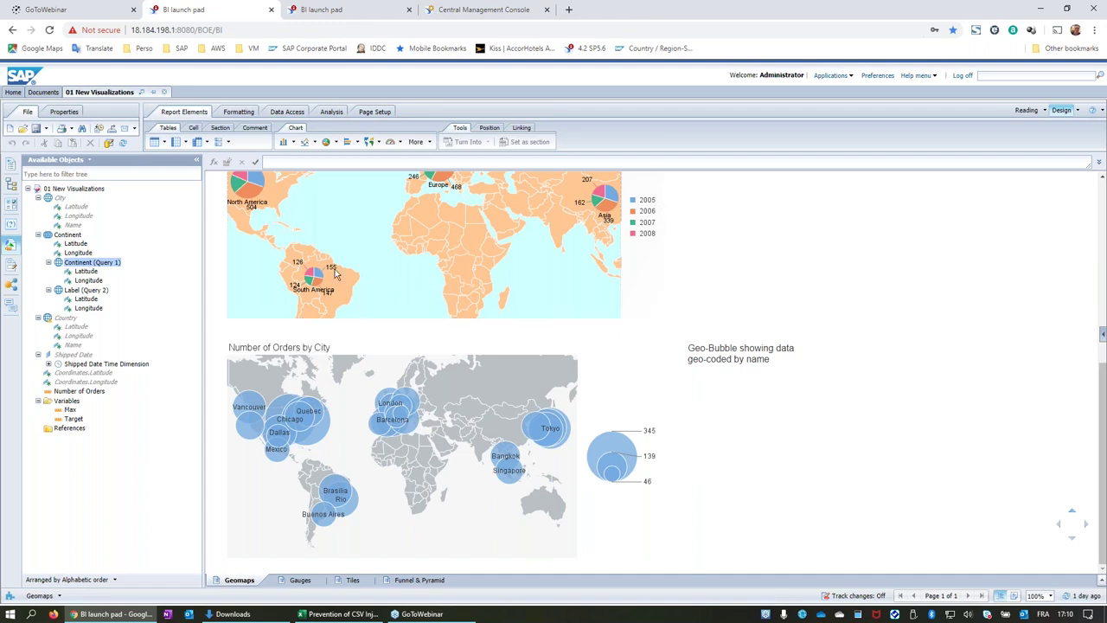
{"action": "scroll", "coordinate": [326, 263], "scroll_direction": "up", "scroll_amount": 2}
{"action": "scroll", "coordinate": [325, 263], "scroll_direction": "up", "scroll_amount": 1}
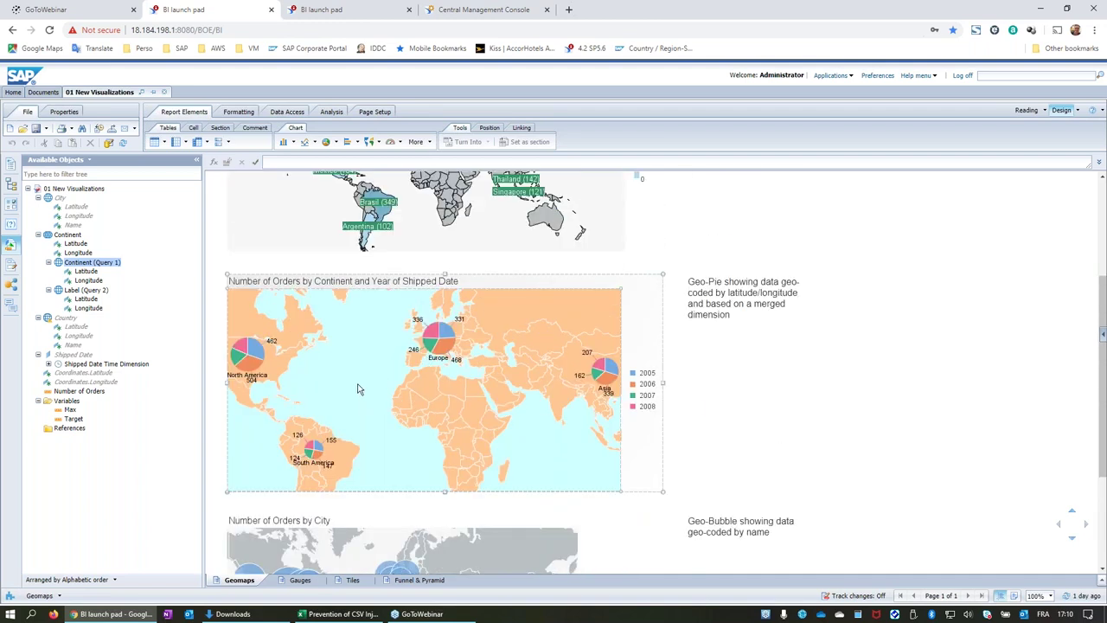
{"action": "scroll", "coordinate": [359, 390], "scroll_direction": "up", "scroll_amount": 4}
{"action": "left_click", "coordinate": [642, 292]}
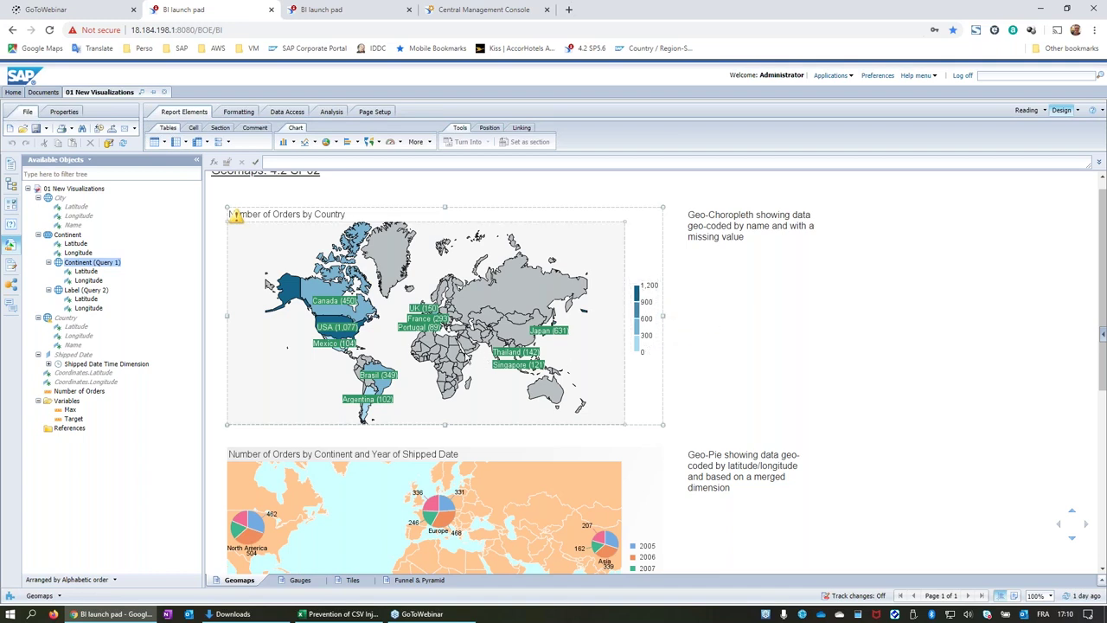
{"action": "scroll", "coordinate": [466, 344], "scroll_direction": "down", "scroll_amount": 5}
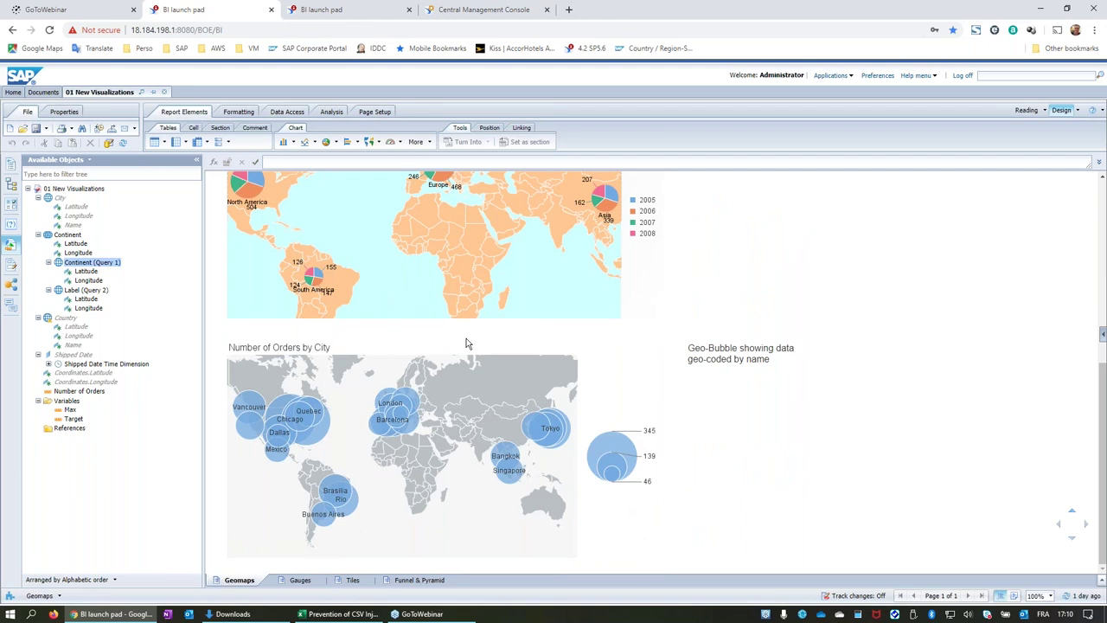
{"action": "left_click", "coordinate": [282, 381]}
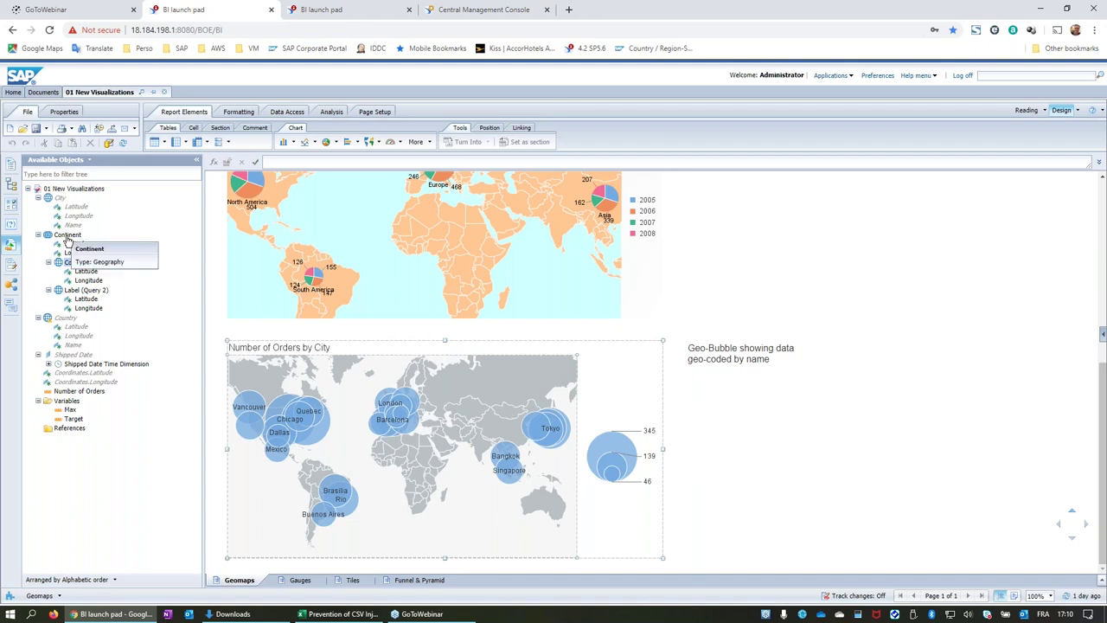
Arrange the available objects by Query, giving Query 1, Query 2 and Merged Dimensions.
{"action": "left_click", "coordinate": [68, 236]}
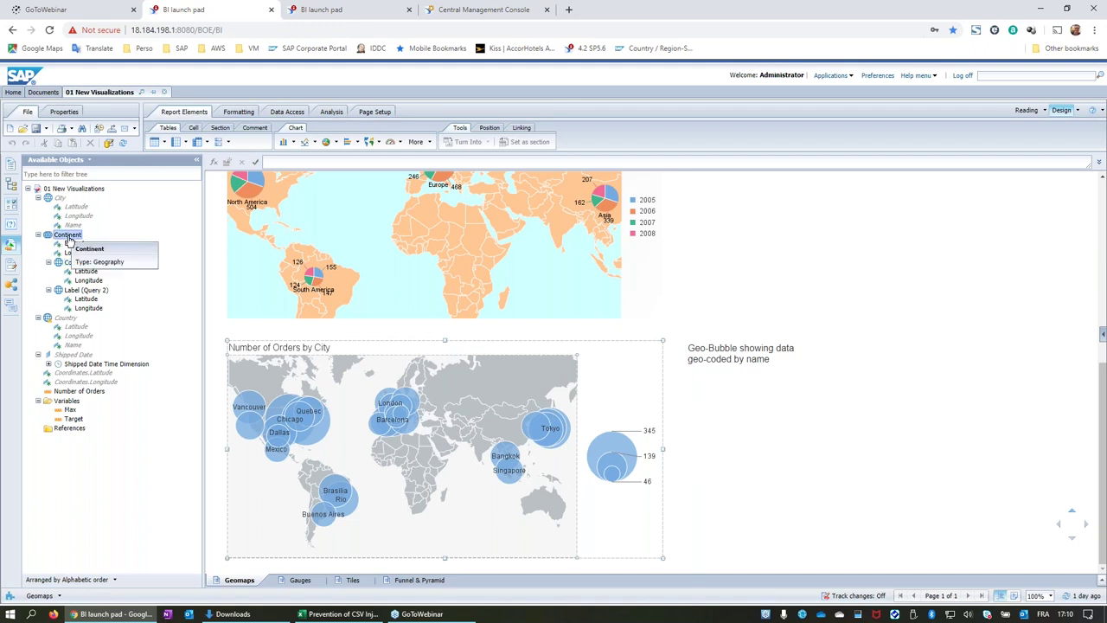
{"action": "left_click", "coordinate": [113, 579]}
{"action": "left_click", "coordinate": [73, 563]}
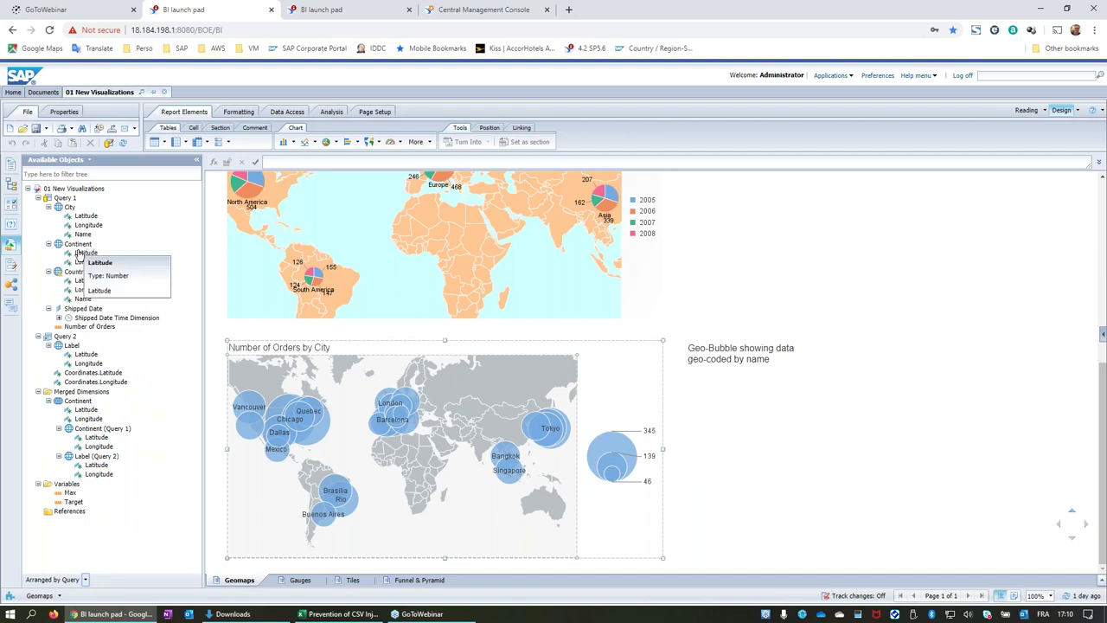
{"action": "left_click", "coordinate": [409, 212]}
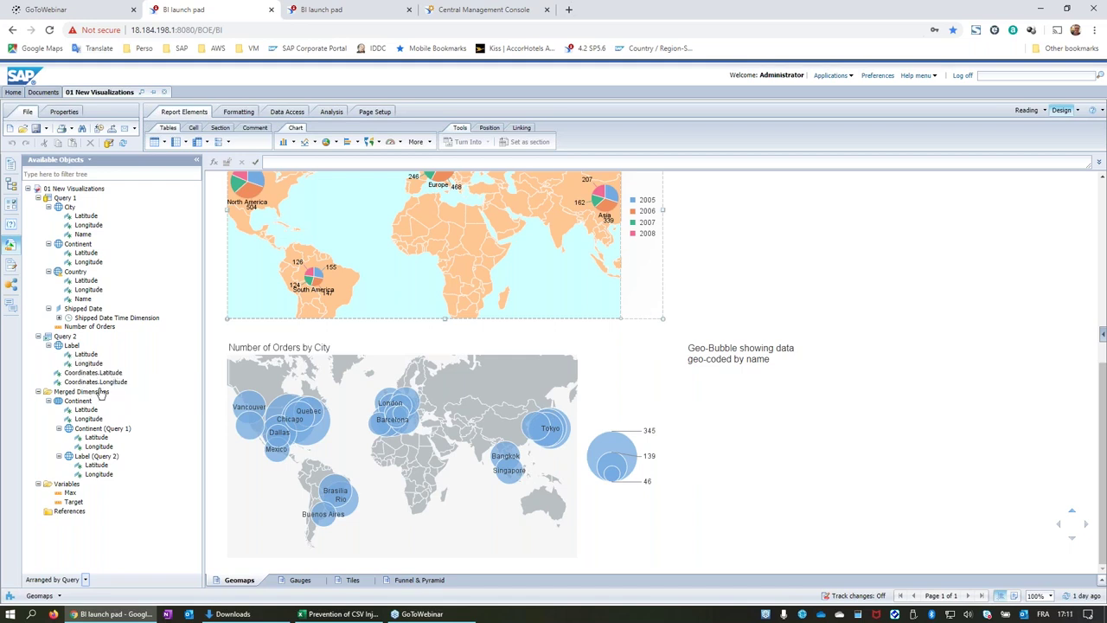
Inspect the Number of Orders by City bubble map, then bring up the Country object's geography options.
{"action": "left_click", "coordinate": [344, 371]}
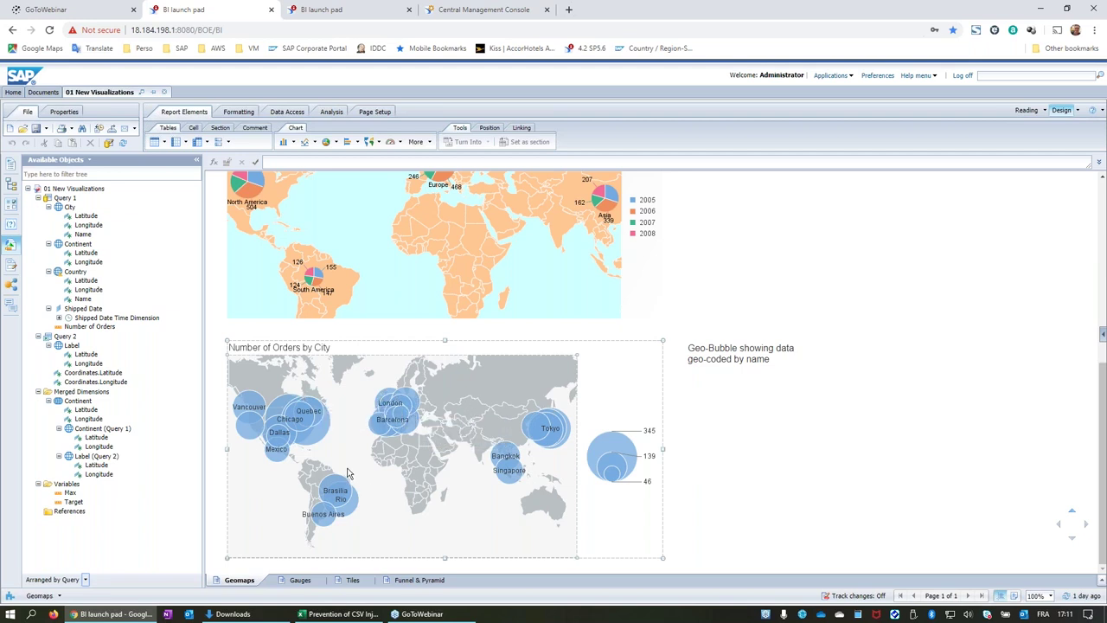
{"action": "mouse_move", "coordinate": [313, 446]}
{"action": "mouse_move", "coordinate": [426, 442]}
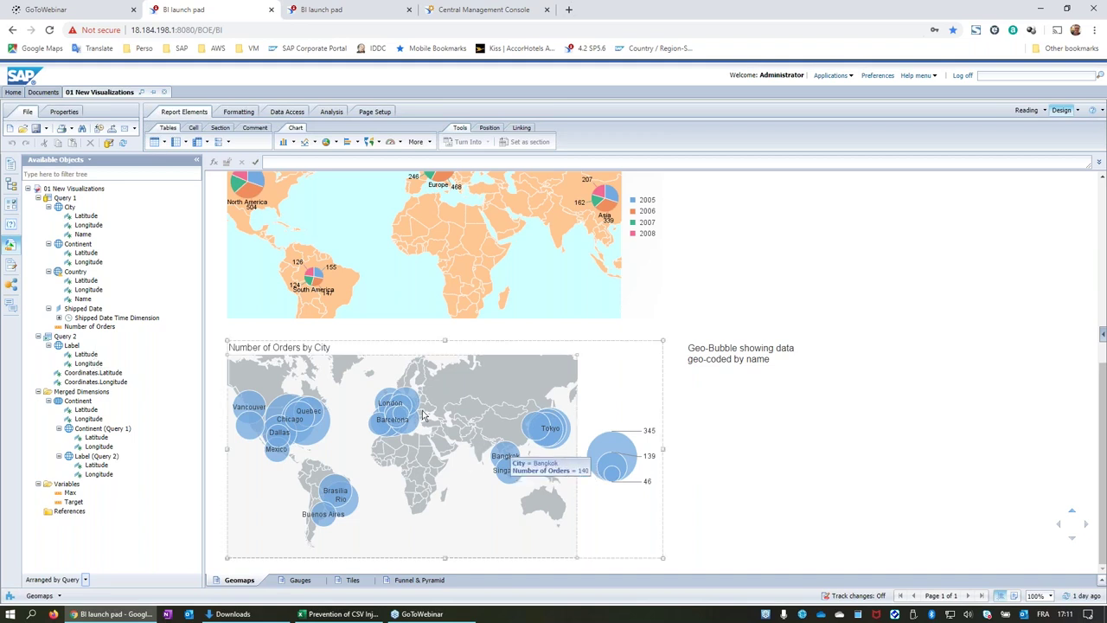
{"action": "mouse_move", "coordinate": [247, 431]}
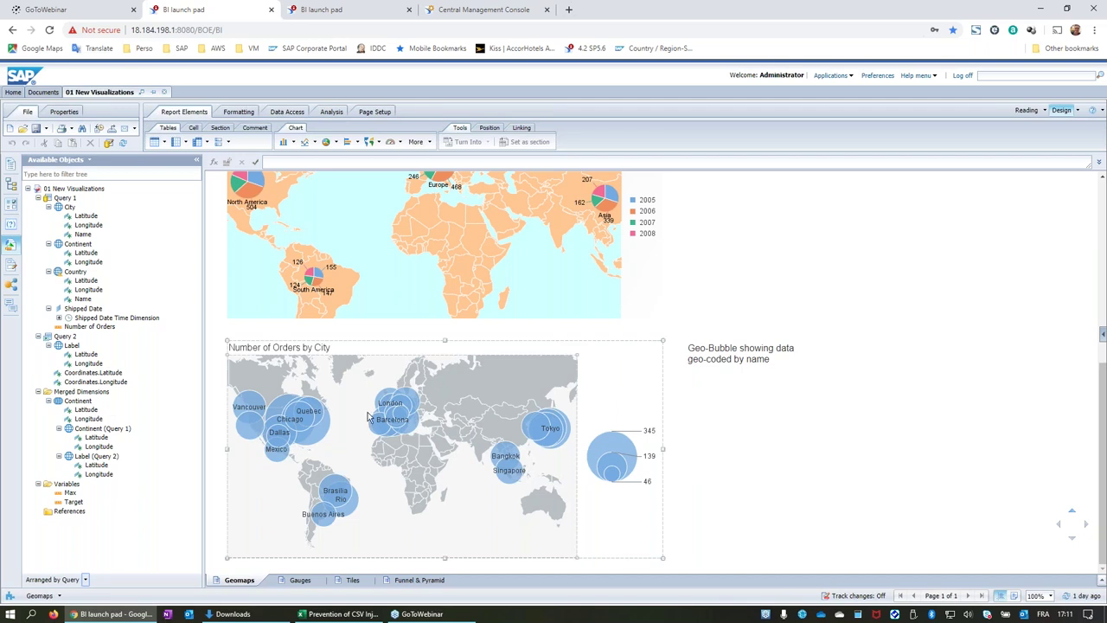
{"action": "scroll", "coordinate": [368, 418], "scroll_direction": "up", "scroll_amount": 5}
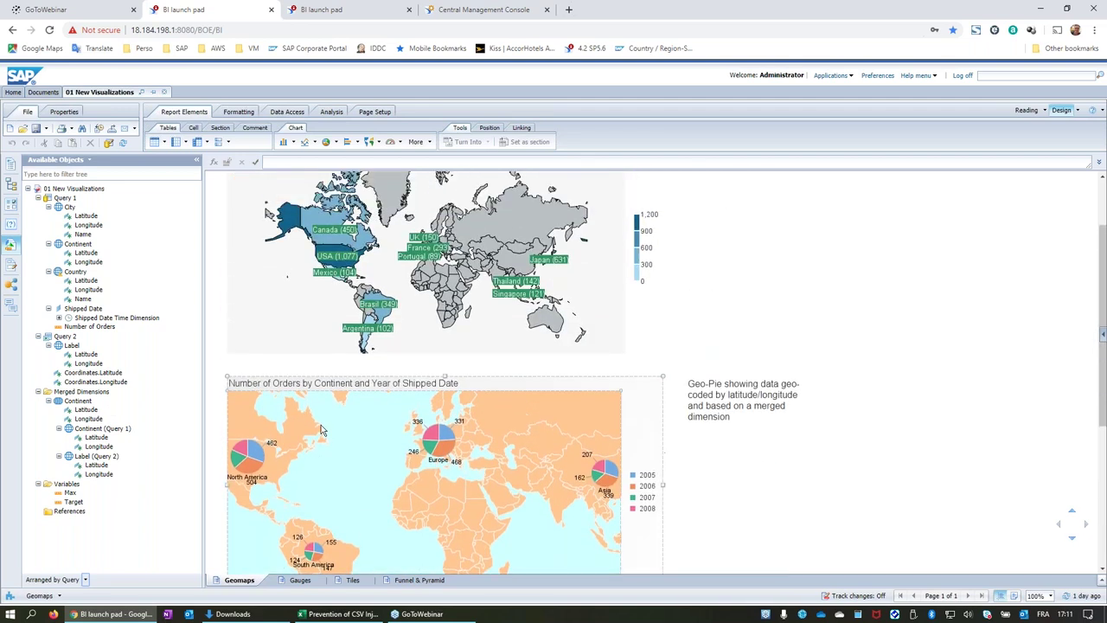
{"action": "scroll", "coordinate": [320, 430], "scroll_direction": "up", "scroll_amount": 2}
{"action": "mouse_move", "coordinate": [237, 235]}
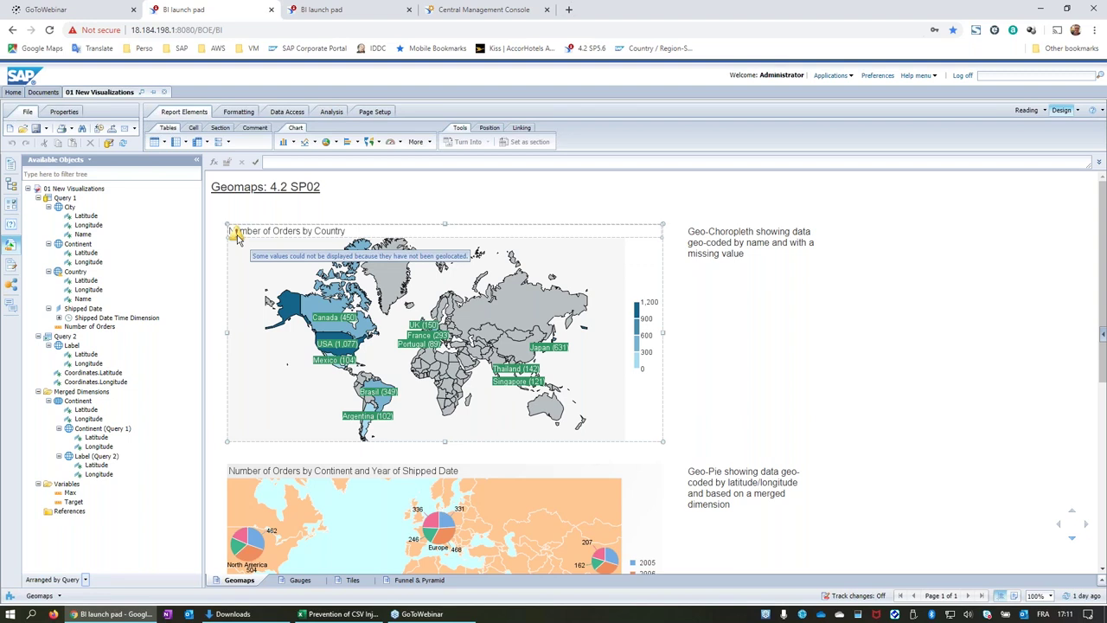
{"action": "left_click", "coordinate": [76, 272]}
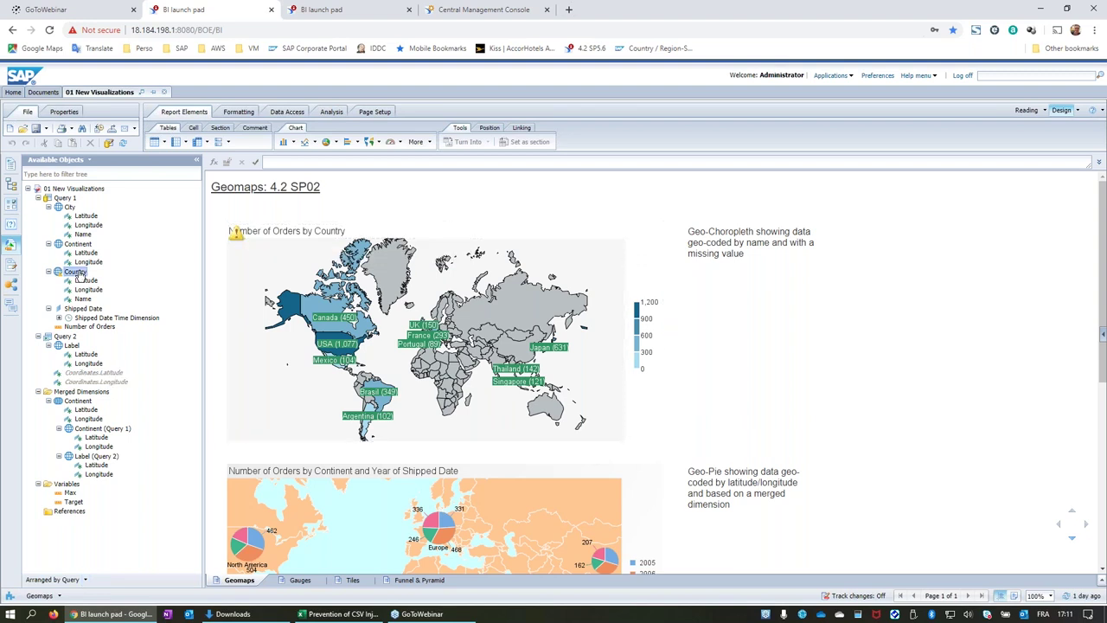
{"action": "right_click", "coordinate": [80, 275]}
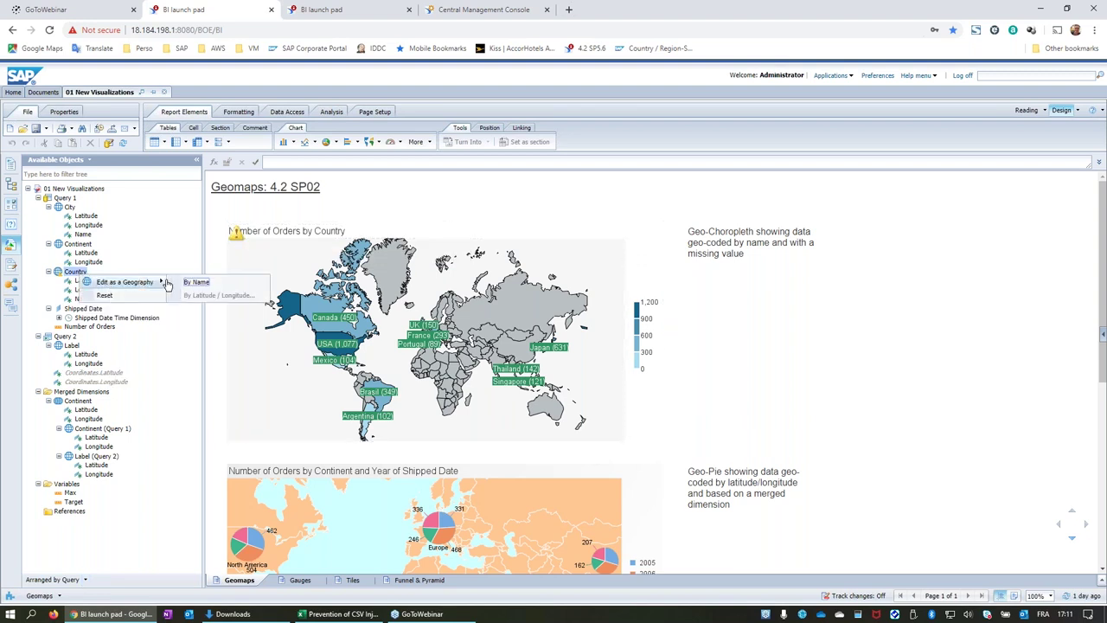
{"action": "left_click", "coordinate": [197, 282]}
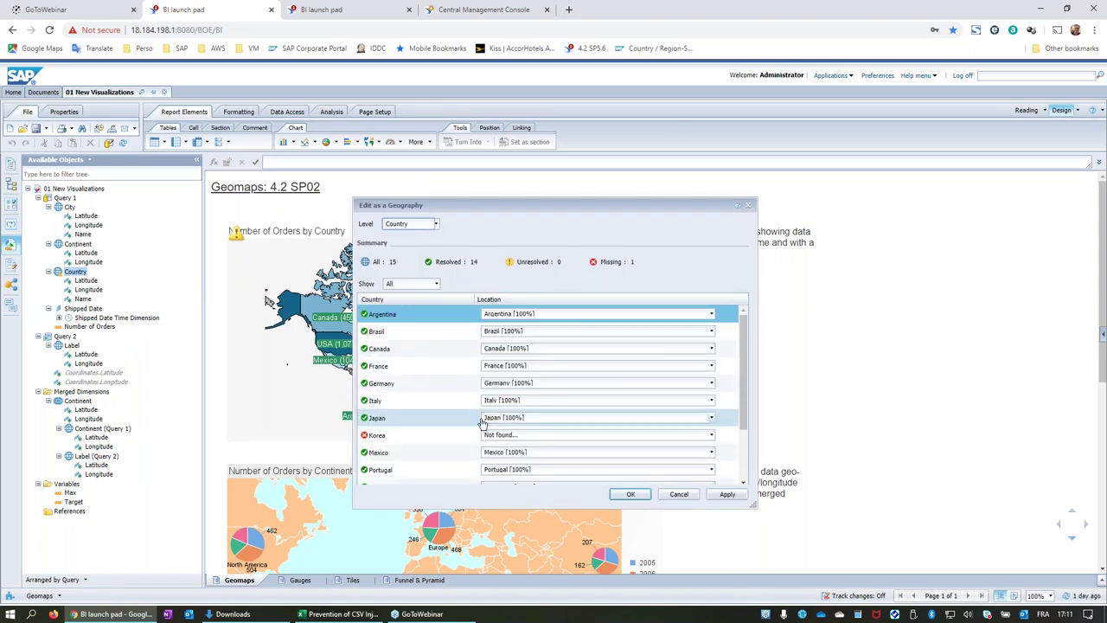
{"action": "scroll", "coordinate": [441, 415], "scroll_direction": "down", "scroll_amount": 2}
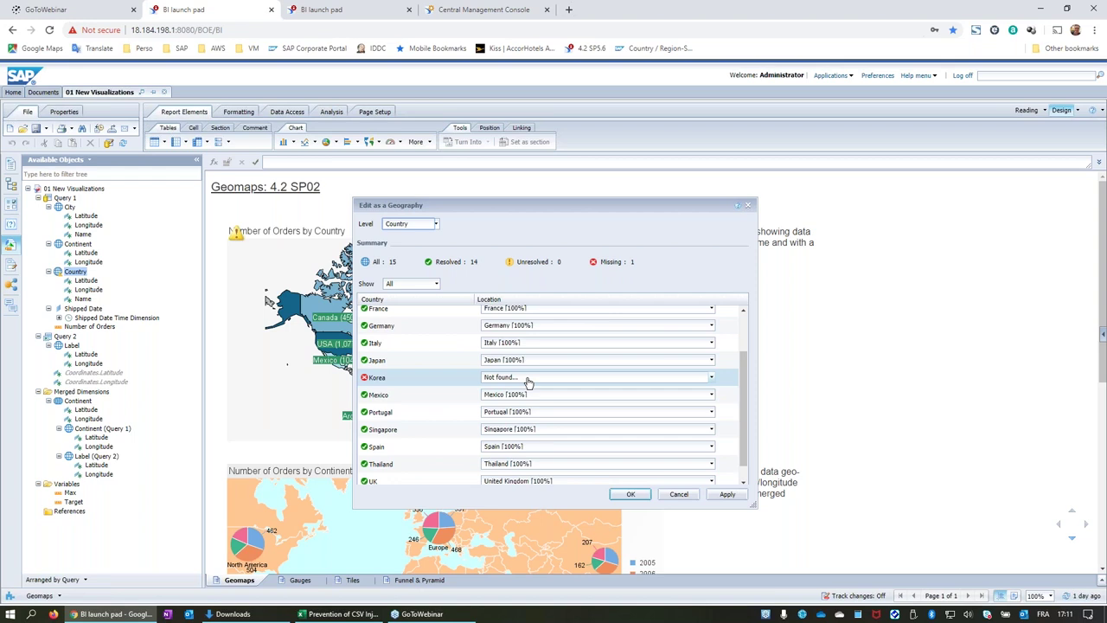
{"action": "left_click", "coordinate": [712, 381]}
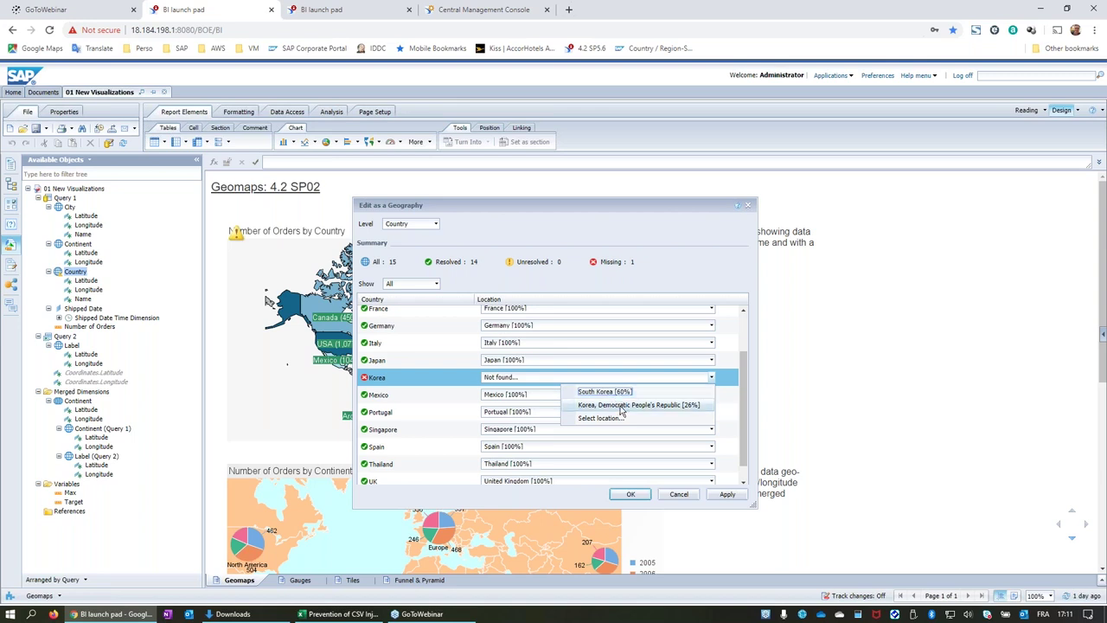
{"action": "left_click", "coordinate": [658, 239]}
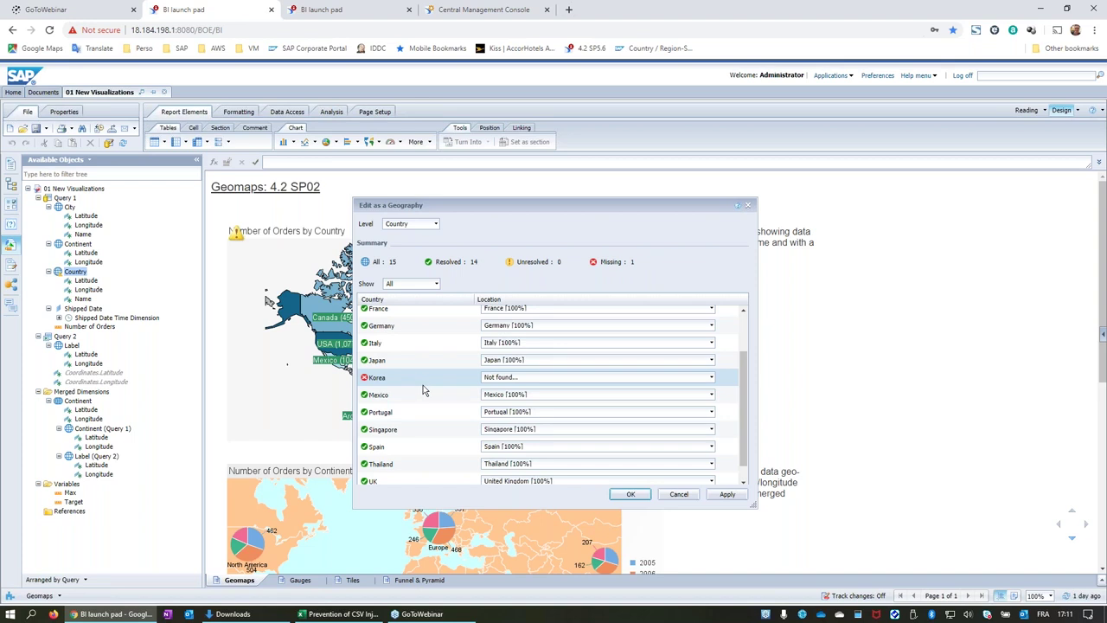
{"action": "left_click", "coordinate": [677, 494]}
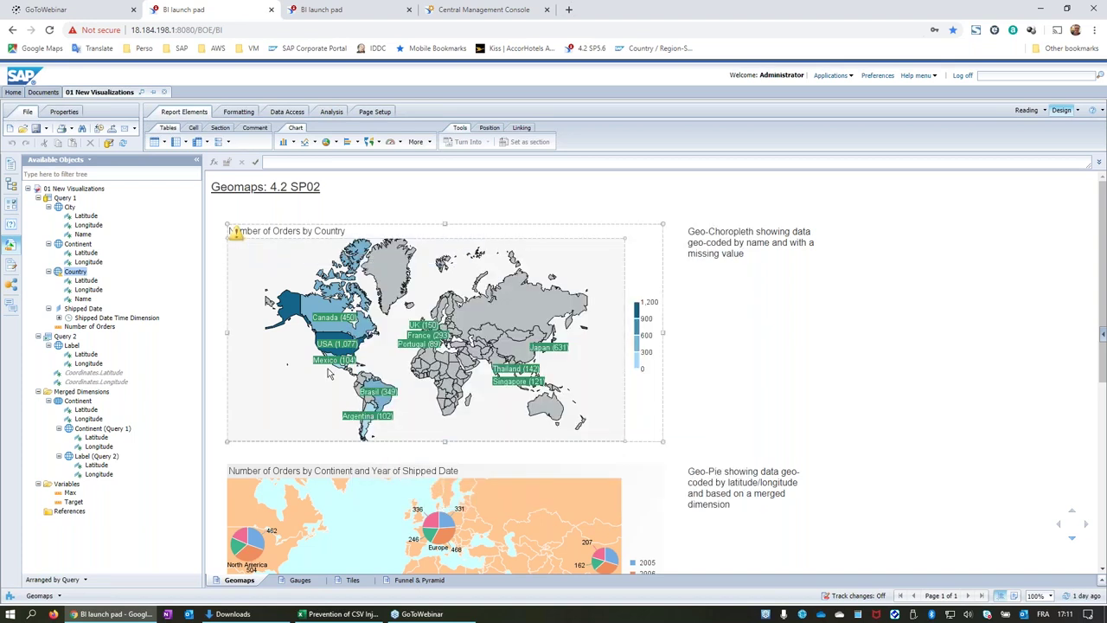
Deselect the country map, scroll down the Geomaps page and switch to the Gauges report.
{"action": "mouse_move", "coordinate": [343, 370]}
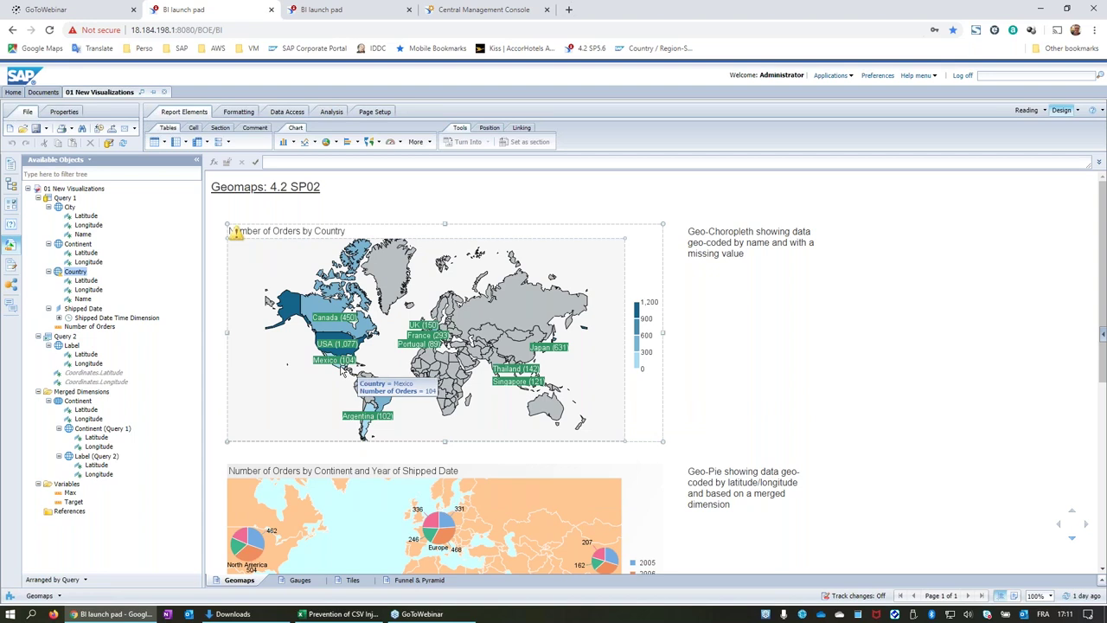
{"action": "left_click", "coordinate": [726, 349]}
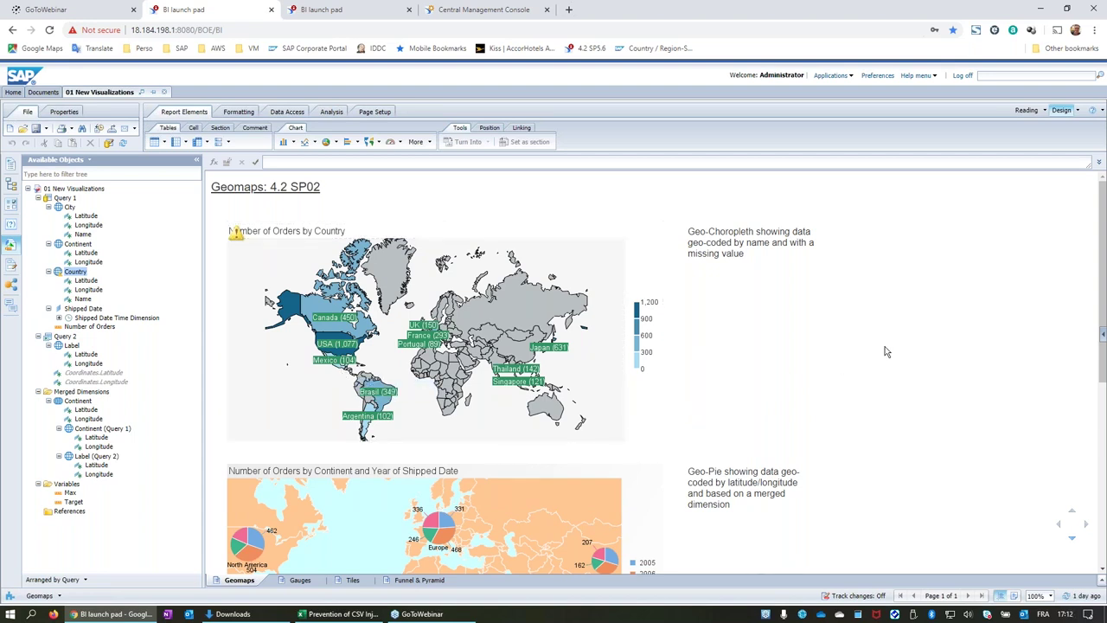
{"action": "scroll", "coordinate": [885, 352], "scroll_direction": "down", "scroll_amount": 5}
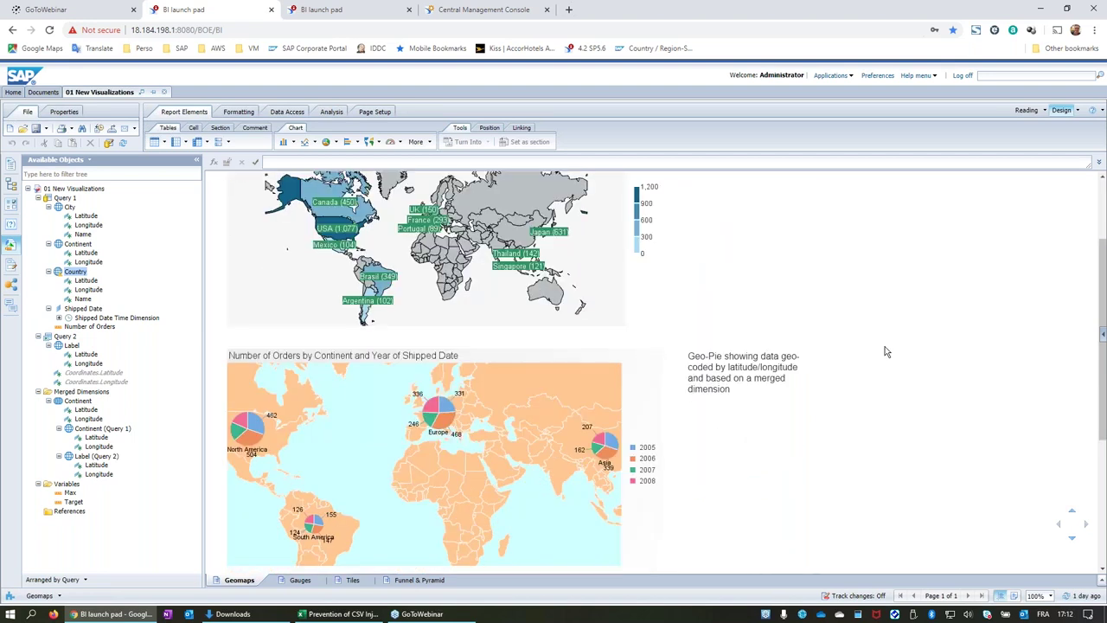
{"action": "scroll", "coordinate": [886, 351], "scroll_direction": "down", "scroll_amount": 3}
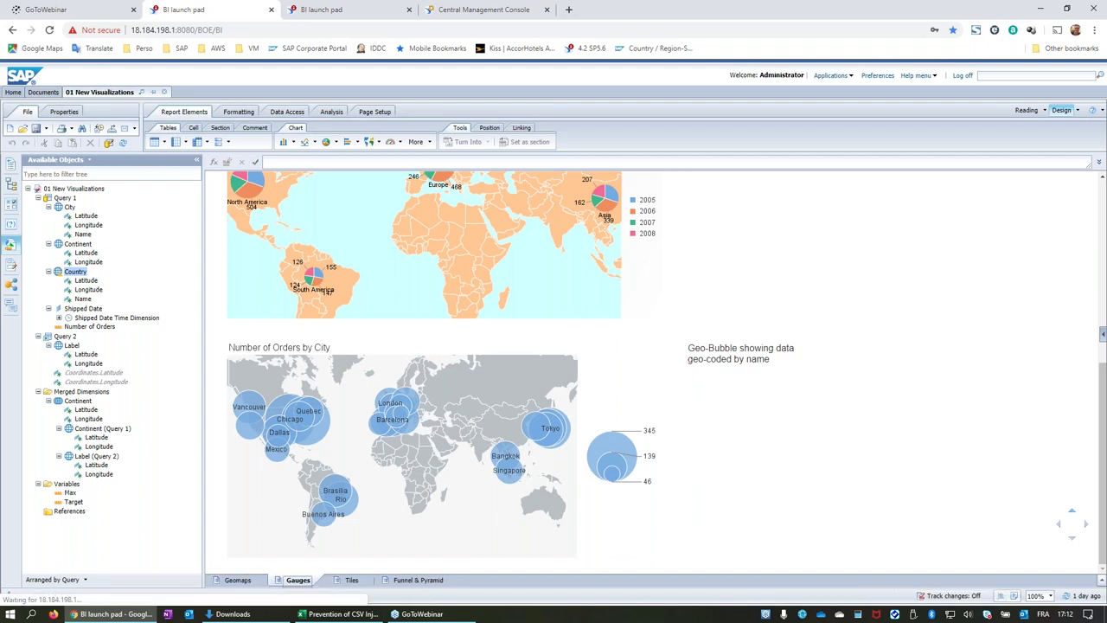
{"action": "left_click", "coordinate": [299, 580]}
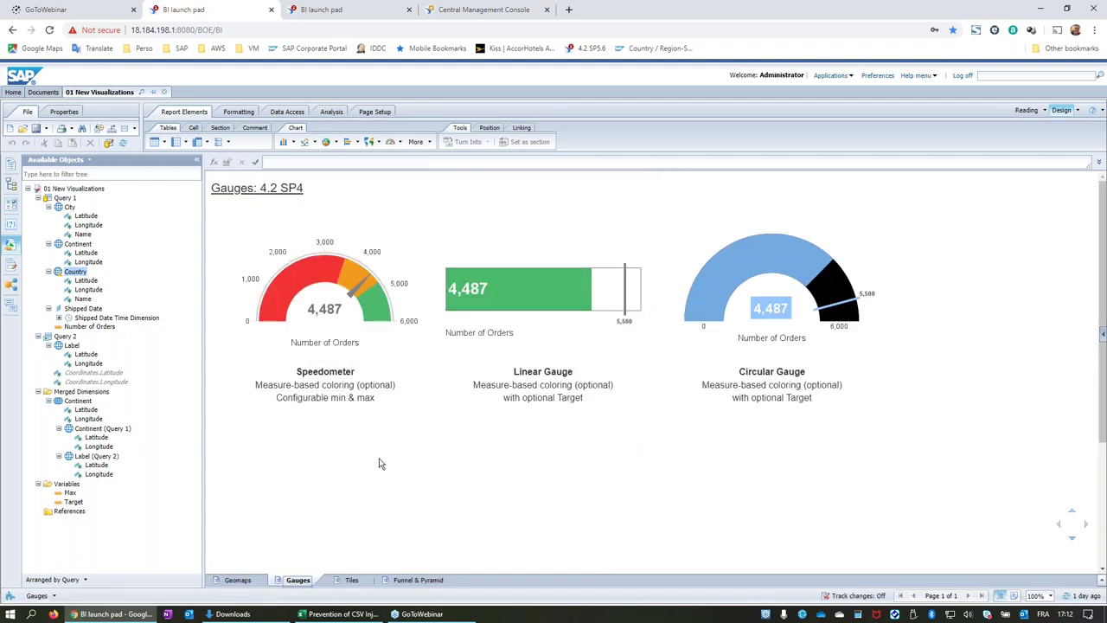
{"action": "left_click", "coordinate": [353, 290]}
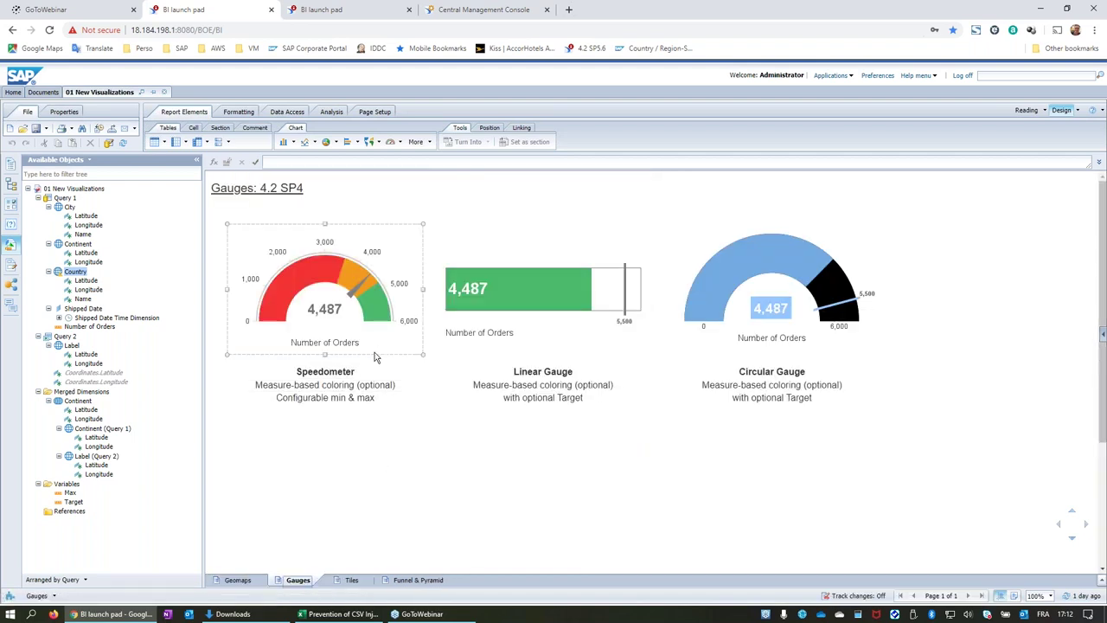
{"action": "left_click", "coordinate": [543, 320]}
{"action": "left_click", "coordinate": [603, 383]}
{"action": "left_click", "coordinate": [610, 433]}
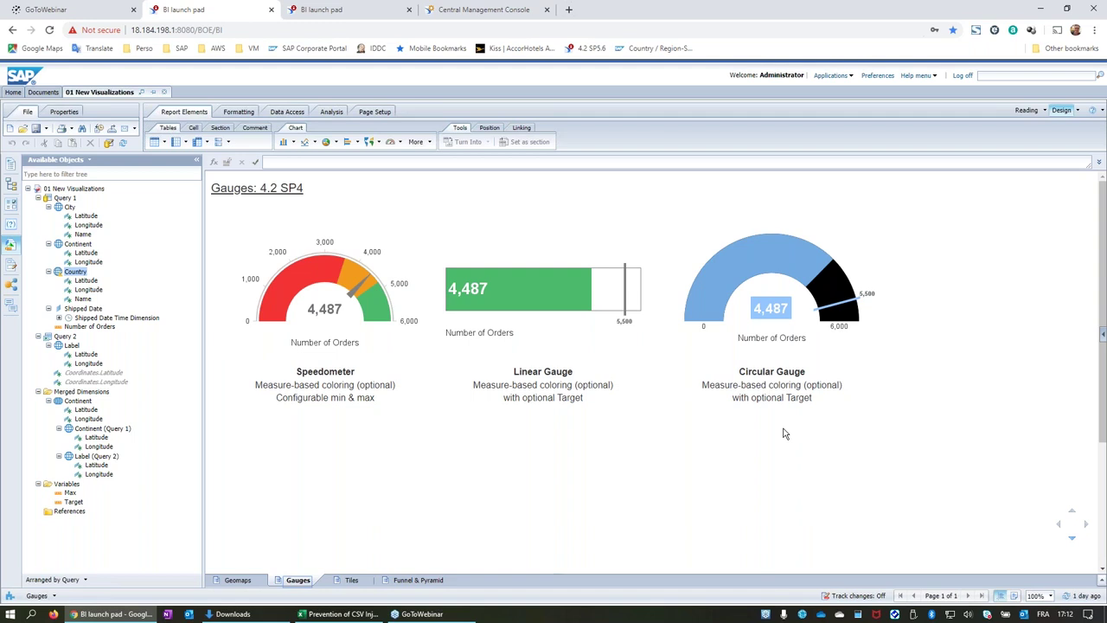
{"action": "left_click", "coordinate": [805, 402]}
{"action": "left_click", "coordinate": [487, 475]}
{"action": "left_click", "coordinate": [336, 290]}
{"action": "left_click", "coordinate": [365, 383]}
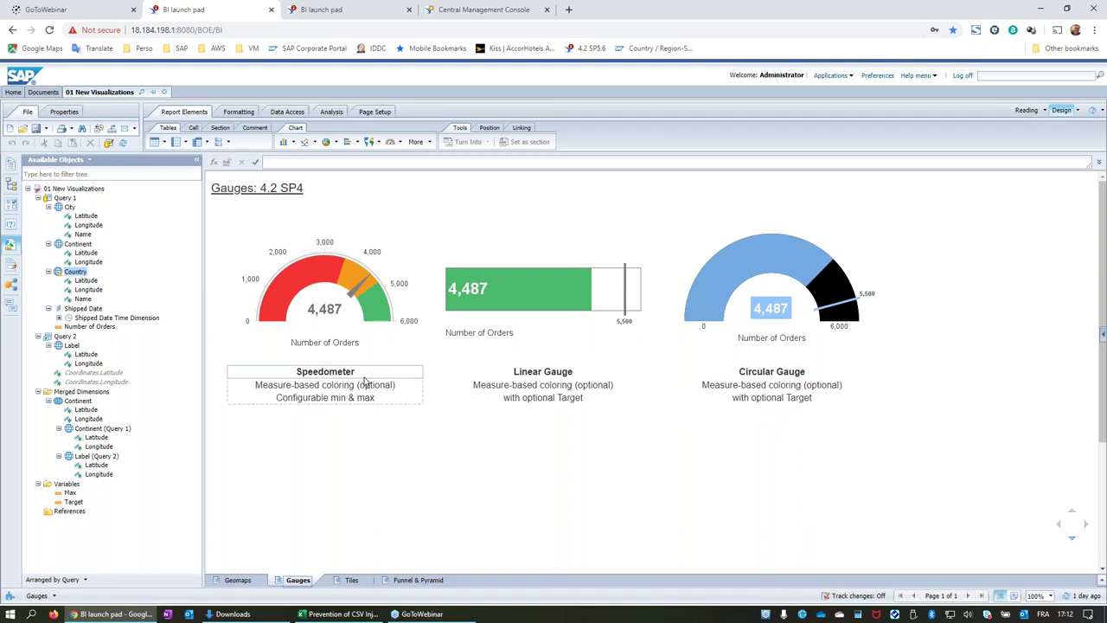
{"action": "right_click", "coordinate": [392, 224]}
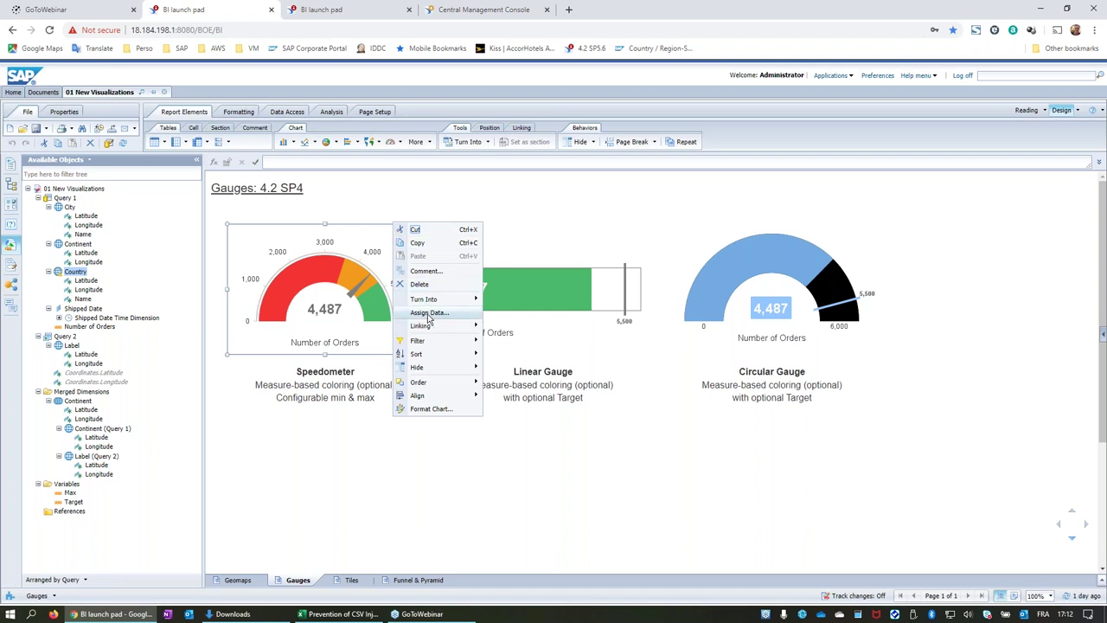
{"action": "left_click", "coordinate": [429, 312]}
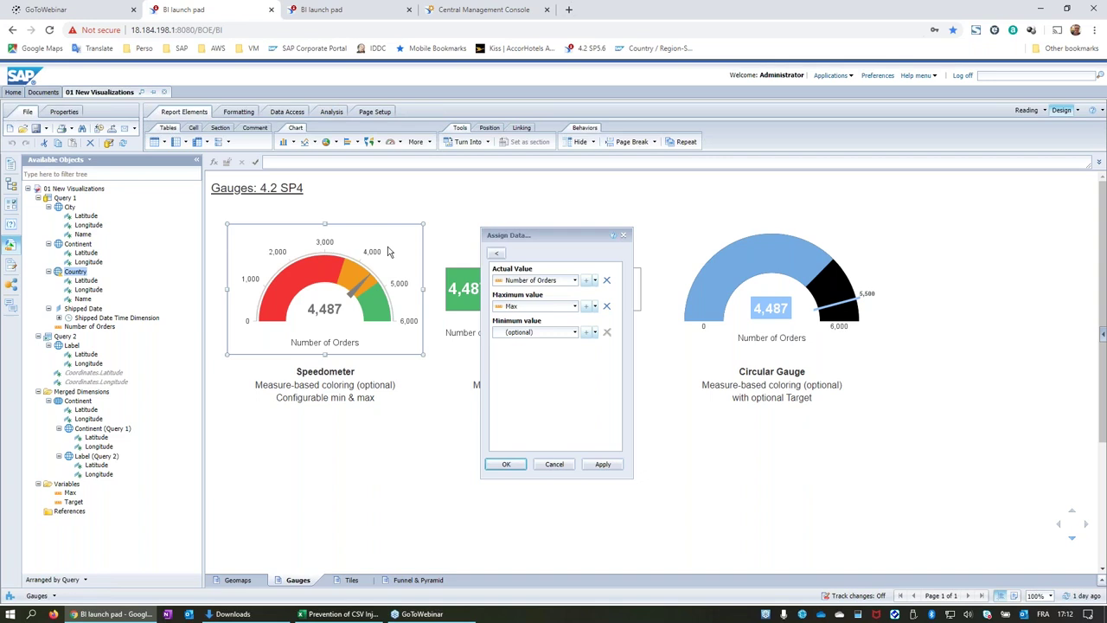
{"action": "left_click", "coordinate": [554, 464]}
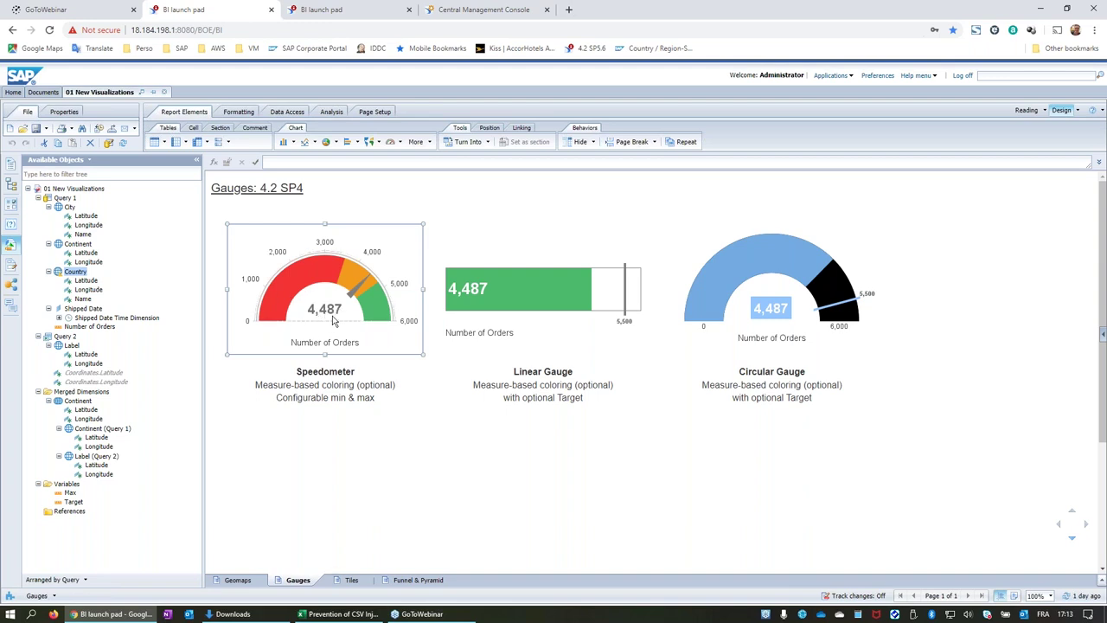
Inspect the Linear and Circular gauges, then switch to the Tiles report.
{"action": "left_click", "coordinate": [474, 291]}
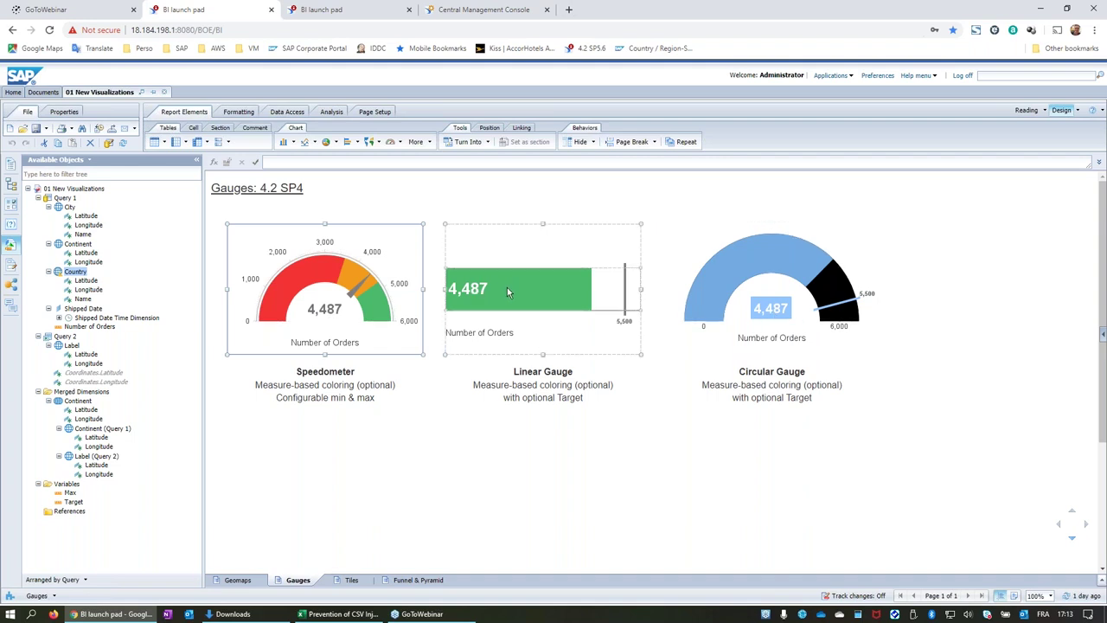
{"action": "left_click", "coordinate": [792, 378]}
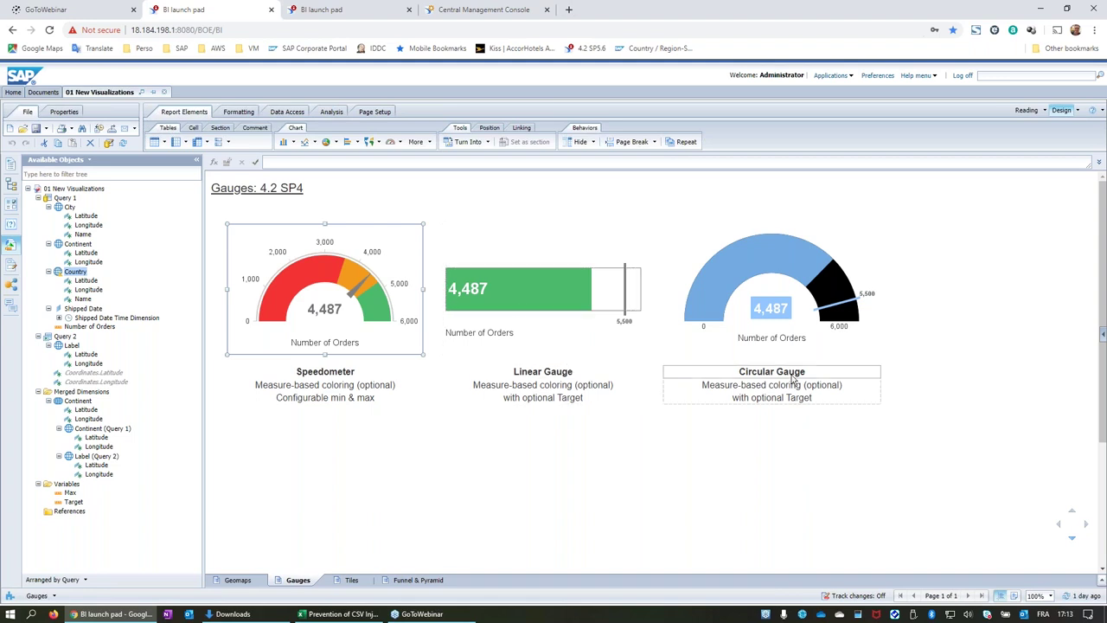
{"action": "left_click", "coordinate": [868, 322]}
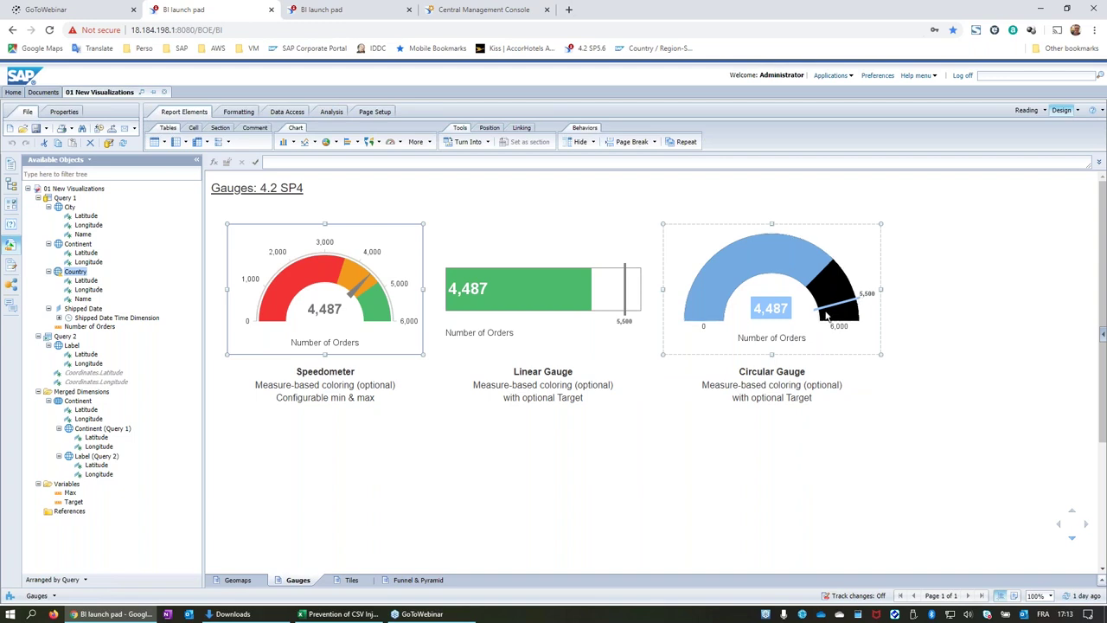
{"action": "left_click", "coordinate": [619, 274]}
{"action": "left_click", "coordinate": [860, 292]}
{"action": "left_click", "coordinate": [652, 435]}
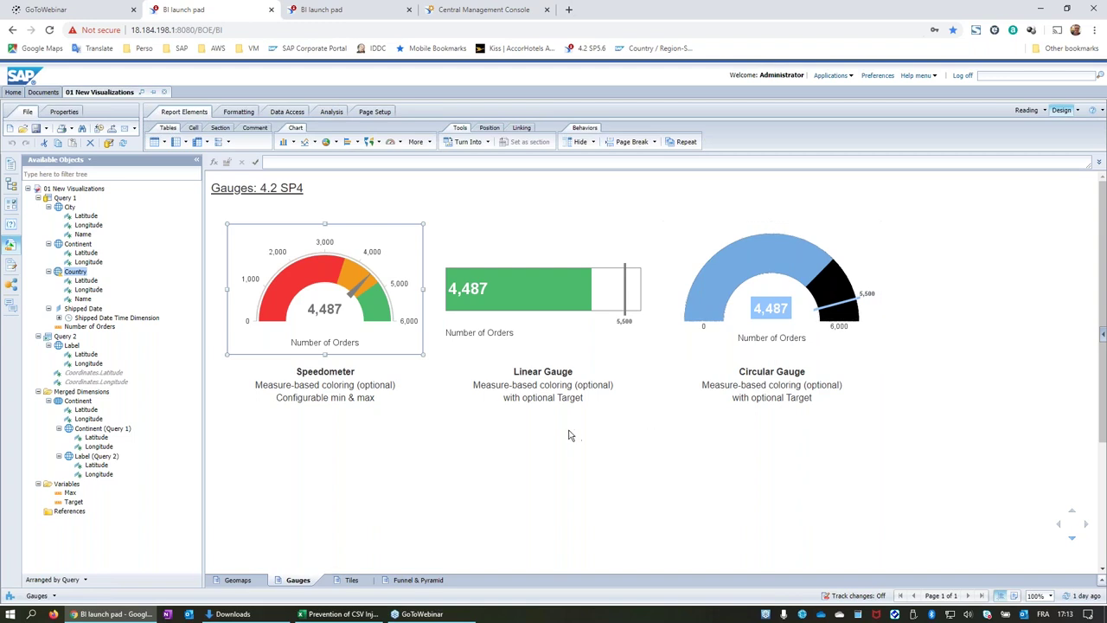
{"action": "left_click", "coordinate": [350, 581]}
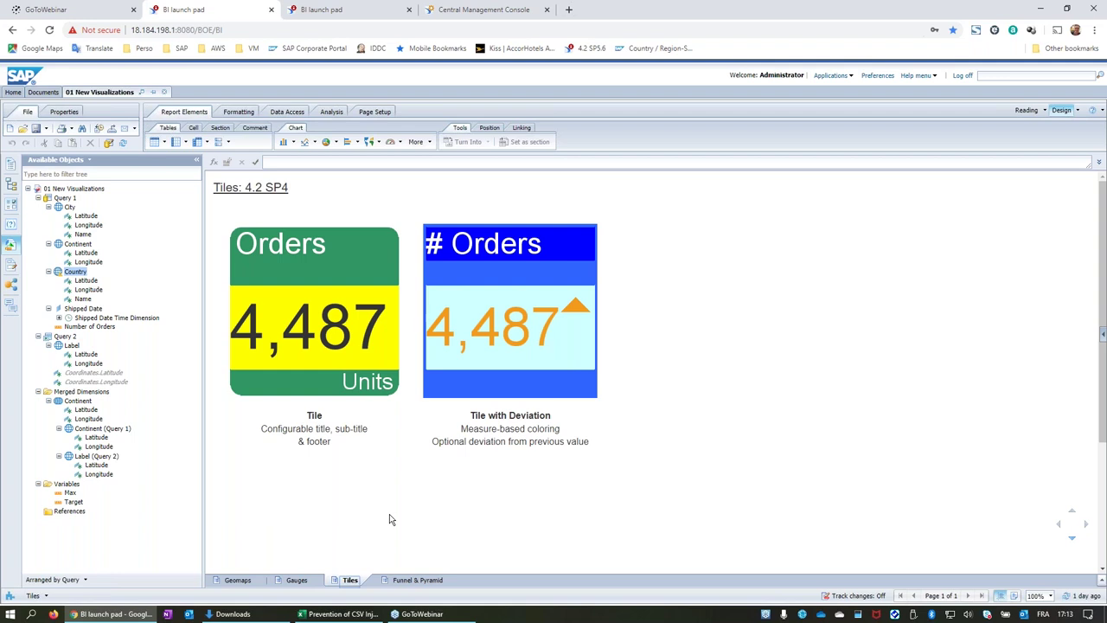
Inspect the Orders tile and its caption, then select the # Orders Tile with Deviation.
{"action": "left_click", "coordinate": [381, 328]}
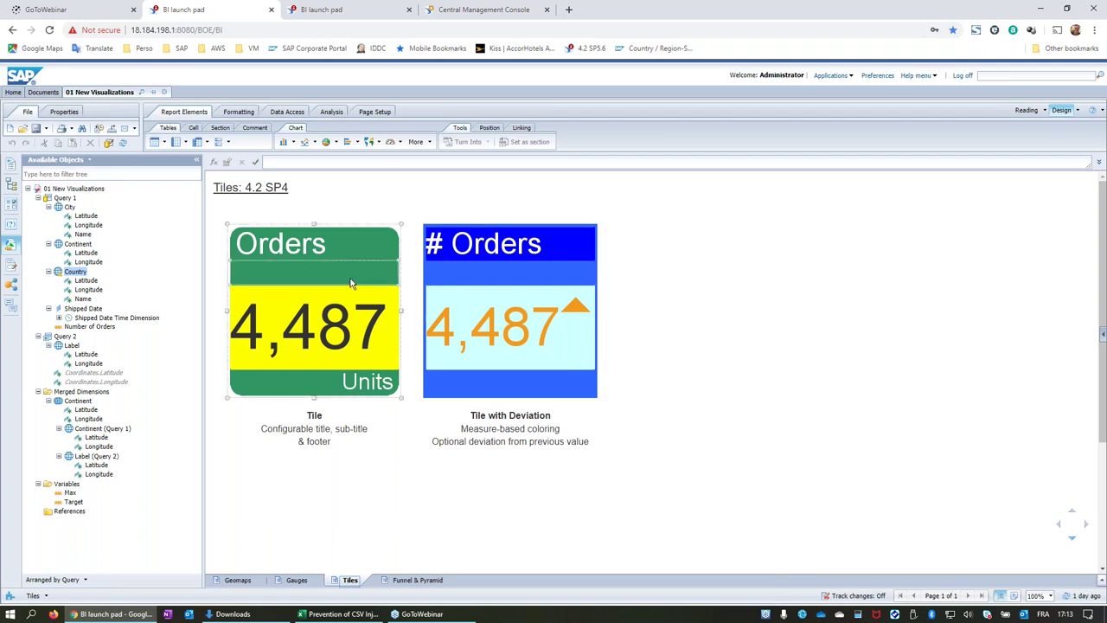
{"action": "left_click", "coordinate": [314, 428]}
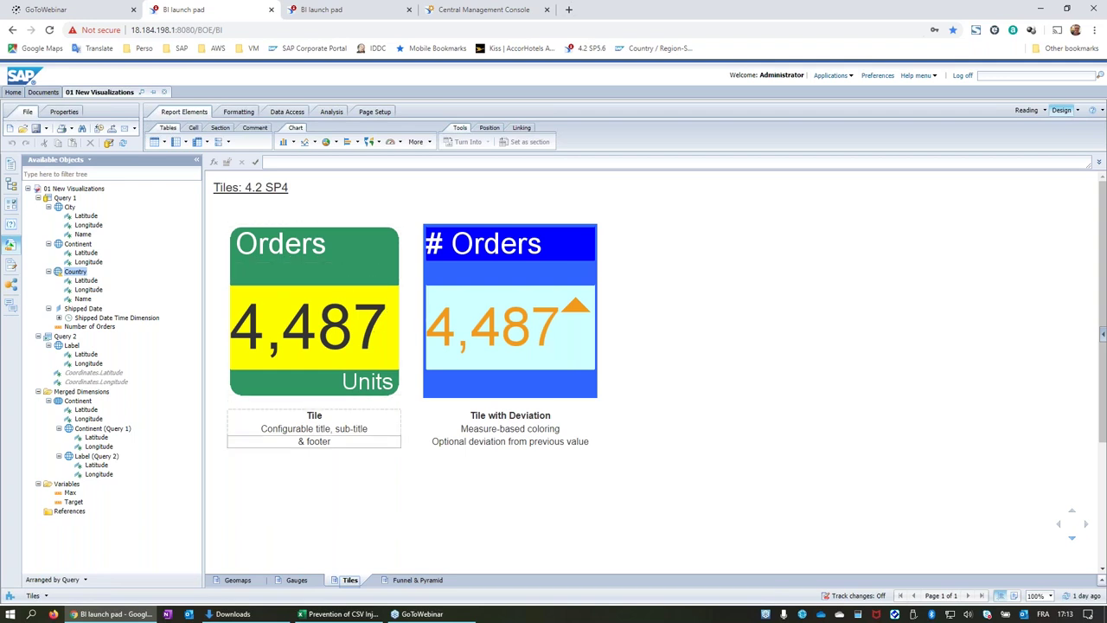
{"action": "left_click", "coordinate": [259, 259]}
{"action": "left_click", "coordinate": [414, 238]}
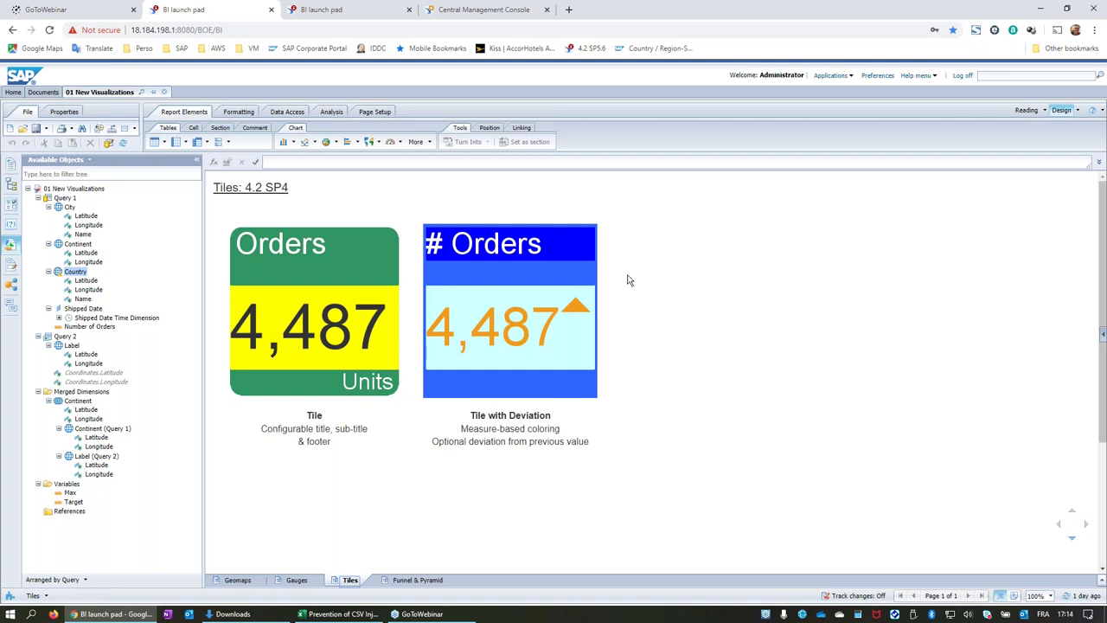
{"action": "left_click", "coordinate": [358, 284]}
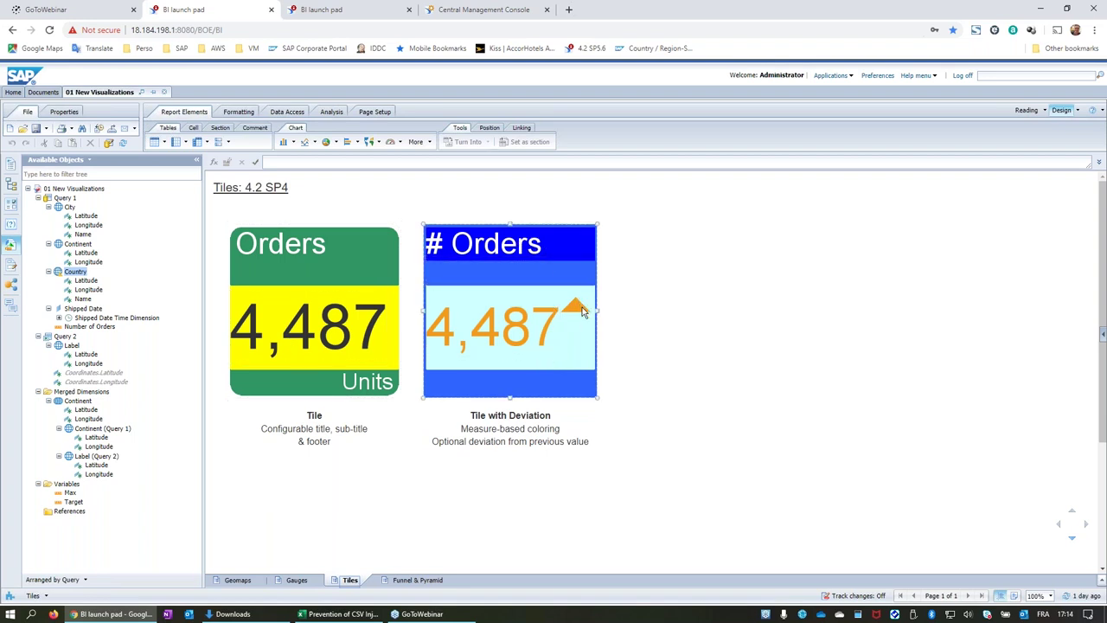
{"action": "right_click", "coordinate": [570, 221]}
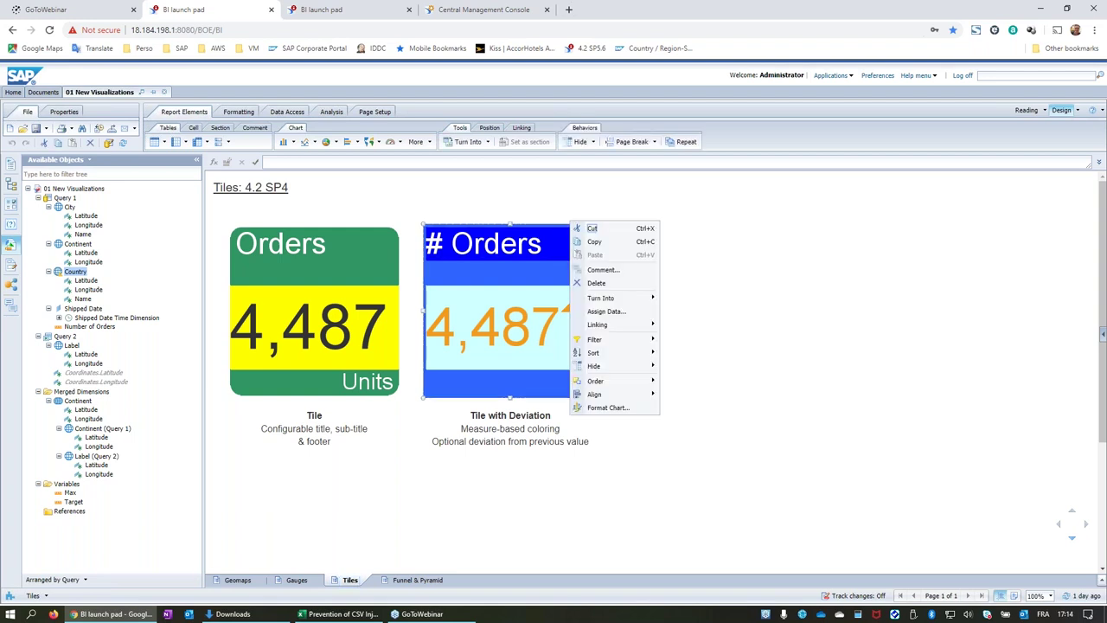
{"action": "left_click", "coordinate": [619, 312]}
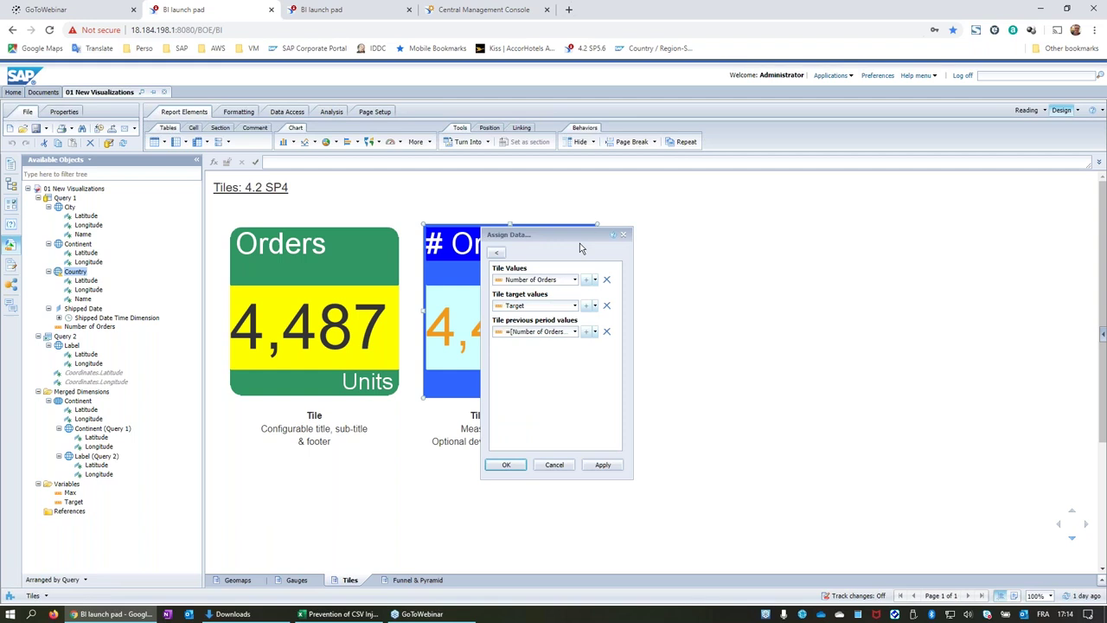
{"action": "left_click_drag", "start_coordinate": [568, 234], "coordinate": [713, 234]}
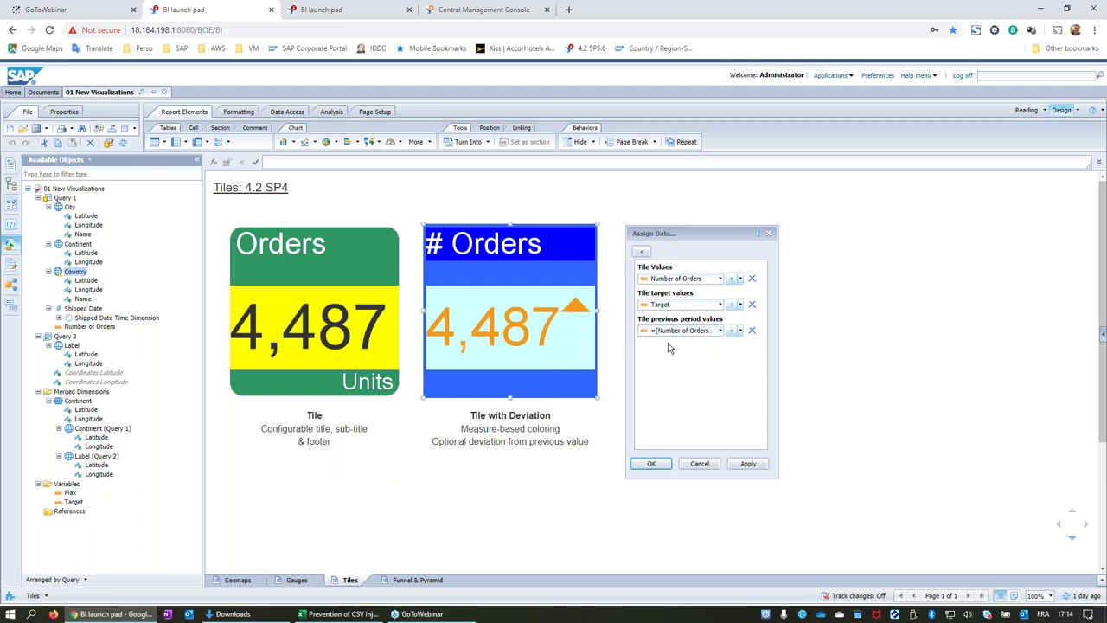
{"action": "left_click", "coordinate": [652, 464]}
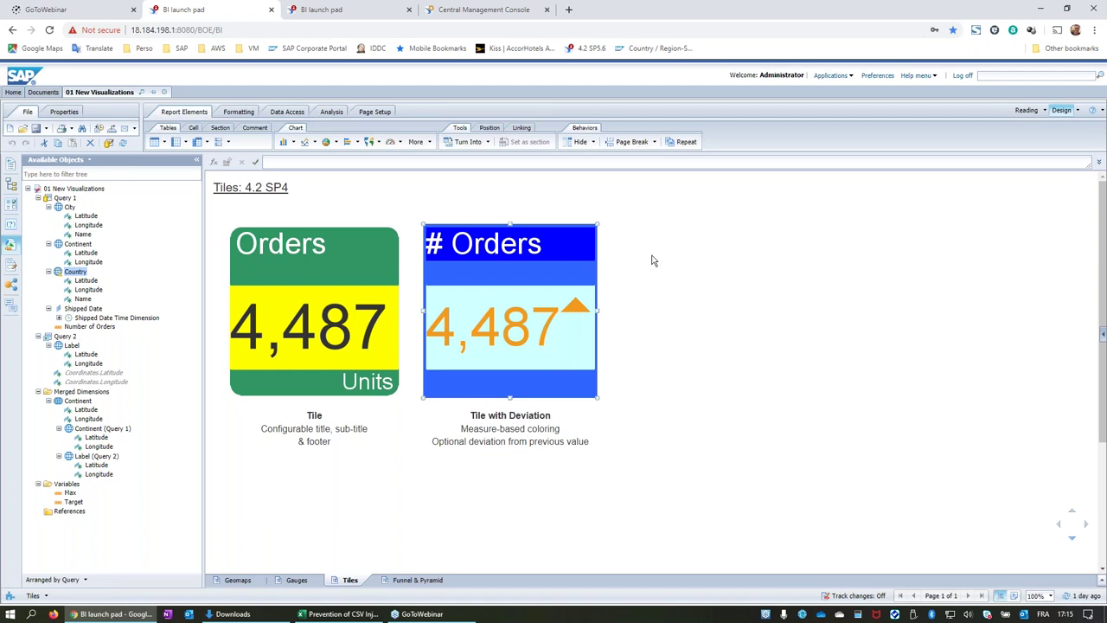
{"action": "left_click", "coordinate": [554, 300]}
Switch to the Funnel & Pyramid report and select its pyramid chart.
{"action": "left_click", "coordinate": [430, 580]}
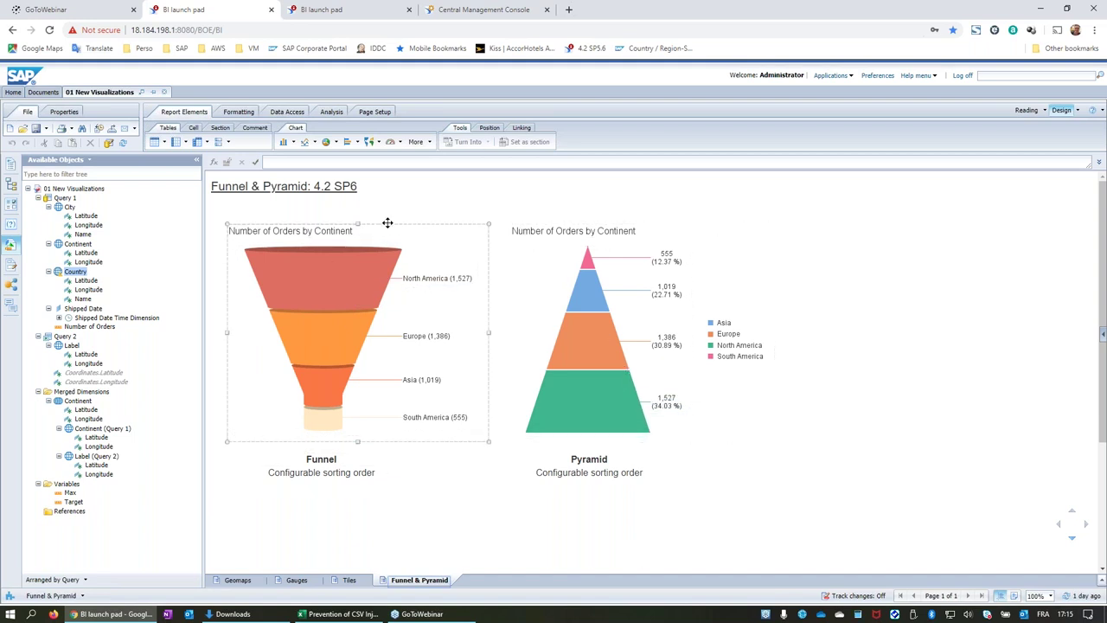
{"action": "mouse_move", "coordinate": [329, 252]}
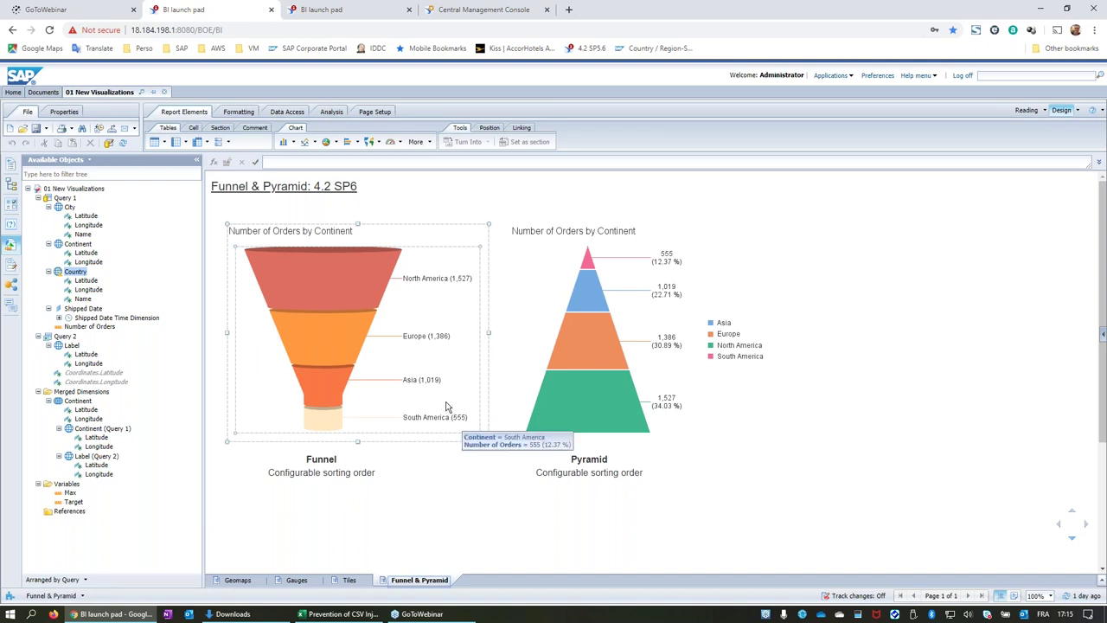
{"action": "left_click", "coordinate": [592, 281]}
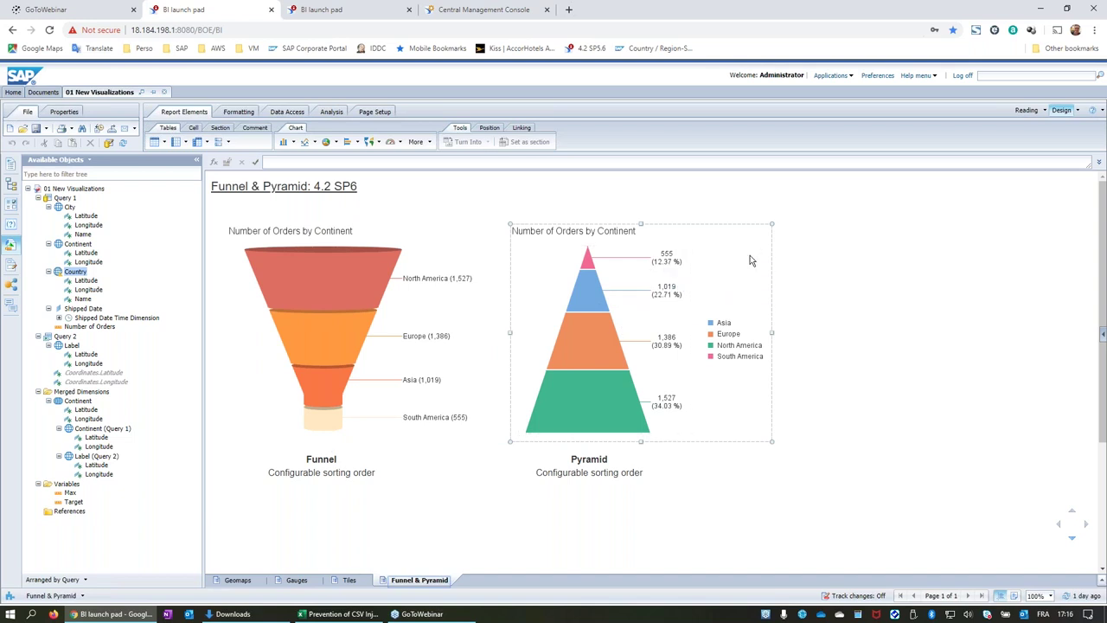
Inspect the funnel, pyramid, legend and title, then go back to the launch pad Home page.
{"action": "left_click", "coordinate": [468, 290]}
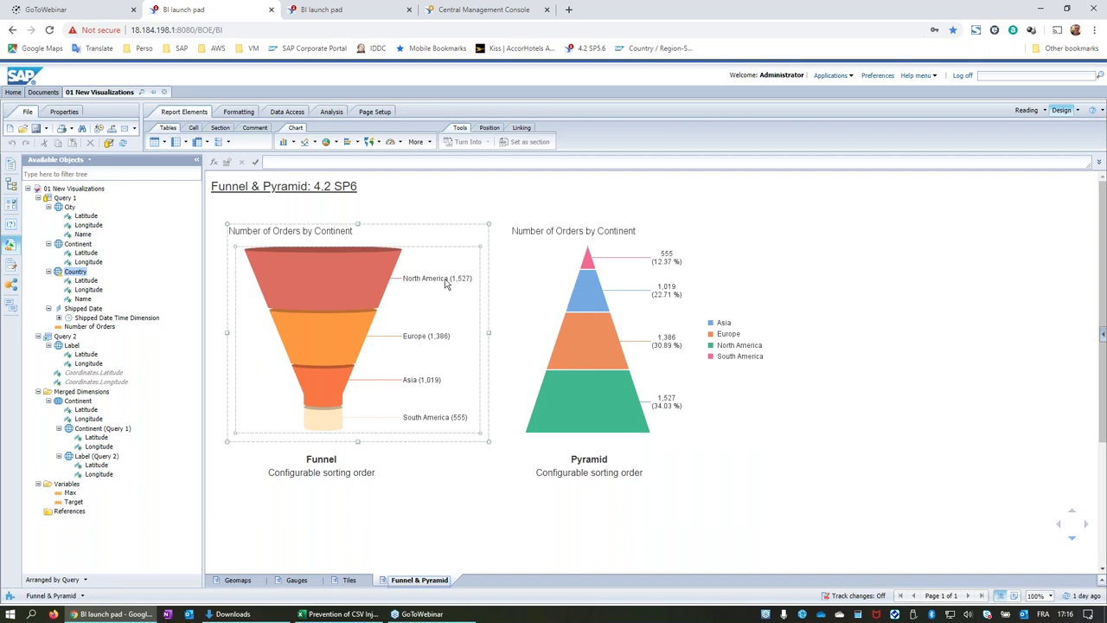
{"action": "mouse_move", "coordinate": [416, 285]}
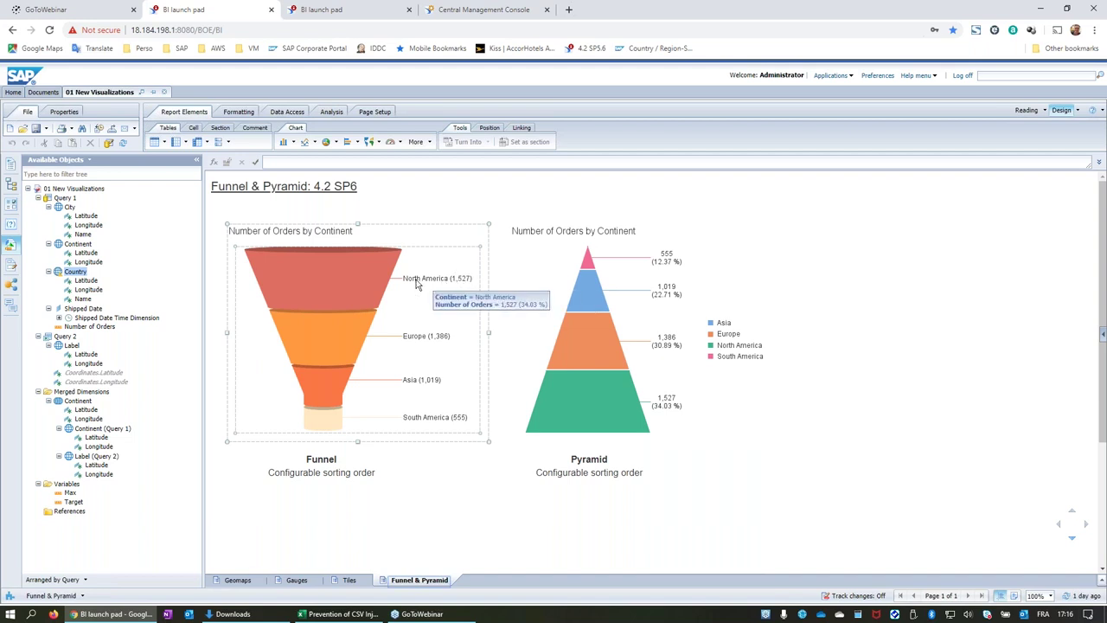
{"action": "left_click", "coordinate": [648, 281]}
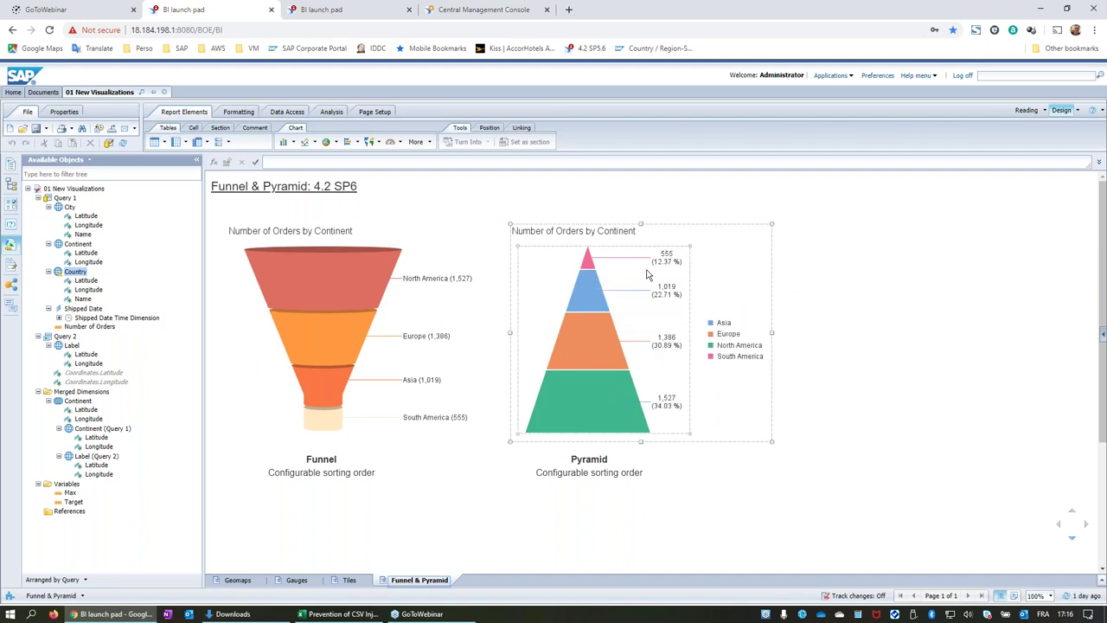
{"action": "left_click", "coordinate": [737, 355]}
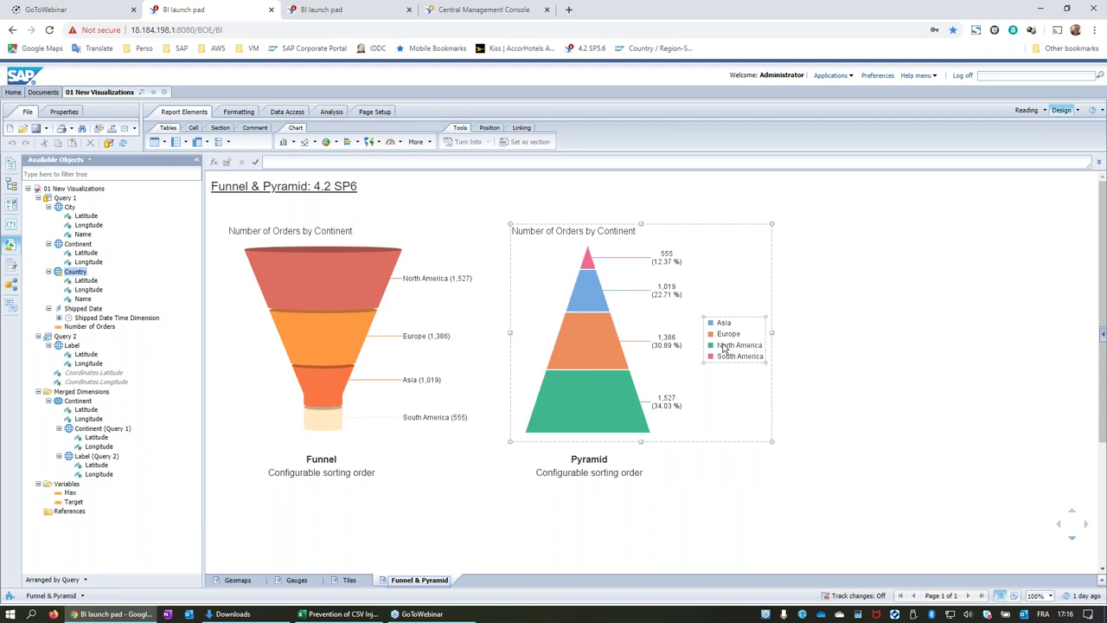
{"action": "left_click", "coordinate": [748, 238]}
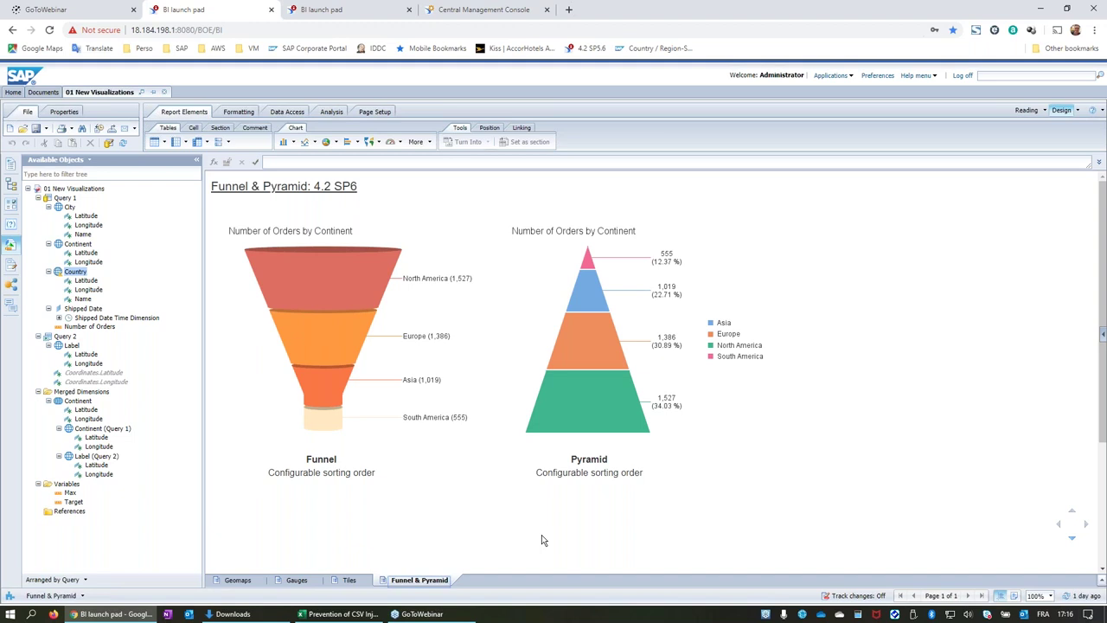
{"action": "left_click", "coordinate": [290, 273]}
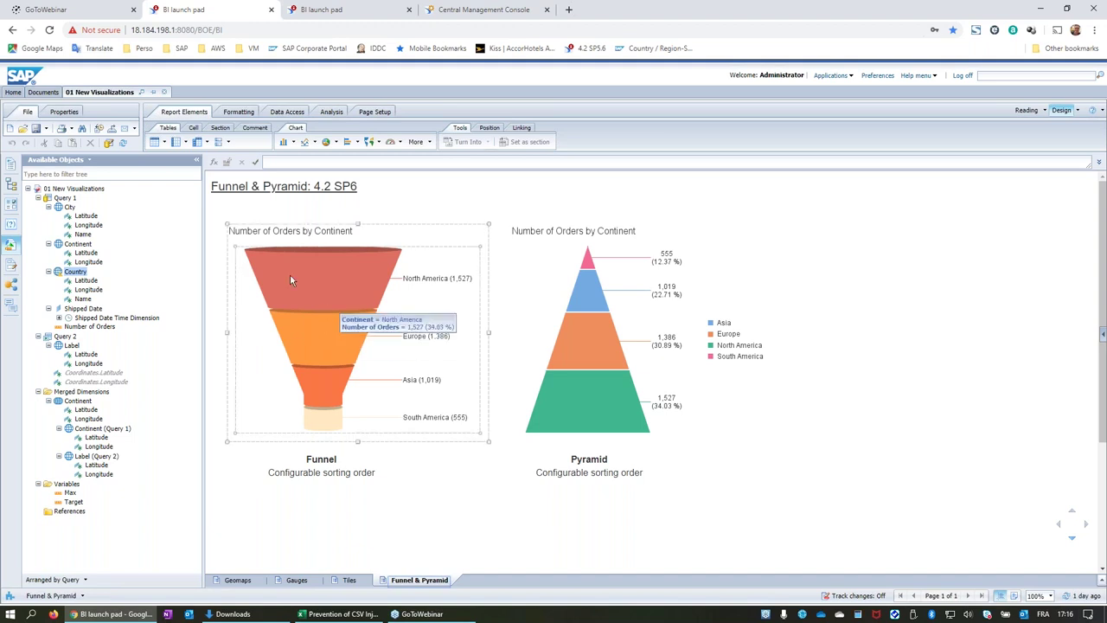
{"action": "left_click", "coordinate": [14, 91]}
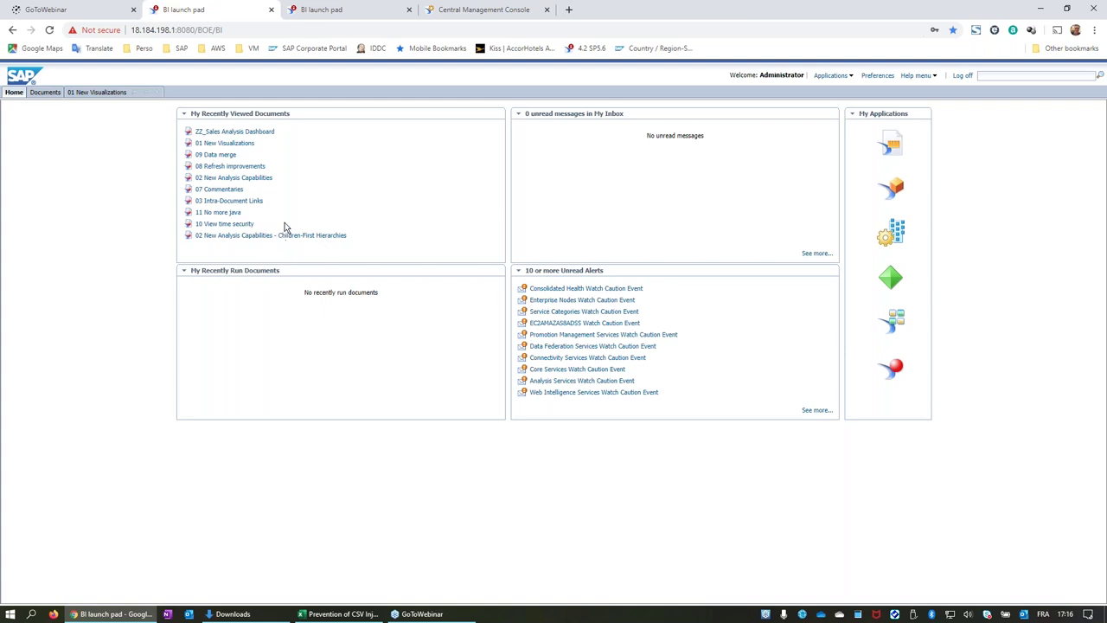
Open 02 New Analysis Capabilities in design mode and edit its Geography input control group.
{"action": "left_click", "coordinate": [242, 177]}
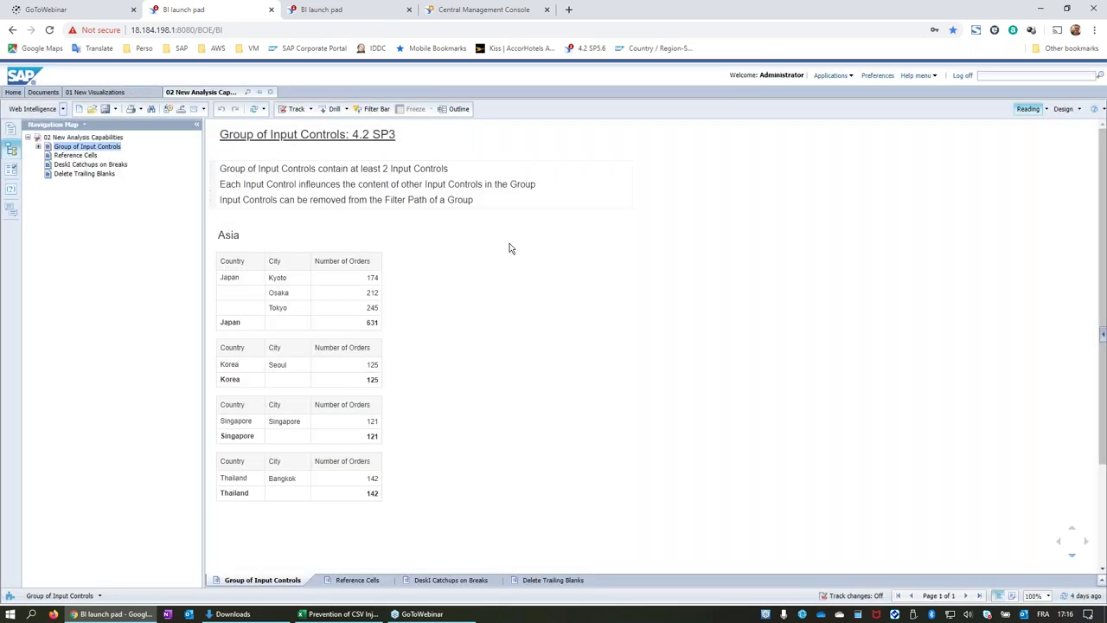
{"action": "left_click", "coordinate": [11, 169]}
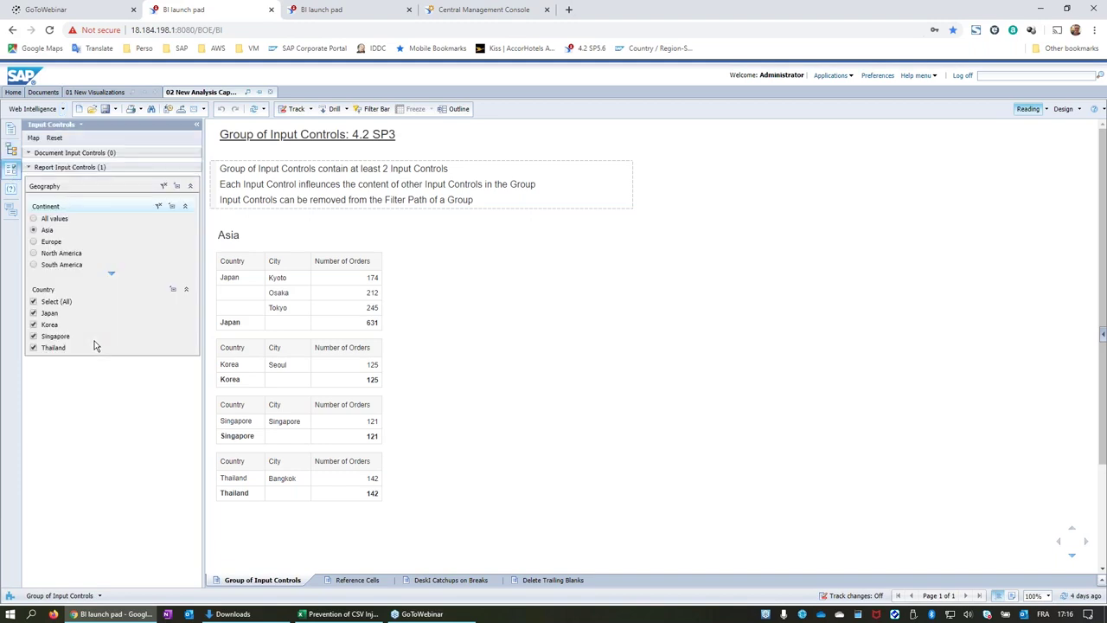
{"action": "left_click", "coordinate": [1063, 110]}
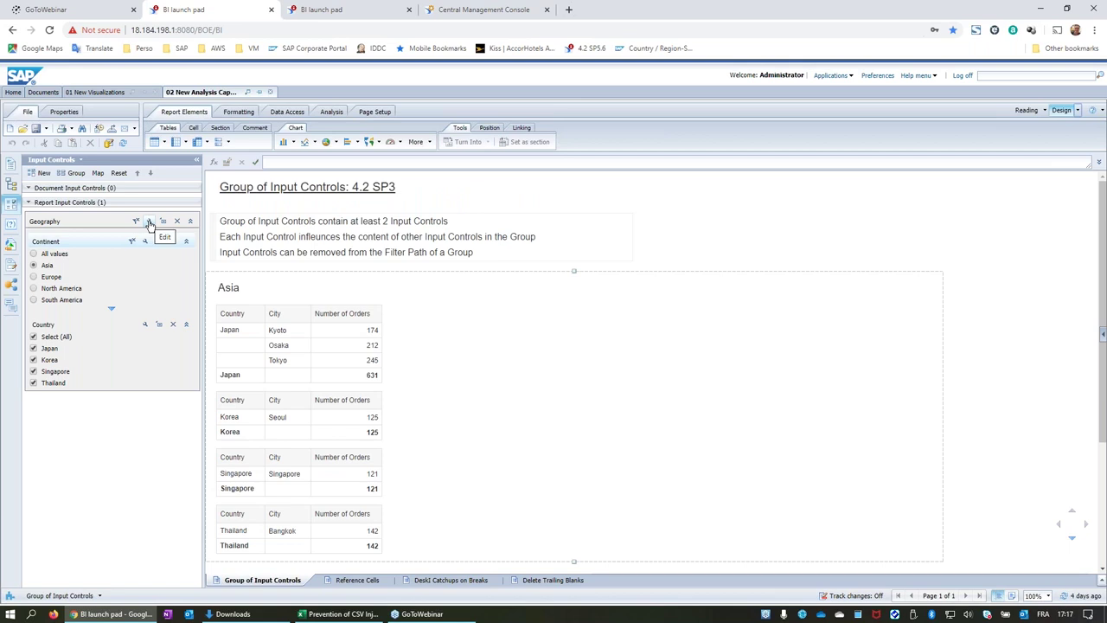
{"action": "left_click", "coordinate": [150, 222]}
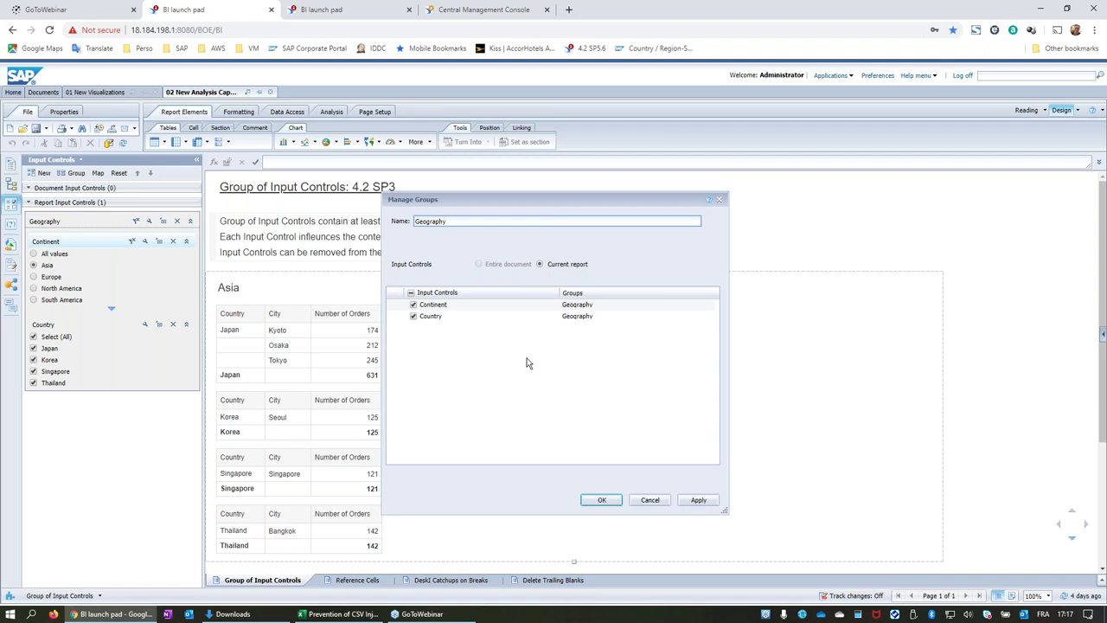
{"action": "left_click", "coordinate": [655, 507]}
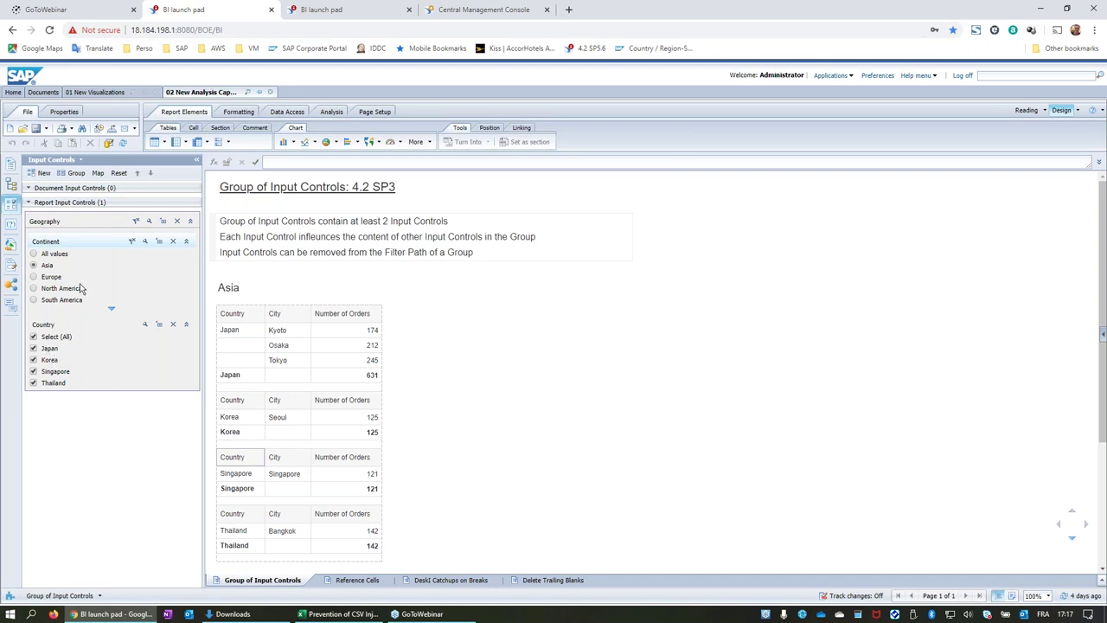
Filter the Continent input control to Europe and return to reading mode.
{"action": "left_click", "coordinate": [36, 278]}
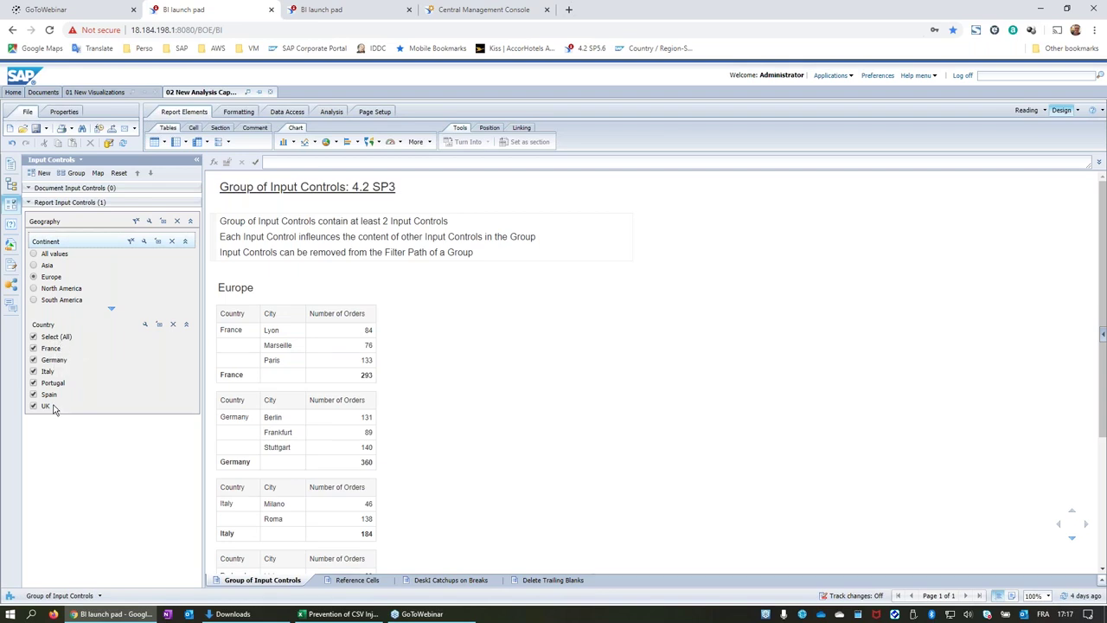
{"action": "left_click", "coordinate": [34, 256]}
{"action": "left_click_drag", "start_coordinate": [190, 390], "coordinate": [188, 321]}
{"action": "left_click", "coordinate": [35, 278]}
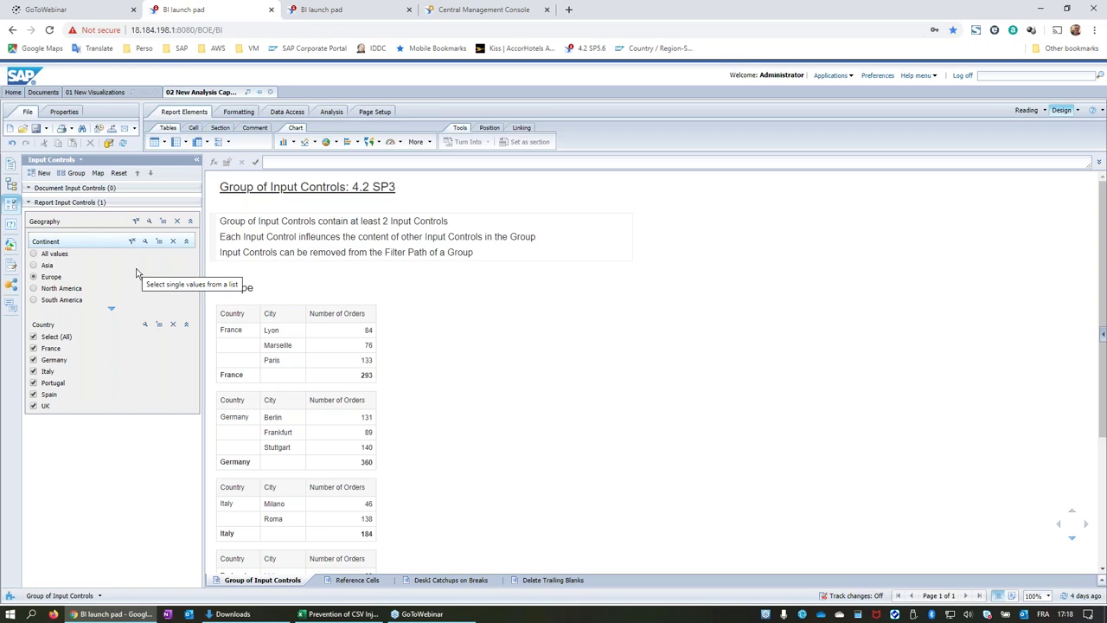
{"action": "left_click", "coordinate": [1027, 111]}
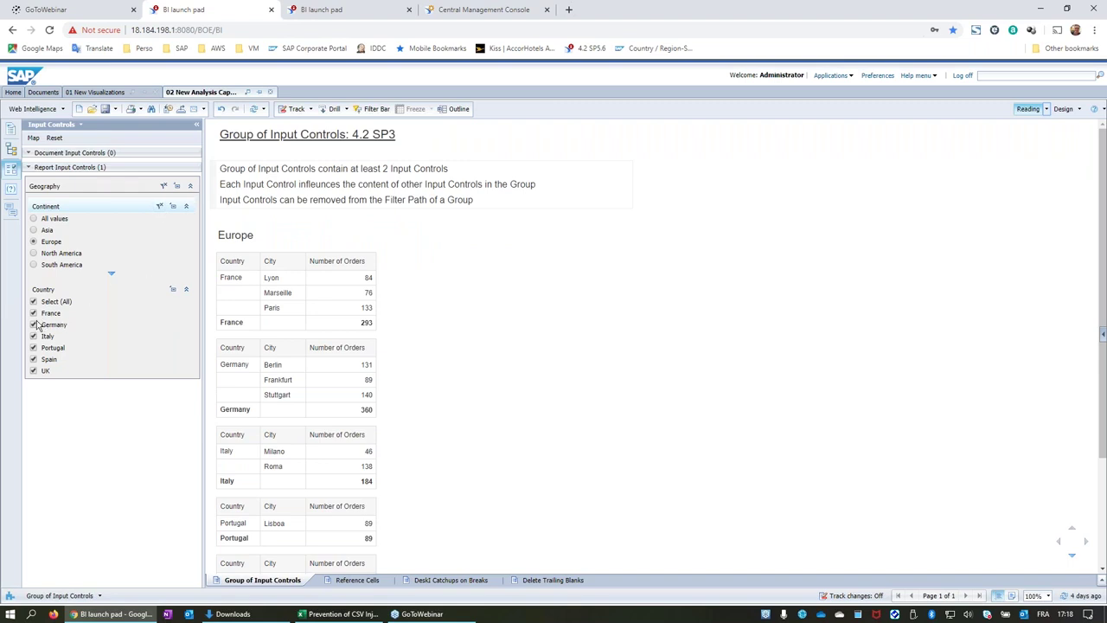
Remove Continent from the filter path, exclude France from Country, and show the Reference Cells report.
{"action": "left_click", "coordinate": [160, 209]}
{"action": "left_click", "coordinate": [159, 208]}
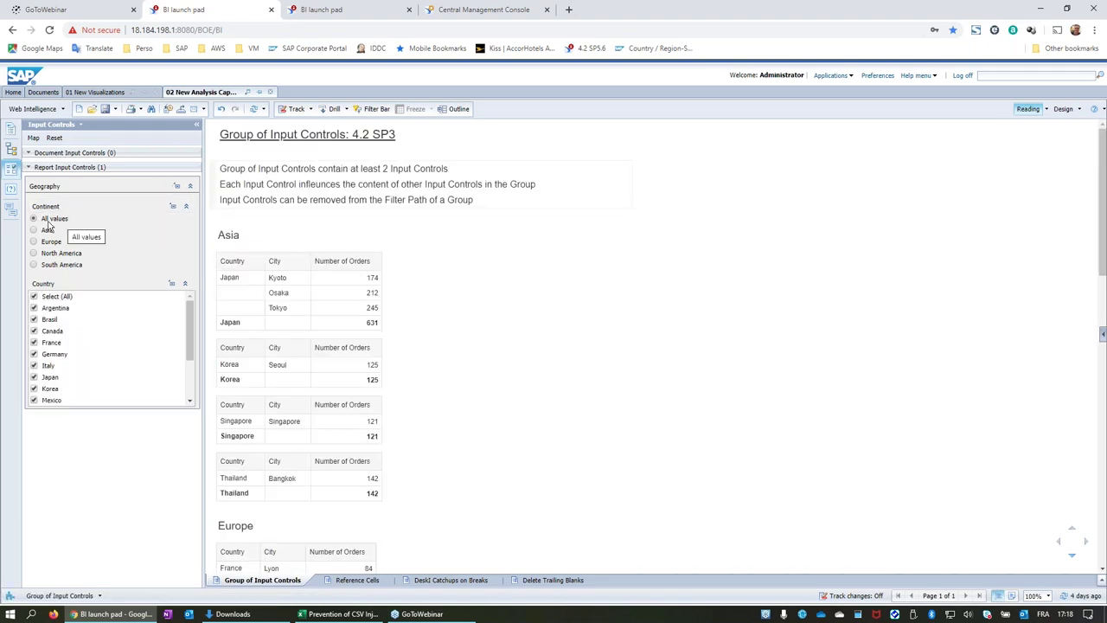
{"action": "left_click", "coordinate": [34, 342]}
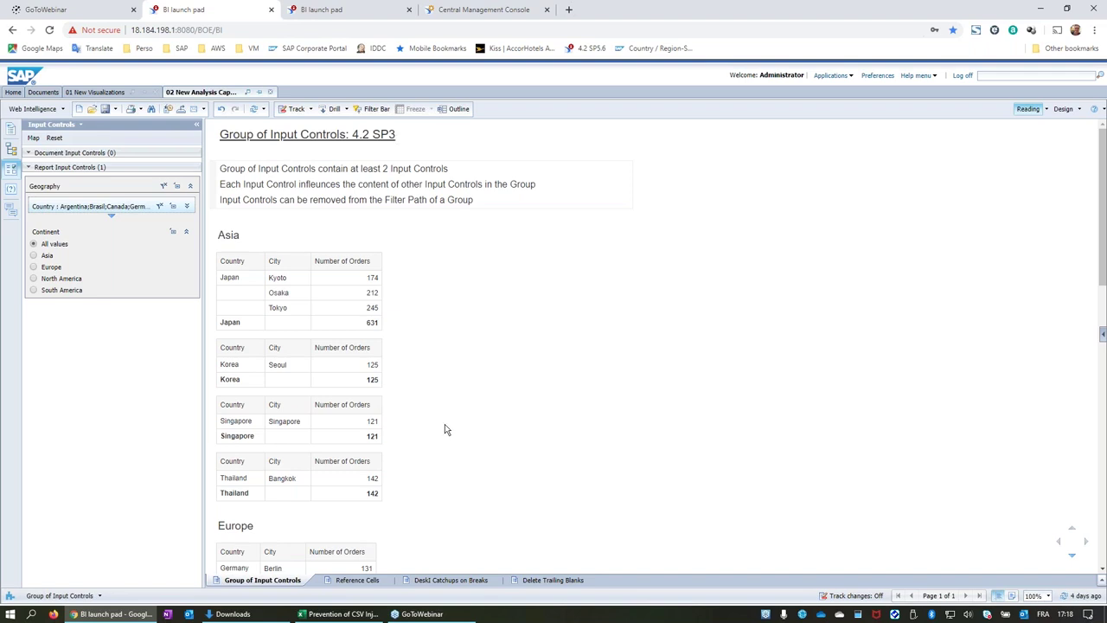
{"action": "left_click", "coordinate": [354, 580]}
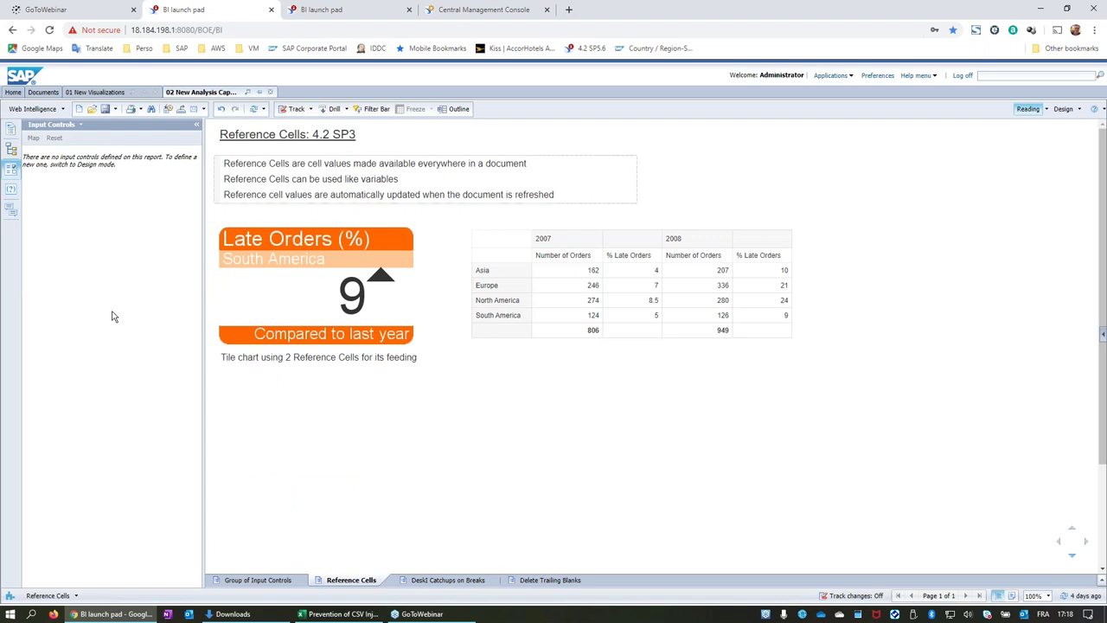
Switch the Reference Cells report to design mode and show the Available Objects list.
{"action": "left_click", "coordinate": [1062, 109]}
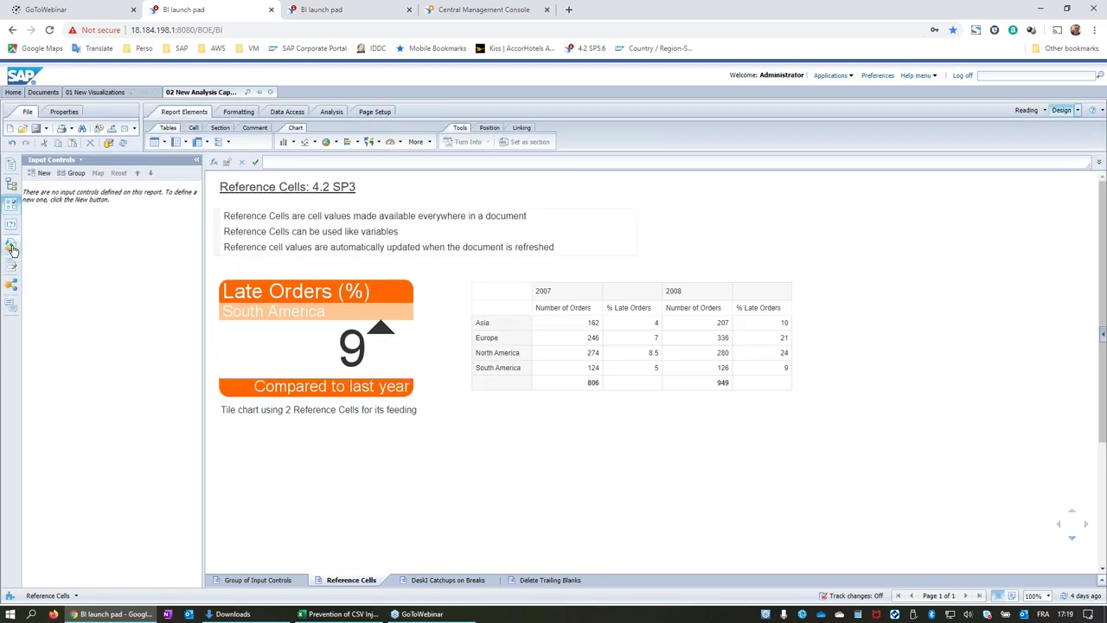
{"action": "left_click", "coordinate": [11, 246]}
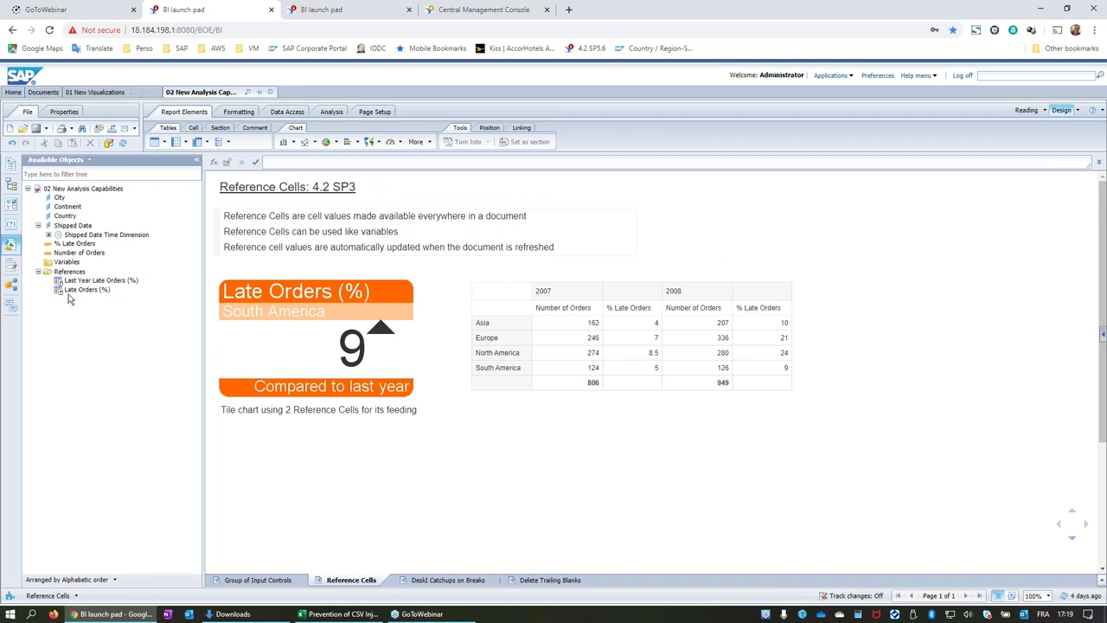
{"action": "left_click_drag", "start_coordinate": [69, 272], "coordinate": [70, 282]}
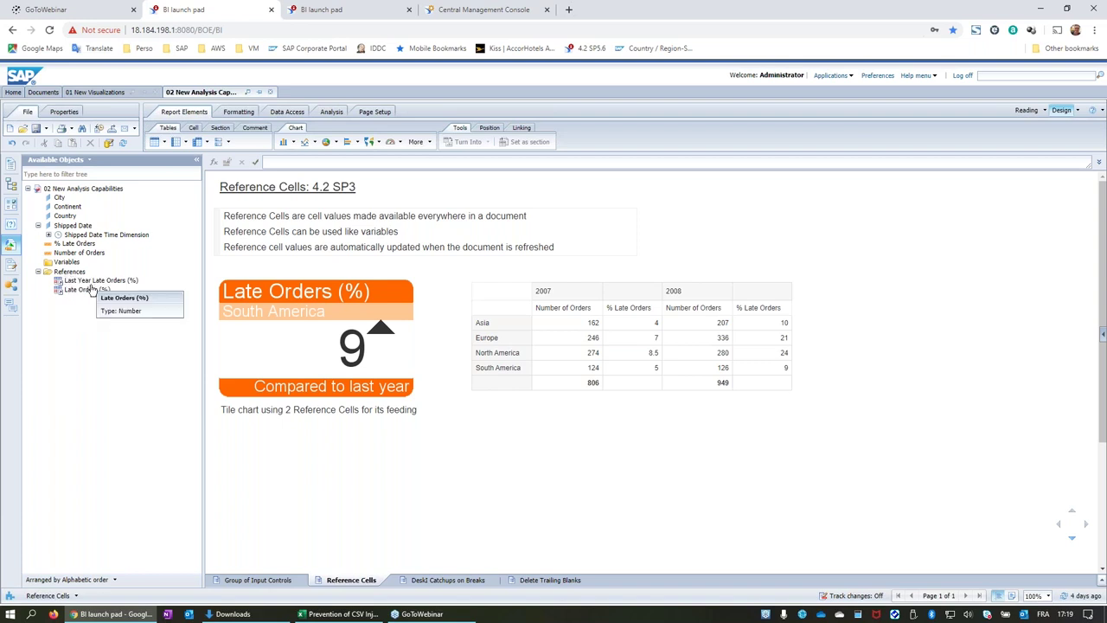
Select the 2007 order counts and South America's 2007 and 2008 % Late Orders cells.
{"action": "left_click", "coordinate": [581, 352]}
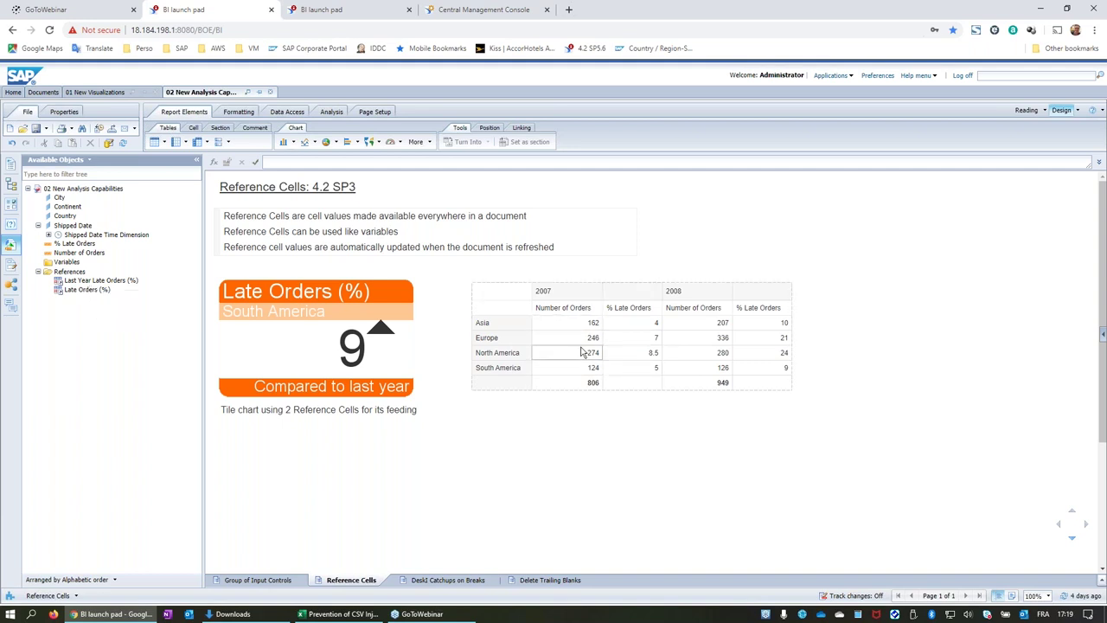
{"action": "left_click", "coordinate": [588, 369]}
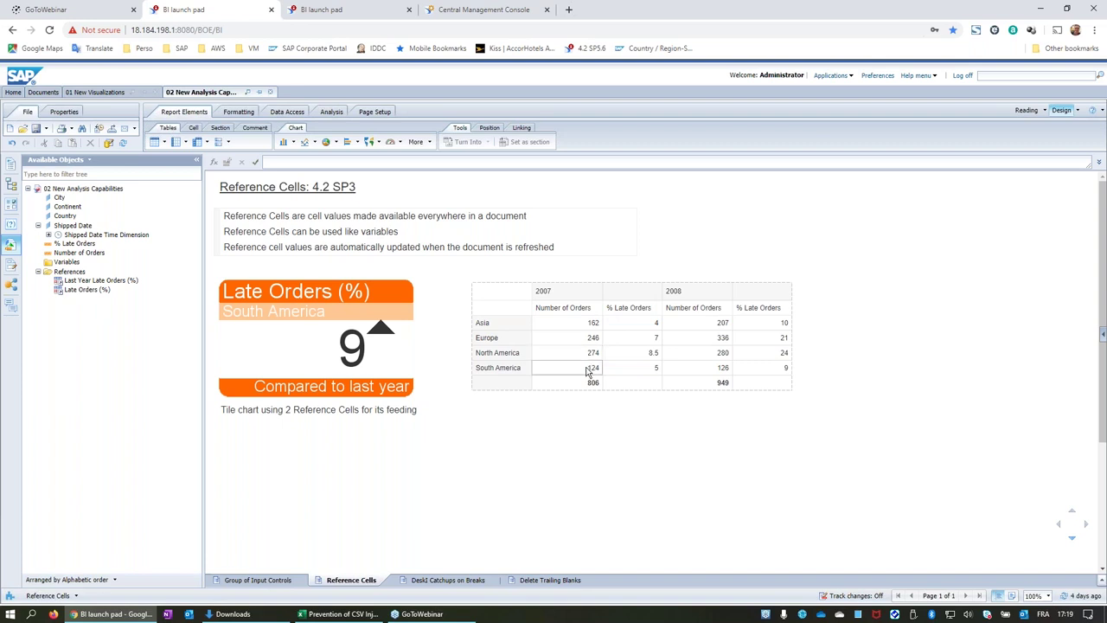
{"action": "left_click", "coordinate": [641, 374]}
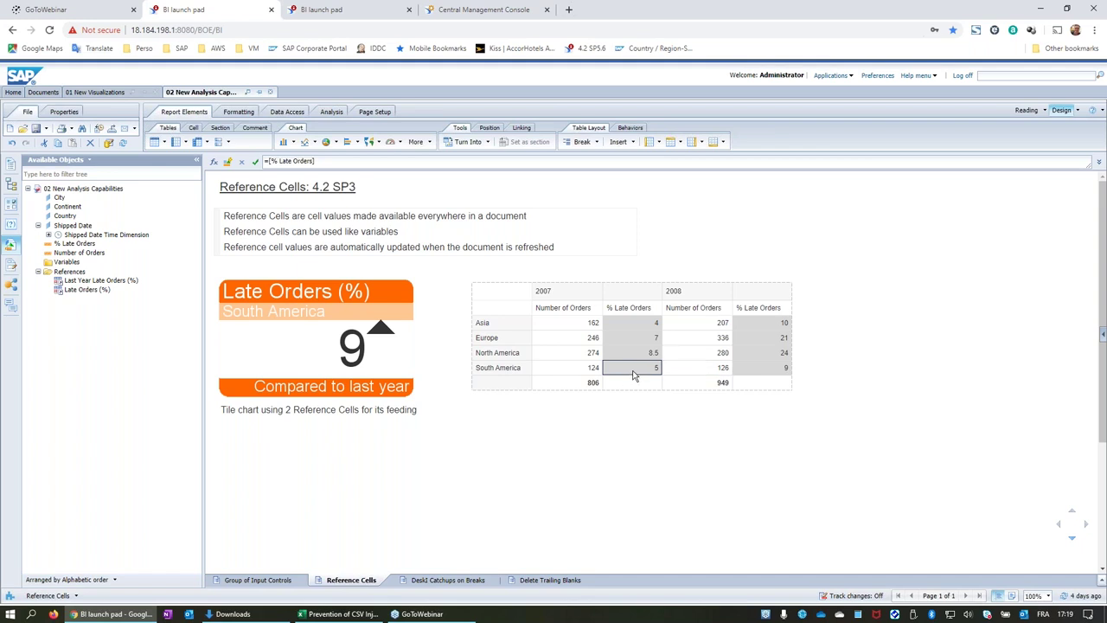
{"action": "left_click", "coordinate": [771, 368]}
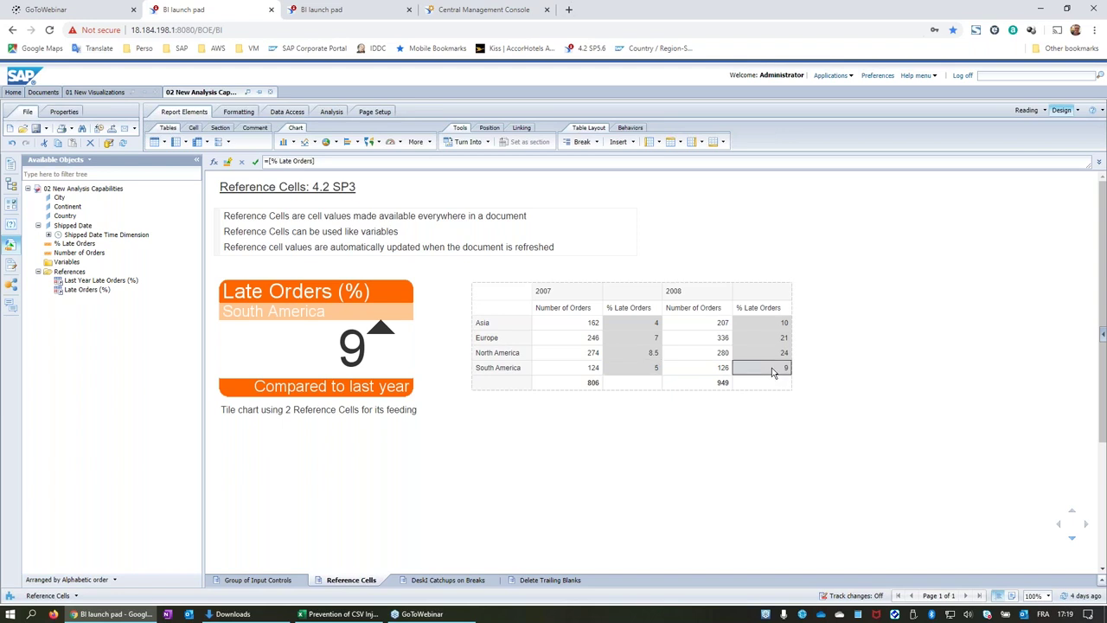
{"action": "left_click", "coordinate": [633, 373]}
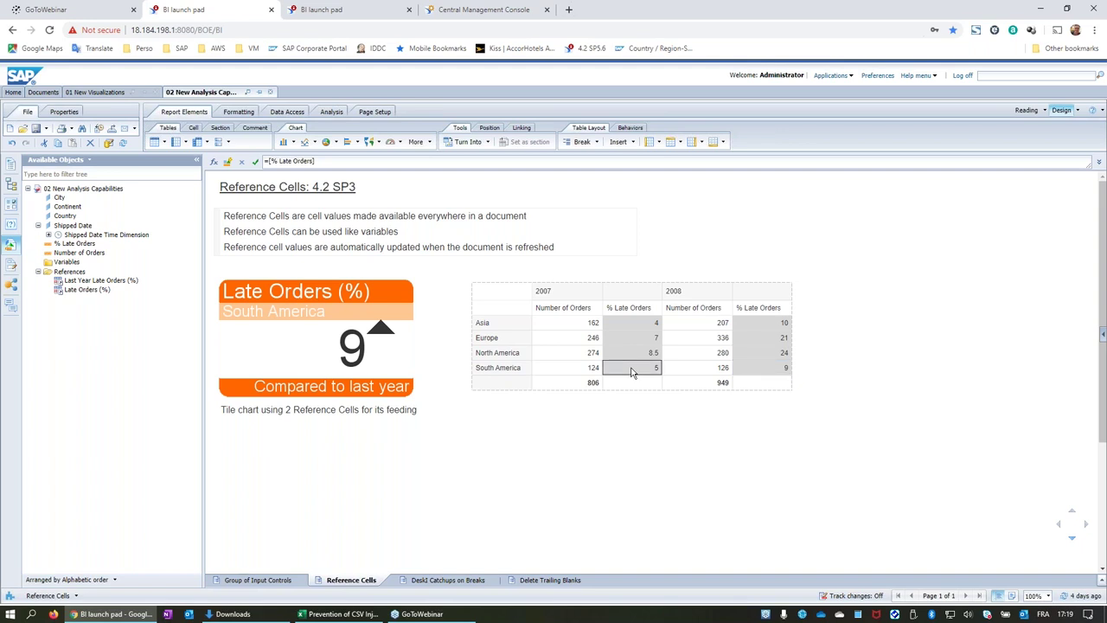
{"action": "right_click", "coordinate": [633, 373]}
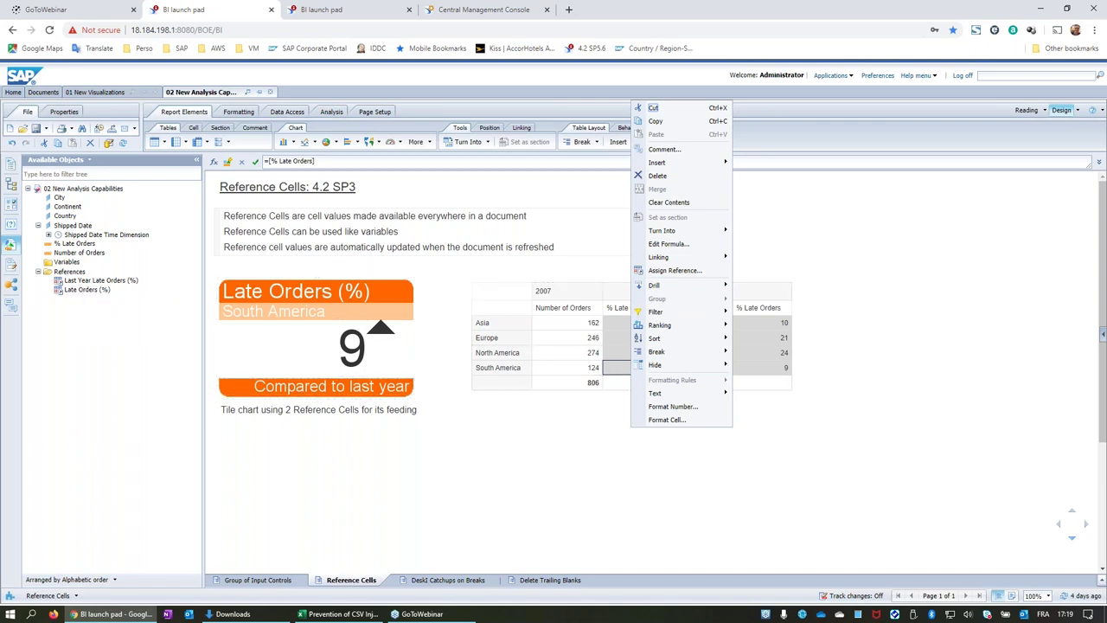
{"action": "left_click", "coordinate": [764, 370]}
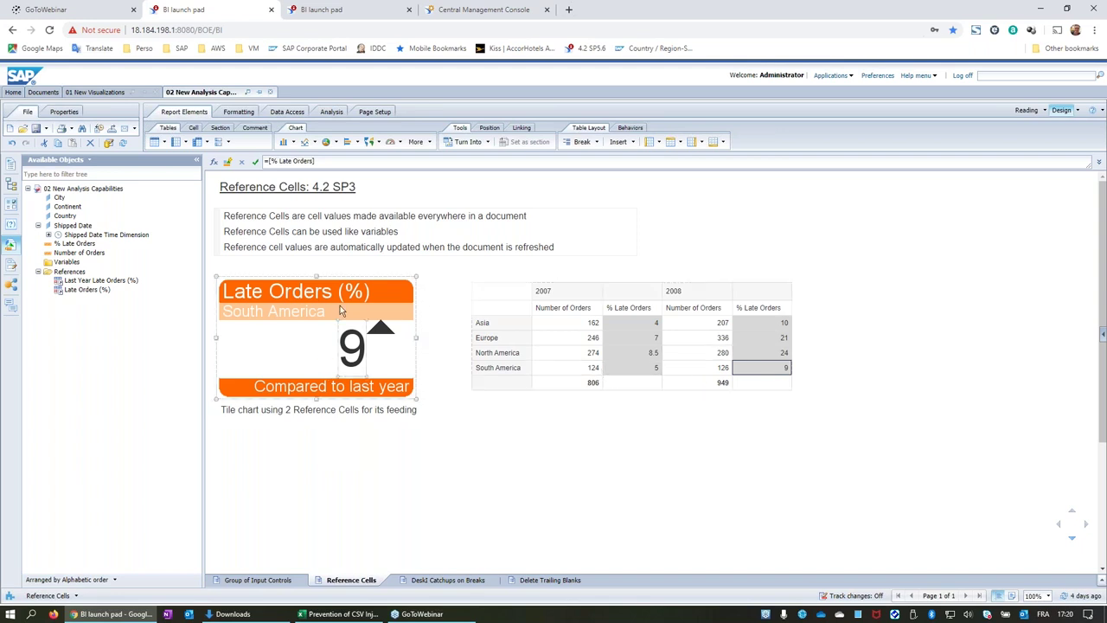
{"action": "left_click", "coordinate": [330, 273]}
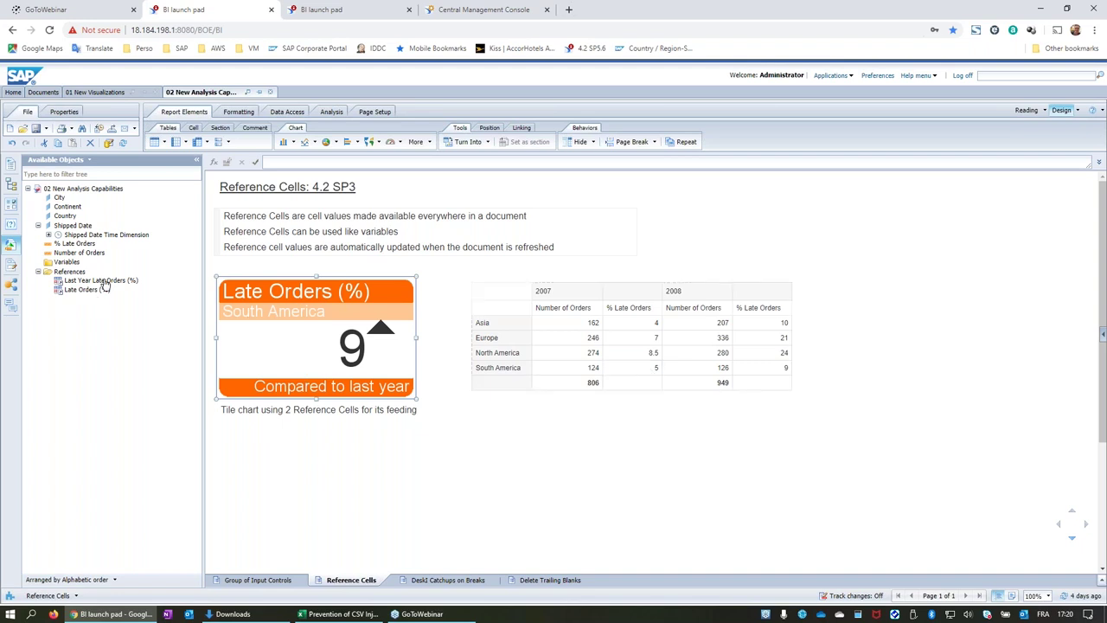
{"action": "right_click", "coordinate": [378, 278]}
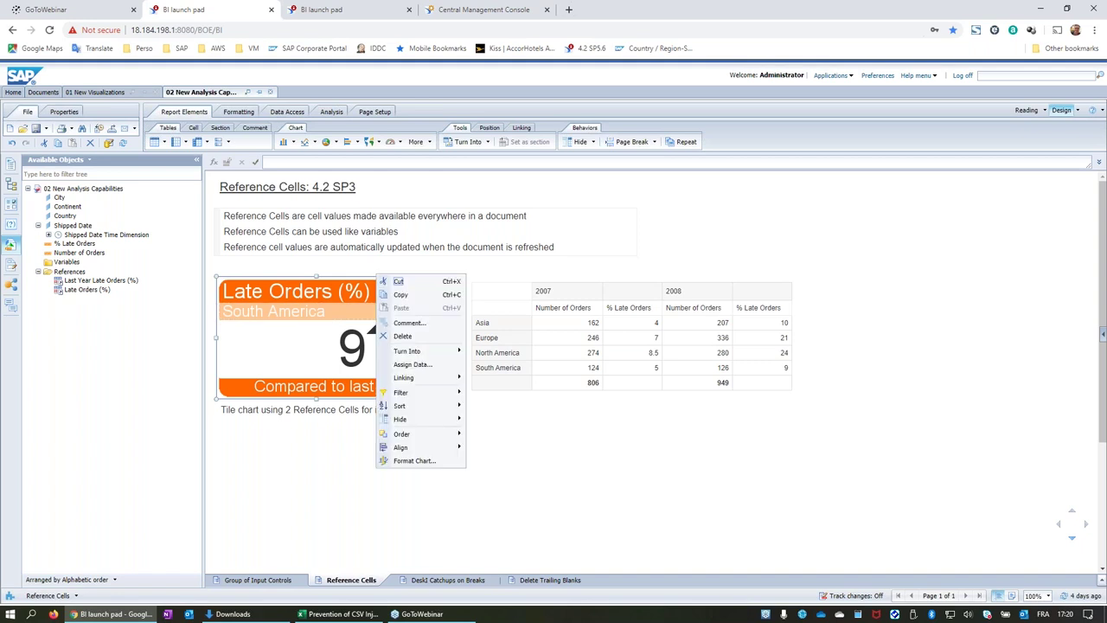
{"action": "left_click", "coordinate": [412, 364]}
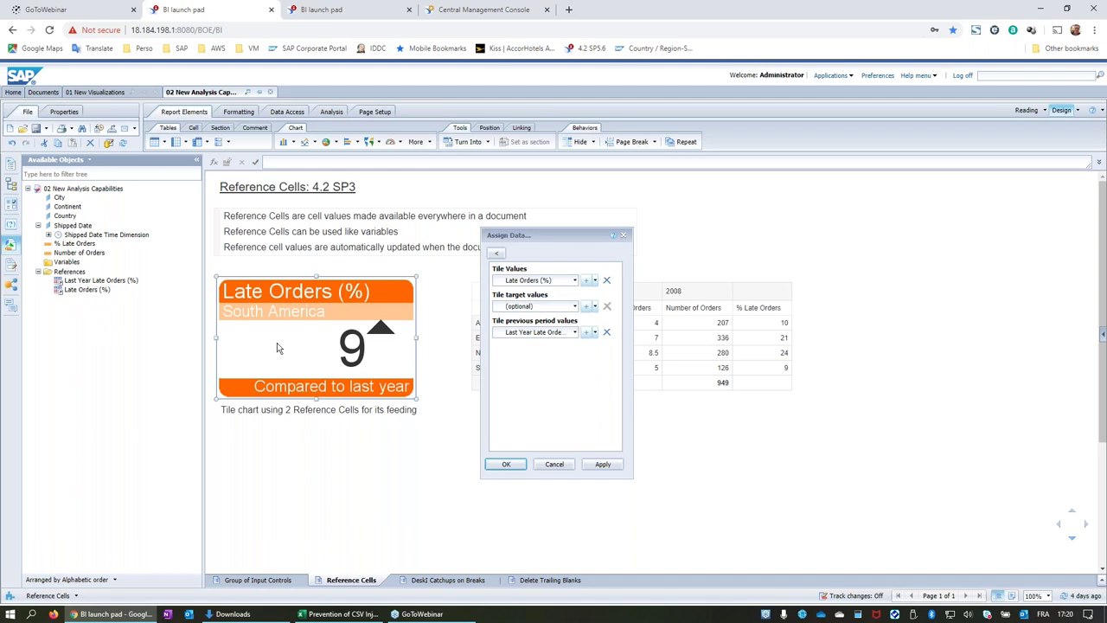
{"action": "left_click", "coordinate": [553, 464]}
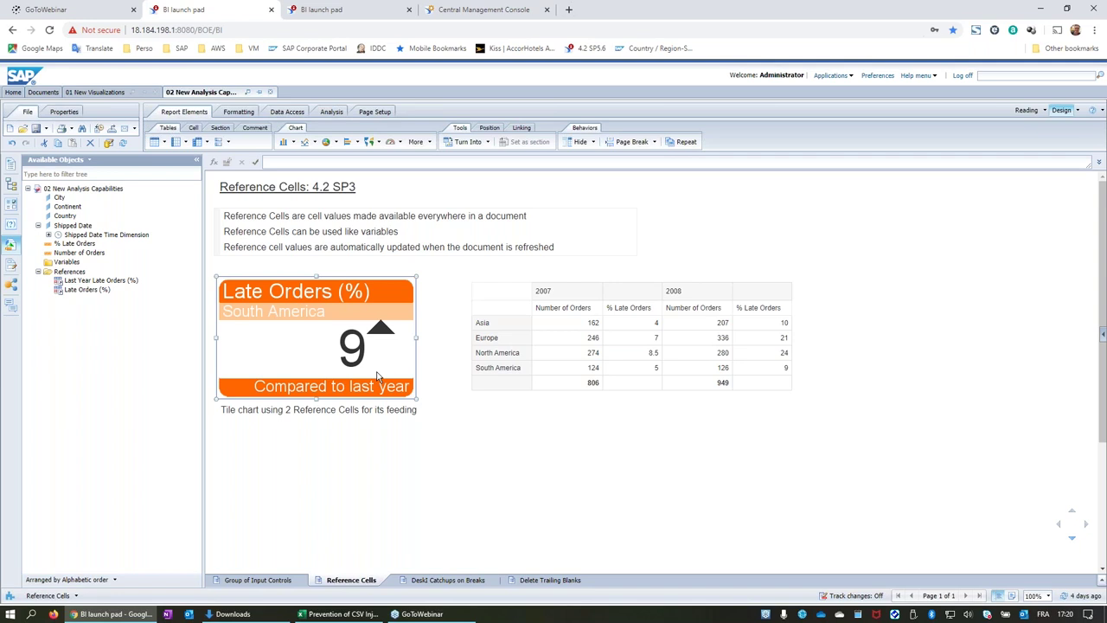
{"action": "left_click", "coordinate": [314, 248]}
Display the DeskI Catchups on Breaks report.
{"action": "left_click", "coordinate": [448, 581]}
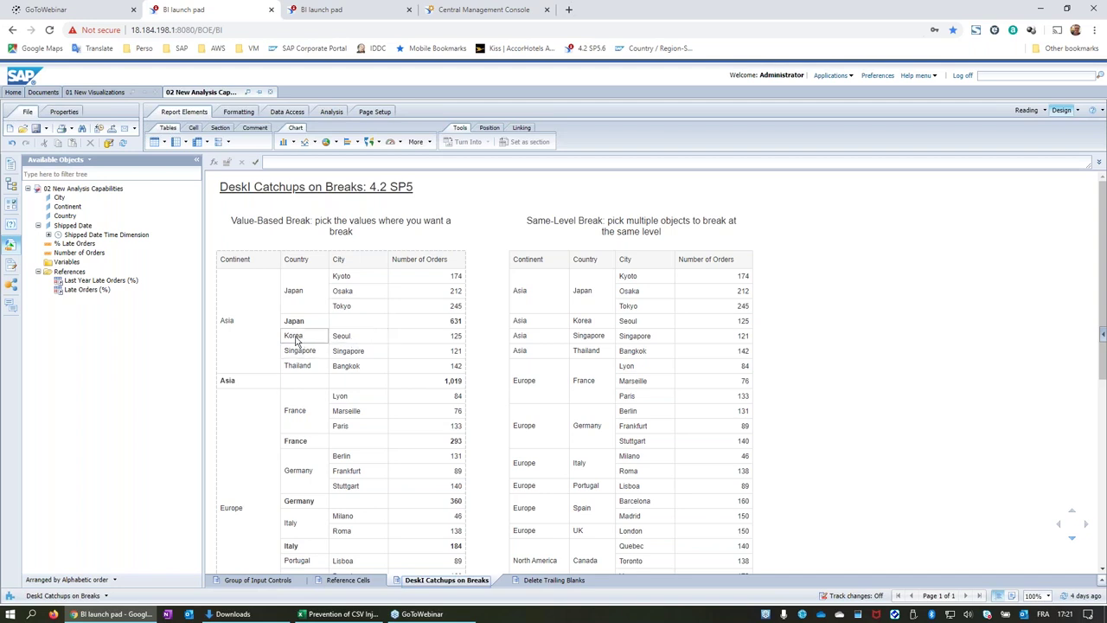
{"action": "right_click", "coordinate": [308, 297]}
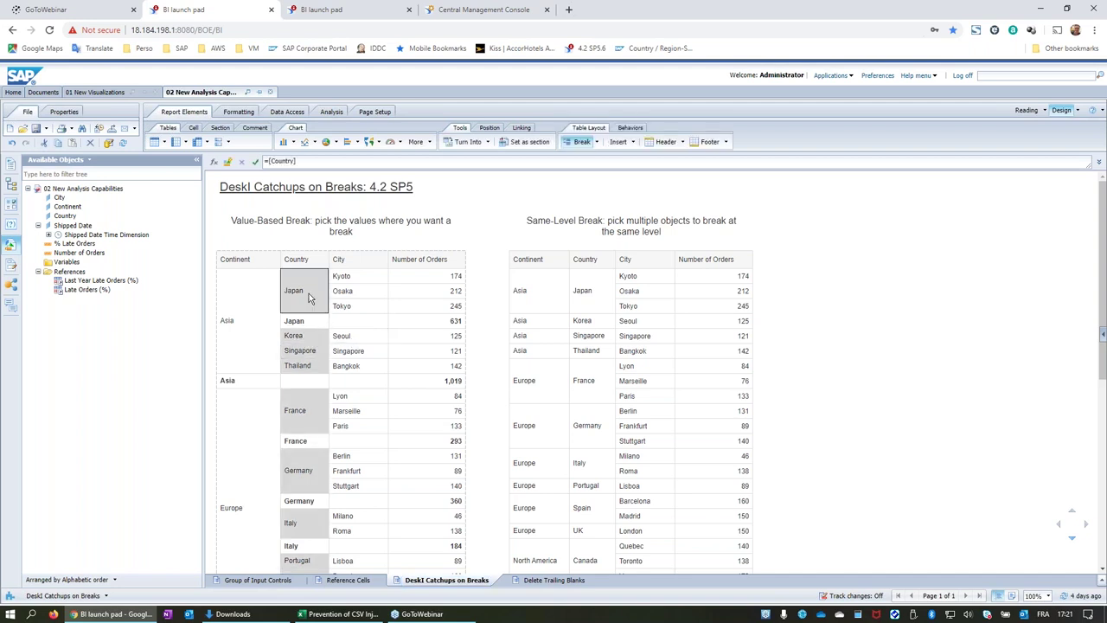
{"action": "mouse_move", "coordinate": [337, 351]}
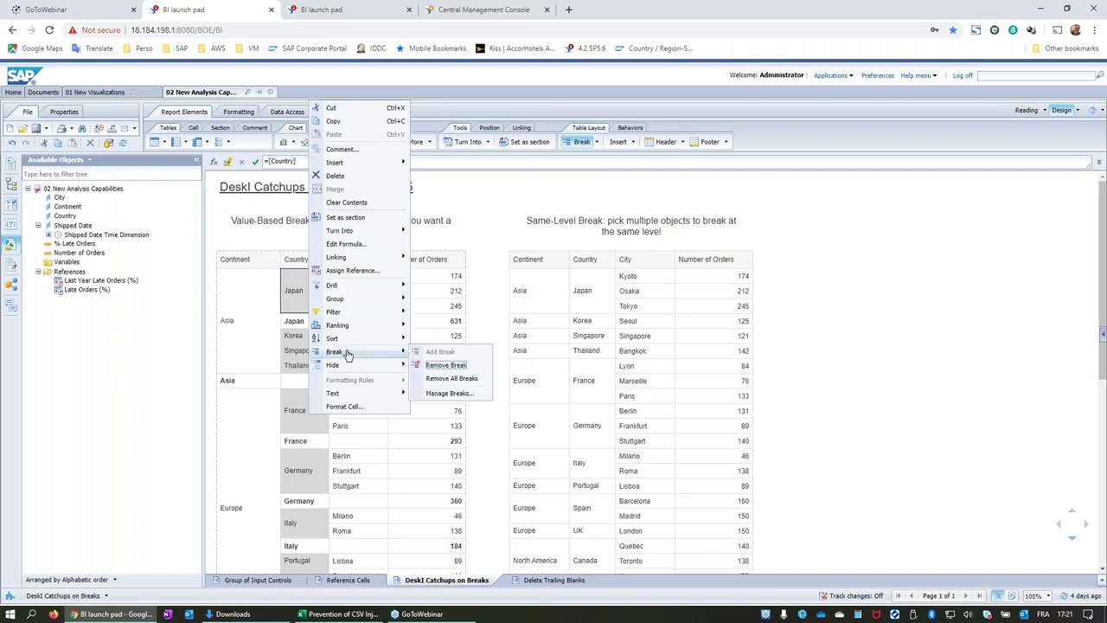
{"action": "left_click", "coordinate": [448, 393]}
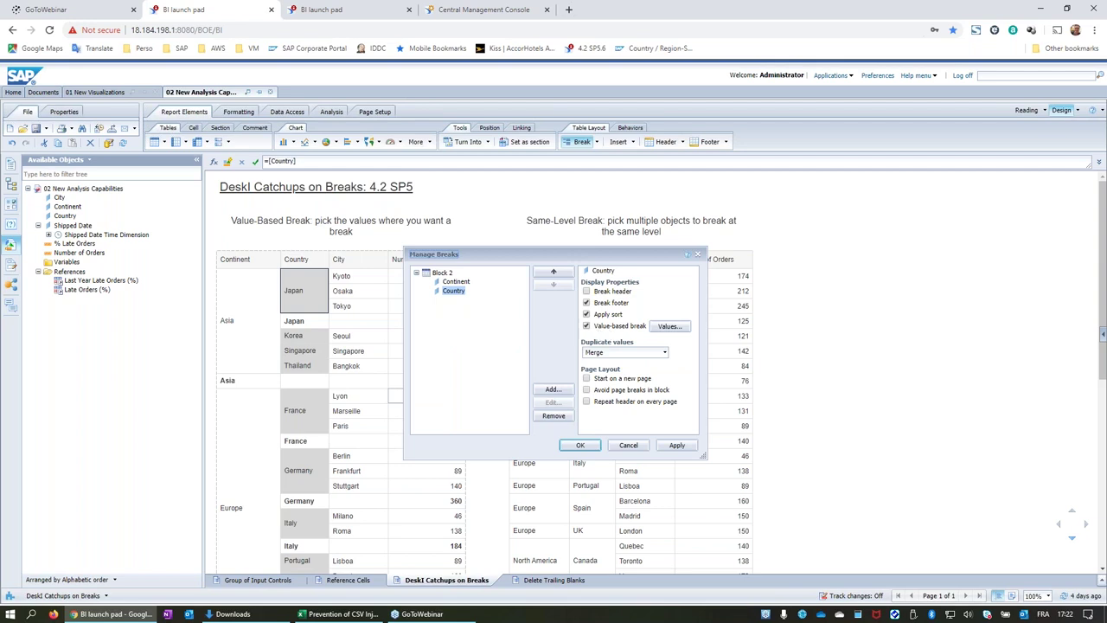
{"action": "left_click", "coordinate": [671, 326]}
{"action": "left_click_drag", "start_coordinate": [596, 284], "coordinate": [599, 286]}
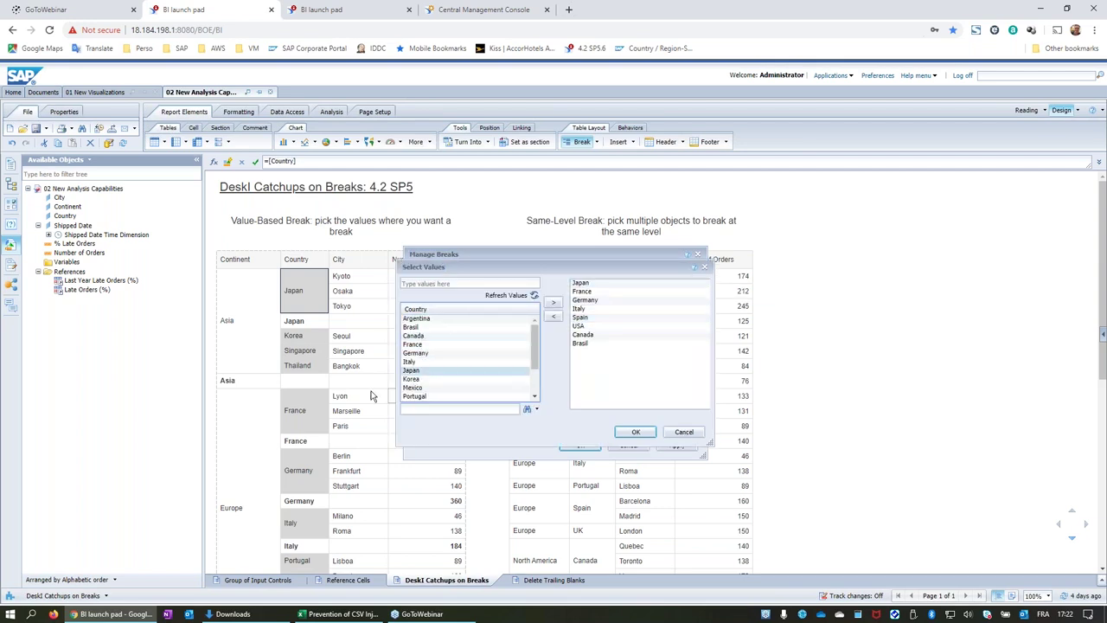
{"action": "left_click_drag", "start_coordinate": [593, 300], "coordinate": [591, 286]}
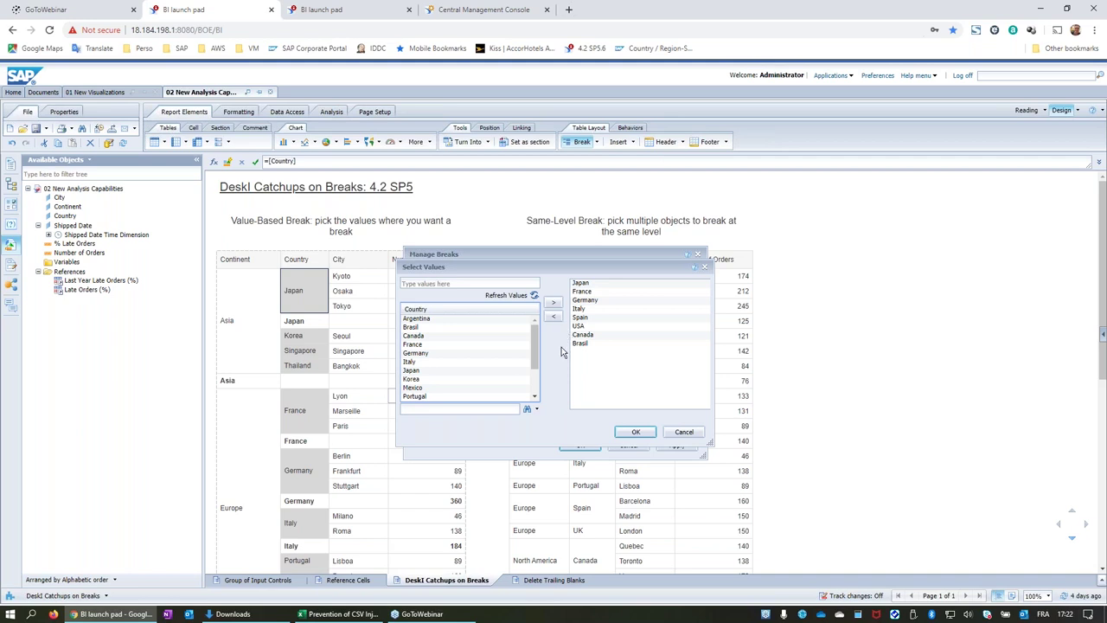
{"action": "left_click", "coordinate": [683, 431]}
{"action": "left_click", "coordinate": [631, 446]}
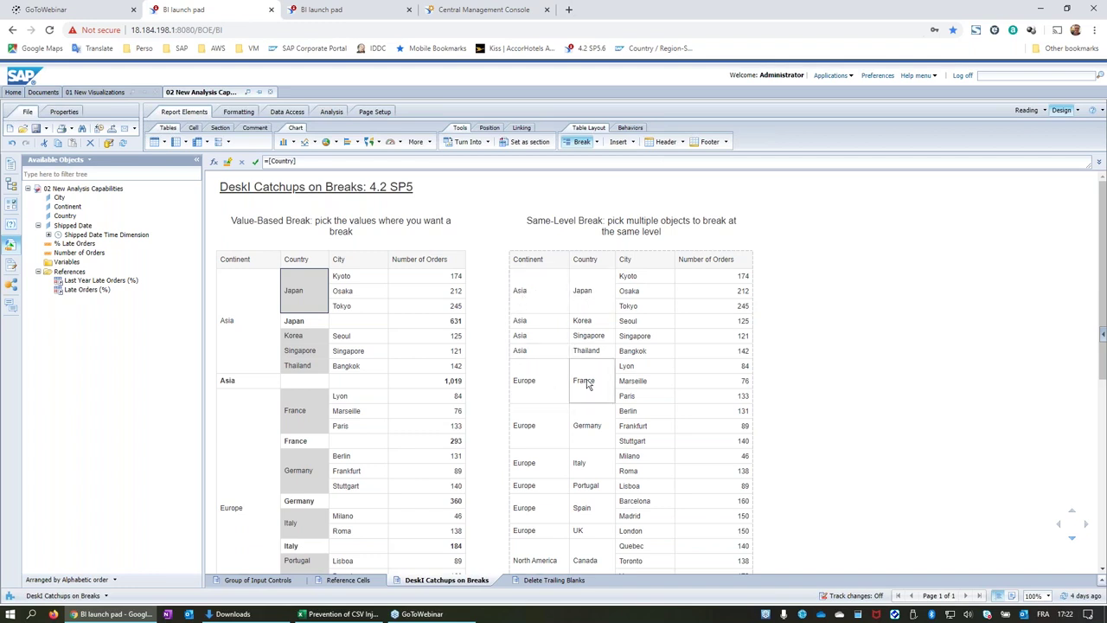
Review the right table's Continent, Country break, cancel unchanged, then show the Delete Trailing Blanks report.
{"action": "left_click", "coordinate": [604, 291]}
{"action": "right_click", "coordinate": [604, 290]}
{"action": "mouse_move", "coordinate": [644, 538]}
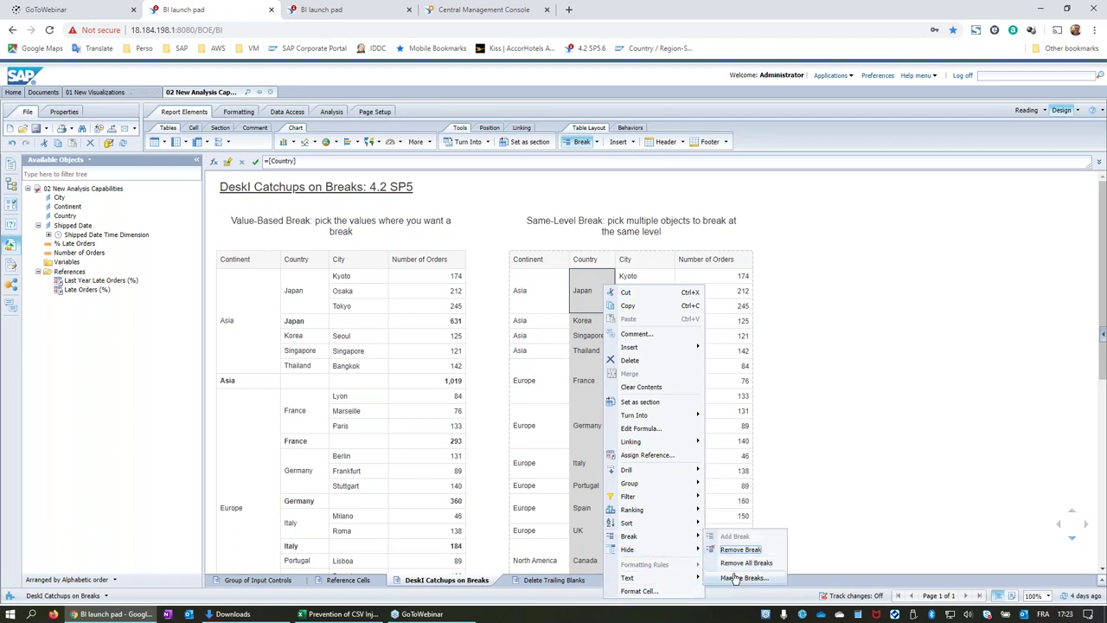
{"action": "left_click", "coordinate": [742, 577]}
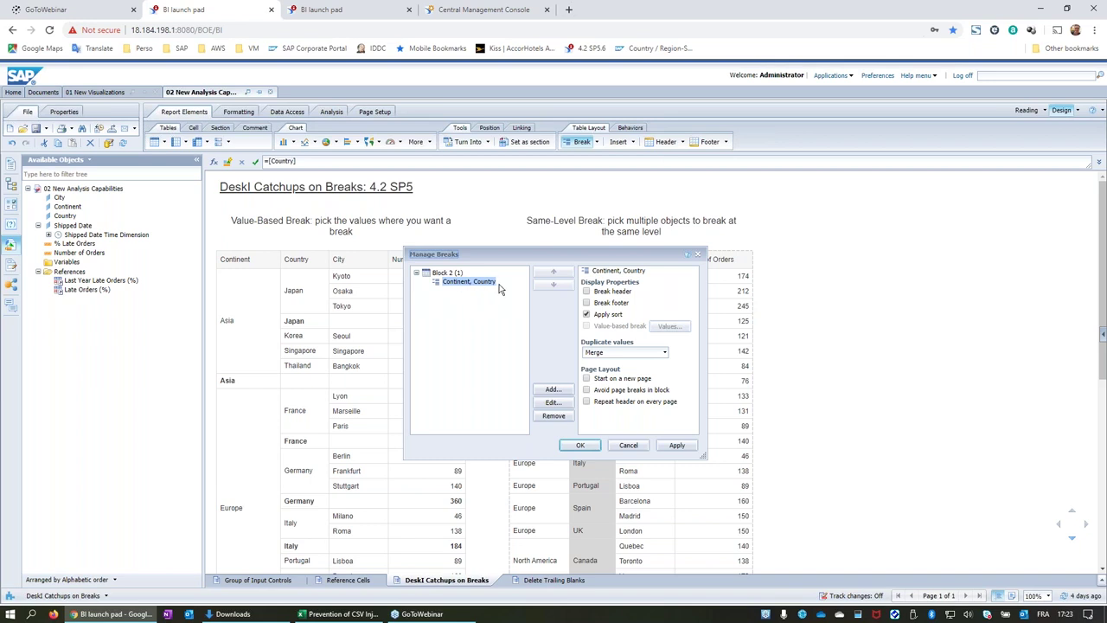
{"action": "left_click", "coordinate": [553, 403]}
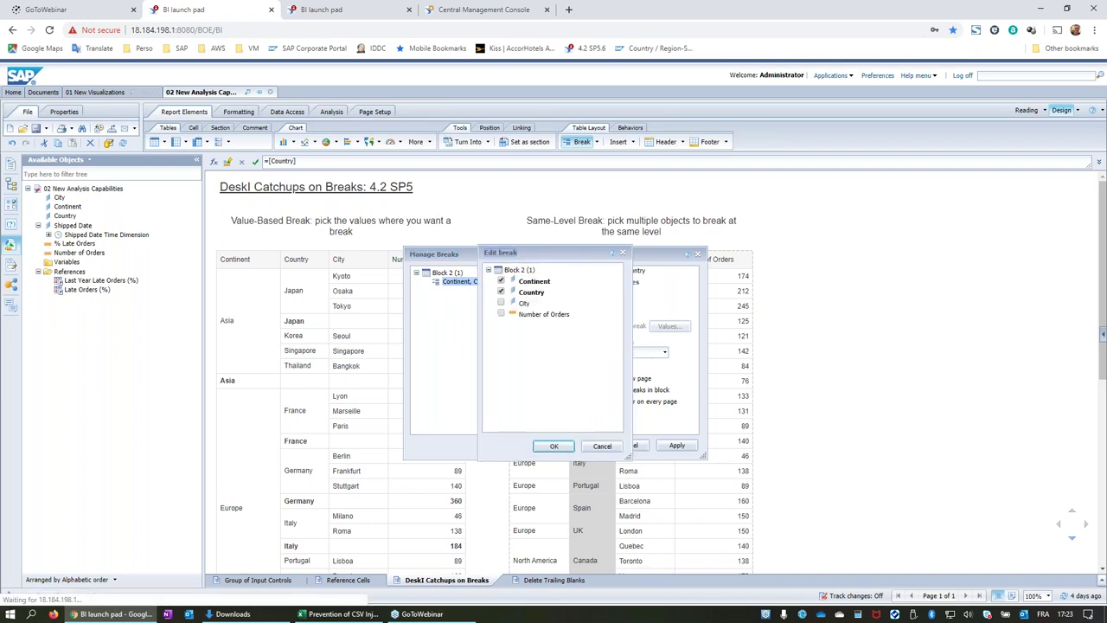
{"action": "left_click_drag", "start_coordinate": [539, 252], "coordinate": [638, 255]}
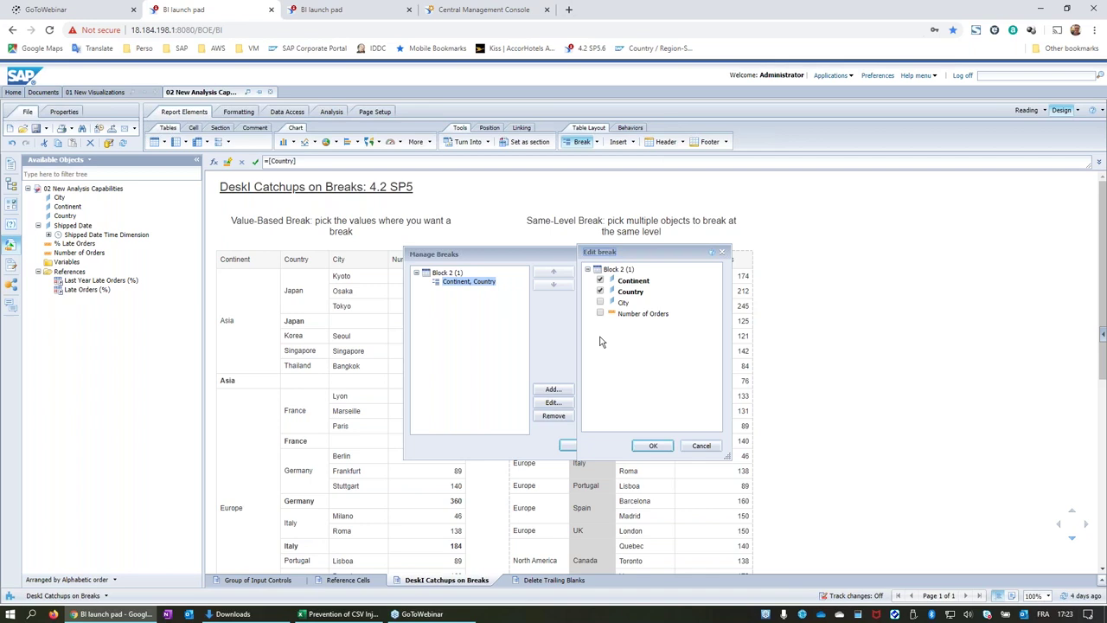
{"action": "left_click", "coordinate": [601, 292]}
{"action": "left_click", "coordinate": [702, 446]}
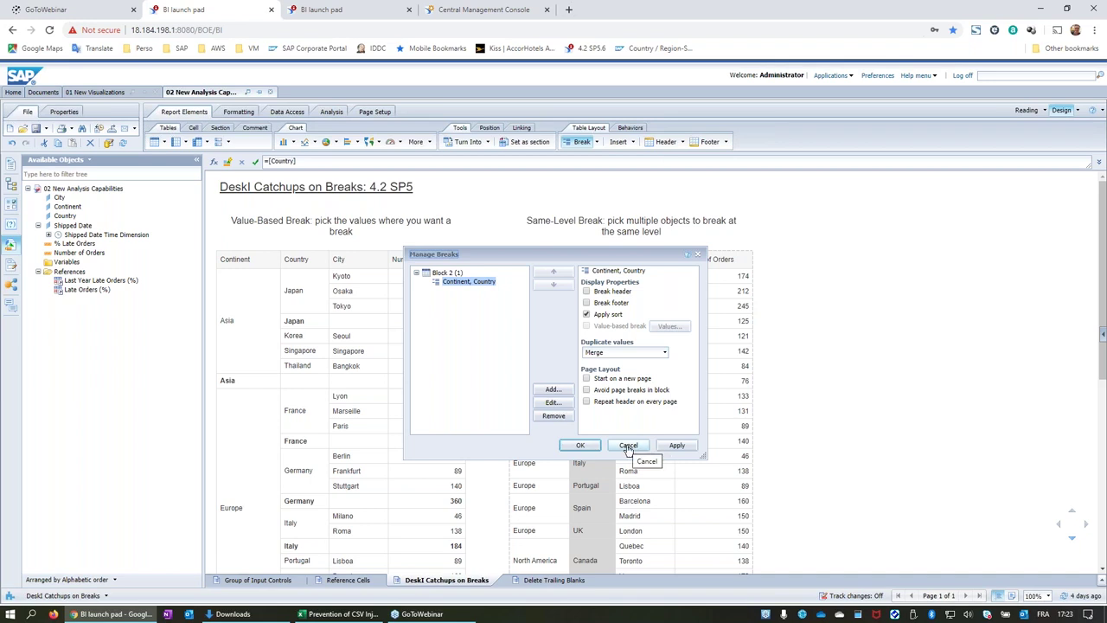
{"action": "left_click", "coordinate": [628, 446]}
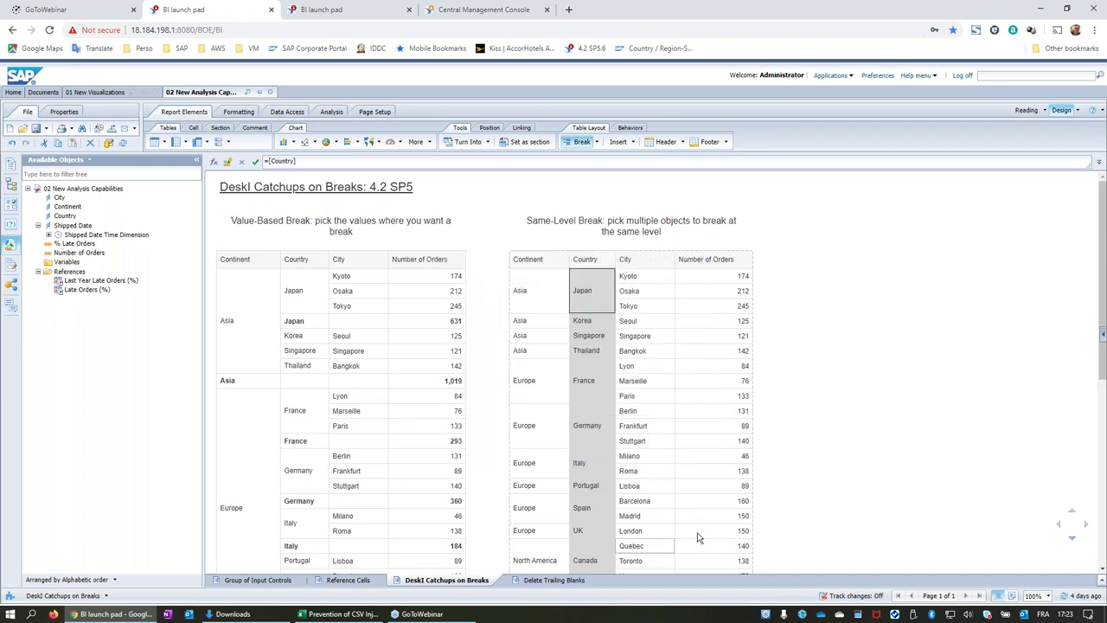
{"action": "left_click", "coordinate": [554, 580]}
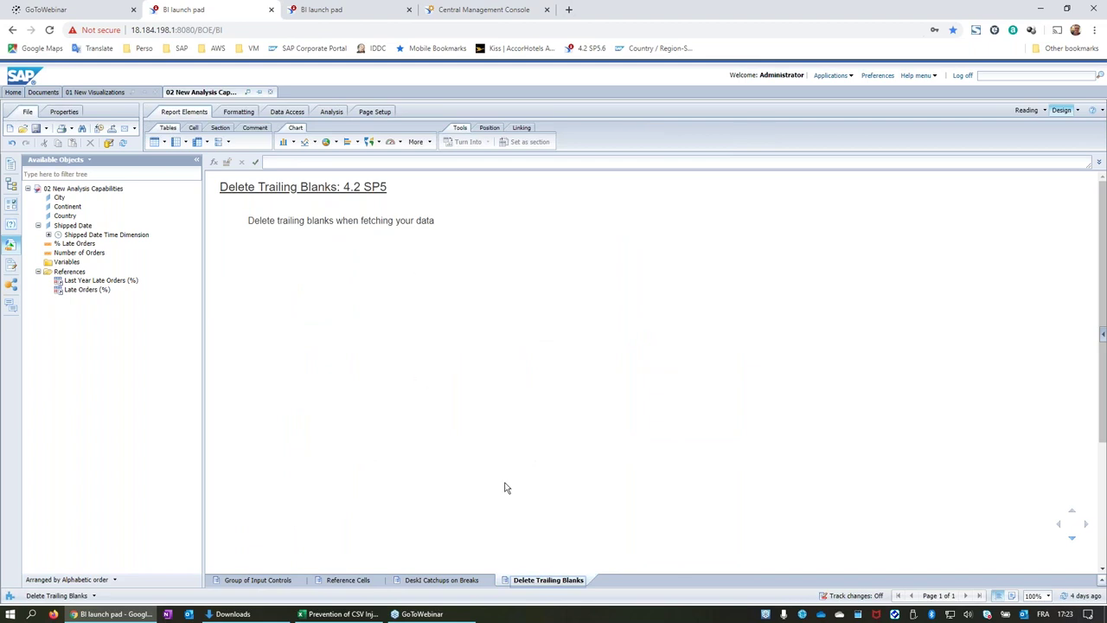
Open Query 1 of the Delete Trailing Blanks report in the Query Panel.
{"action": "left_click", "coordinate": [372, 189]}
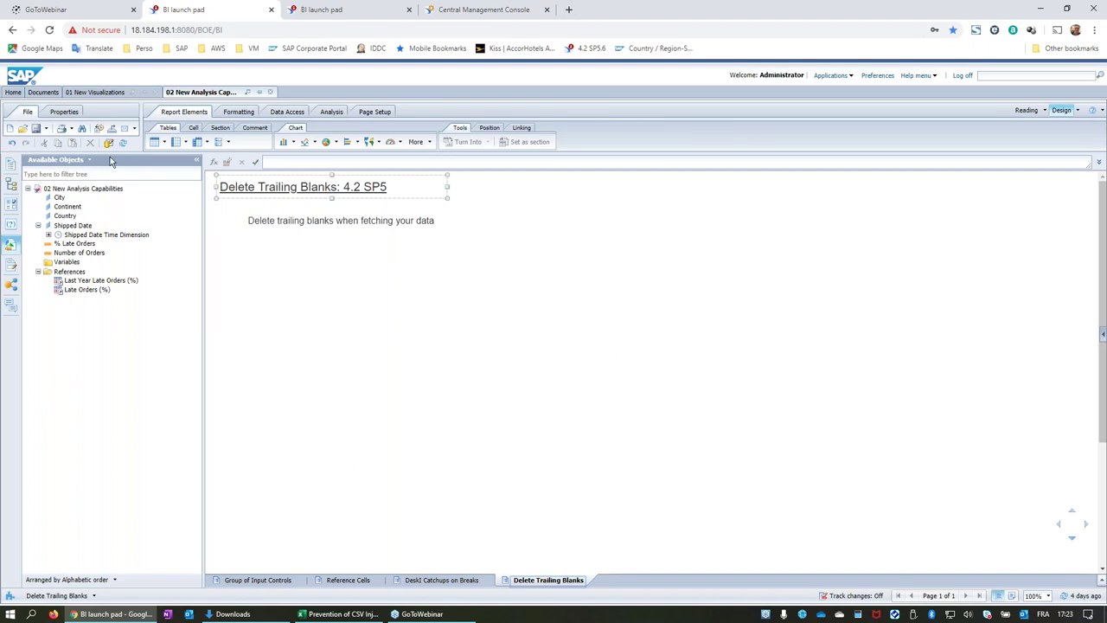
{"action": "left_click", "coordinate": [108, 142]}
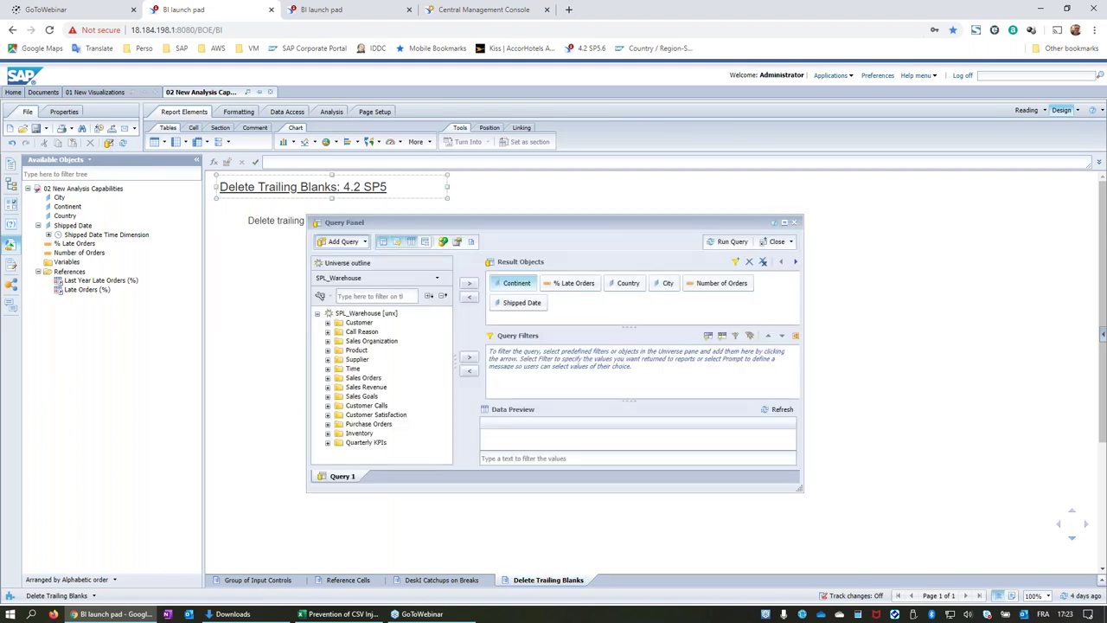
{"action": "left_click_drag", "start_coordinate": [550, 221], "coordinate": [533, 215]}
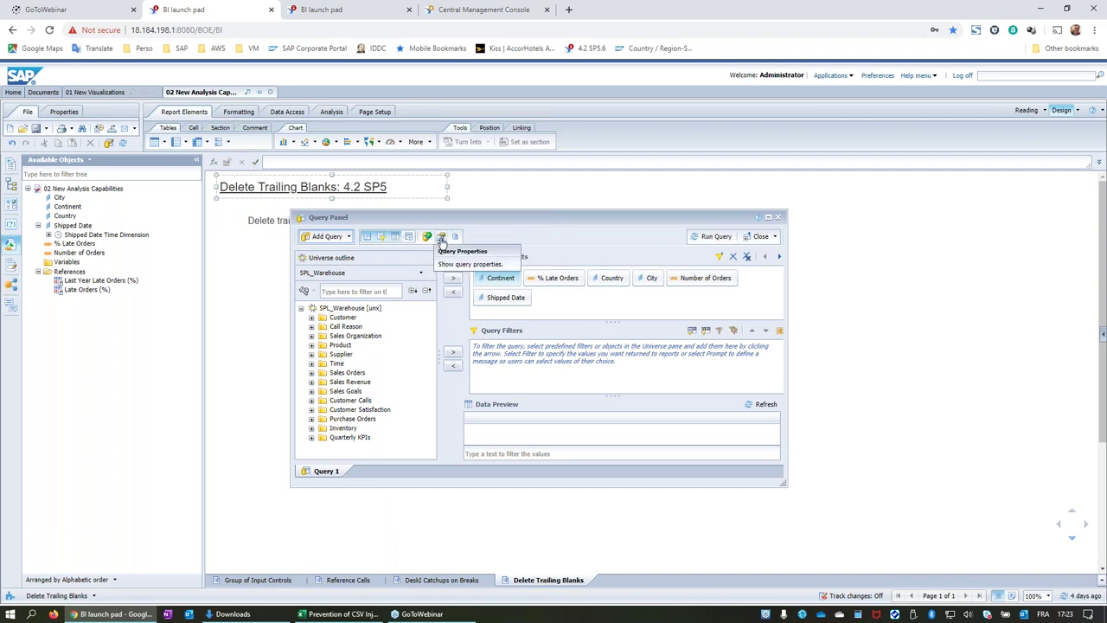
Show Query 1's properties: Delete trailing blanks unchecked, Retrieve duplicate rows checked.
{"action": "left_click", "coordinate": [442, 240]}
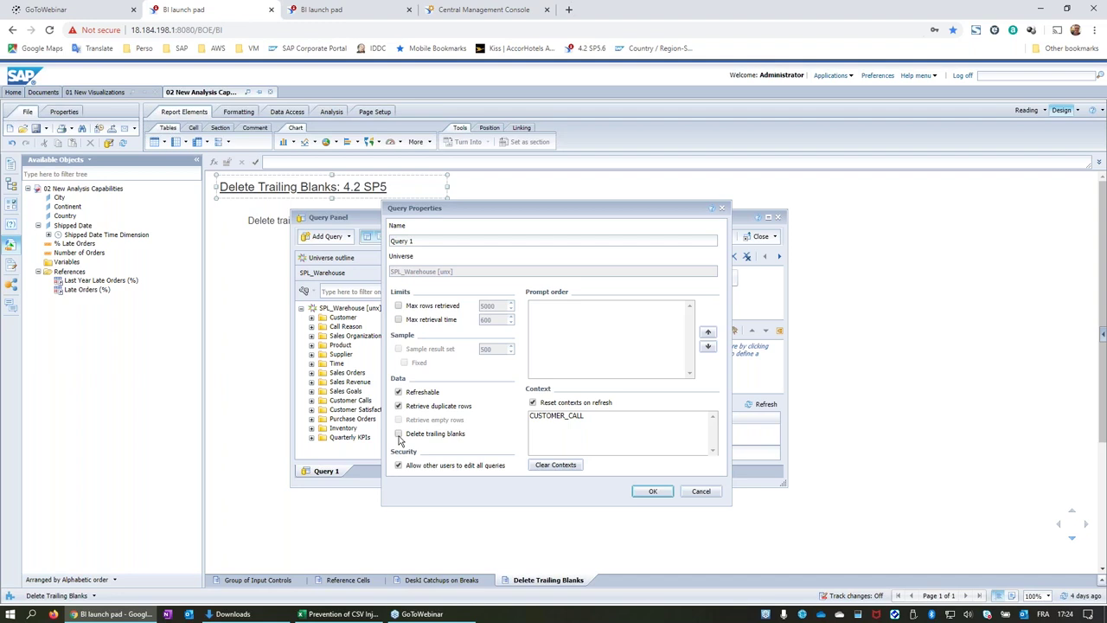
Dismiss Query Properties without changes and close the Query Panel, returning to the report.
{"action": "left_click", "coordinate": [701, 491]}
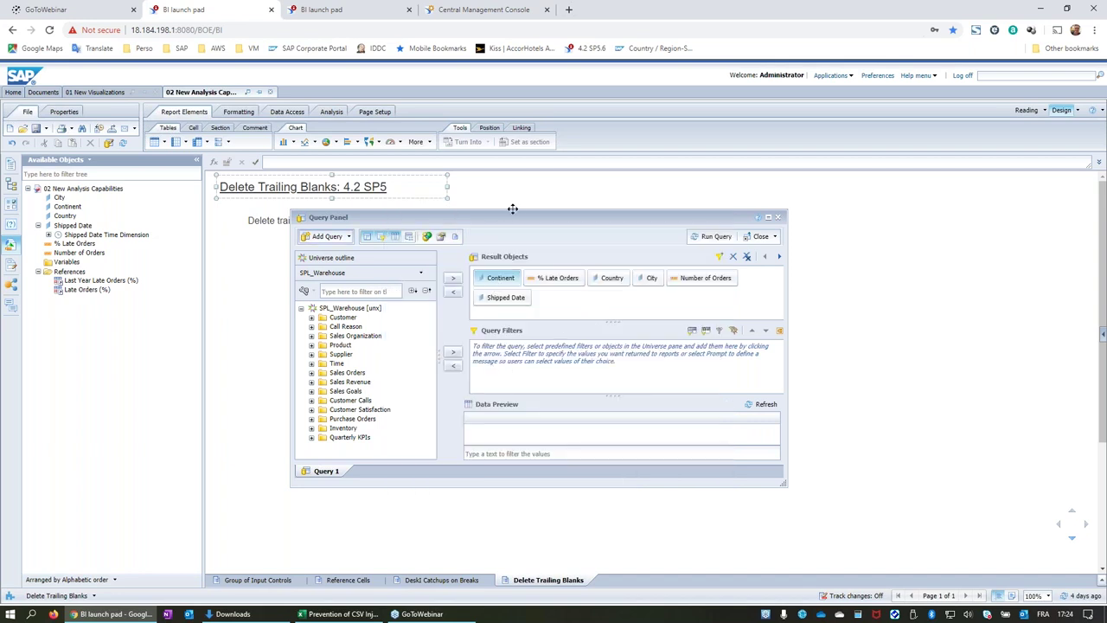
{"action": "left_click_drag", "start_coordinate": [520, 211], "coordinate": [453, 224]}
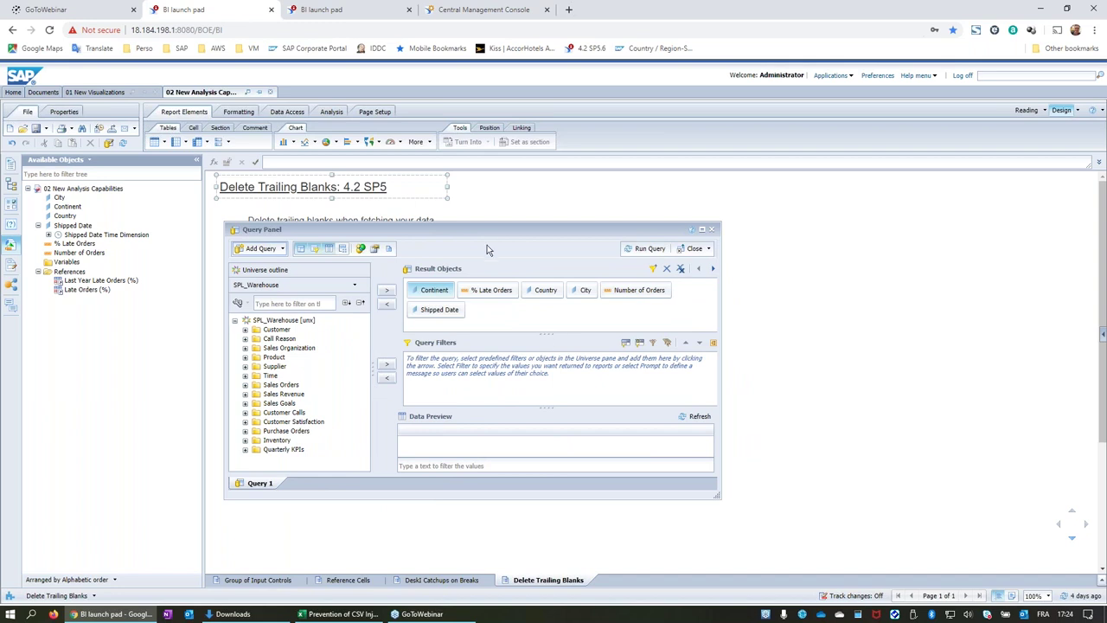
{"action": "left_click", "coordinate": [712, 229]}
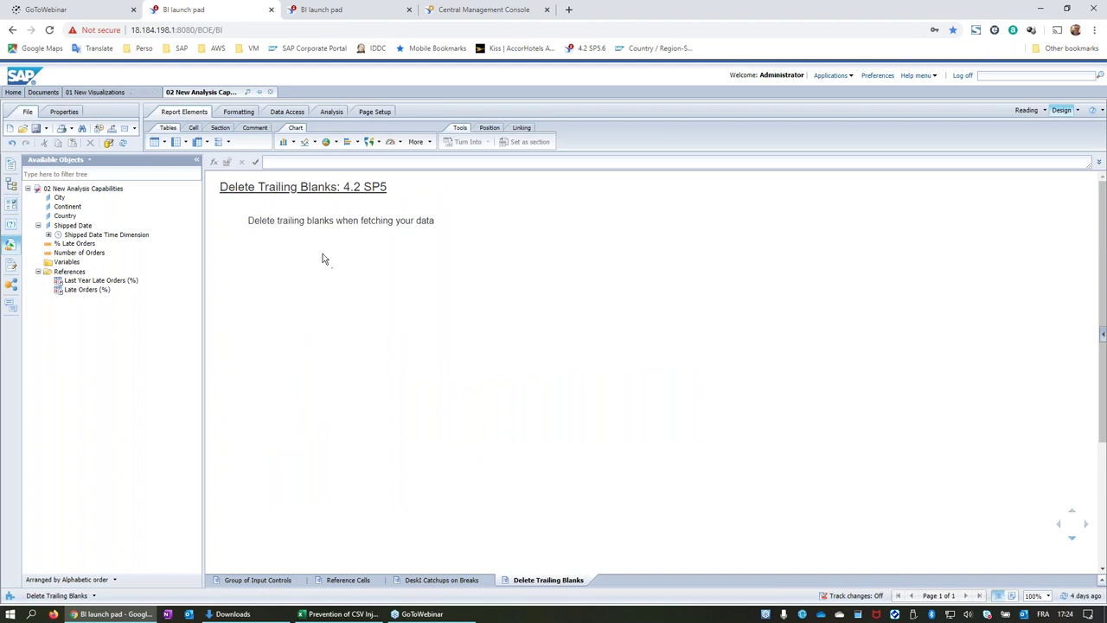
Go via the Documents list back to the BI launch pad Home page.
{"action": "left_click", "coordinate": [370, 192]}
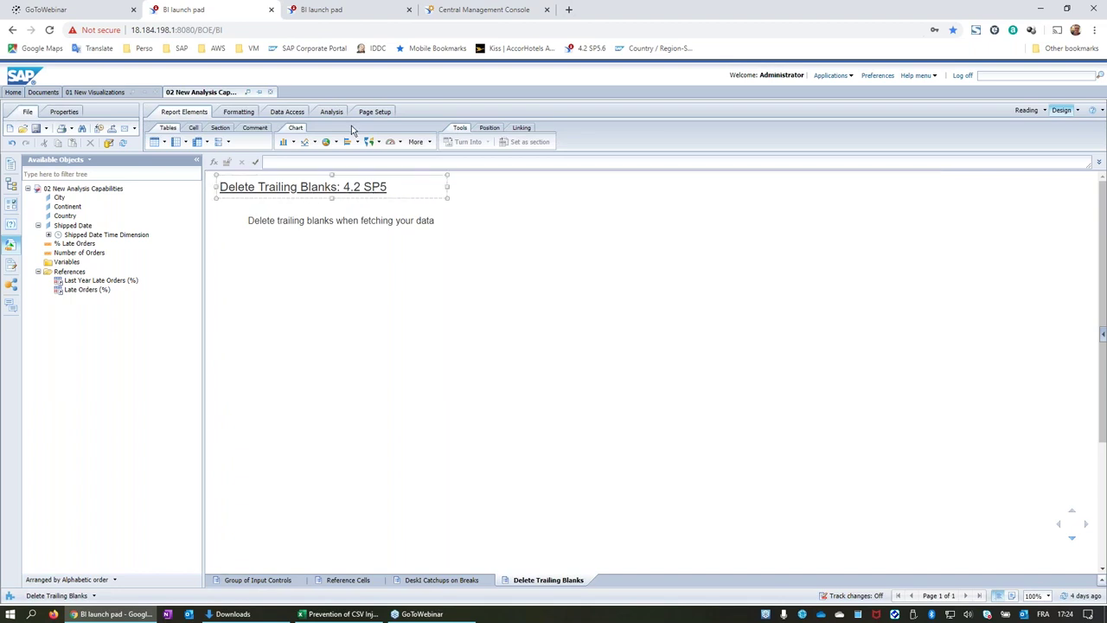
{"action": "left_click", "coordinate": [45, 92]}
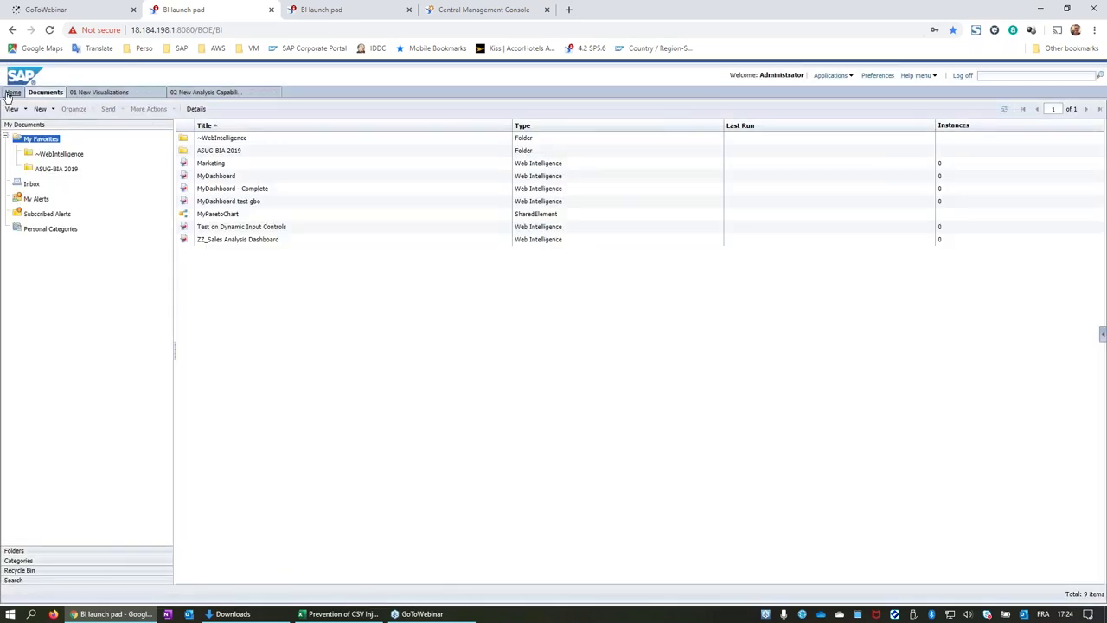
{"action": "left_click", "coordinate": [11, 93]}
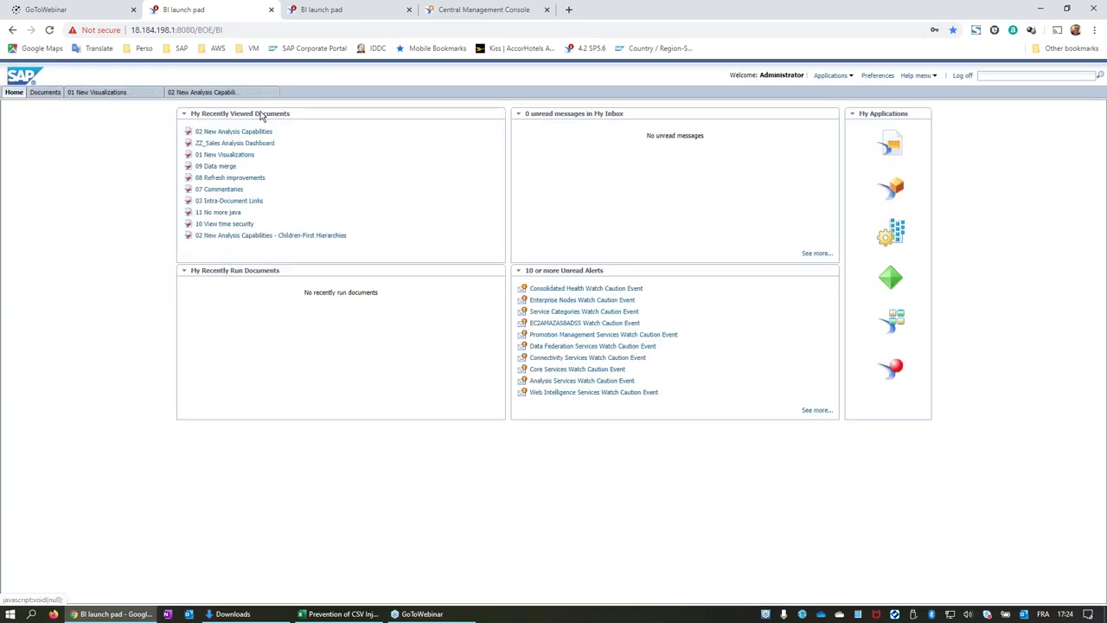
Open '02 New Analysis Capabilities - Children-First Hierarchies' and switch it to design mode.
{"action": "left_click", "coordinate": [262, 237]}
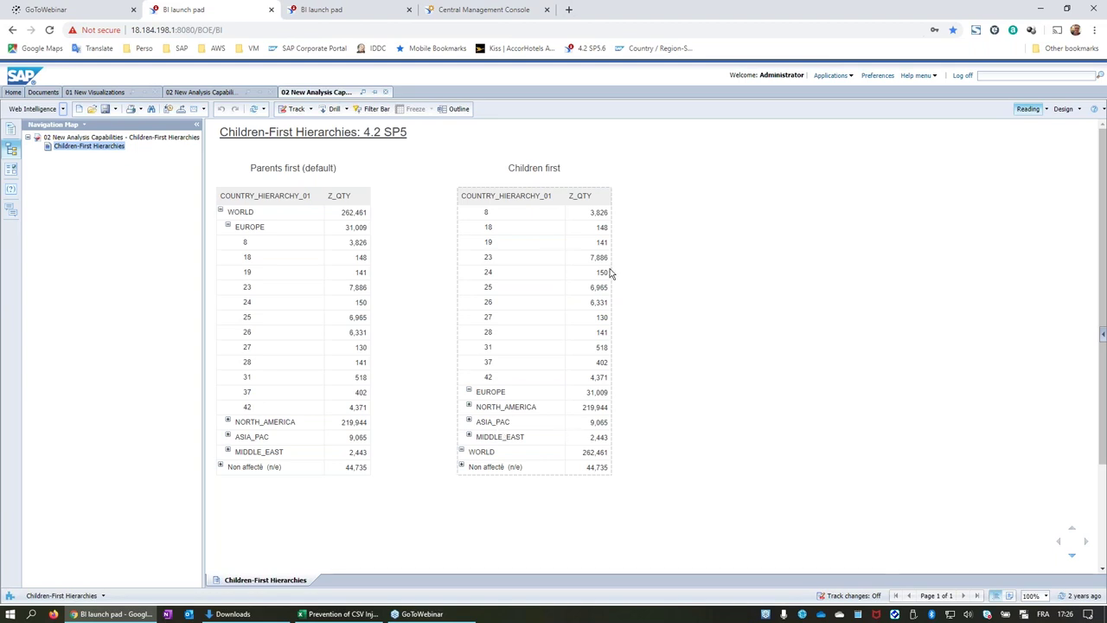
{"action": "left_click", "coordinate": [1063, 109]}
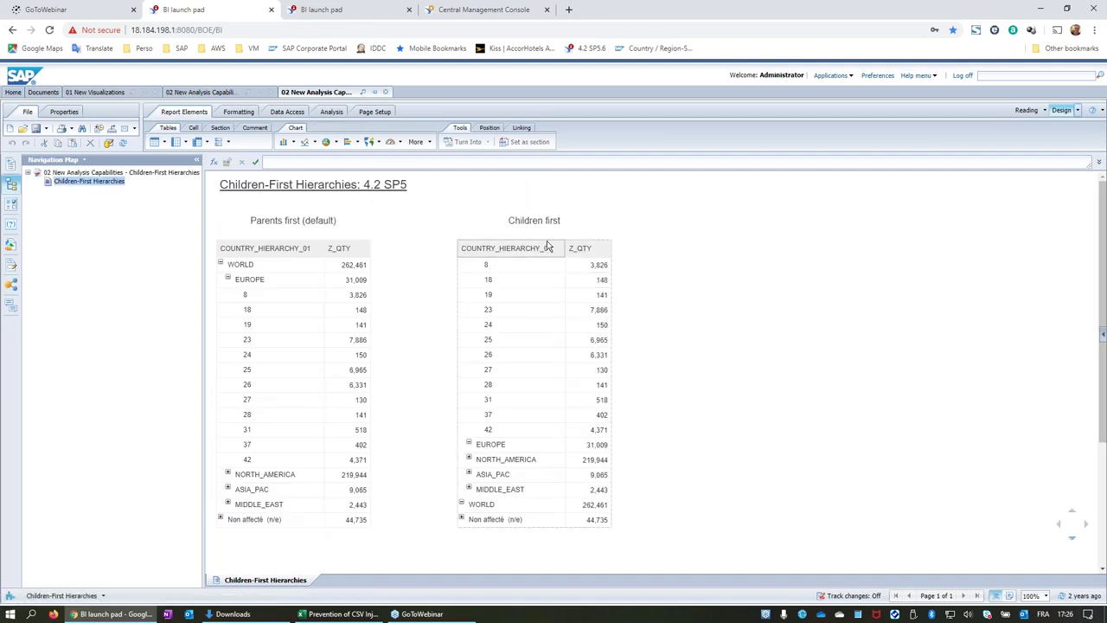
{"action": "right_click", "coordinate": [548, 244]}
{"action": "mouse_move", "coordinate": [605, 373]}
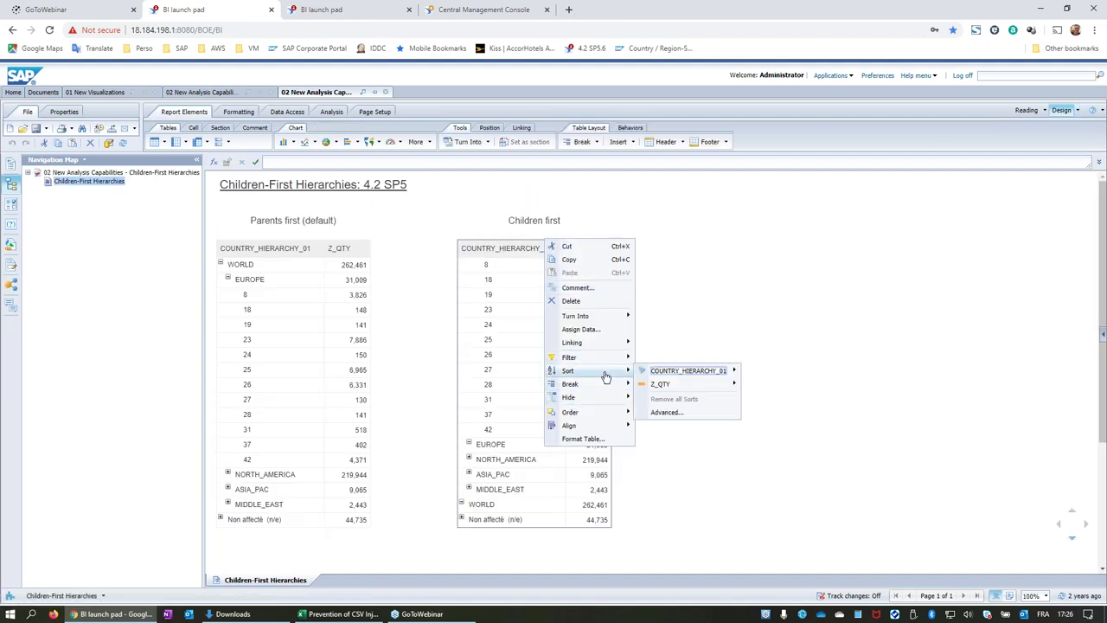
{"action": "left_click", "coordinate": [666, 412]}
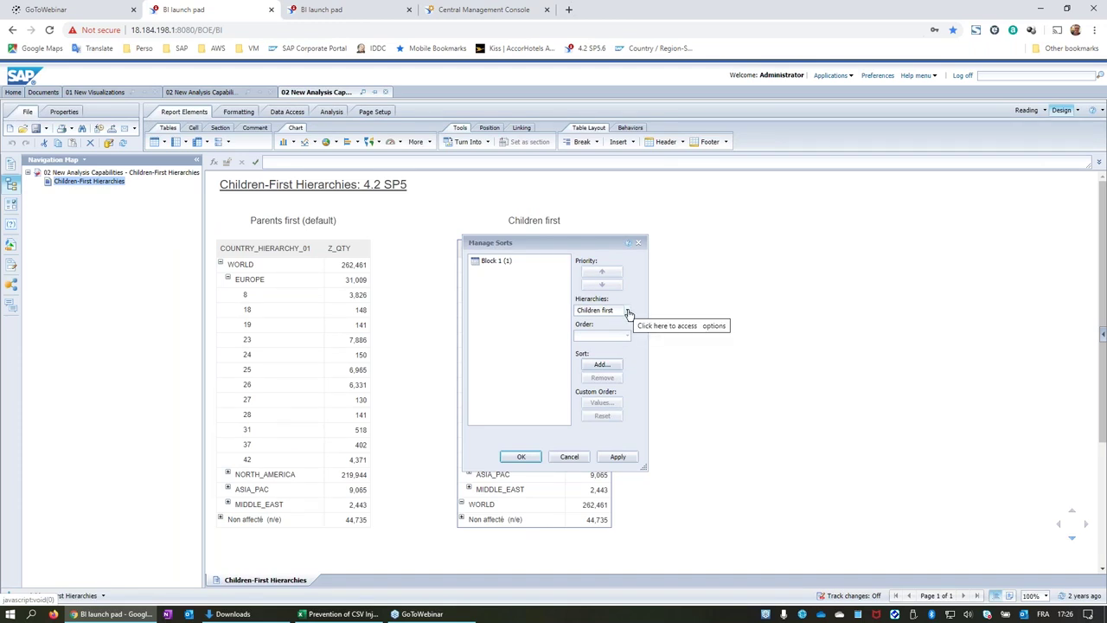
{"action": "left_click_drag", "start_coordinate": [598, 239], "coordinate": [804, 235]}
{"action": "left_click", "coordinate": [832, 306]}
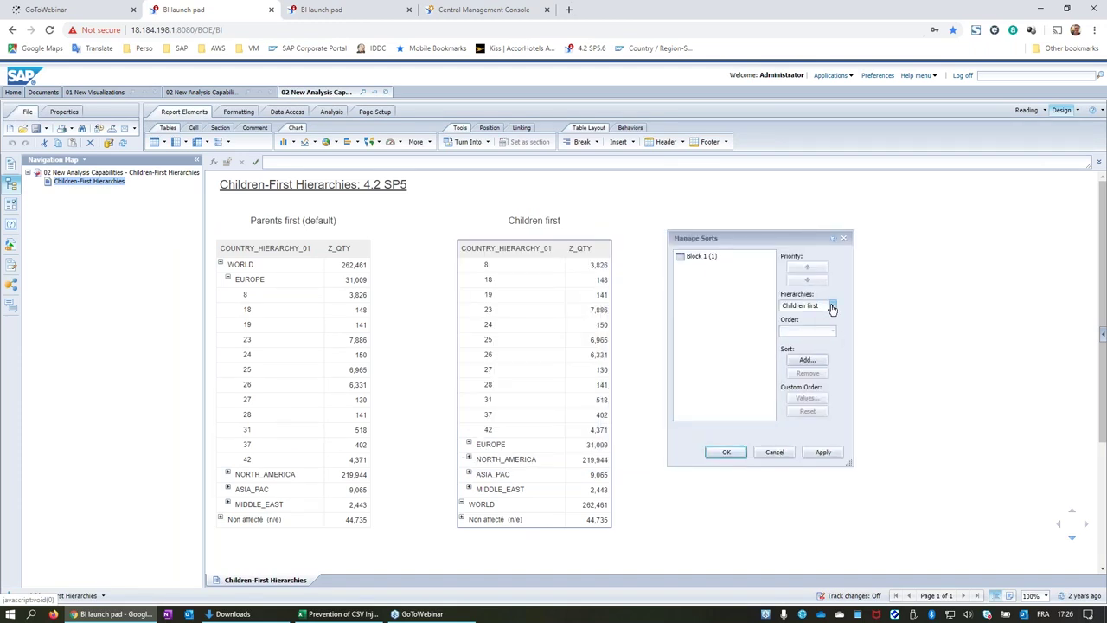
{"action": "left_click", "coordinate": [825, 320]}
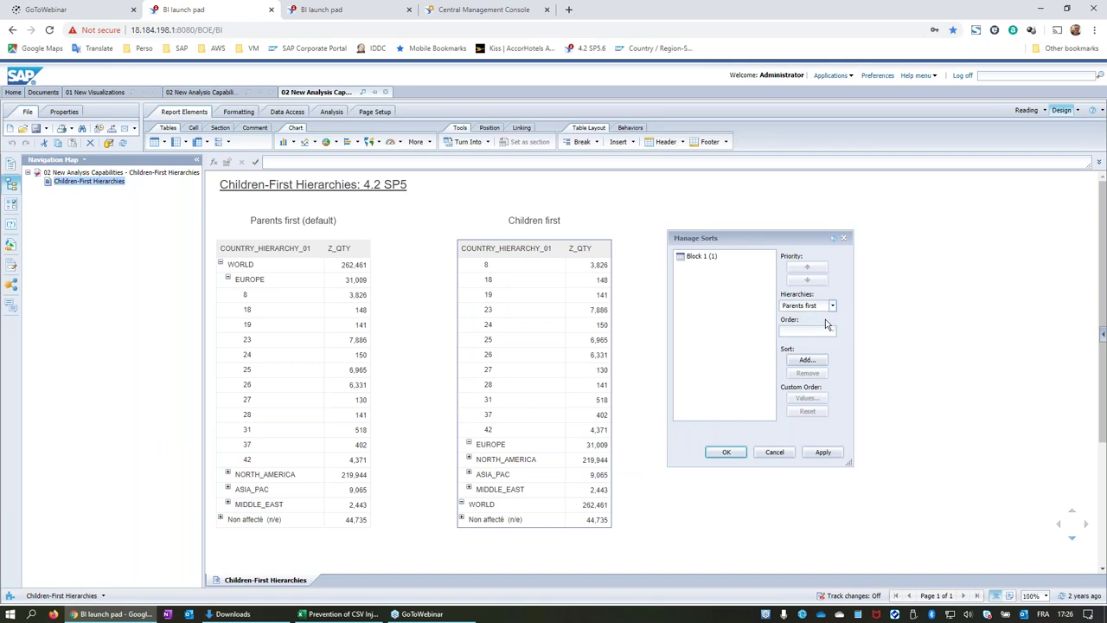
{"action": "left_click", "coordinate": [822, 452]}
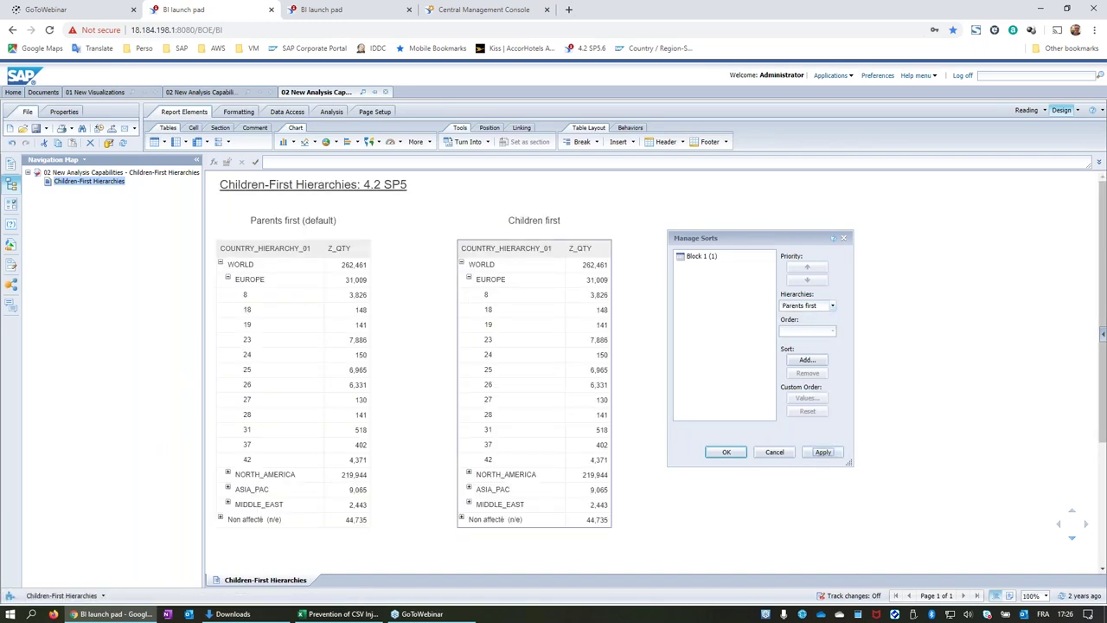
{"action": "left_click", "coordinate": [831, 306]}
{"action": "left_click", "coordinate": [817, 332]}
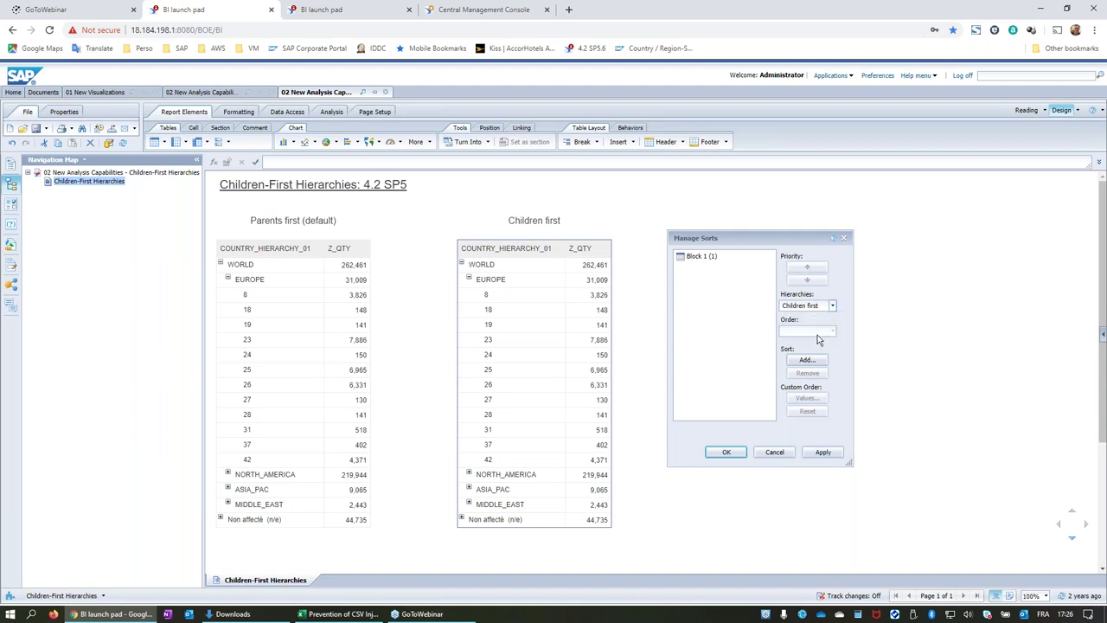
{"action": "left_click", "coordinate": [823, 451]}
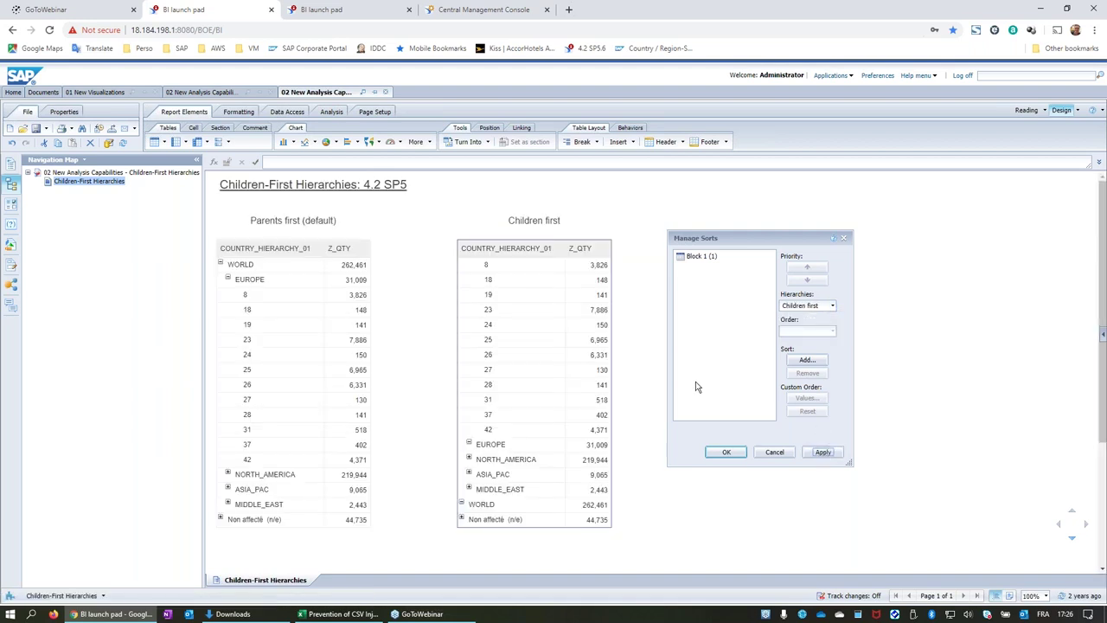
{"action": "left_click", "coordinate": [728, 453]}
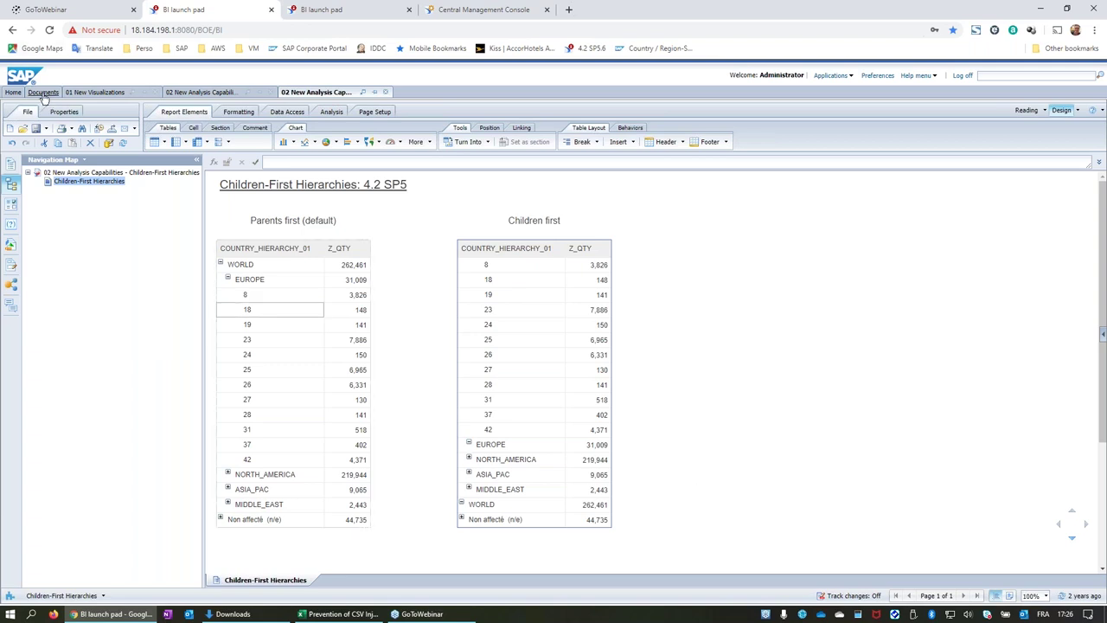
Return Home and open '03 Intra-Document Links' from My Recently Viewed Documents.
{"action": "left_click", "coordinate": [13, 91]}
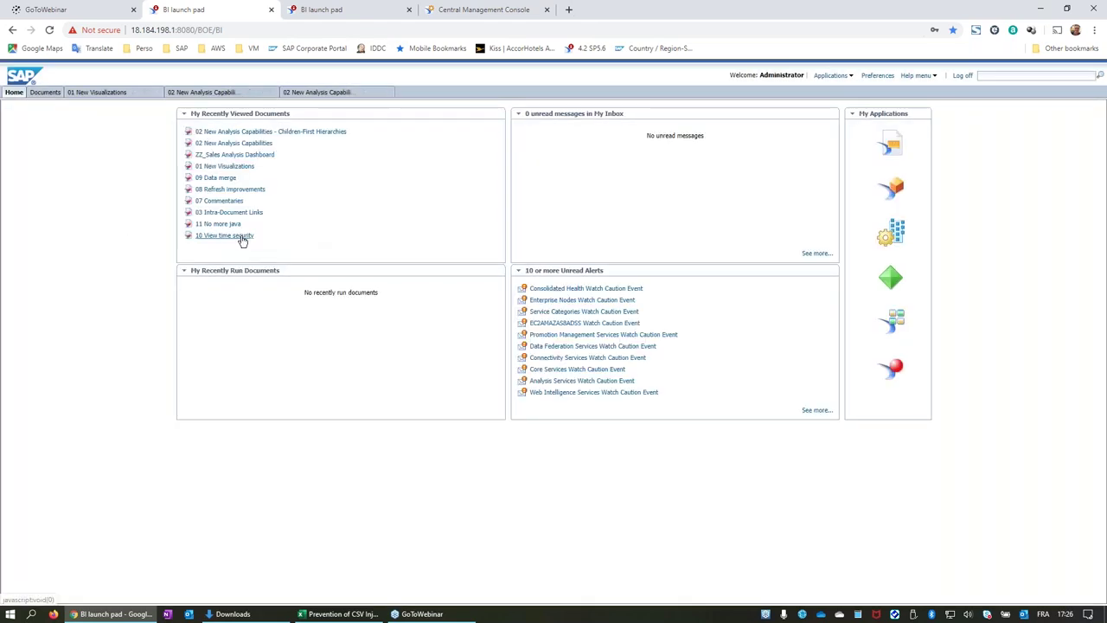
{"action": "left_click", "coordinate": [245, 213]}
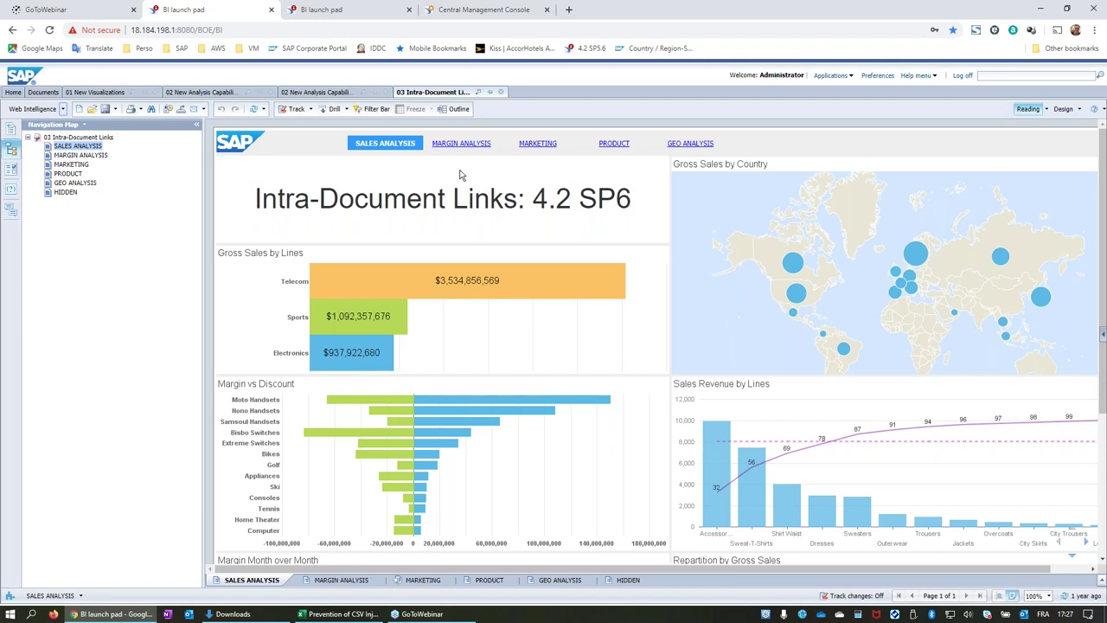
Visit the Margin Analysis, Marketing and Product pages, return to Sales Analysis, then enter design mode.
{"action": "left_click", "coordinate": [461, 144]}
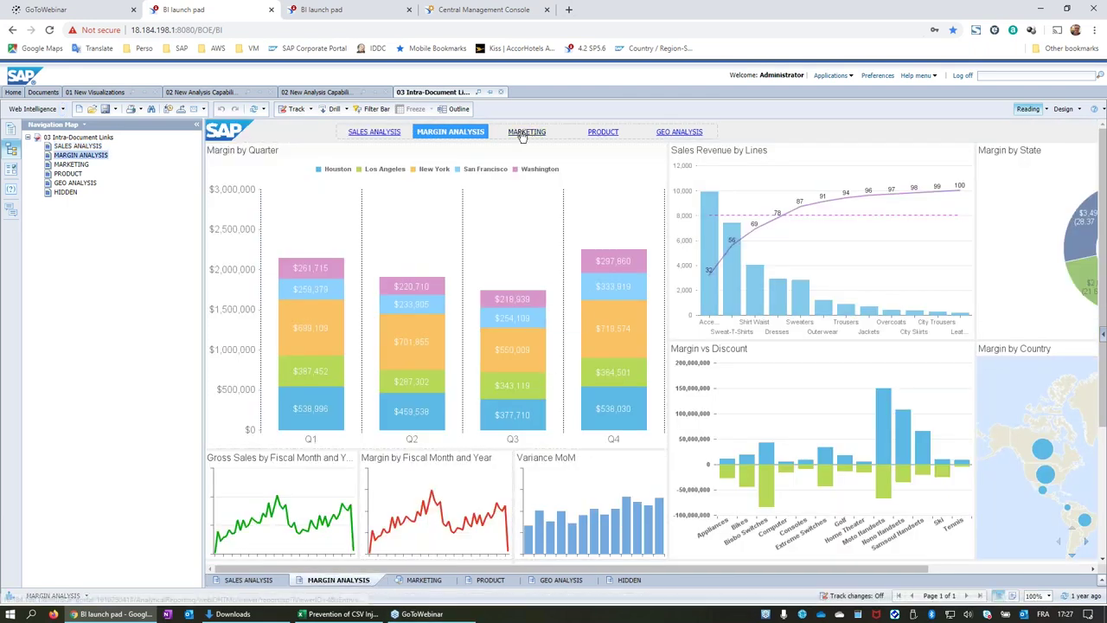
{"action": "left_click", "coordinate": [525, 131]}
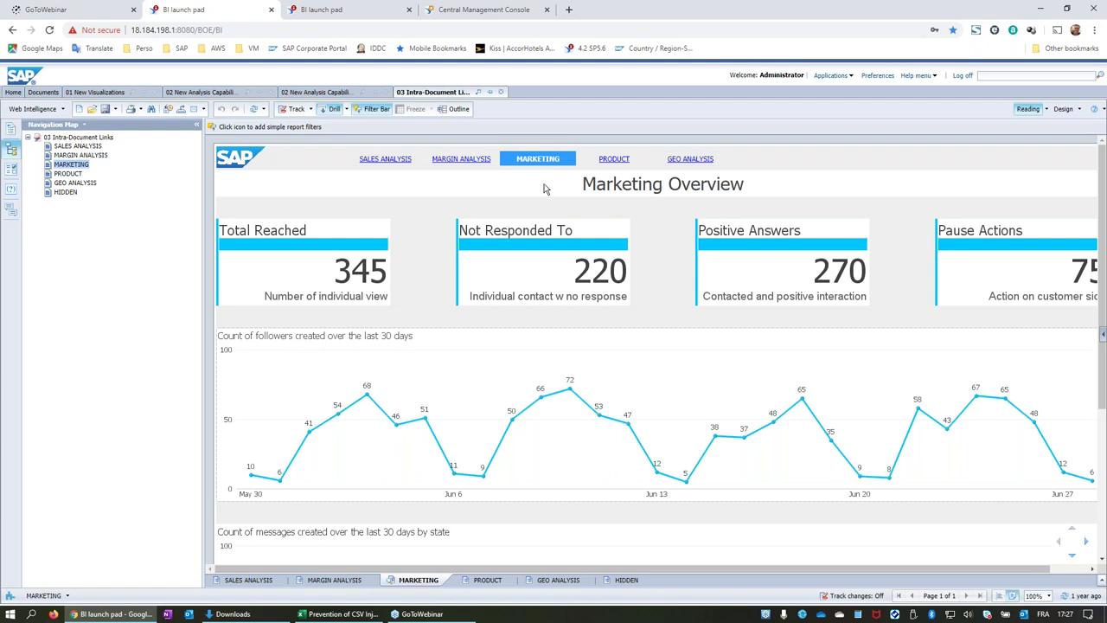
{"action": "left_click", "coordinate": [391, 161]}
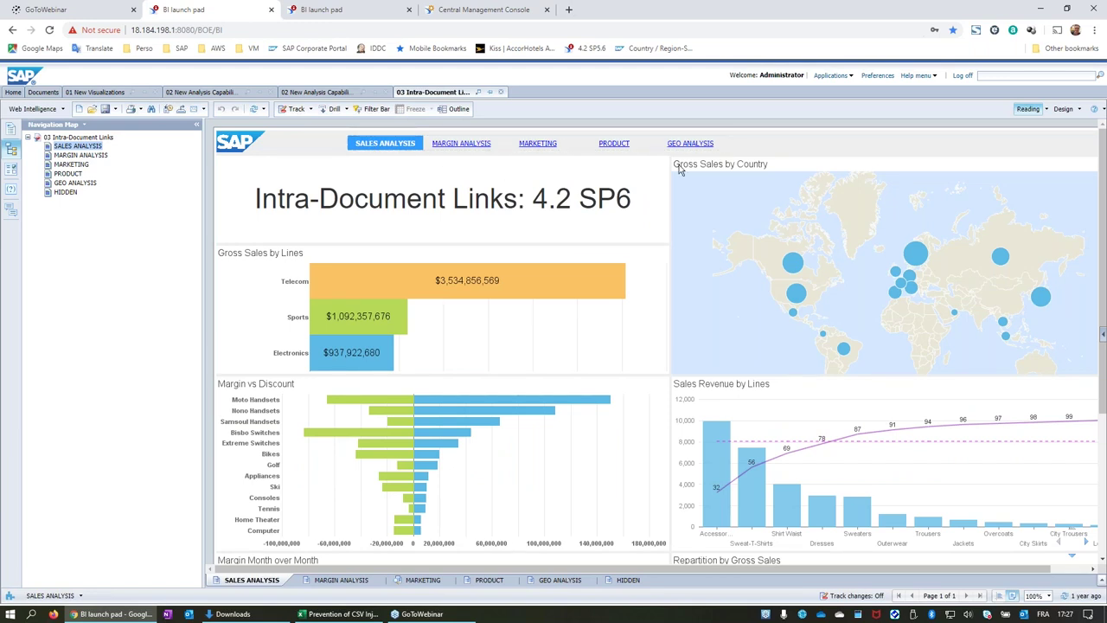
{"action": "left_click", "coordinate": [624, 144]}
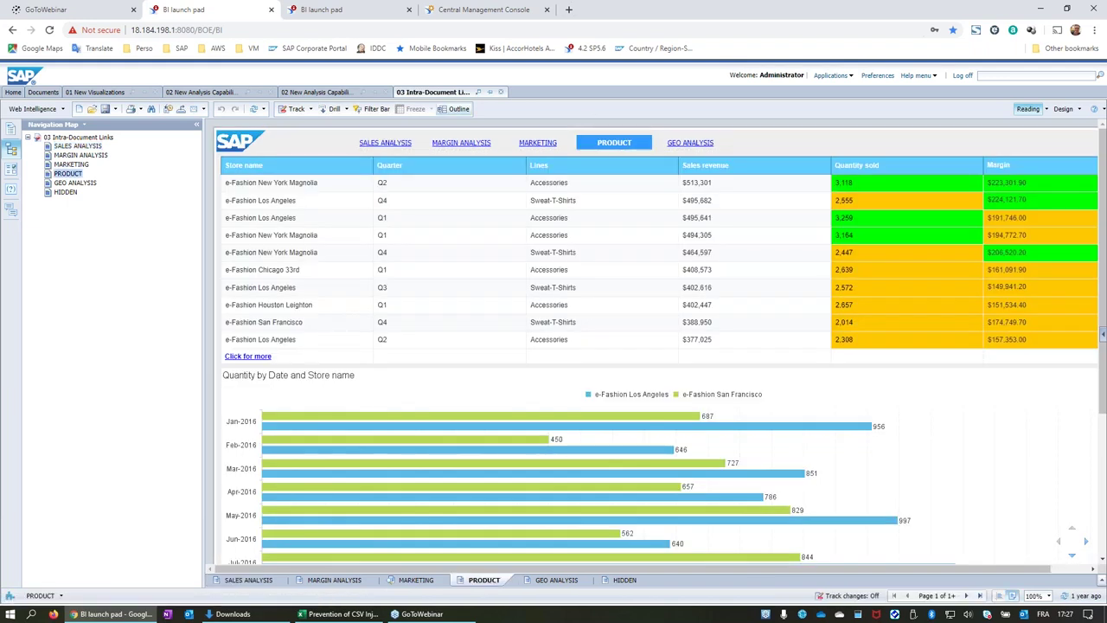
{"action": "left_click", "coordinate": [386, 143]}
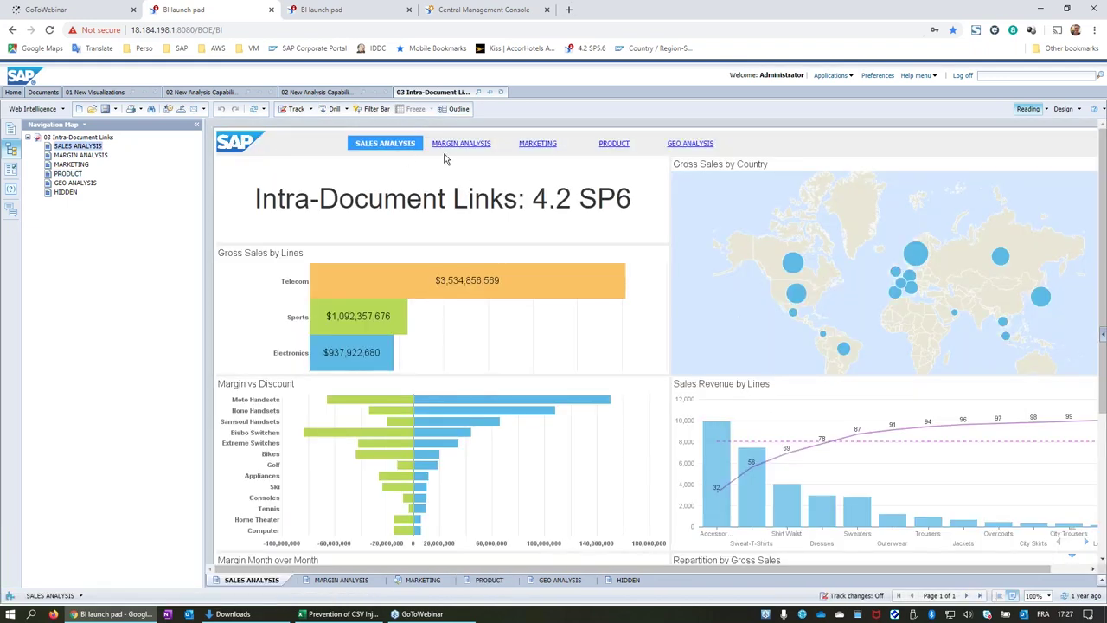
{"action": "left_click", "coordinate": [1063, 109]}
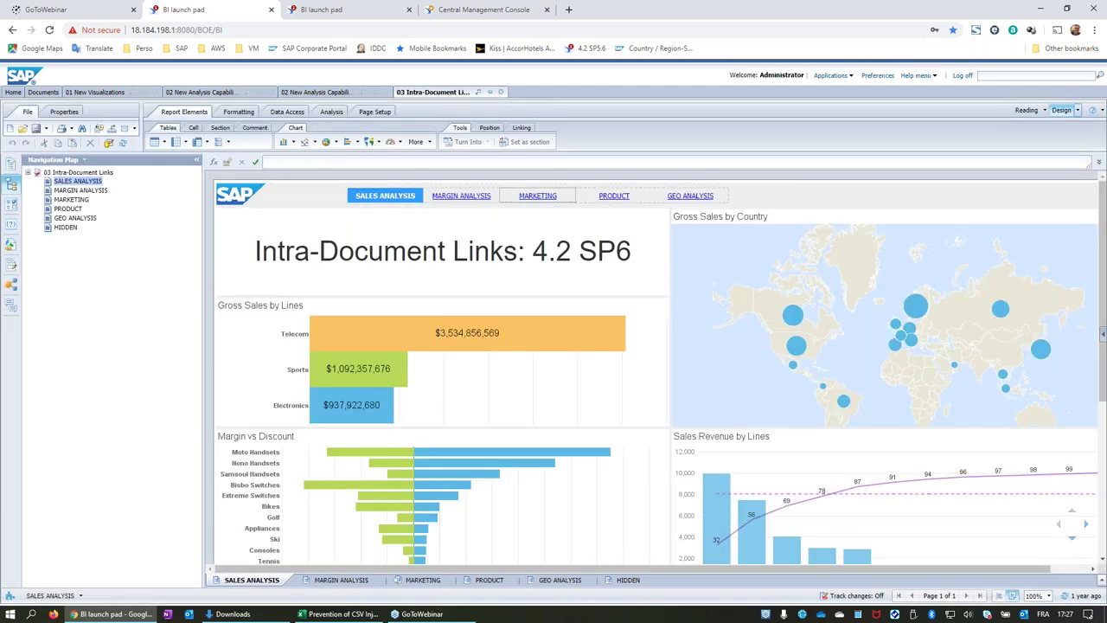
{"action": "right_click", "coordinate": [494, 197]}
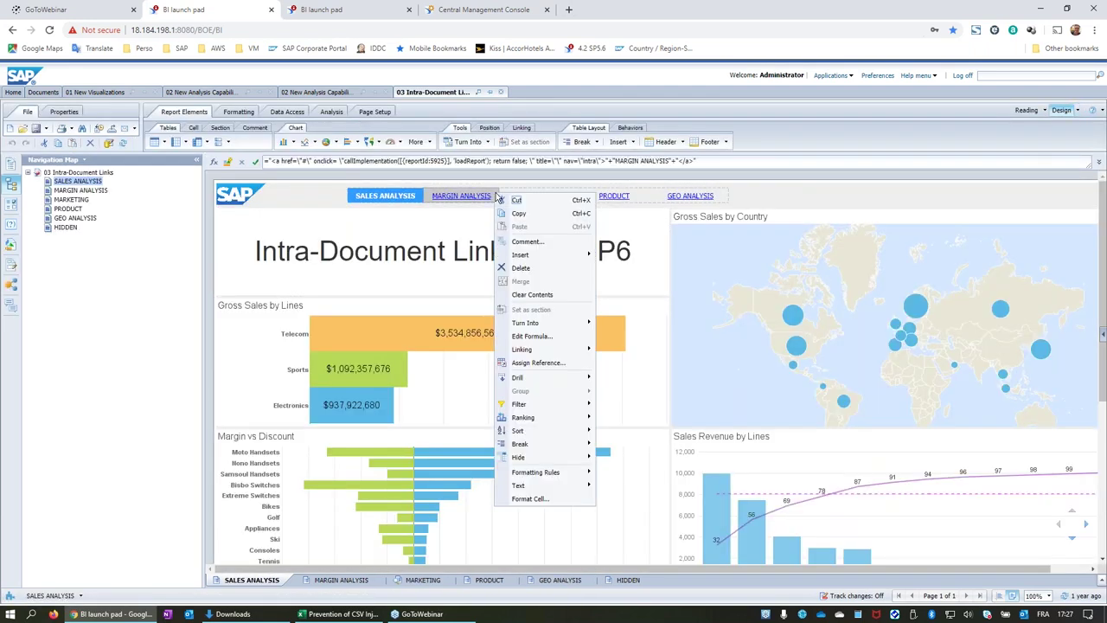
{"action": "mouse_move", "coordinate": [558, 353]}
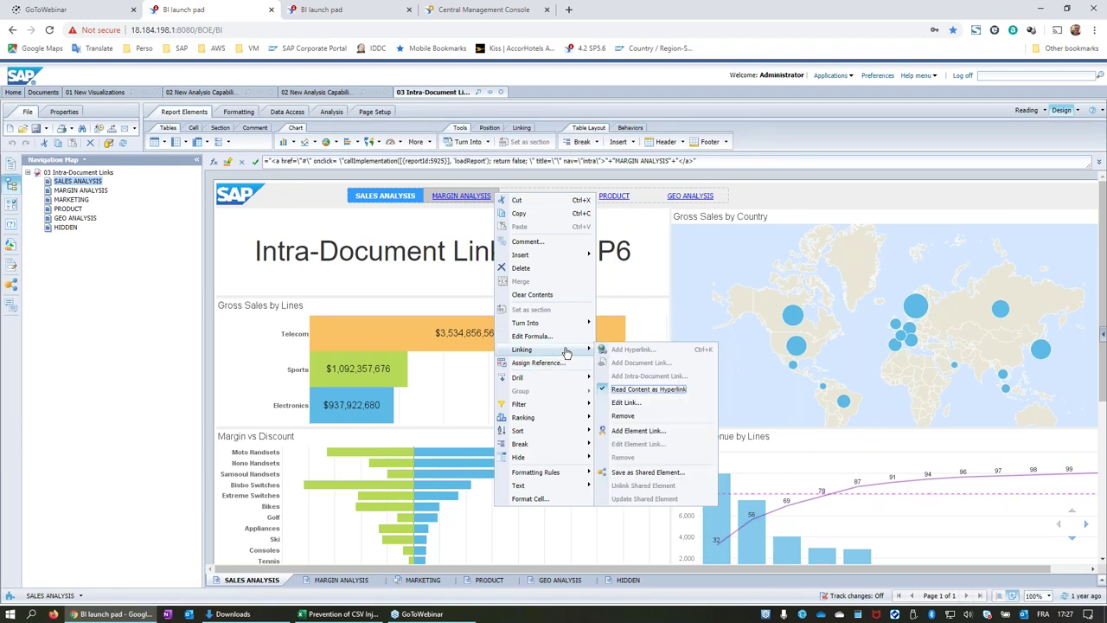
{"action": "left_click", "coordinate": [646, 403]}
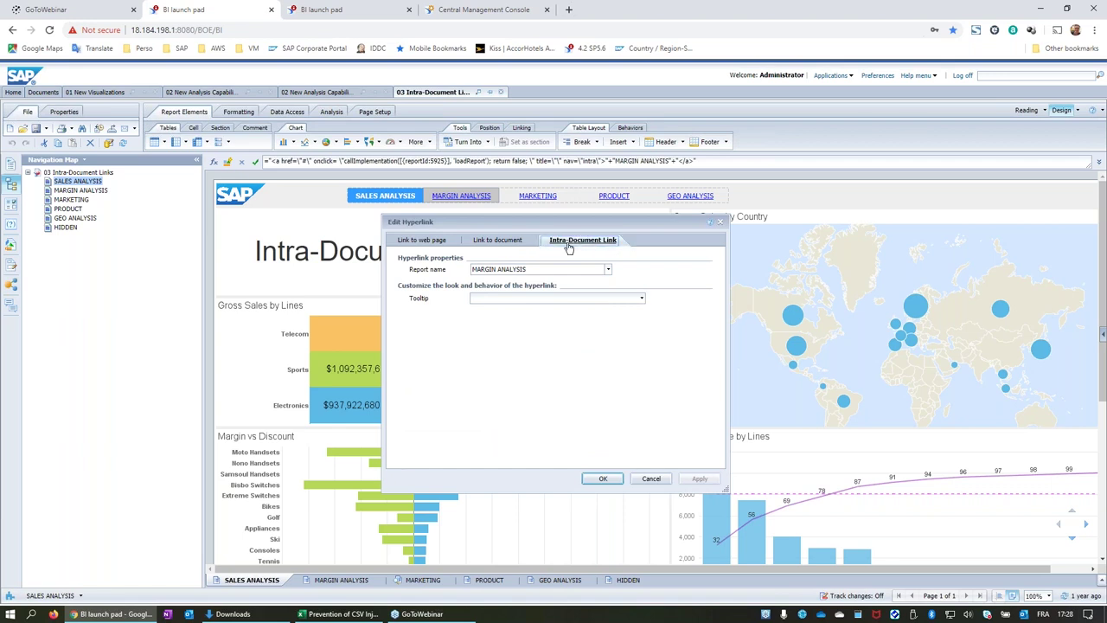
{"action": "left_click", "coordinate": [608, 269]}
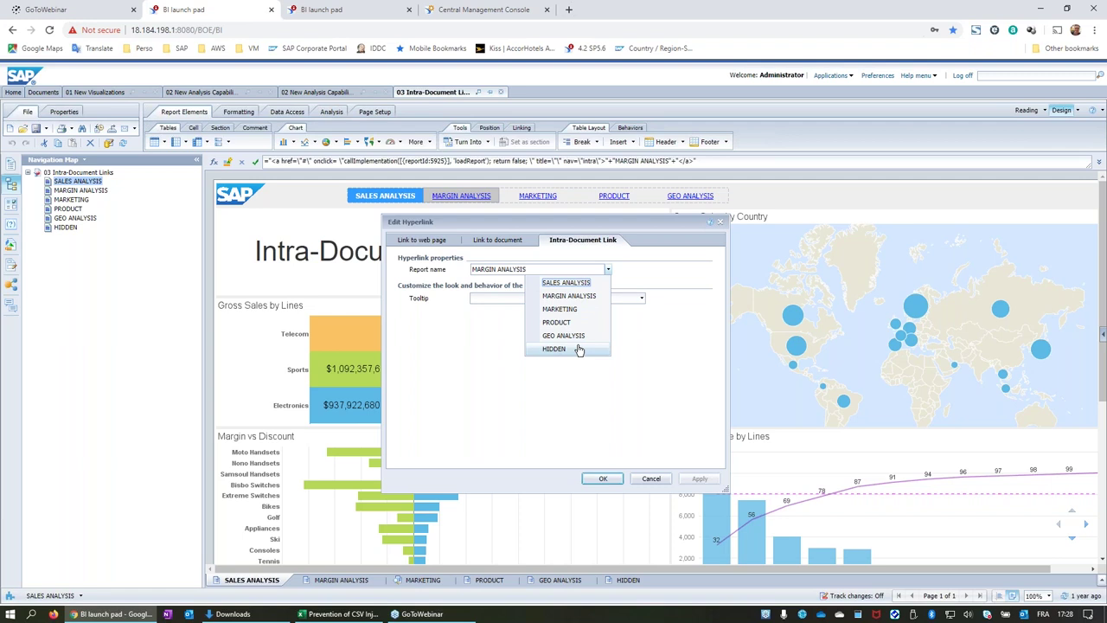
{"action": "left_click", "coordinate": [482, 346]}
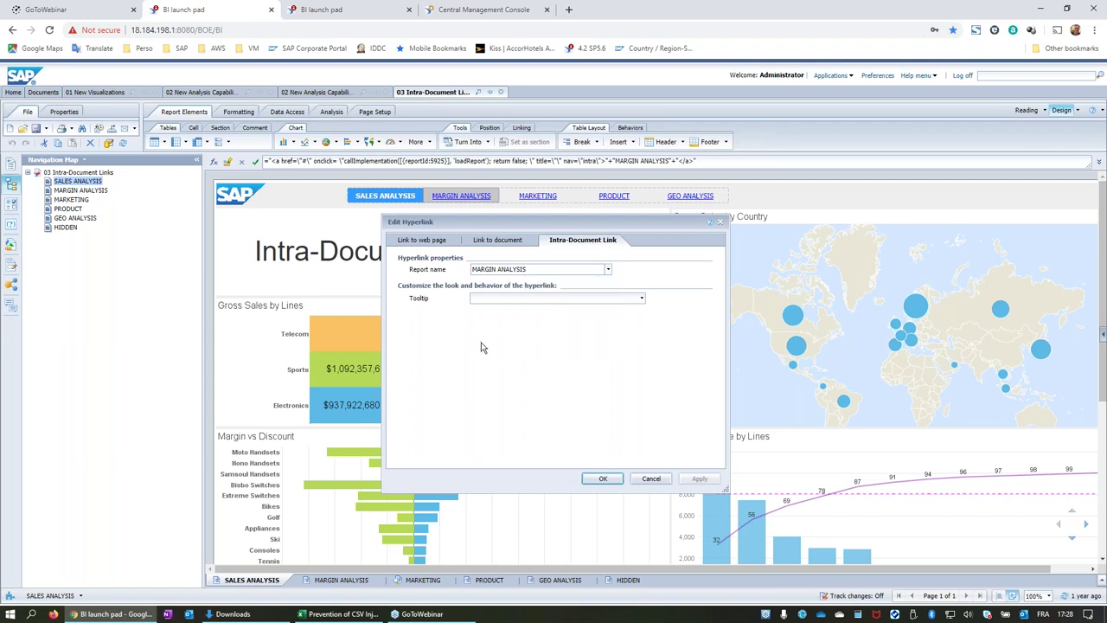
{"action": "left_click", "coordinate": [651, 481]}
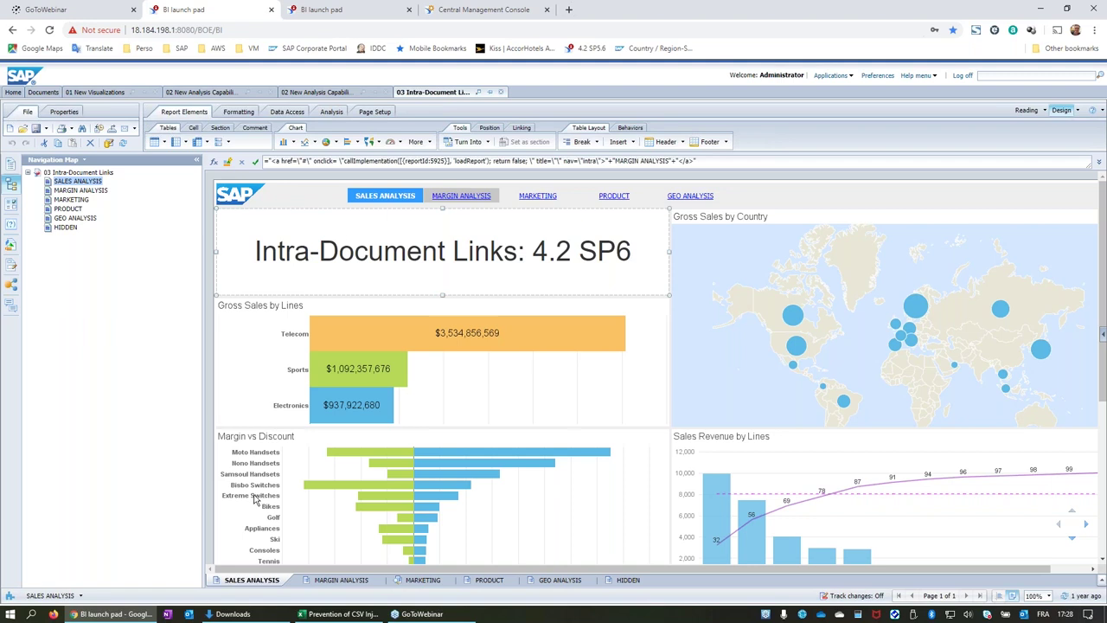
{"action": "left_click", "coordinate": [470, 382]}
Switch to the second BI launch pad session and log on to reach its Home page.
{"action": "left_click", "coordinate": [506, 261]}
{"action": "left_click", "coordinate": [342, 13]}
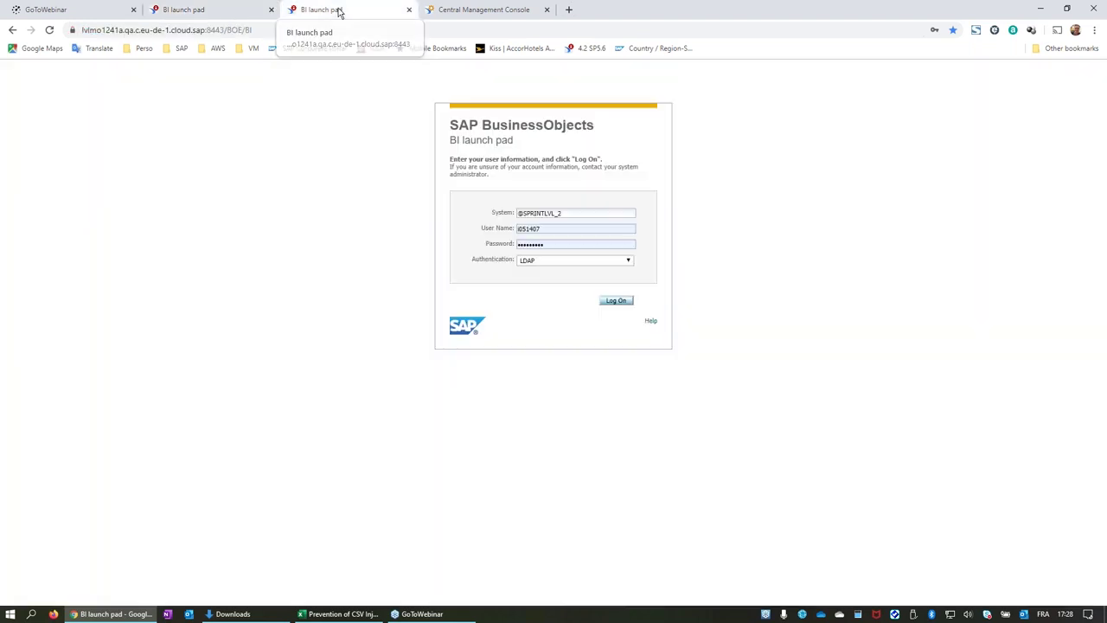
{"action": "left_click", "coordinate": [618, 302]}
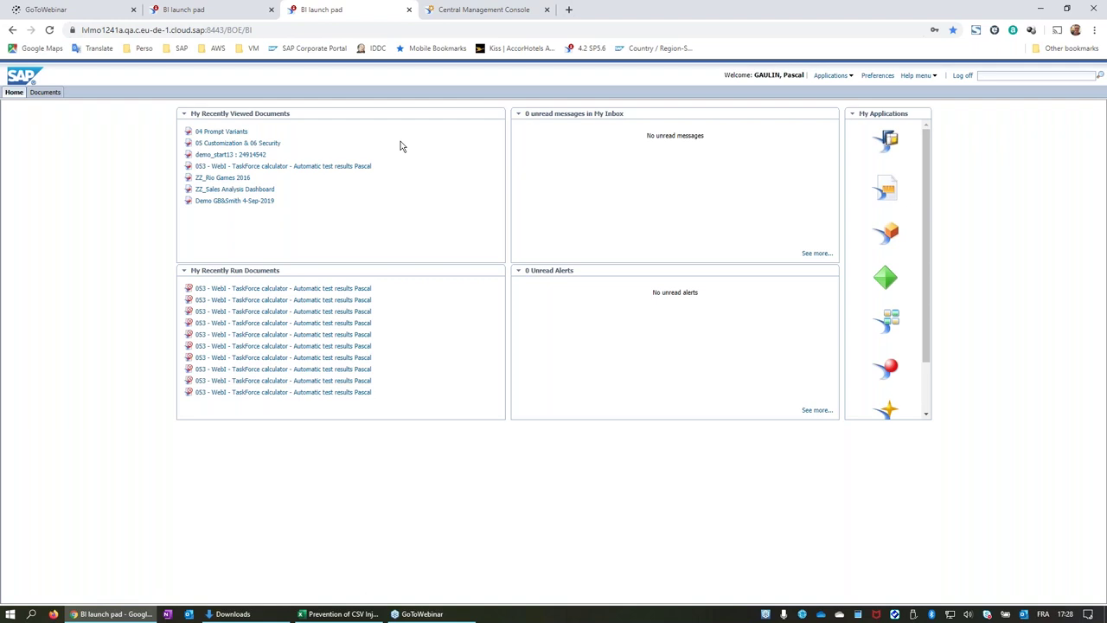
Open the 05 Customization & 06 Security document and switch it from Reading to Design mode.
{"action": "left_click", "coordinate": [269, 145]}
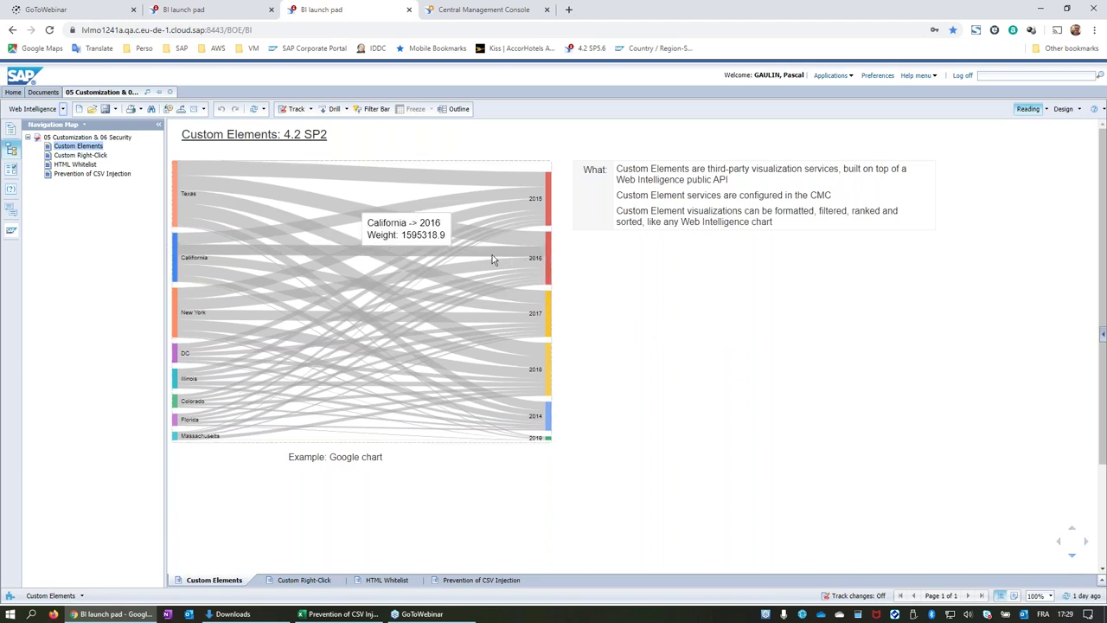
{"action": "mouse_move", "coordinate": [455, 164]}
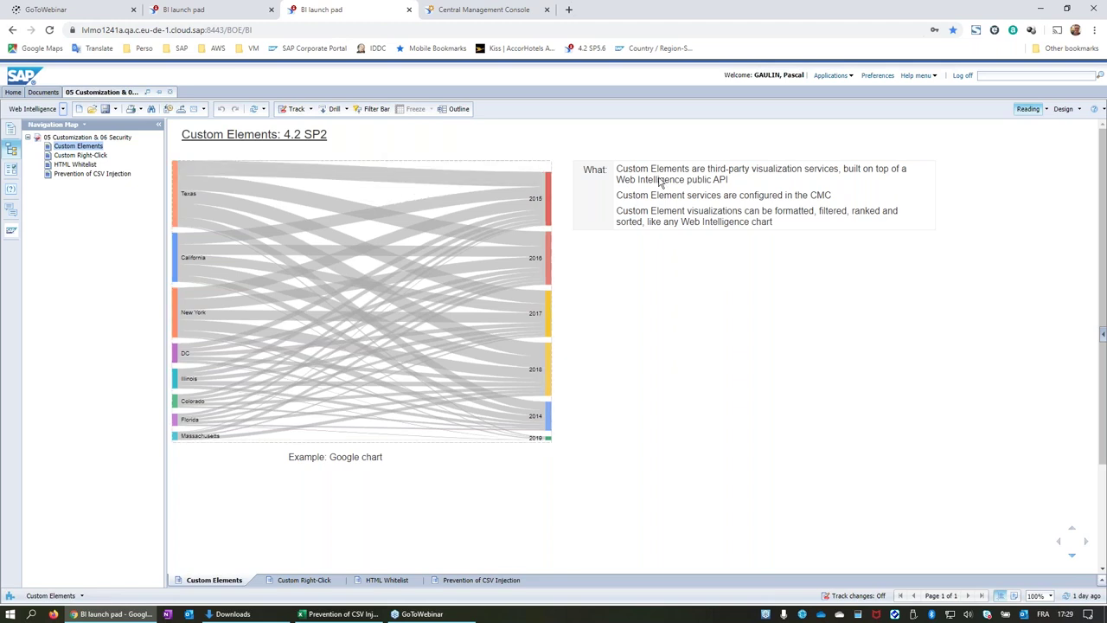
{"action": "left_click", "coordinate": [1064, 110]}
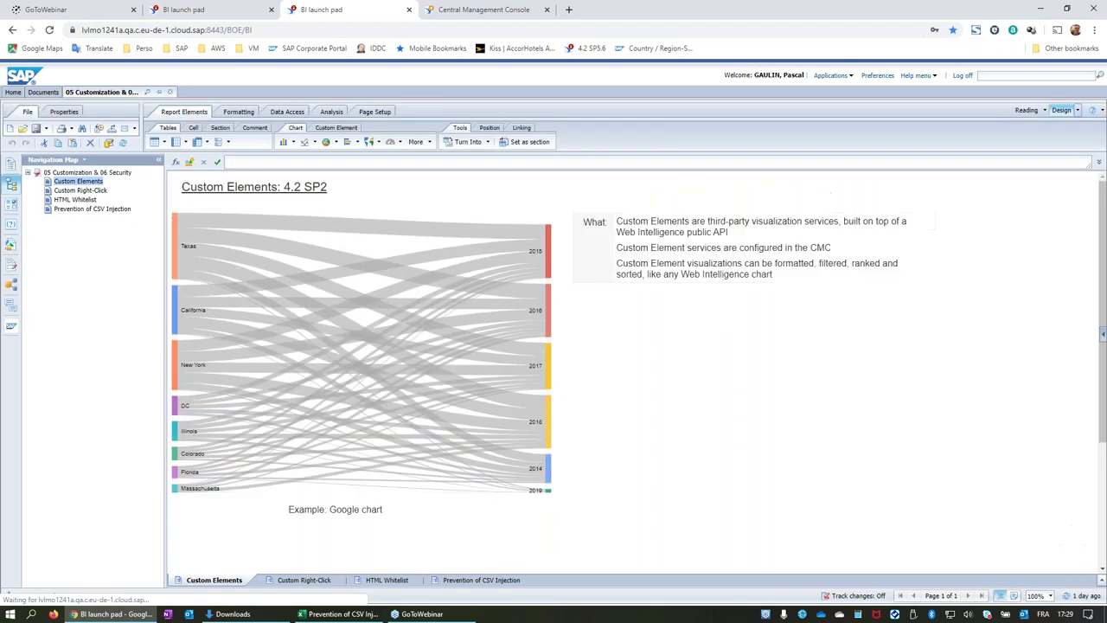
Browse the Sankey chart's right-click menu options, then dismiss it without choosing anything.
{"action": "right_click", "coordinate": [511, 214]}
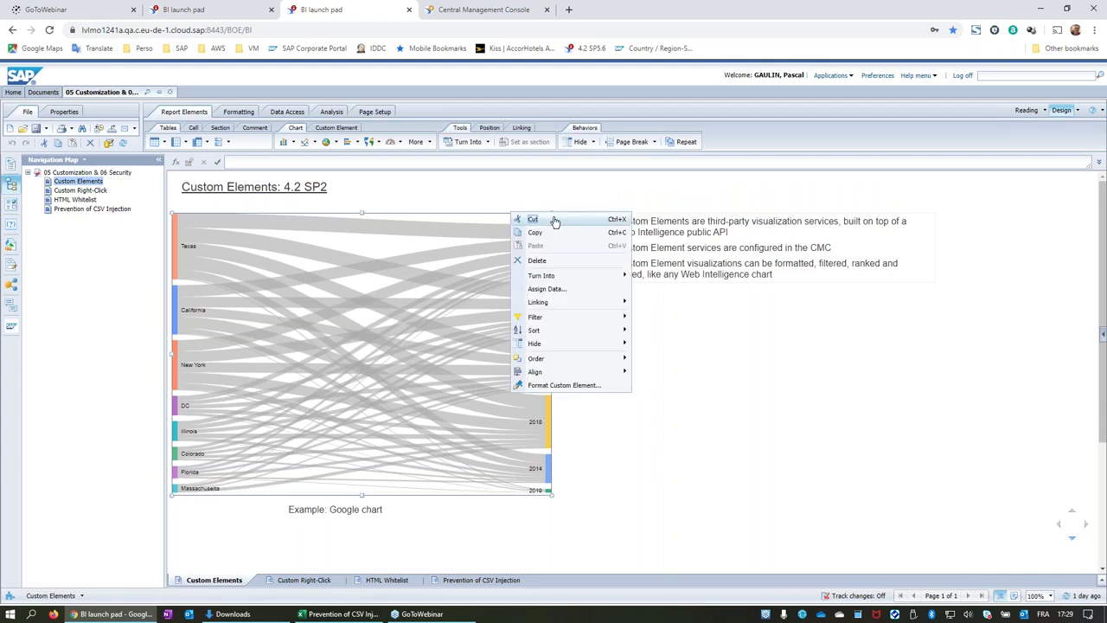
{"action": "mouse_move", "coordinate": [579, 282]}
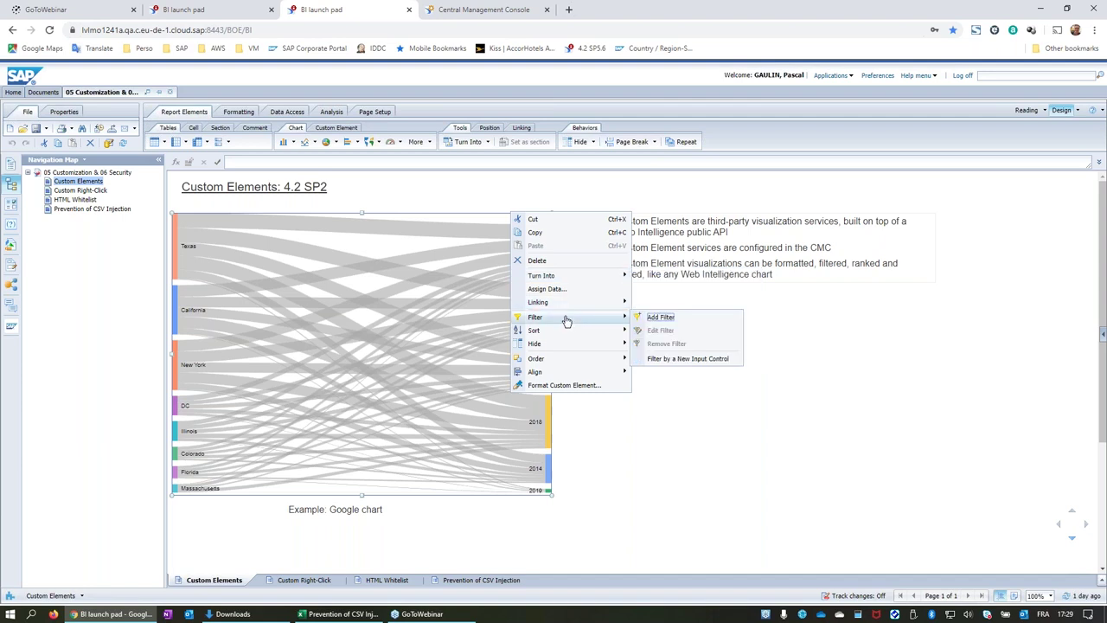
{"action": "mouse_move", "coordinate": [571, 338]}
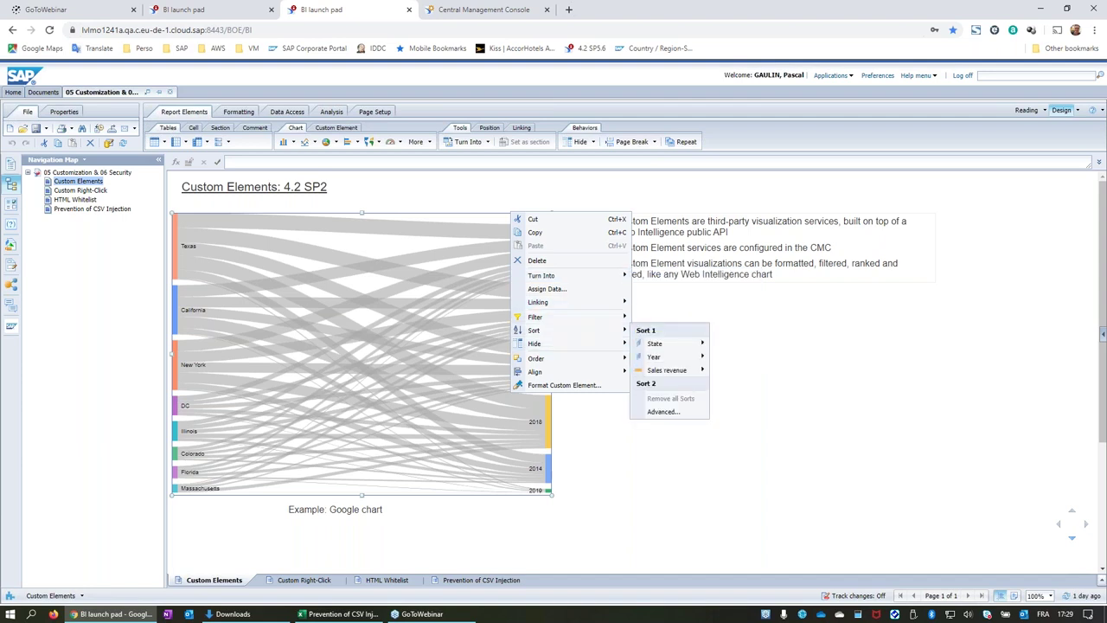
{"action": "mouse_move", "coordinate": [589, 373]}
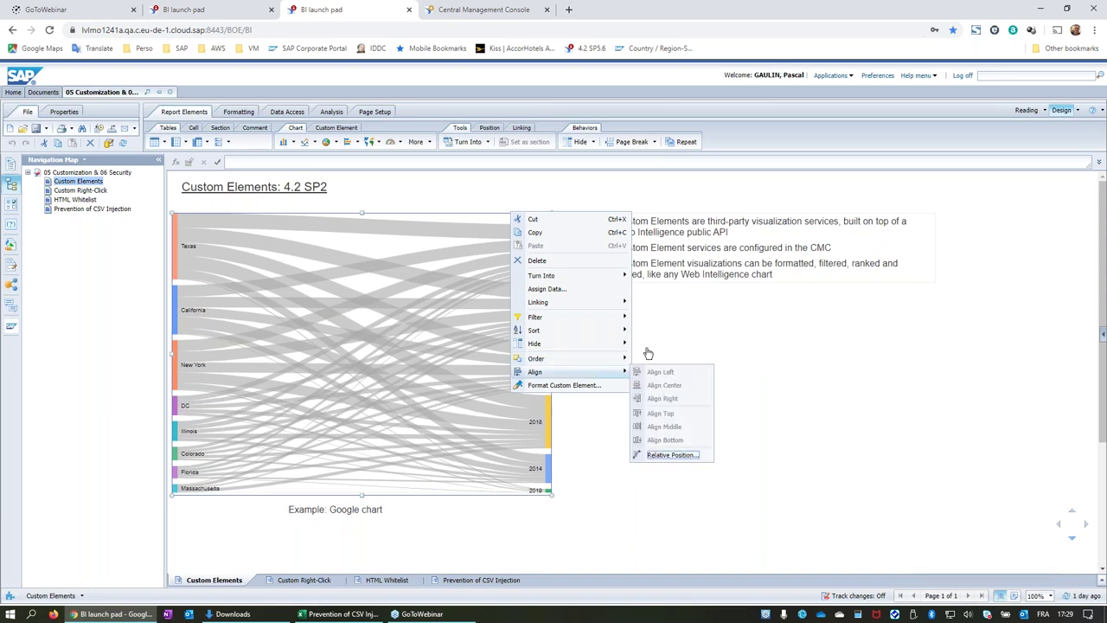
{"action": "left_click", "coordinate": [756, 327]}
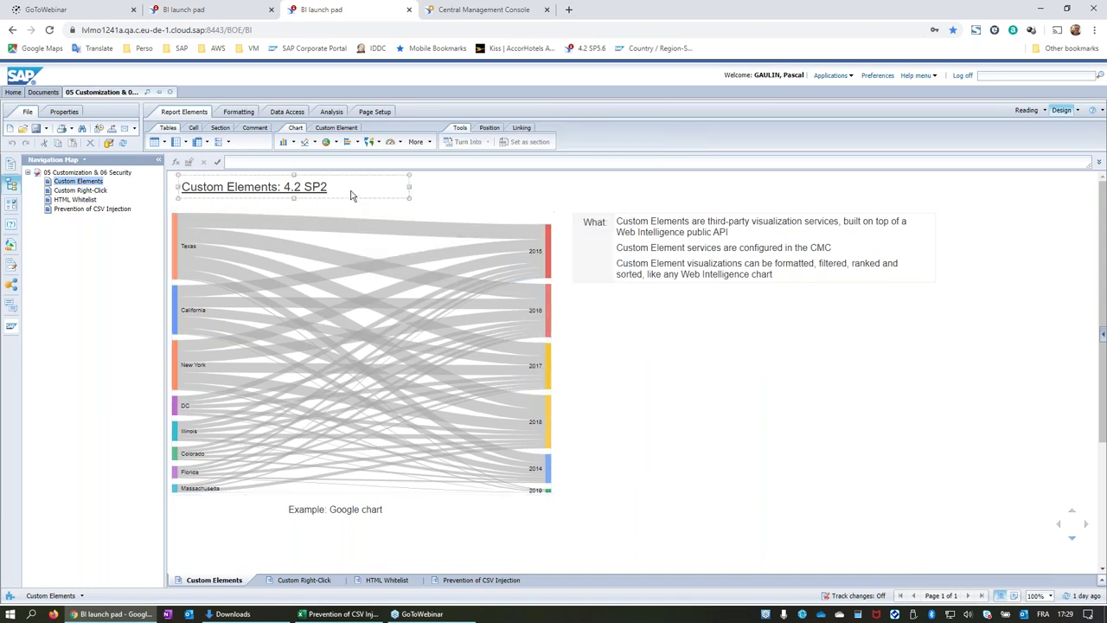
View the Sankey chart's Assign Data settings, cancel unchanged, and show the Custom Element tools.
{"action": "right_click", "coordinate": [489, 210]}
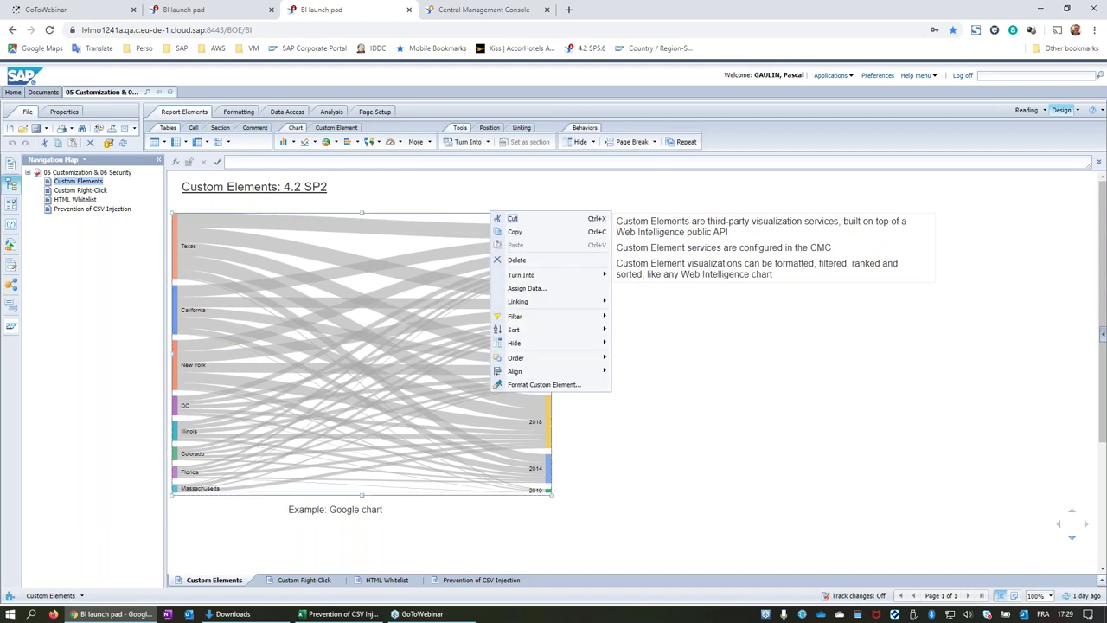
{"action": "left_click", "coordinate": [522, 287]}
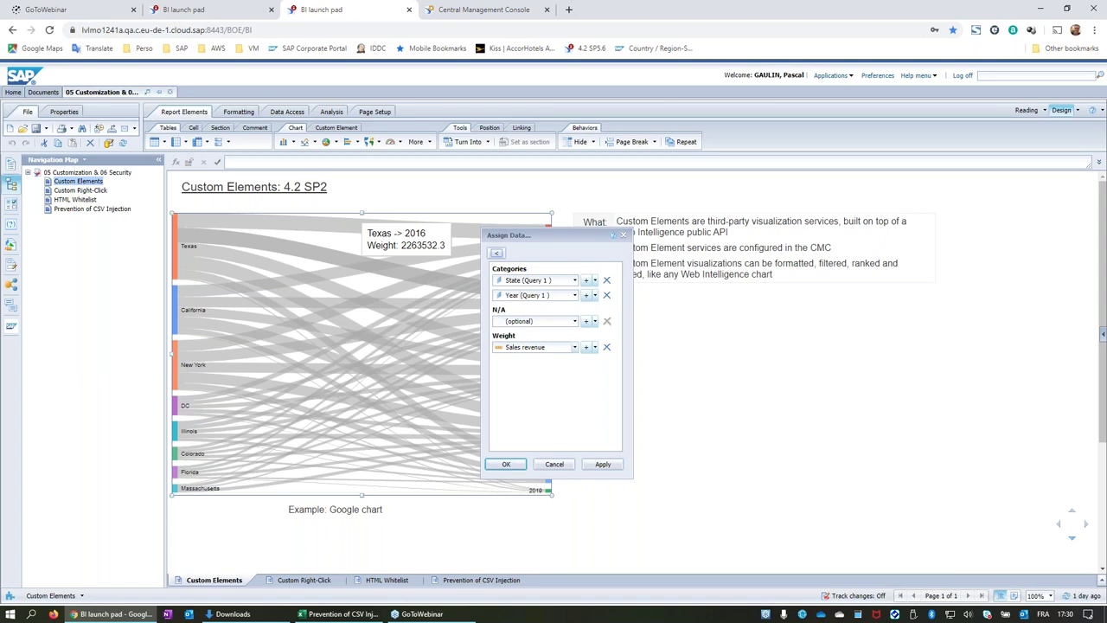
{"action": "left_click", "coordinate": [555, 465]}
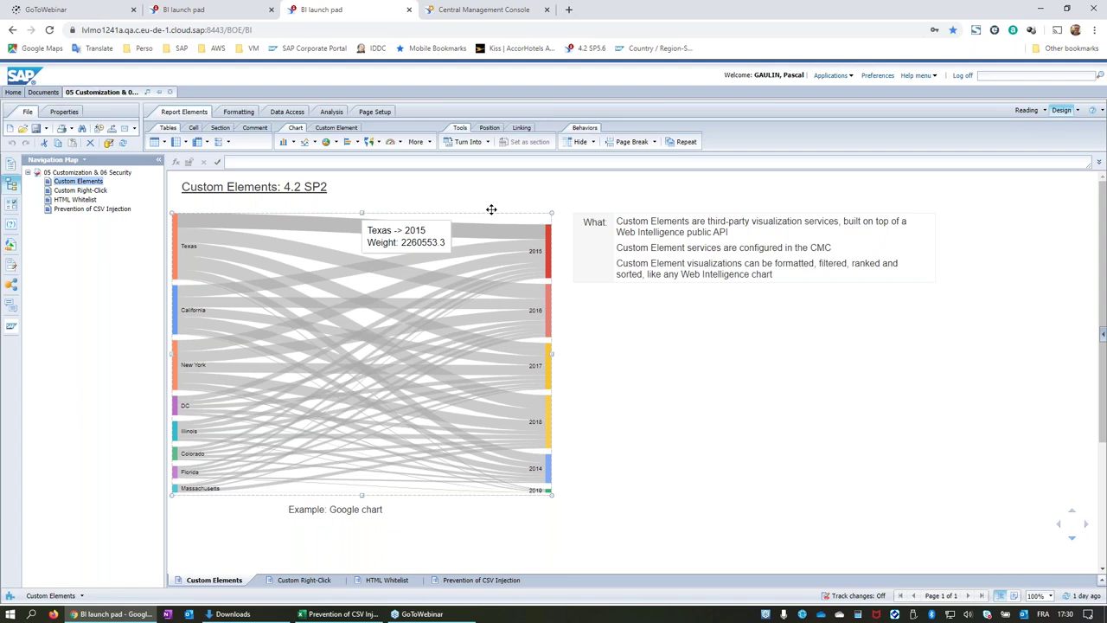
{"action": "left_click", "coordinate": [397, 196]}
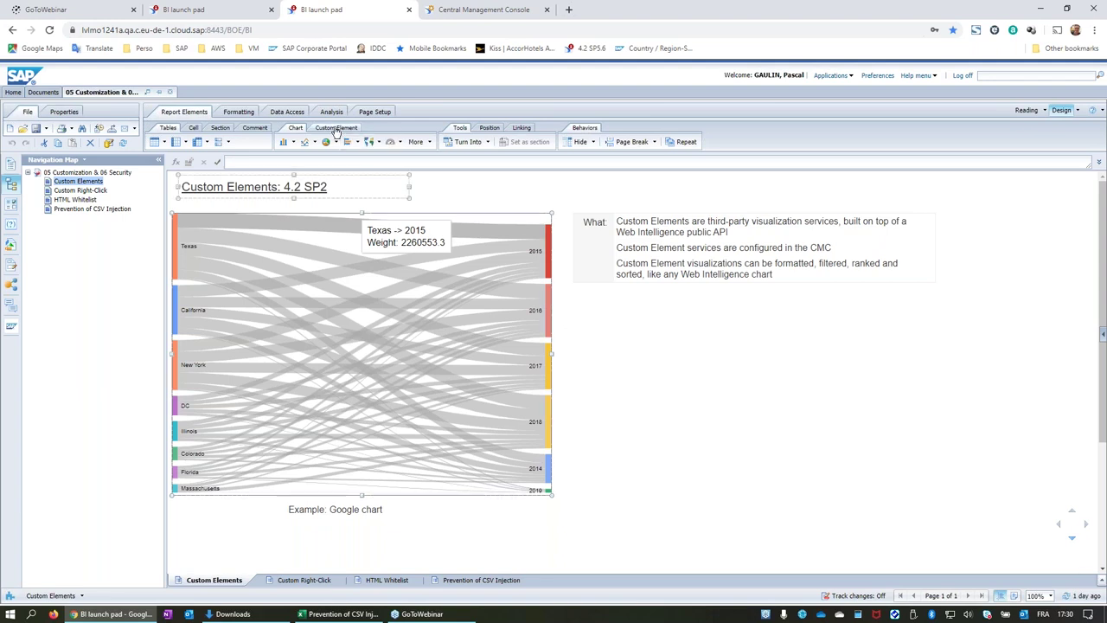
{"action": "left_click", "coordinate": [336, 128]}
{"action": "left_click", "coordinate": [337, 142]}
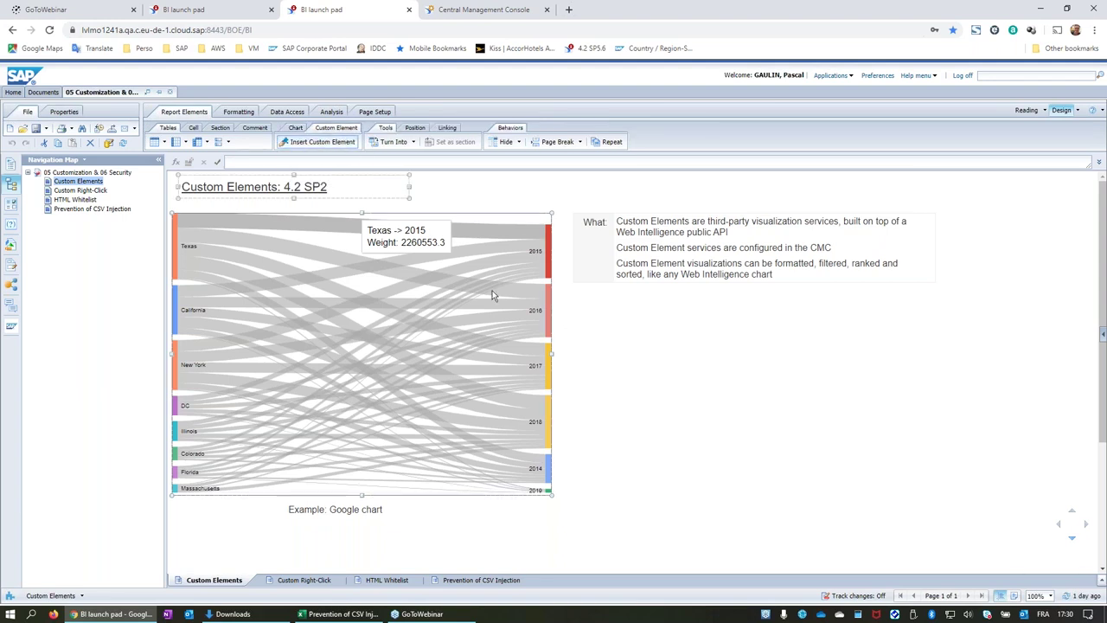
{"action": "left_click", "coordinate": [614, 334]}
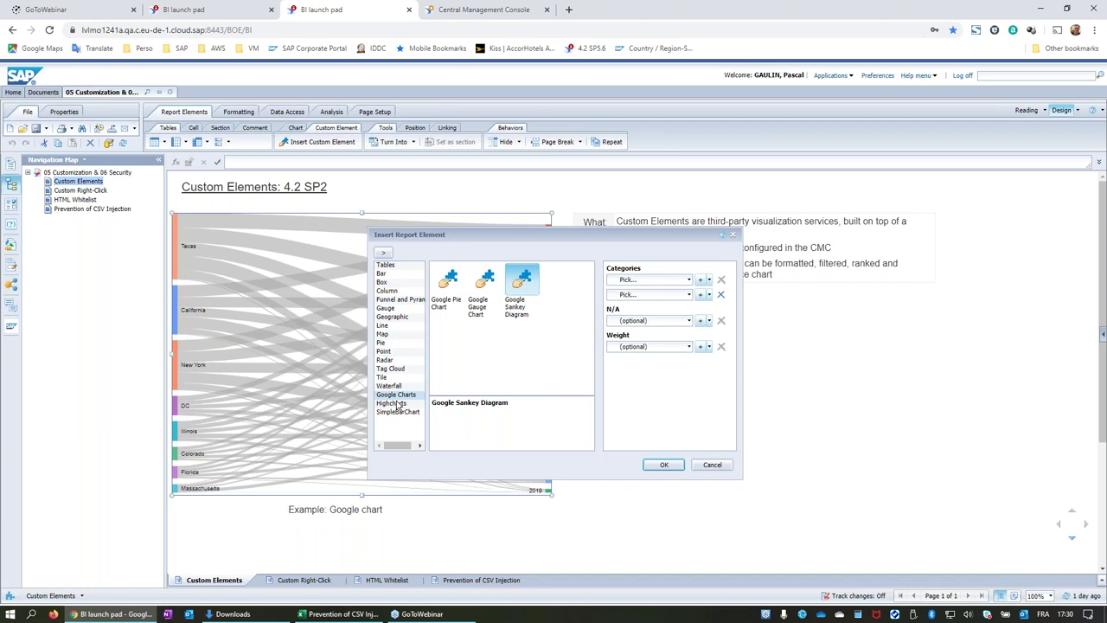
{"action": "left_click", "coordinate": [482, 286]}
{"action": "left_click", "coordinate": [521, 286]}
{"action": "left_click", "coordinate": [447, 281]}
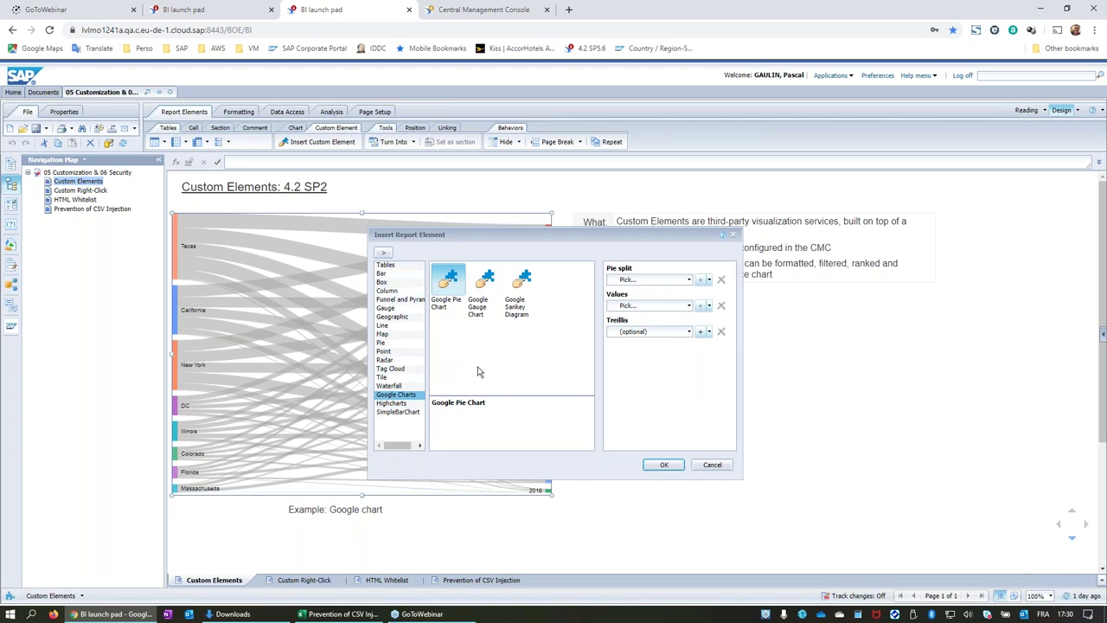
{"action": "left_click", "coordinate": [711, 465]}
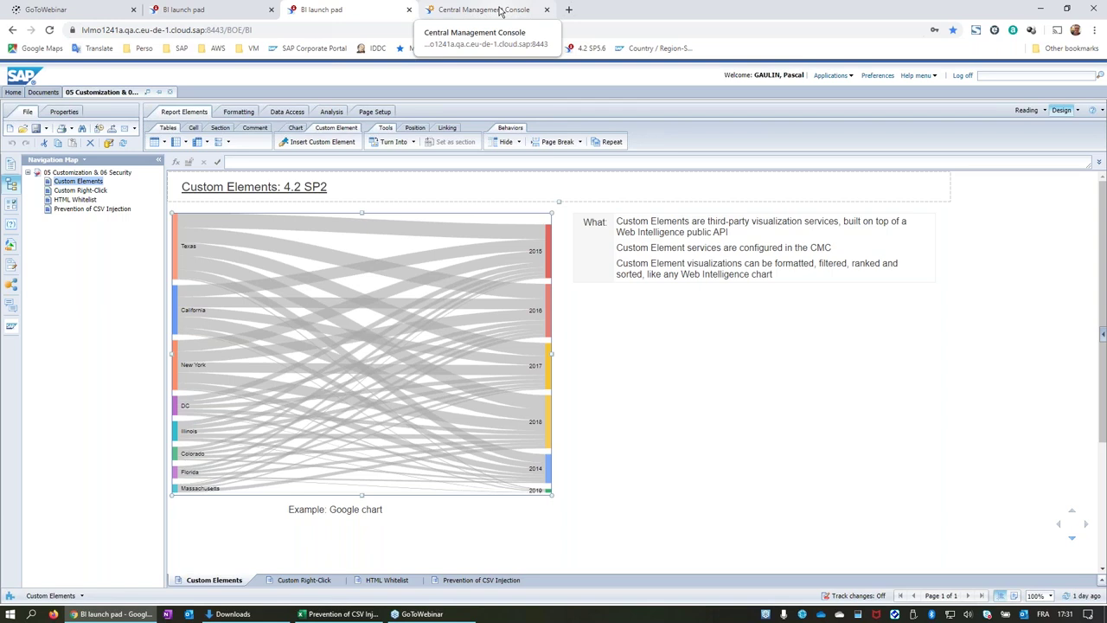
Reload the Central Management Console logon page, confirm resubmission, and log on.
{"action": "left_click", "coordinate": [500, 10]}
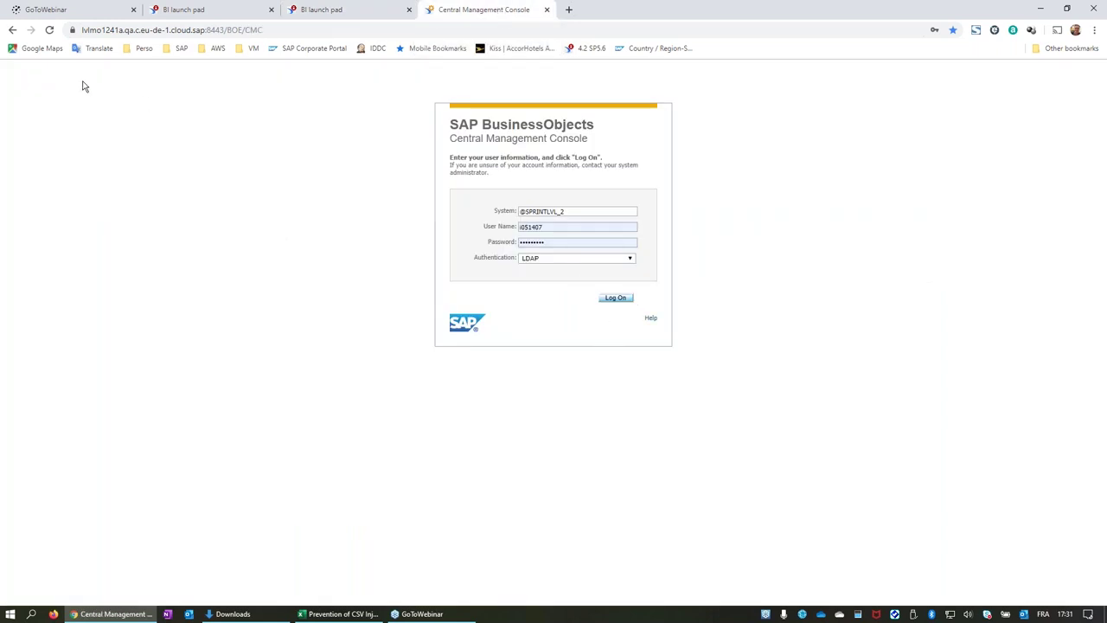
{"action": "left_click", "coordinate": [50, 30]}
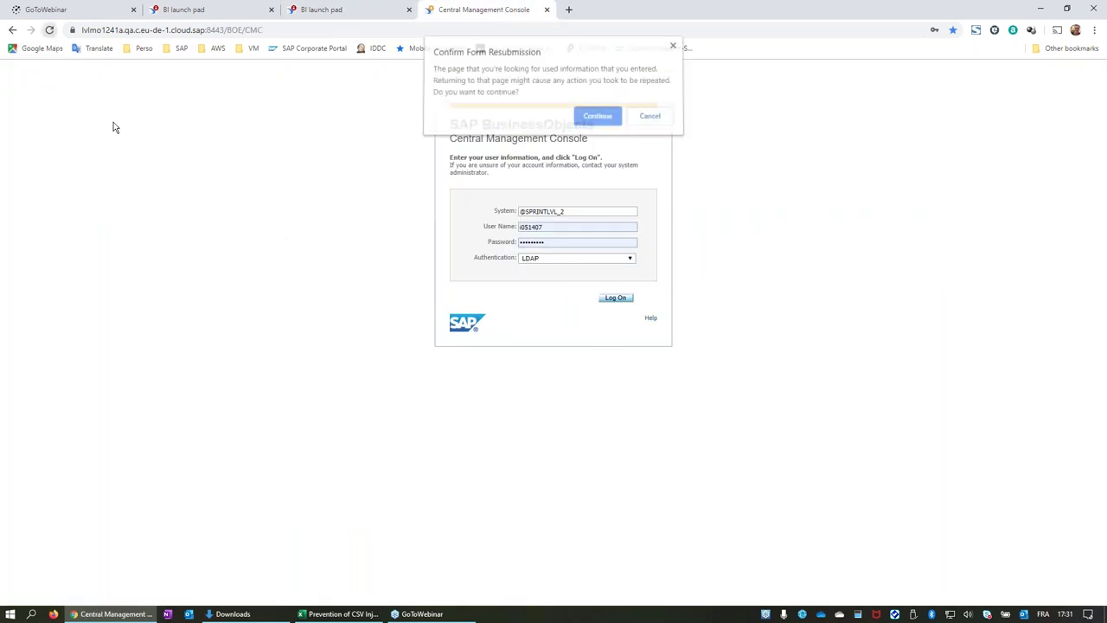
{"action": "left_click", "coordinate": [598, 119]}
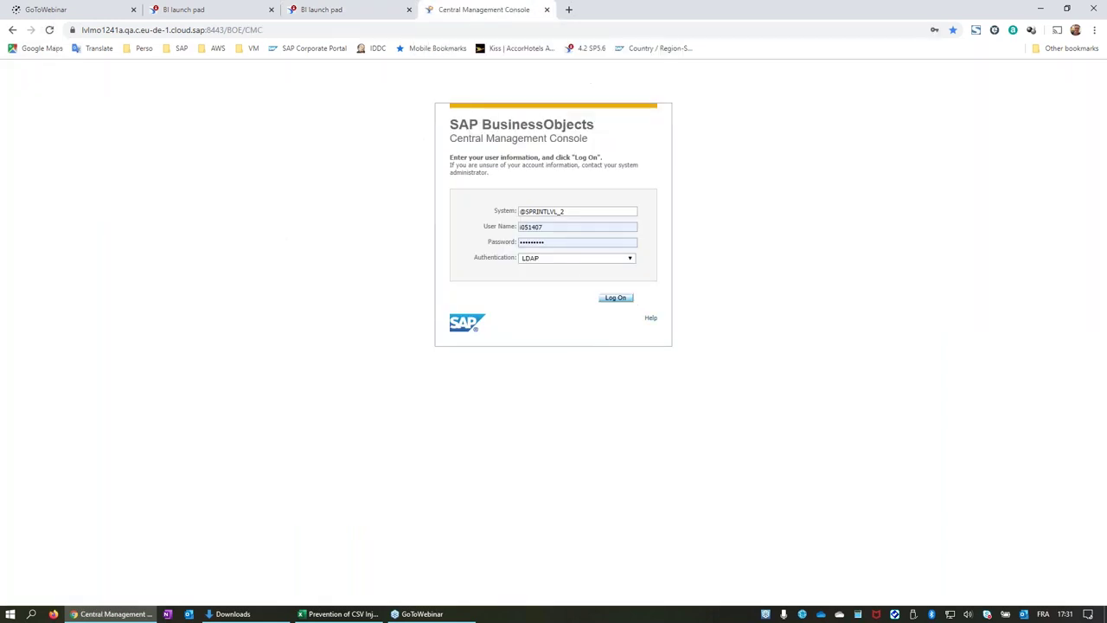
{"action": "left_click", "coordinate": [614, 298]}
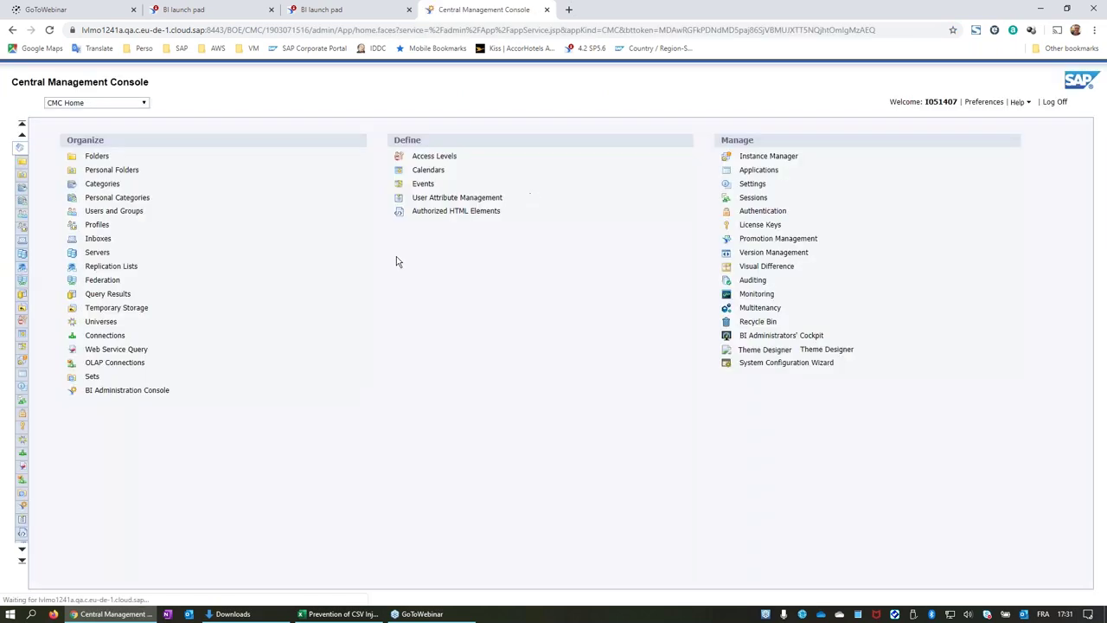
Open Web Intelligence properties from Applications and view its Custom Elements services.
{"action": "left_click", "coordinate": [758, 170]}
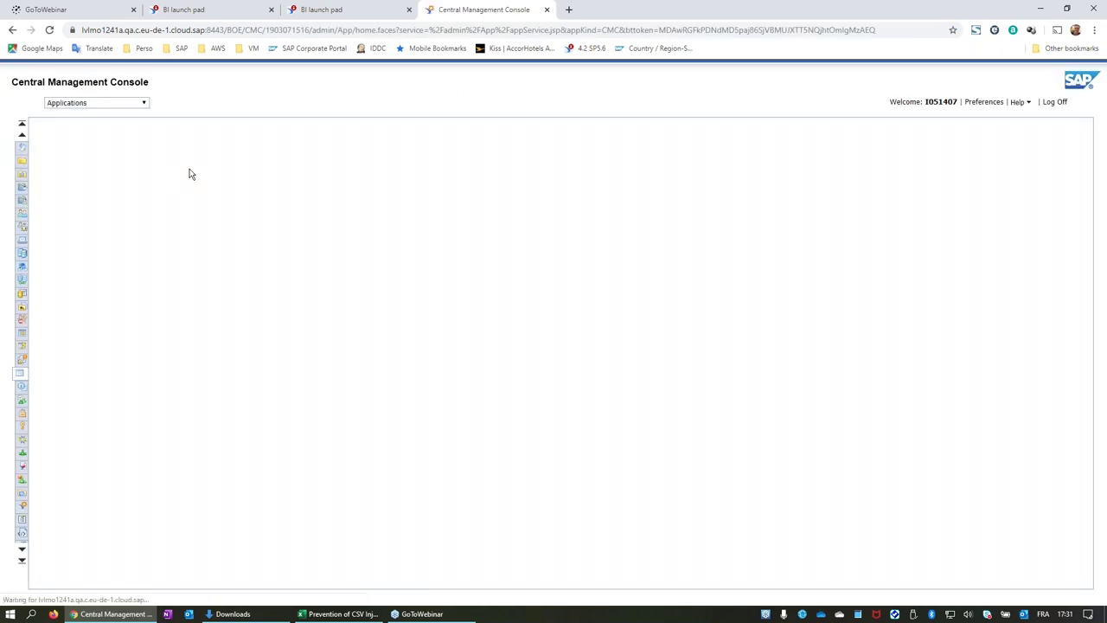
{"action": "scroll", "coordinate": [171, 519], "scroll_direction": "down", "scroll_amount": 3}
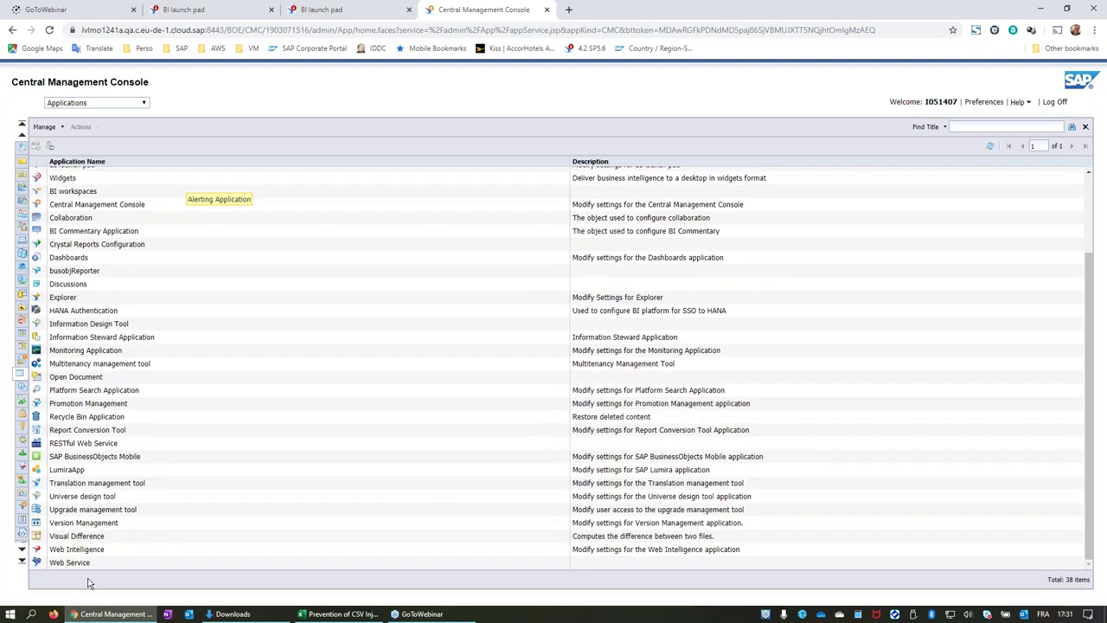
{"action": "left_click", "coordinate": [78, 551]}
{"action": "double_click", "coordinate": [78, 551]}
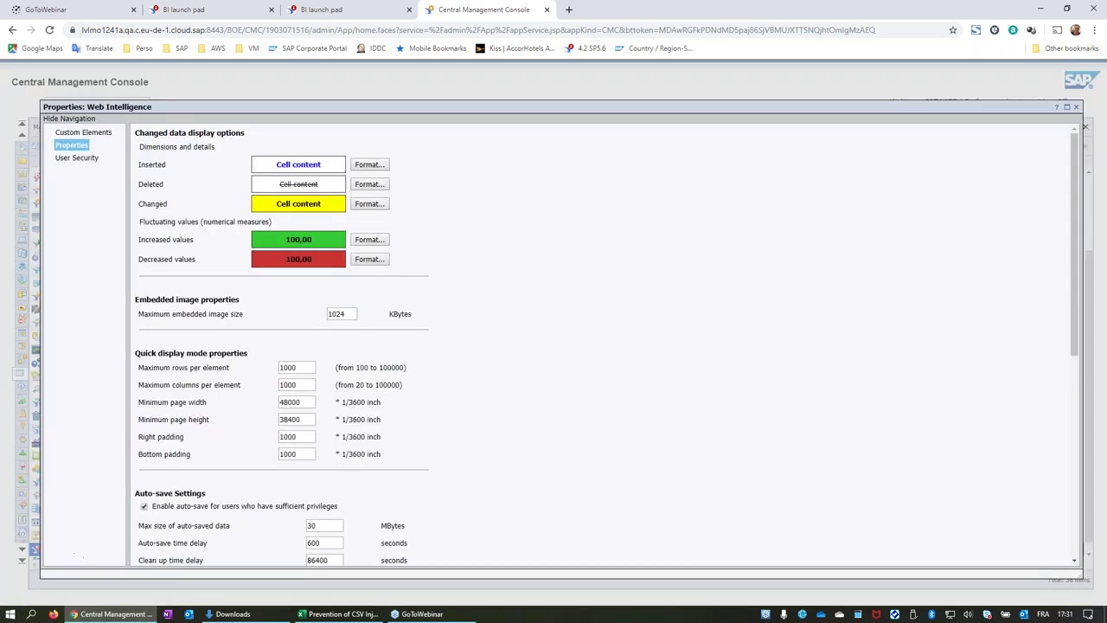
{"action": "left_click", "coordinate": [98, 135]}
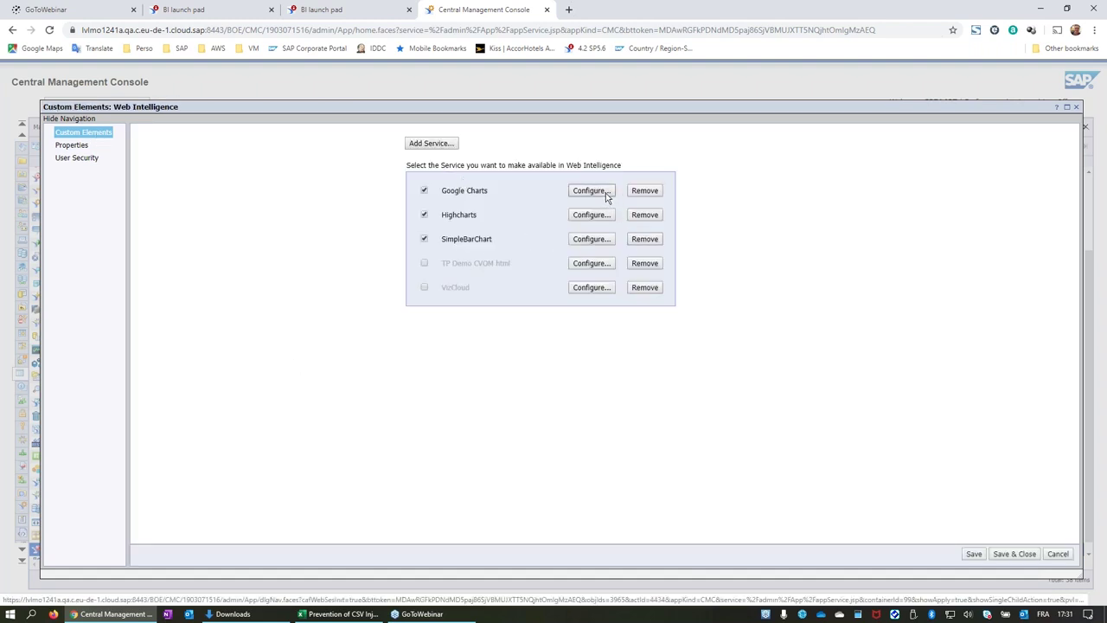
{"action": "left_click", "coordinate": [605, 192]}
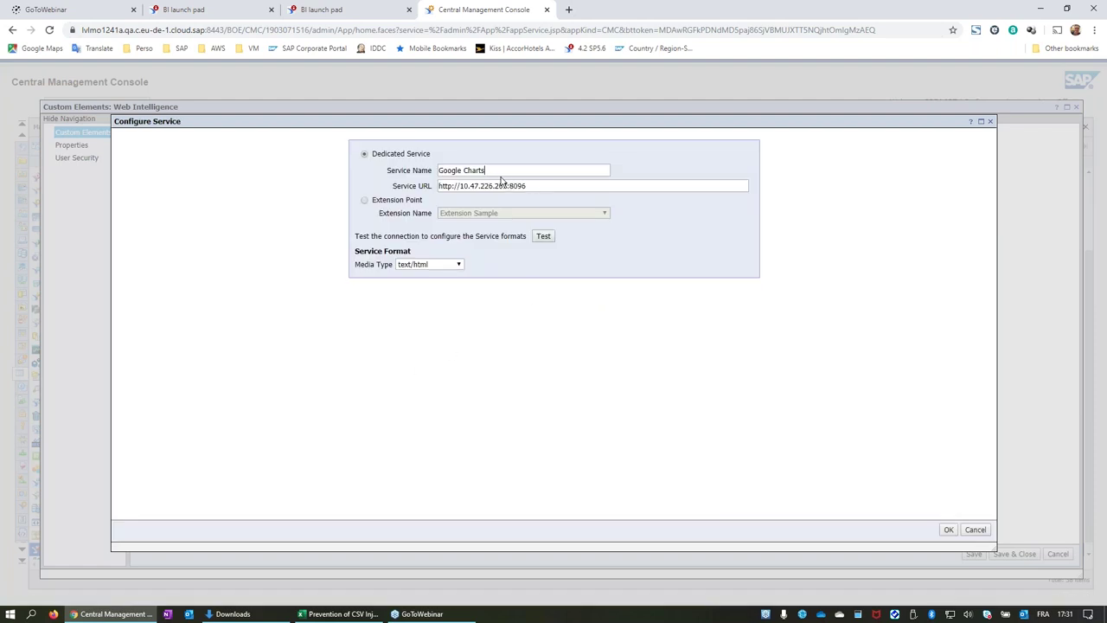
{"action": "left_click_drag", "start_coordinate": [439, 186], "coordinate": [508, 189]}
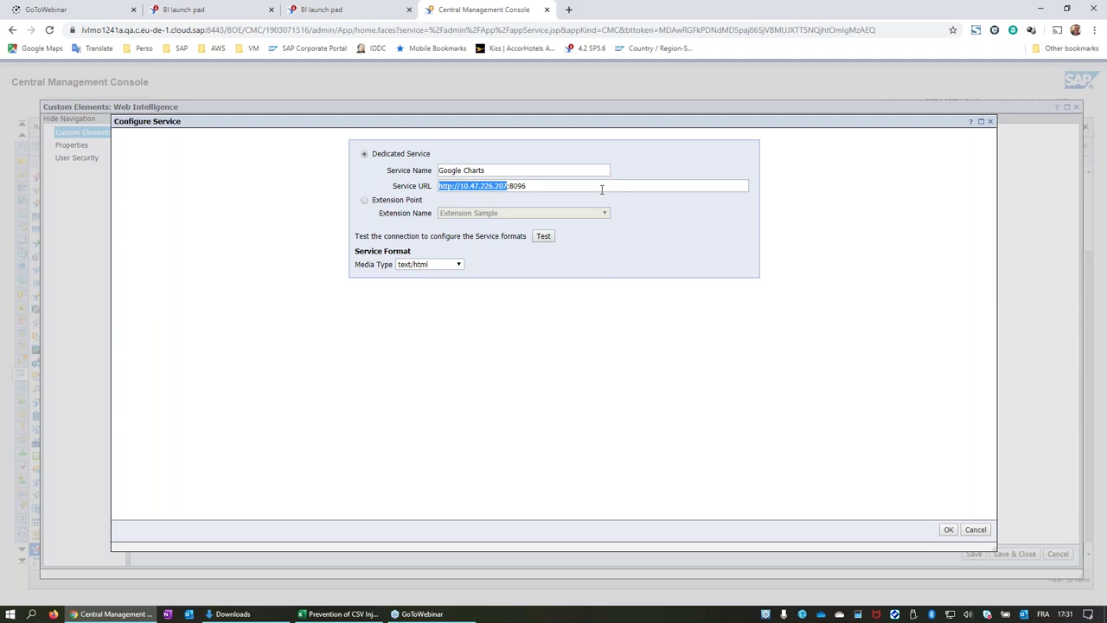
{"action": "left_click", "coordinate": [548, 182]}
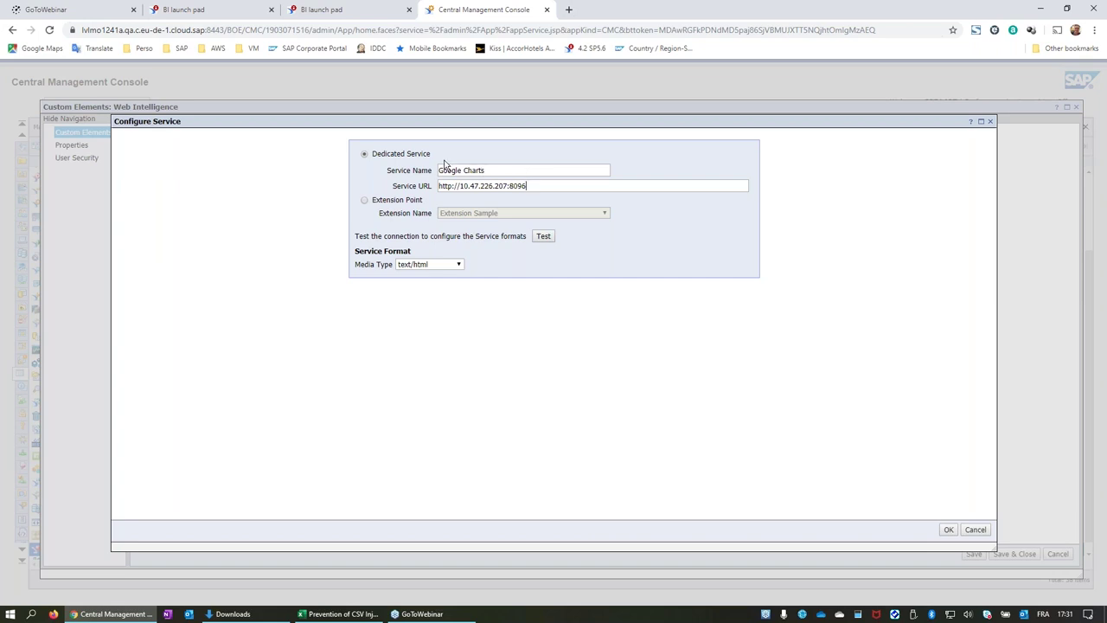
{"action": "left_click", "coordinate": [545, 237]}
{"action": "left_click", "coordinate": [459, 266]}
{"action": "left_click", "coordinate": [458, 263]}
{"action": "left_click", "coordinate": [459, 263]}
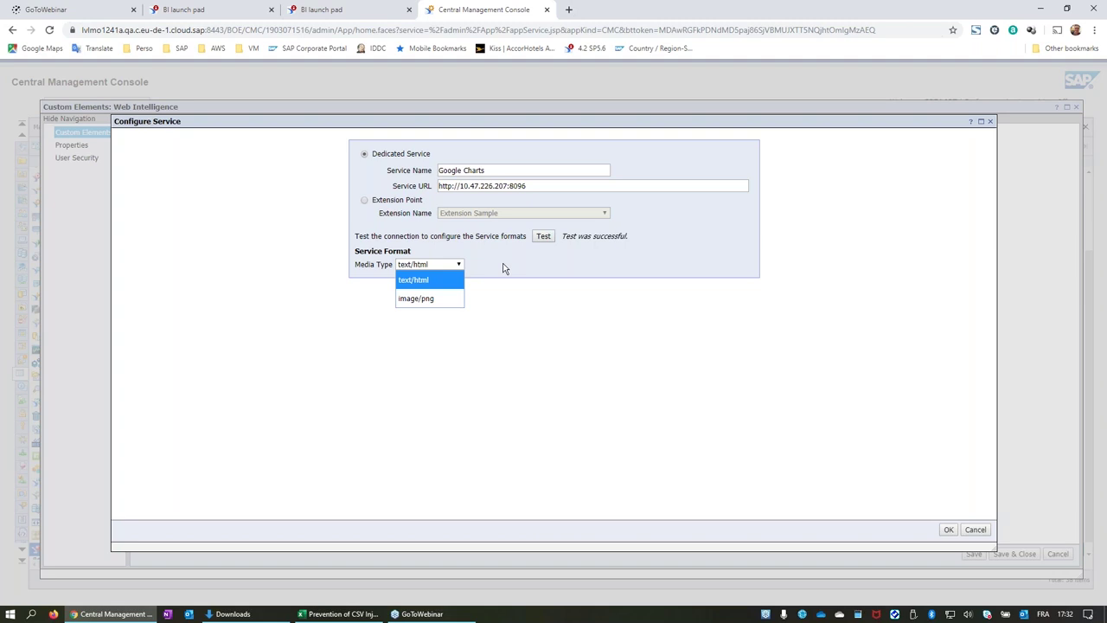
{"action": "left_click", "coordinate": [510, 267]}
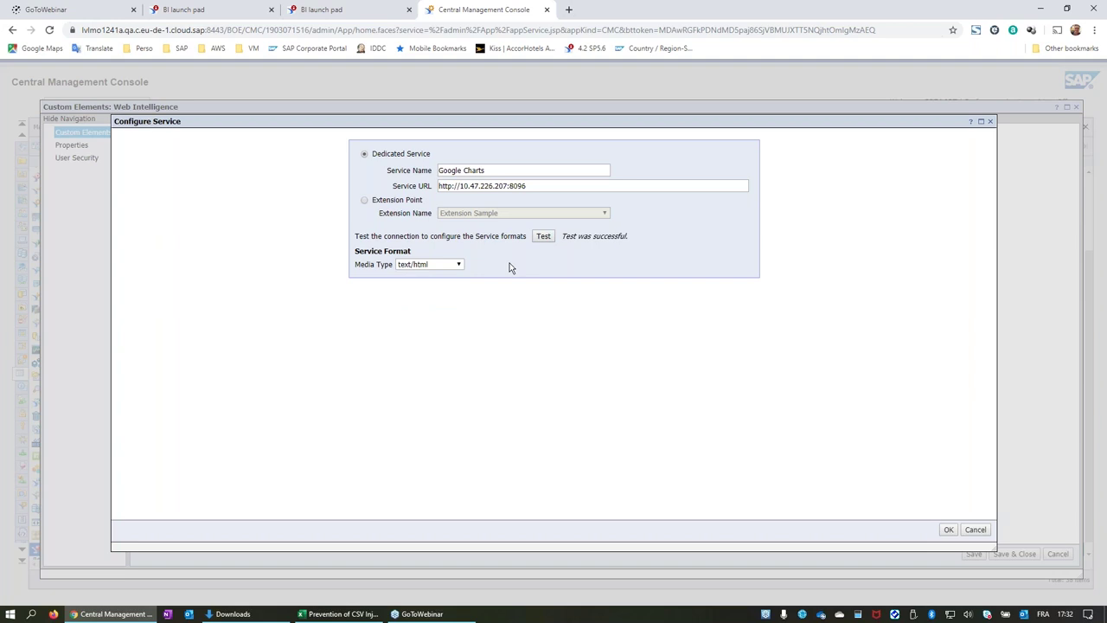
{"action": "left_click", "coordinate": [977, 529]}
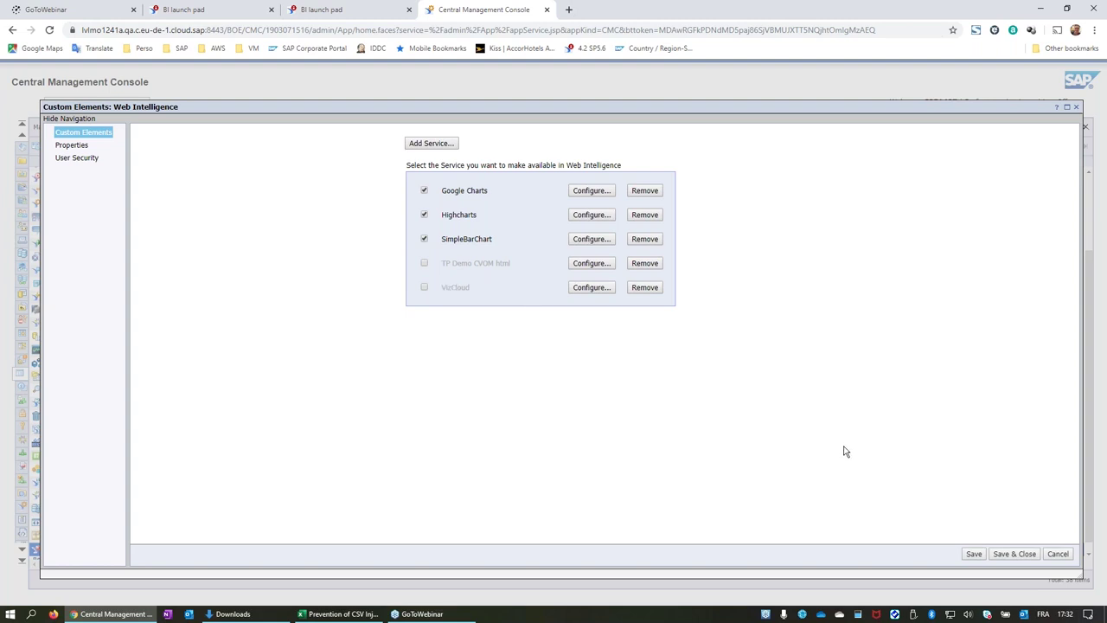
Close the custom element settings and show the demo document's Custom Right-Click report.
{"action": "left_click", "coordinate": [1068, 556]}
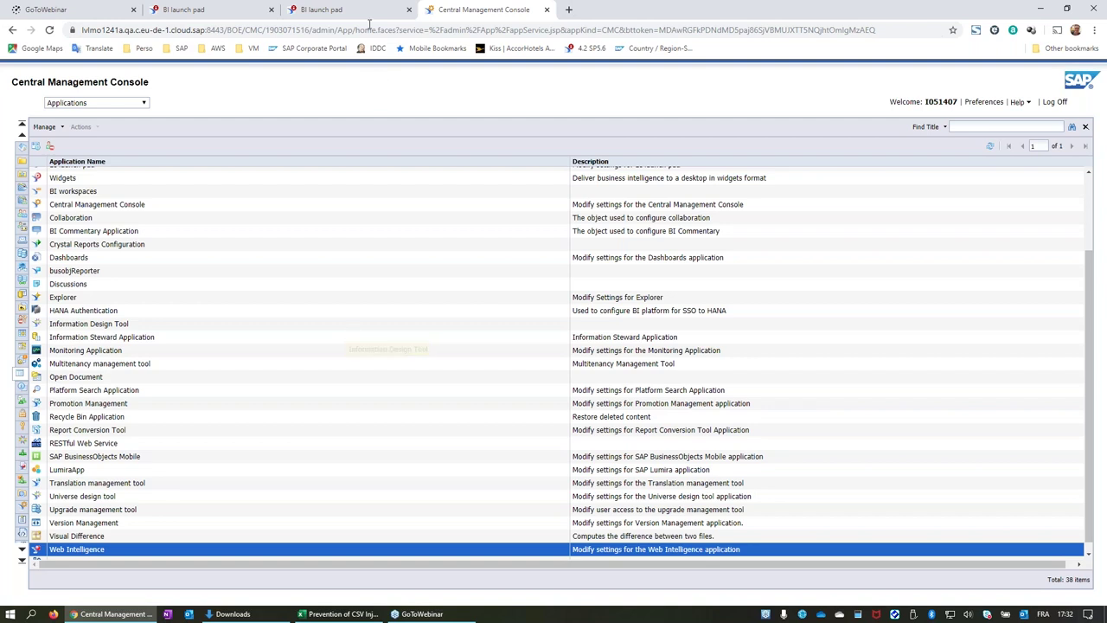
{"action": "left_click", "coordinate": [348, 11]}
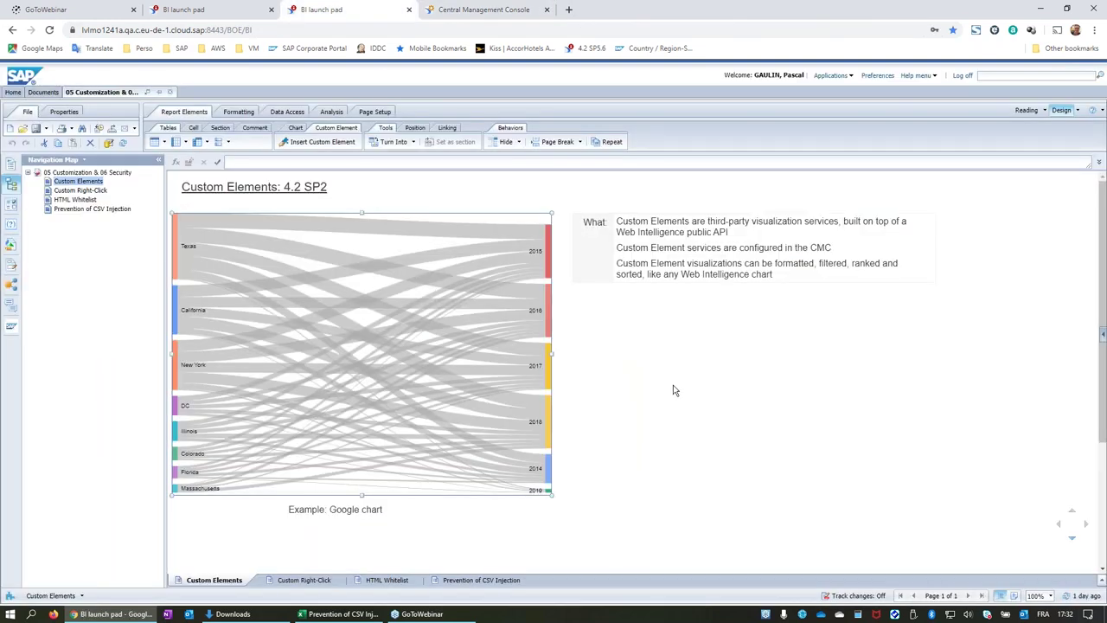
{"action": "left_click", "coordinate": [312, 197]}
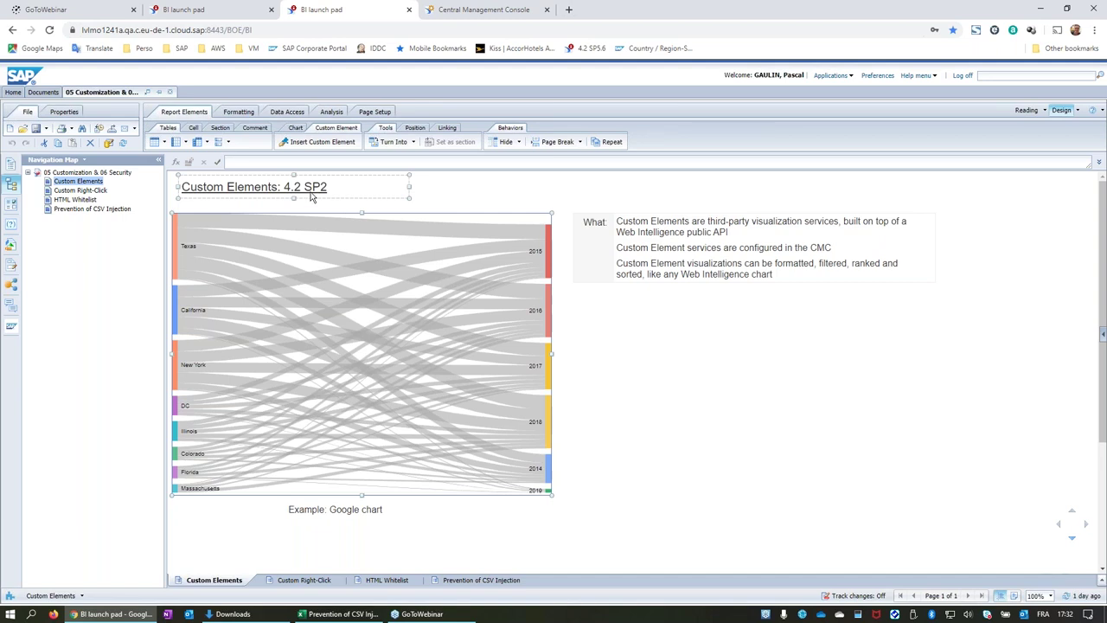
{"action": "left_click", "coordinate": [302, 580]}
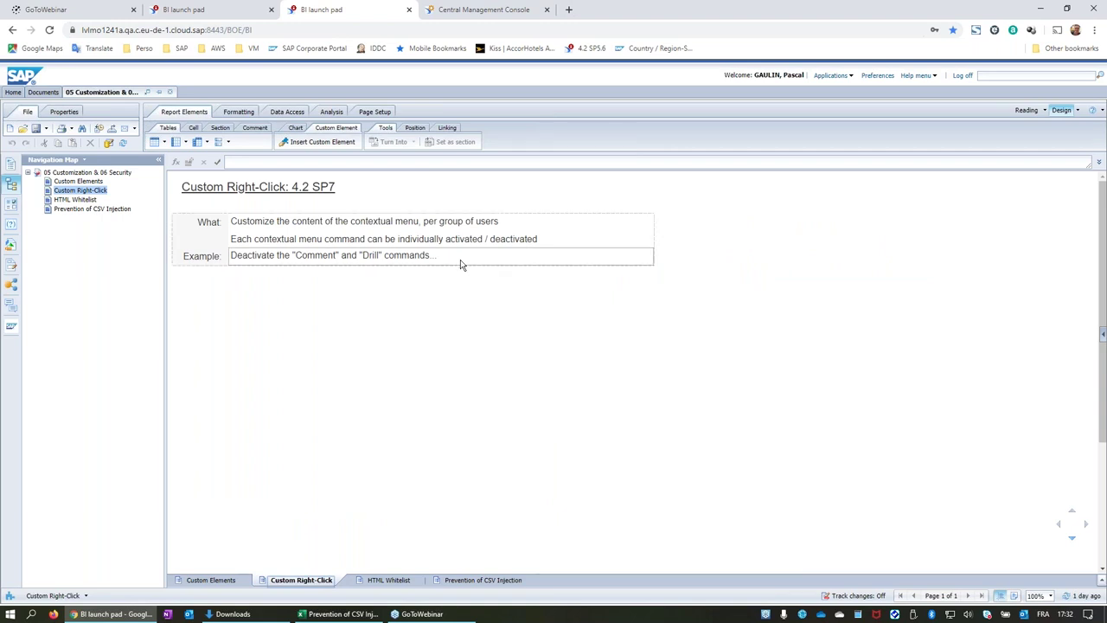
Display the table's custom right-click context menu, then return to the Central Management Console.
{"action": "right_click", "coordinate": [572, 216]}
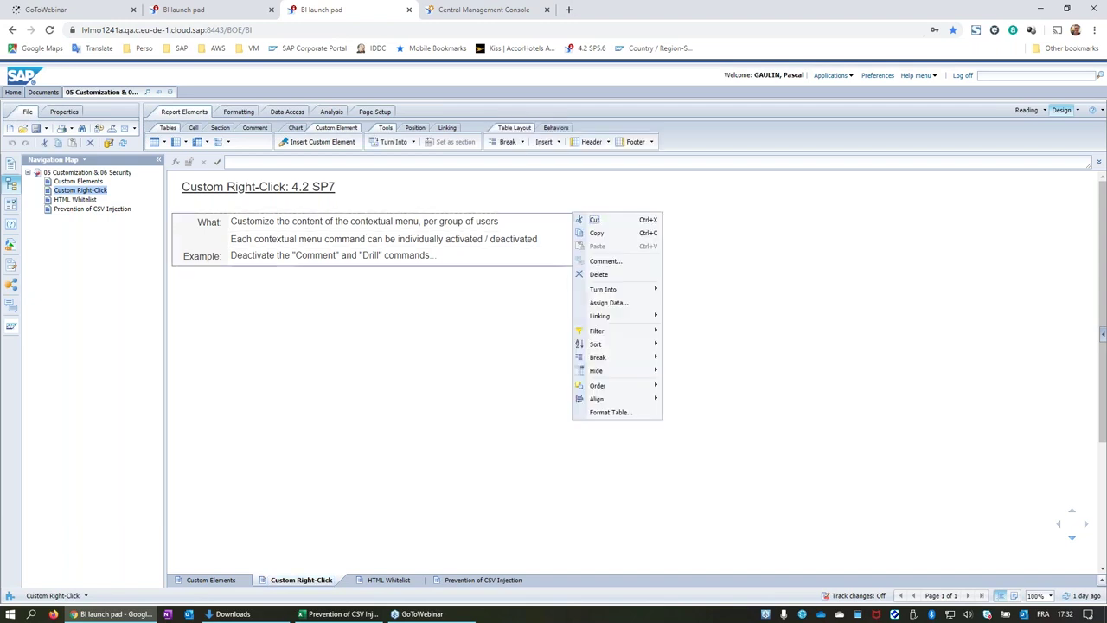
{"action": "left_click", "coordinate": [554, 210]}
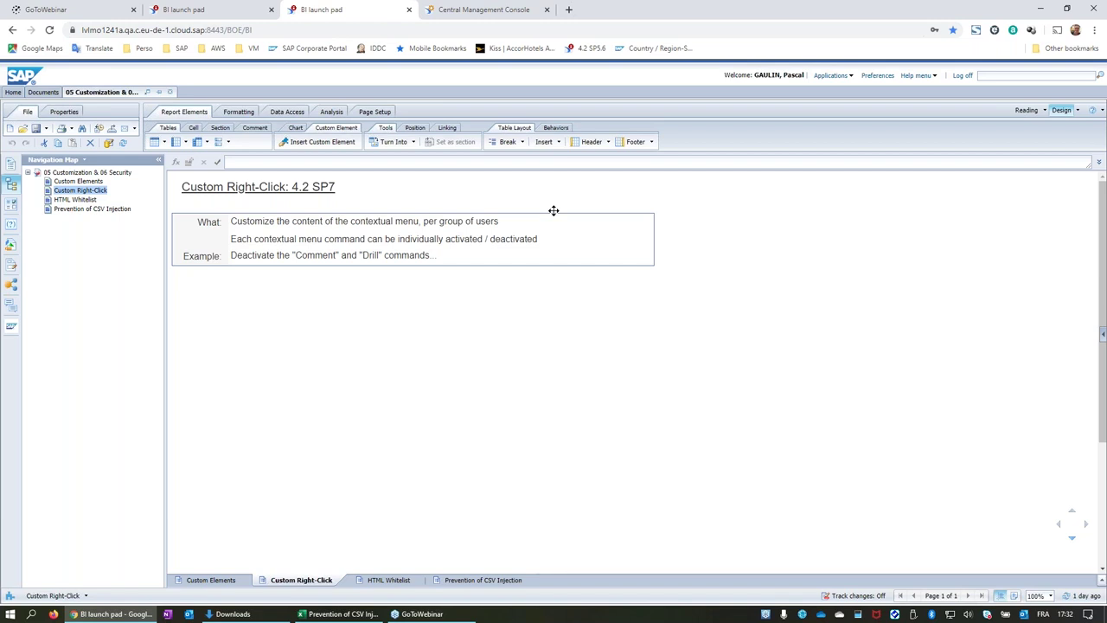
{"action": "right_click", "coordinate": [554, 210]}
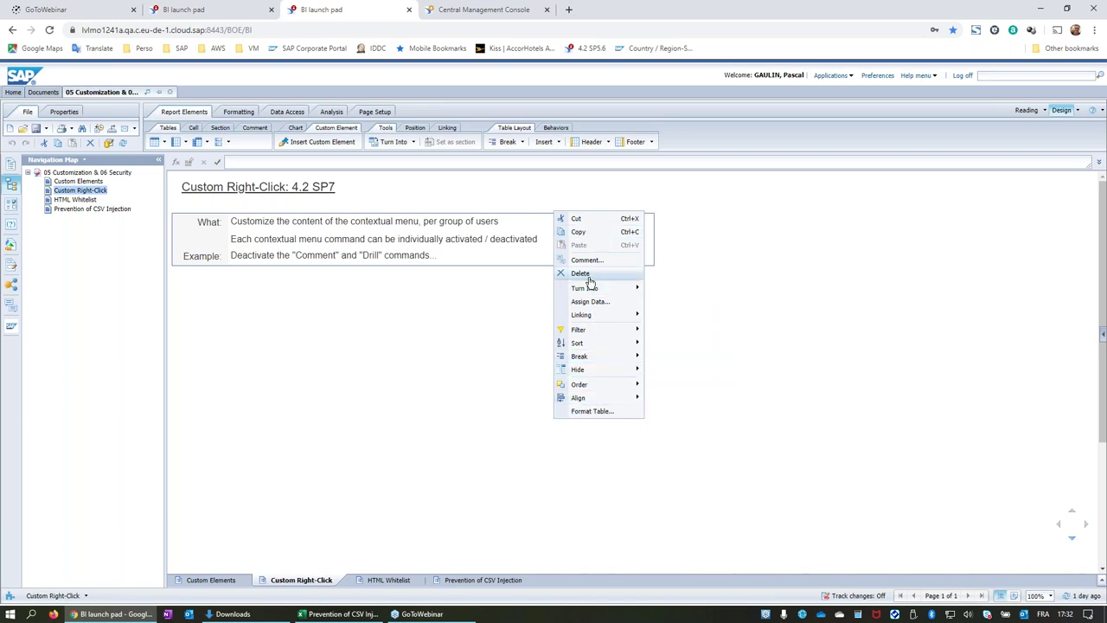
{"action": "mouse_move", "coordinate": [588, 286]}
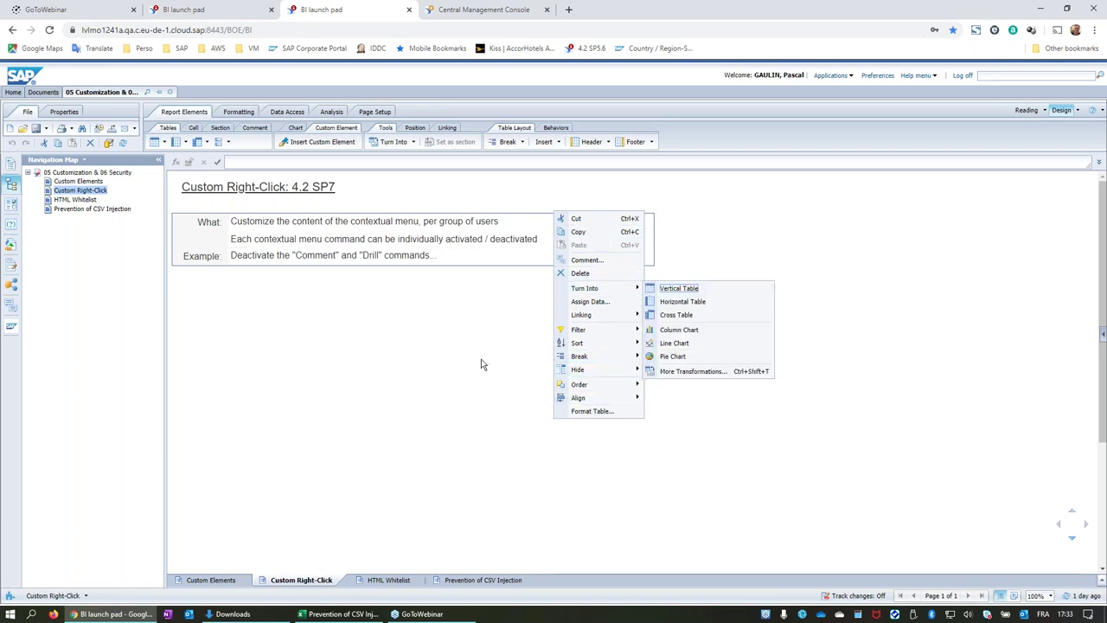
{"action": "left_click", "coordinate": [491, 10]}
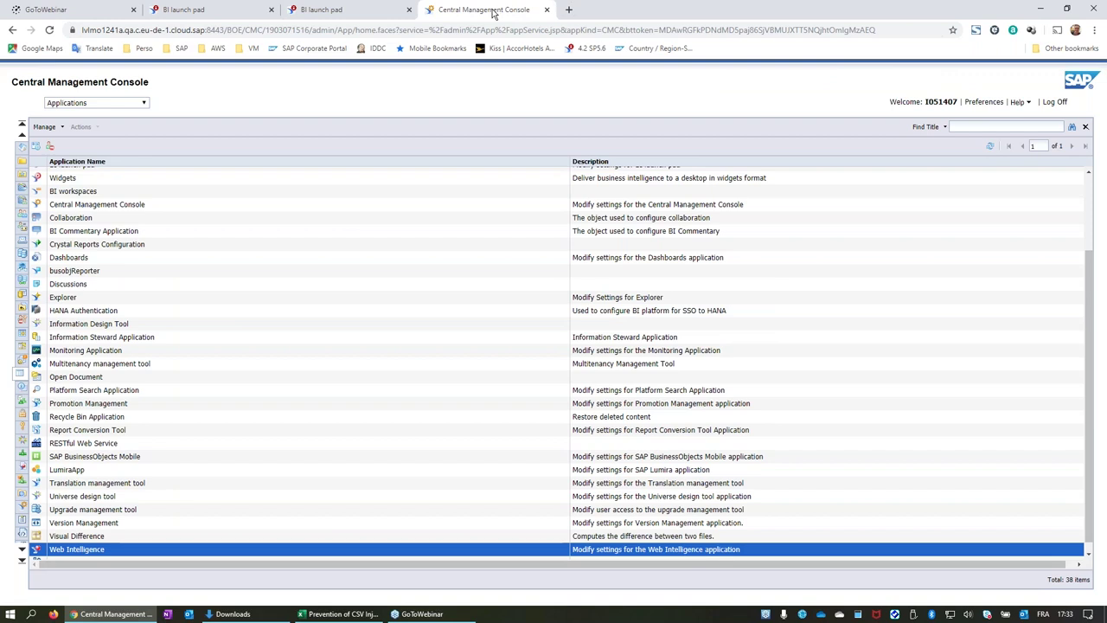
Open Customization for the Administrators group from Users and Groups in the CMC.
{"action": "left_click", "coordinate": [23, 148]}
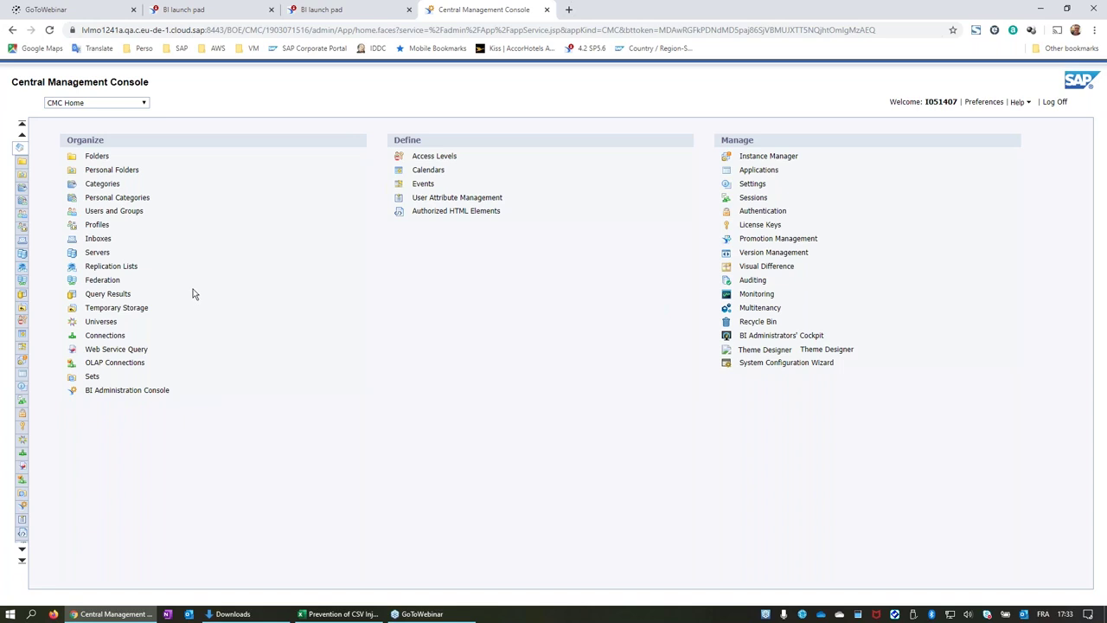
{"action": "left_click", "coordinate": [113, 211]}
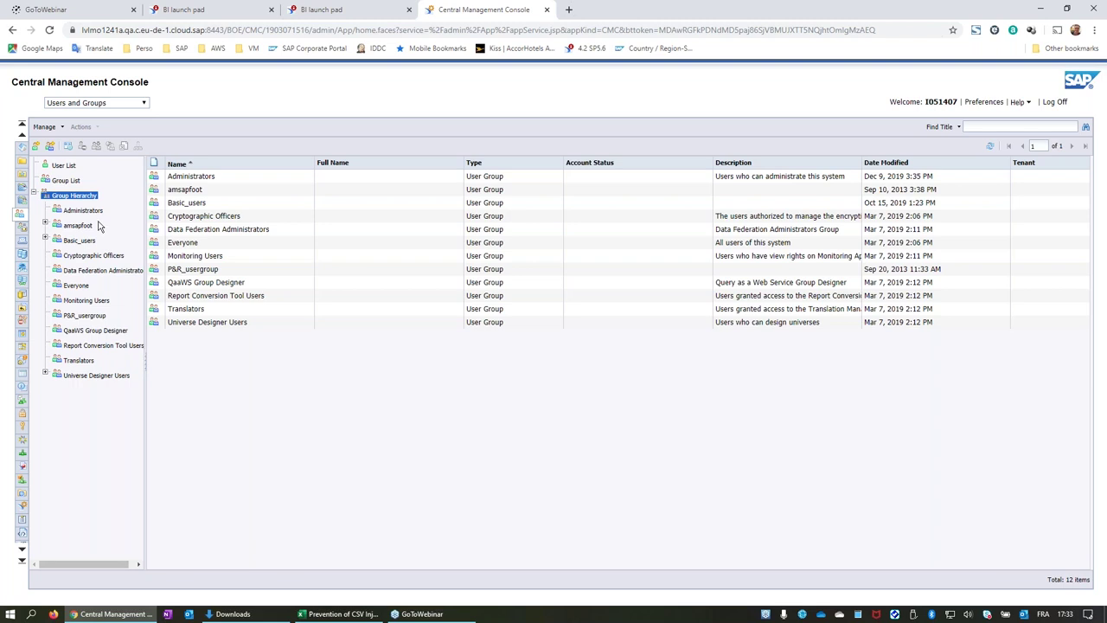
{"action": "left_click", "coordinate": [83, 211]}
{"action": "right_click", "coordinate": [90, 214]}
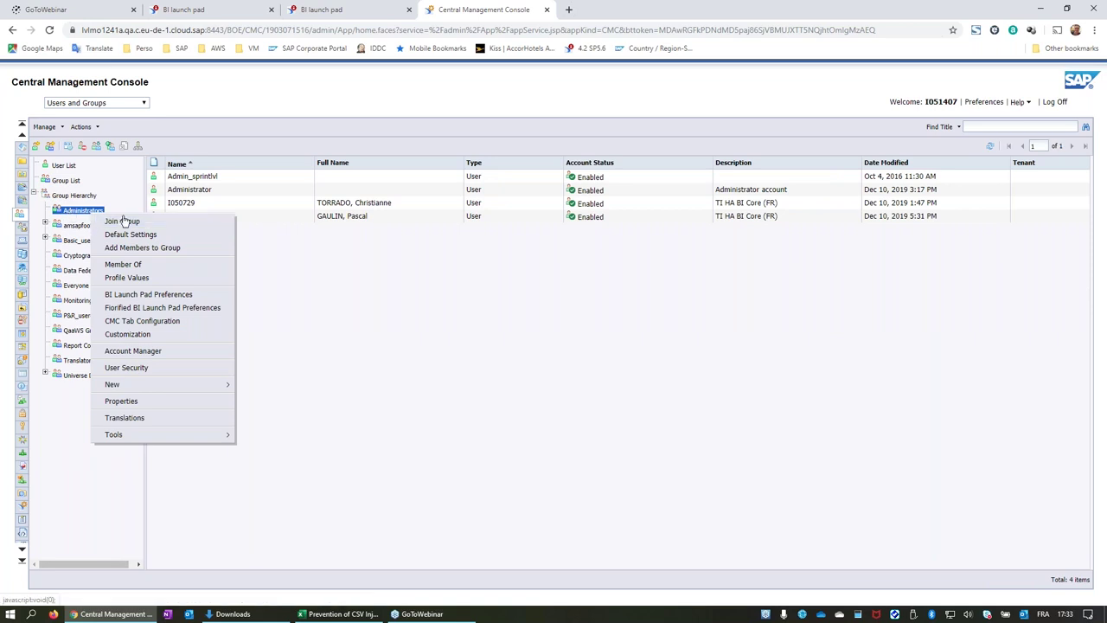
{"action": "left_click", "coordinate": [143, 334]}
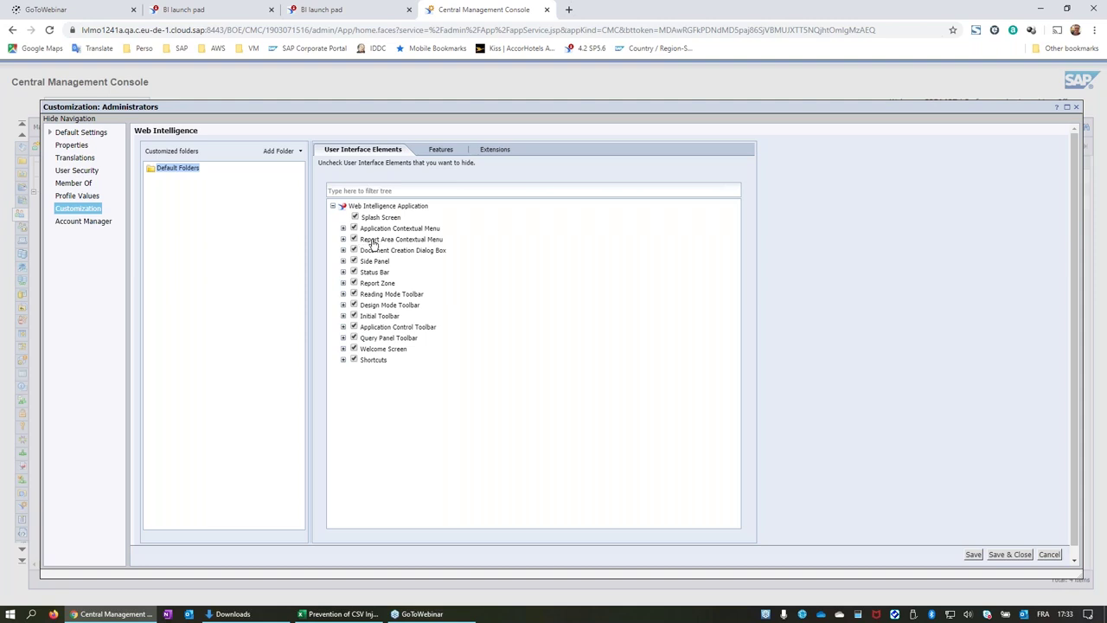
Expand Report Area Contextual Menu and review its command checkboxes, all still checked.
{"action": "left_click", "coordinate": [343, 239]}
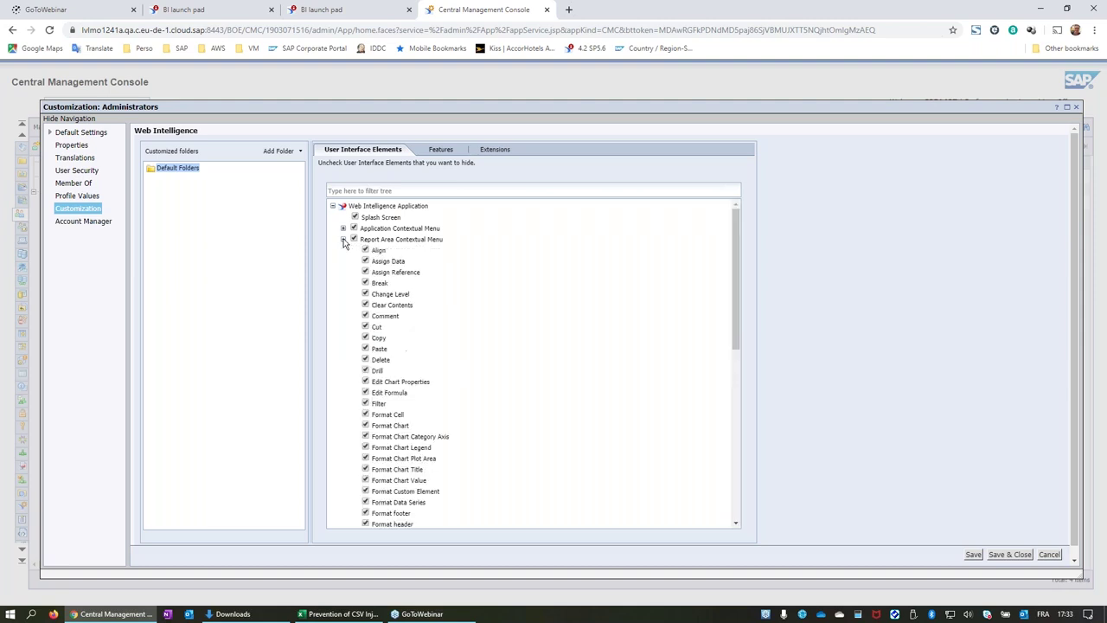
{"action": "scroll", "coordinate": [476, 293], "scroll_direction": "down", "scroll_amount": 1}
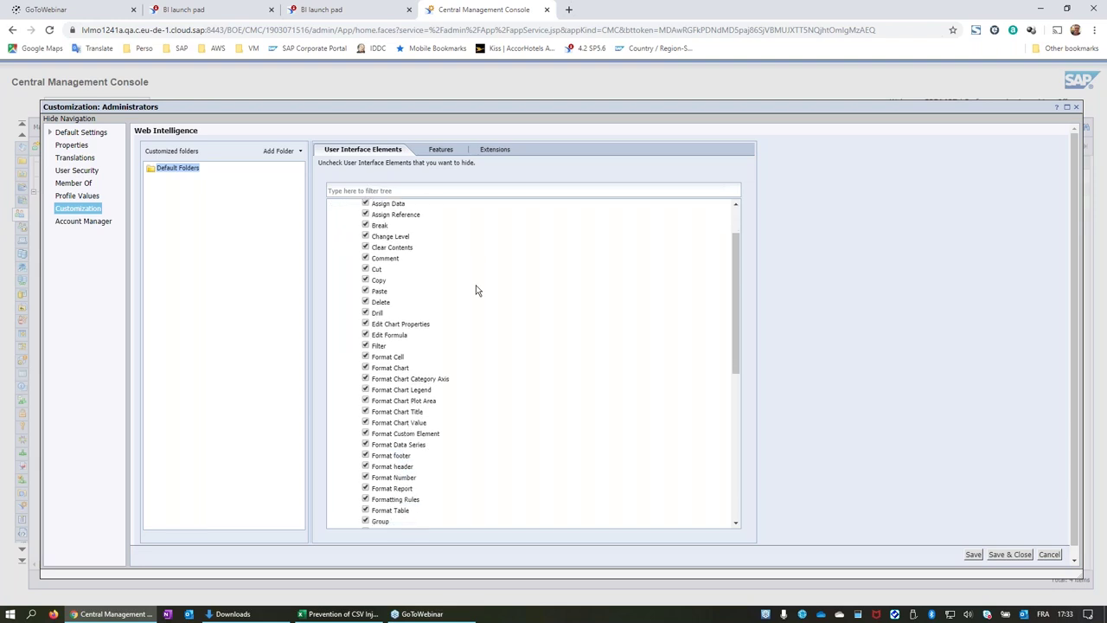
{"action": "scroll", "coordinate": [475, 290], "scroll_direction": "up", "scroll_amount": 1}
{"action": "scroll", "coordinate": [414, 270], "scroll_direction": "down", "scroll_amount": 3}
{"action": "scroll", "coordinate": [433, 272], "scroll_direction": "down", "scroll_amount": 3}
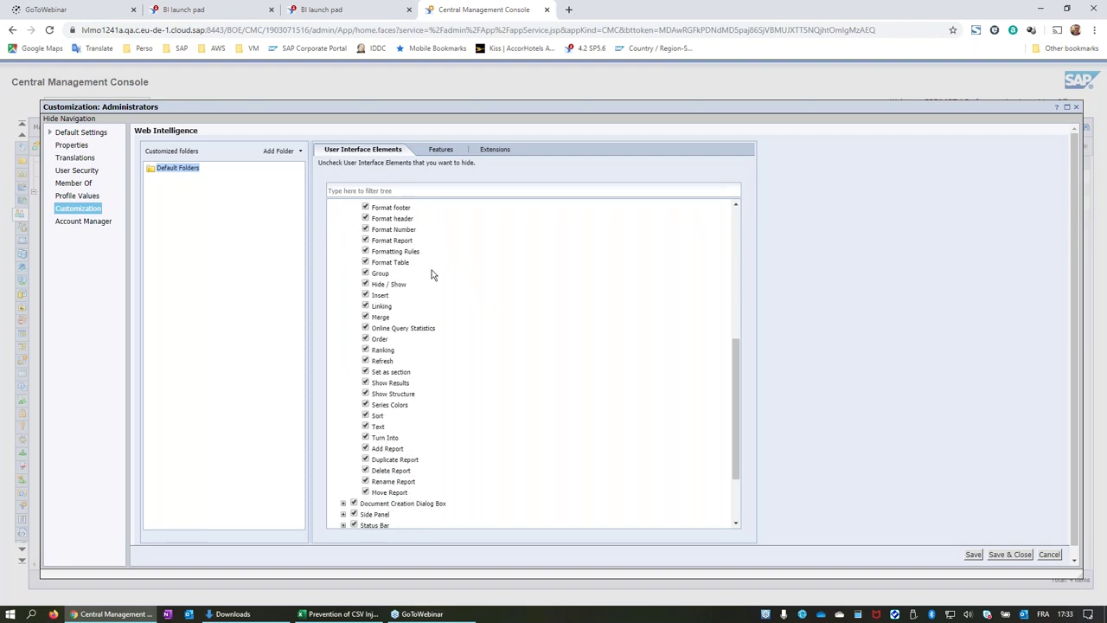
{"action": "scroll", "coordinate": [434, 274], "scroll_direction": "up", "scroll_amount": 5}
{"action": "scroll", "coordinate": [433, 274], "scroll_direction": "up", "scroll_amount": 1}
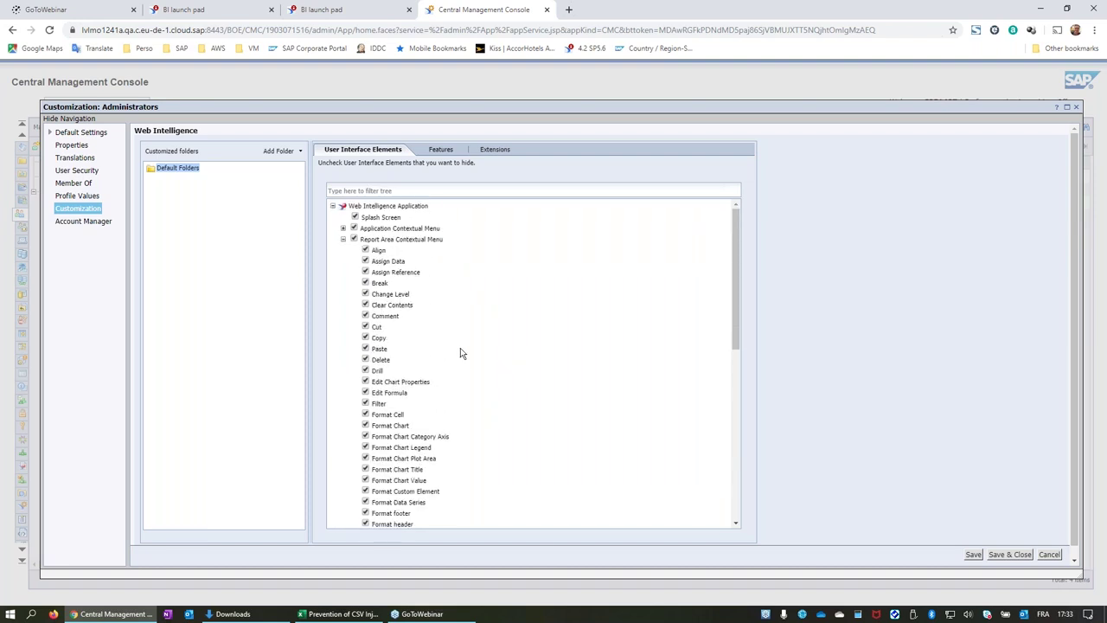
{"action": "scroll", "coordinate": [485, 317], "scroll_direction": "down", "scroll_amount": 2}
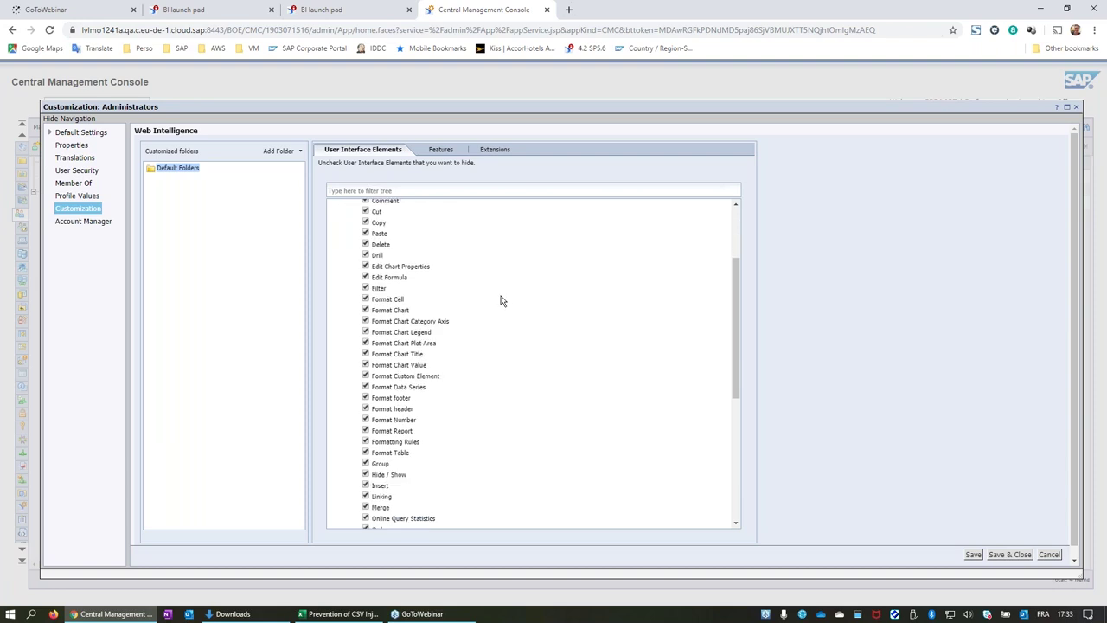
{"action": "scroll", "coordinate": [501, 300], "scroll_direction": "up", "scroll_amount": 2}
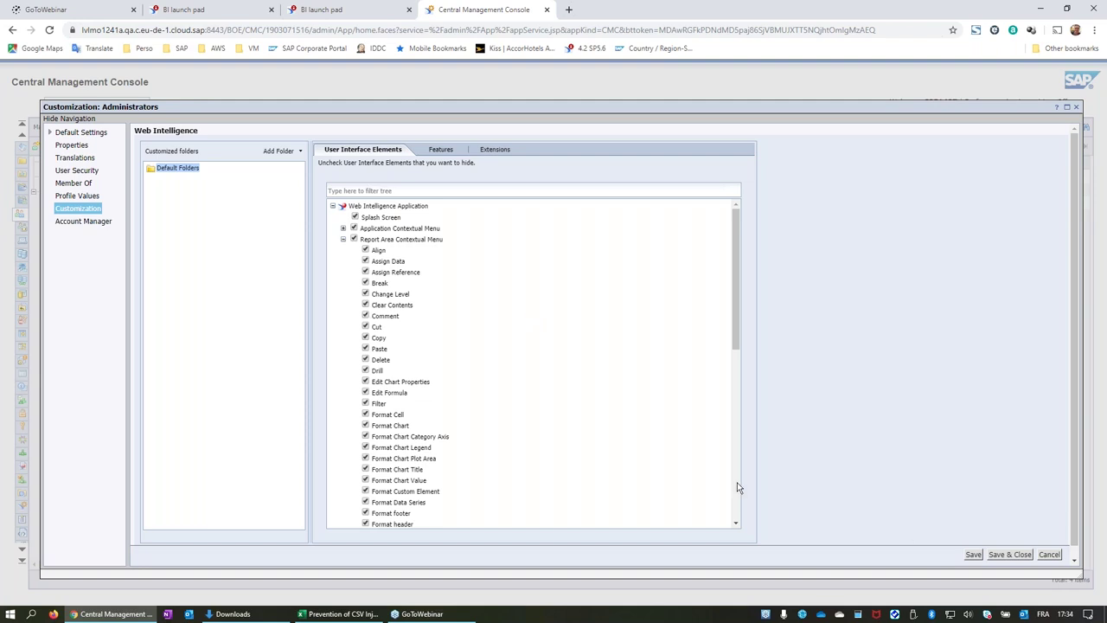
Cancel the Administrators customization, view the HTML Whitelist report, then return to the CMC.
{"action": "left_click", "coordinate": [1054, 555]}
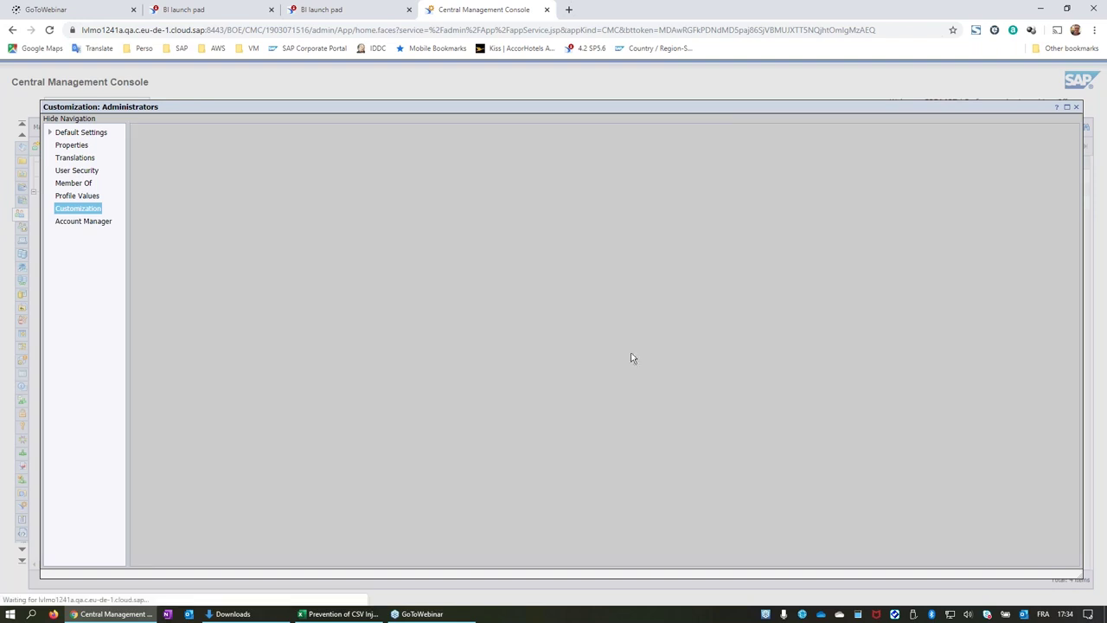
{"action": "left_click", "coordinate": [337, 11]}
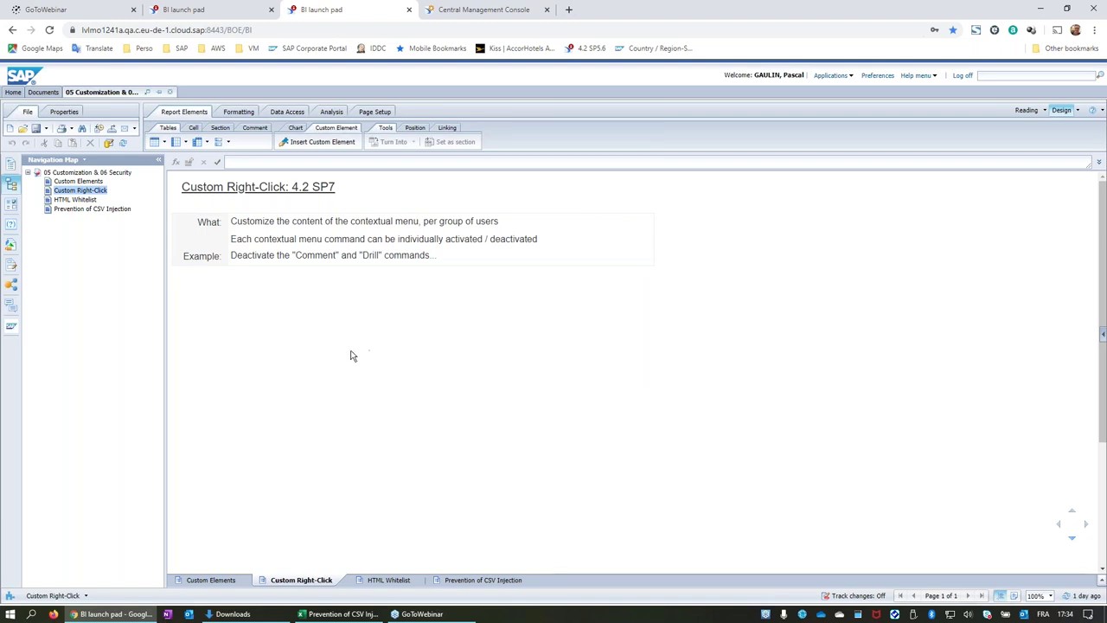
{"action": "left_click", "coordinate": [403, 582]}
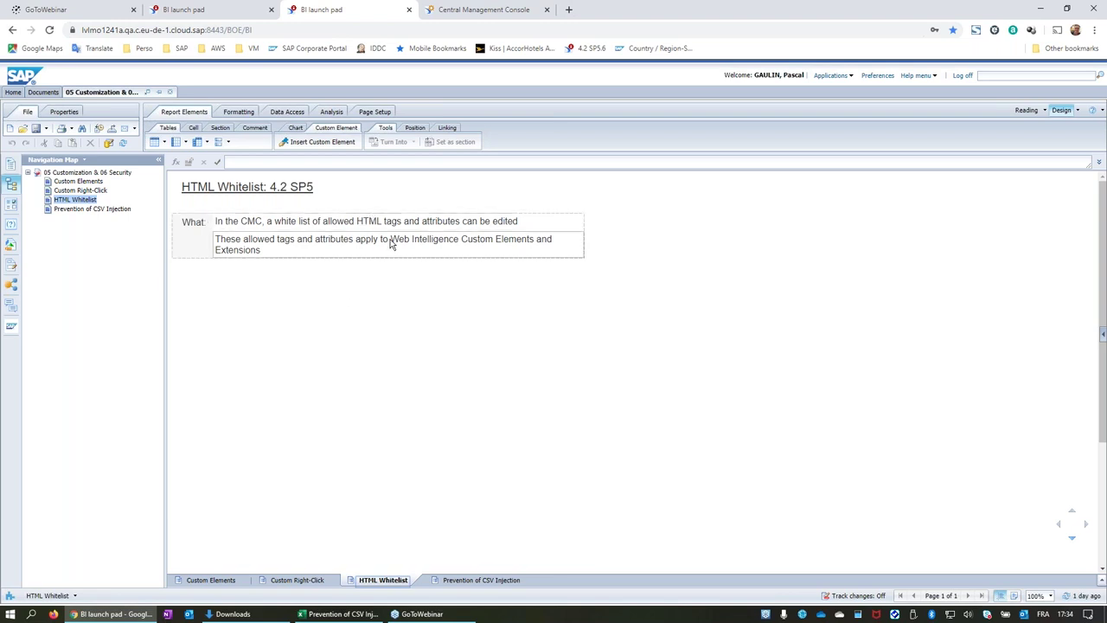
{"action": "left_click", "coordinate": [309, 196]}
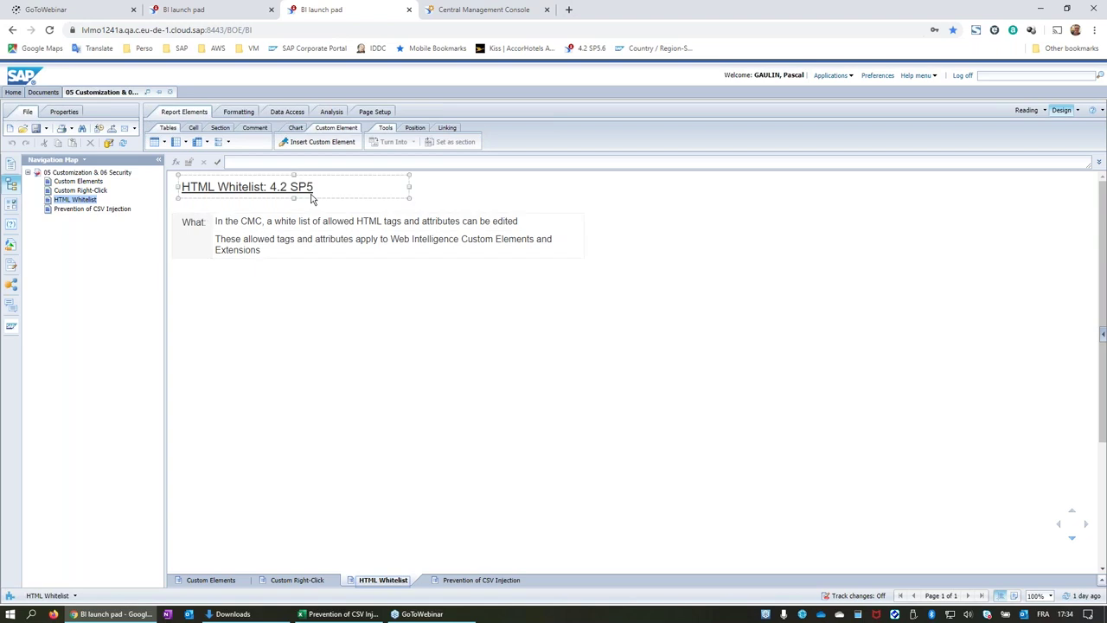
{"action": "left_click", "coordinate": [480, 10]}
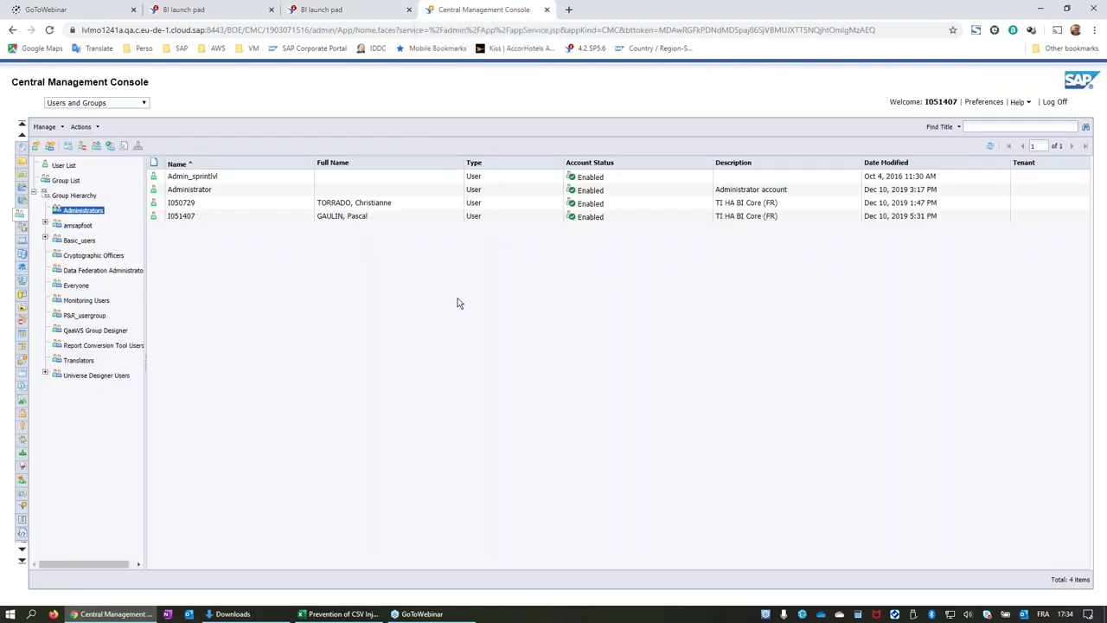
In Authorized HTML Elements, check that colgroup allows align and valign, leaving settings unchanged.
{"action": "left_click", "coordinate": [22, 149]}
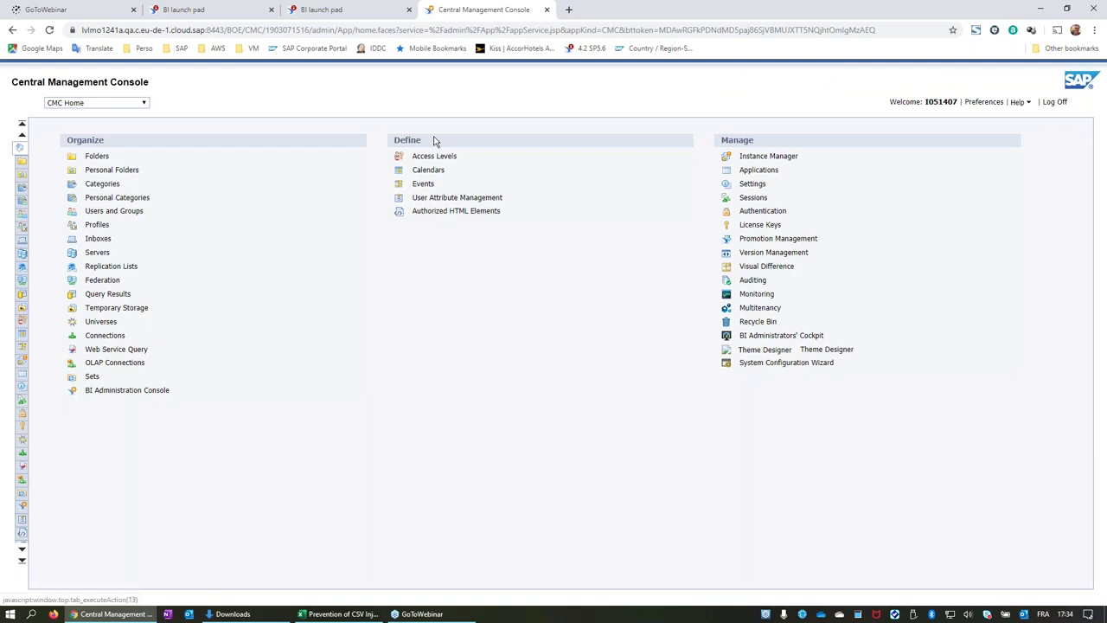
{"action": "left_click", "coordinate": [449, 213]}
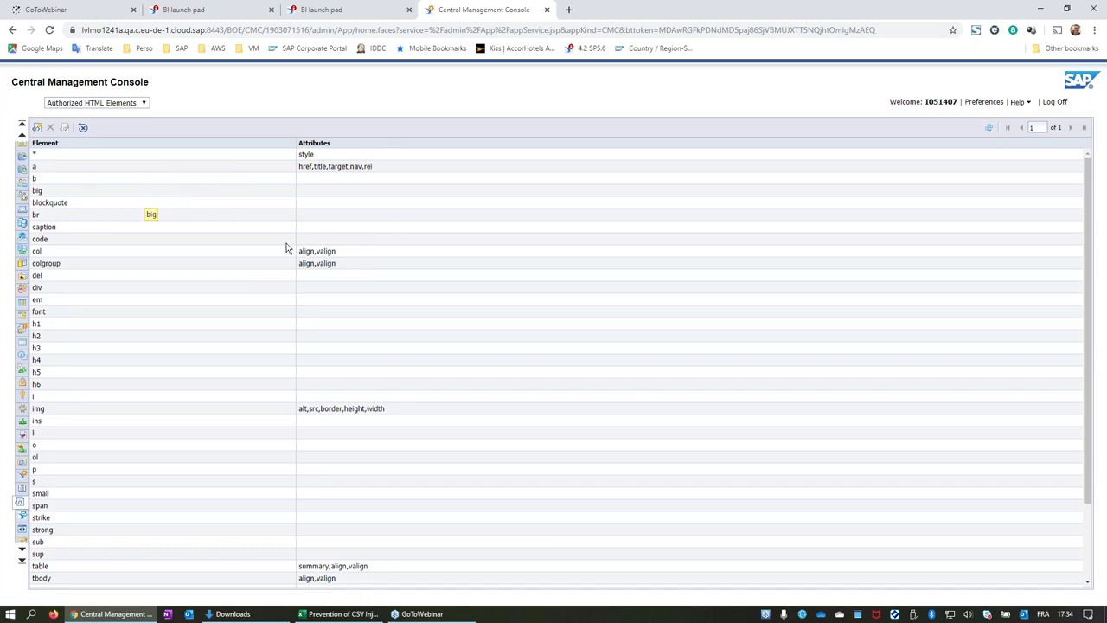
{"action": "left_click", "coordinate": [78, 276]}
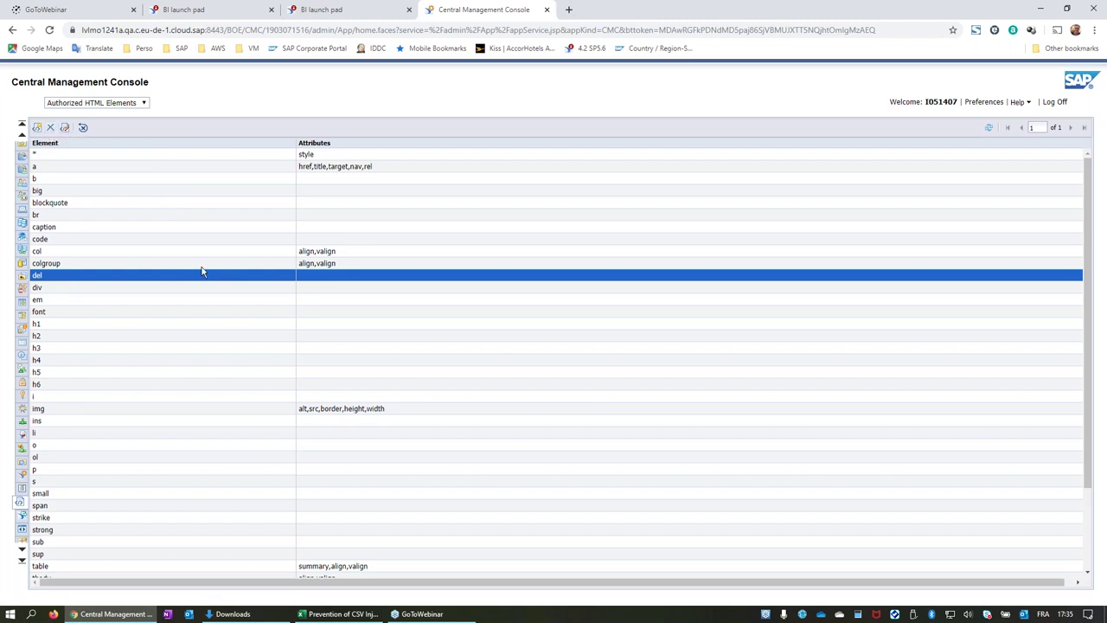
{"action": "left_click", "coordinate": [143, 267]}
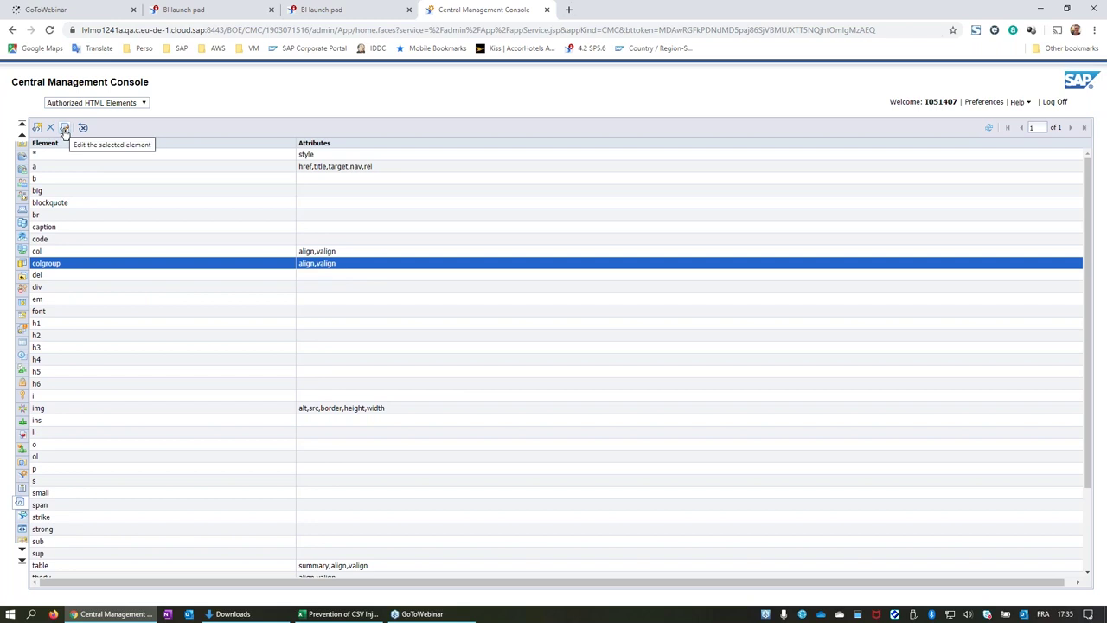
{"action": "left_click", "coordinate": [65, 130]}
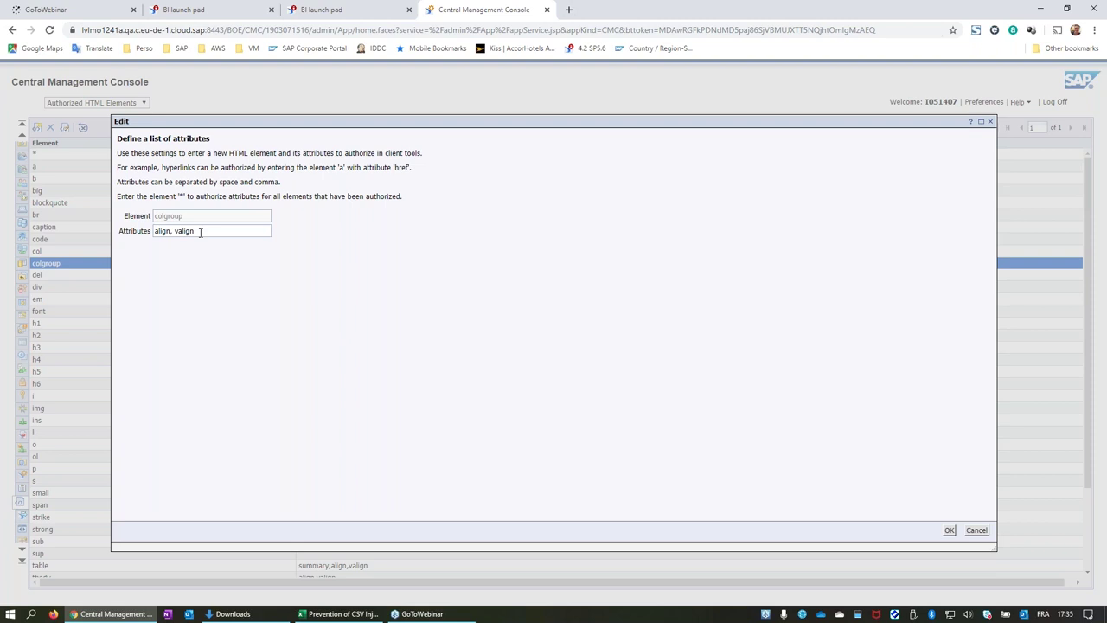
{"action": "left_click", "coordinate": [976, 531]}
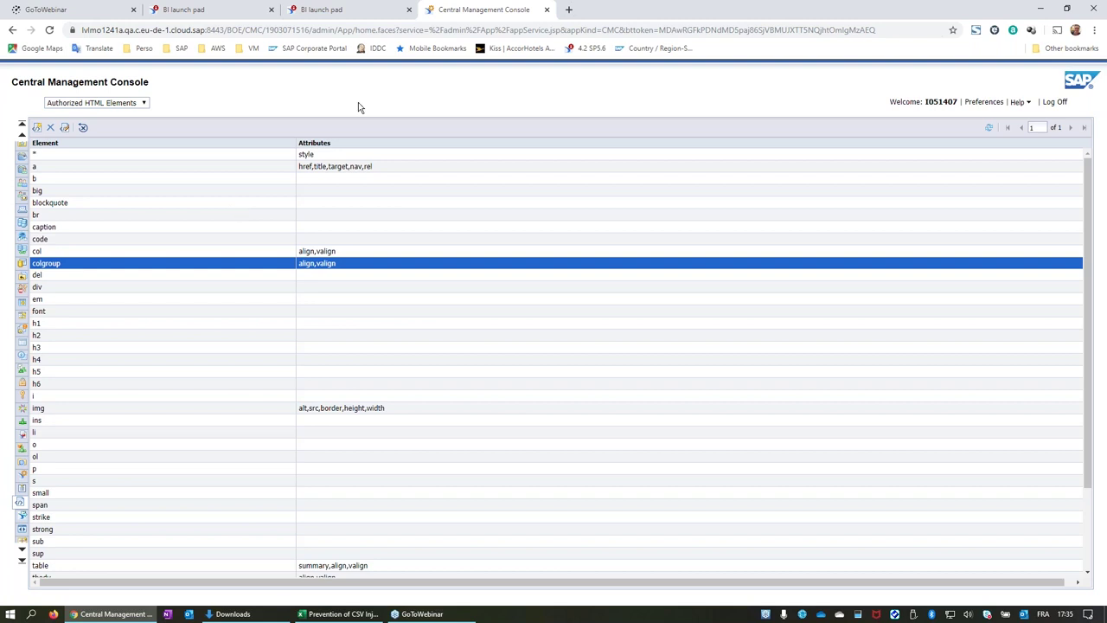
Show the Prevention of CSV Injection: 4.2 SP5 report in the Web Intelligence demo document.
{"action": "left_click", "coordinate": [336, 11]}
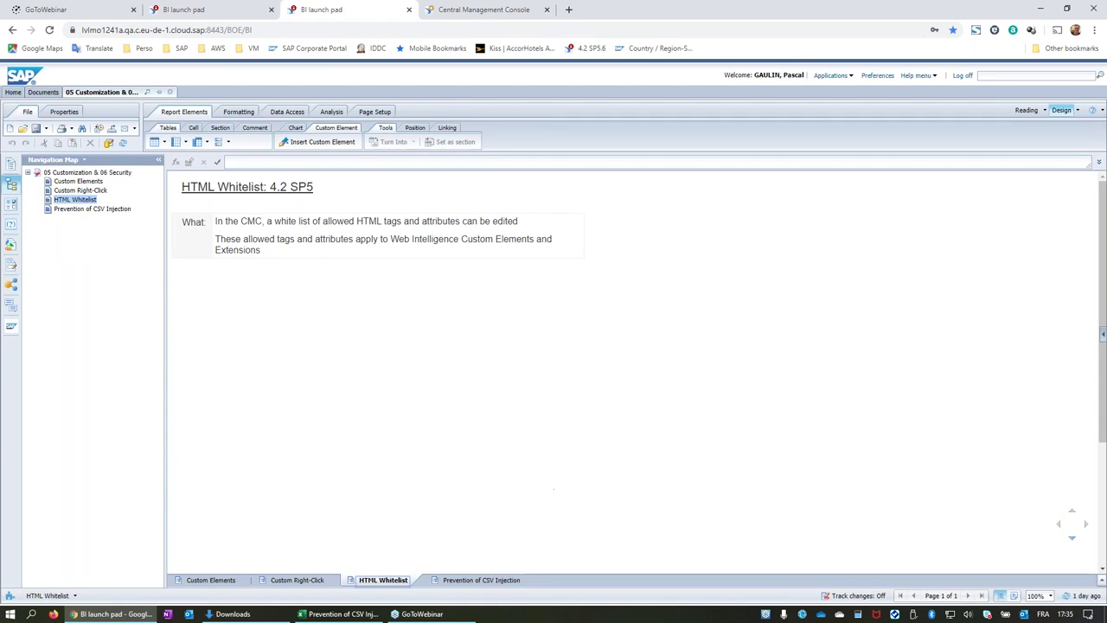
{"action": "left_click", "coordinate": [486, 581]}
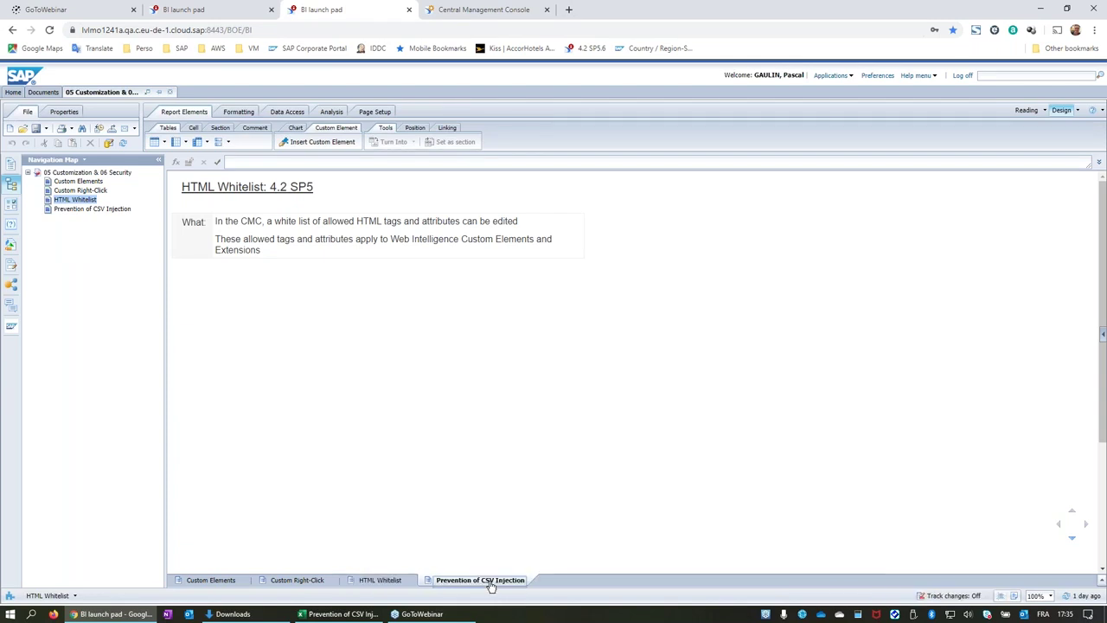
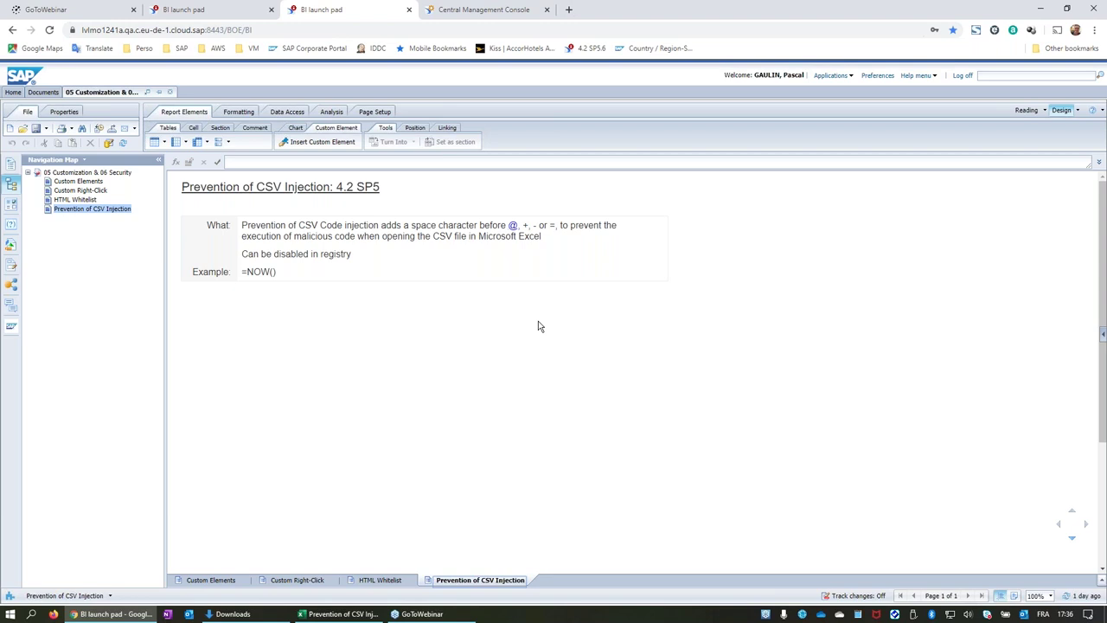
Inspect the =NOW() example and description cells in the CSV Injection table, then bring the exported CSV forward in Excel.
{"action": "left_click", "coordinate": [457, 253]}
{"action": "left_click", "coordinate": [273, 340]}
{"action": "left_click", "coordinate": [257, 277]}
{"action": "left_click", "coordinate": [245, 277]}
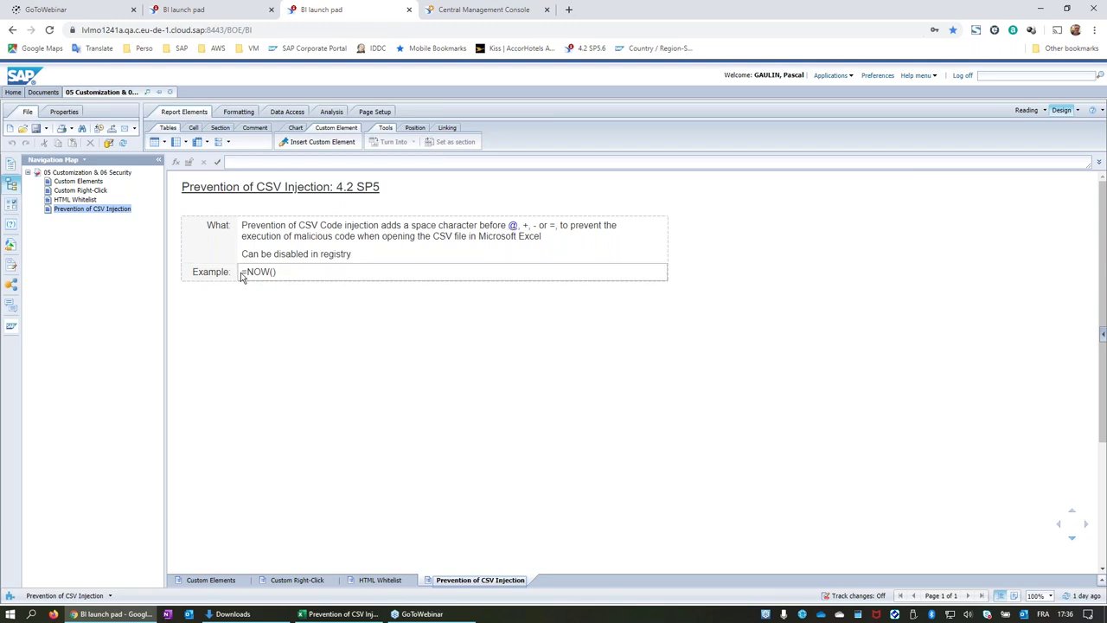
{"action": "left_click", "coordinate": [515, 225]}
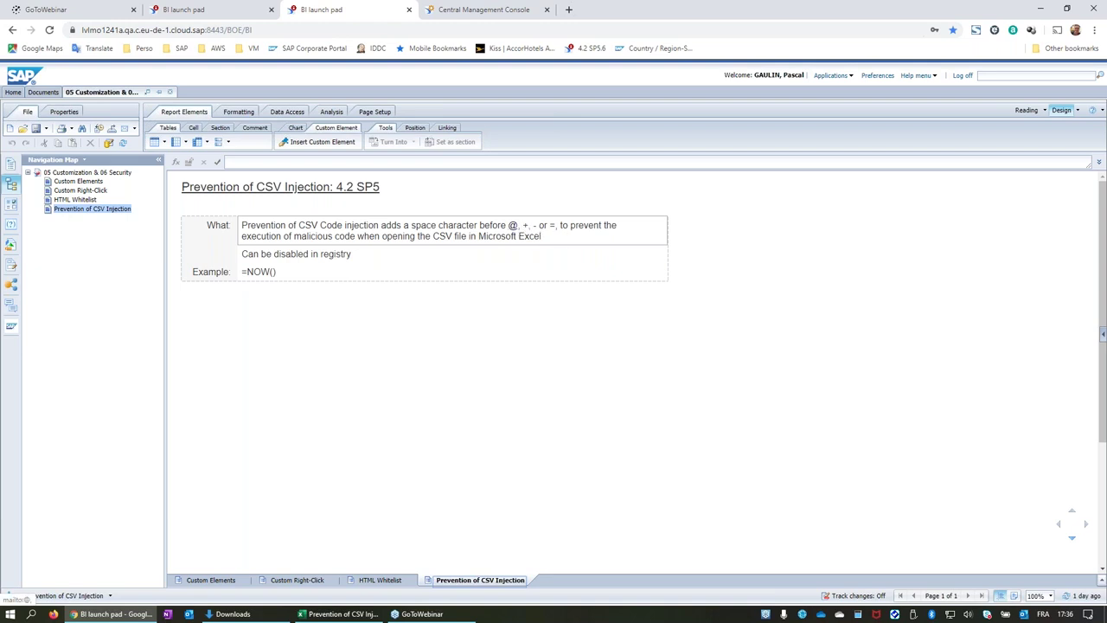
{"action": "left_click", "coordinate": [320, 299]}
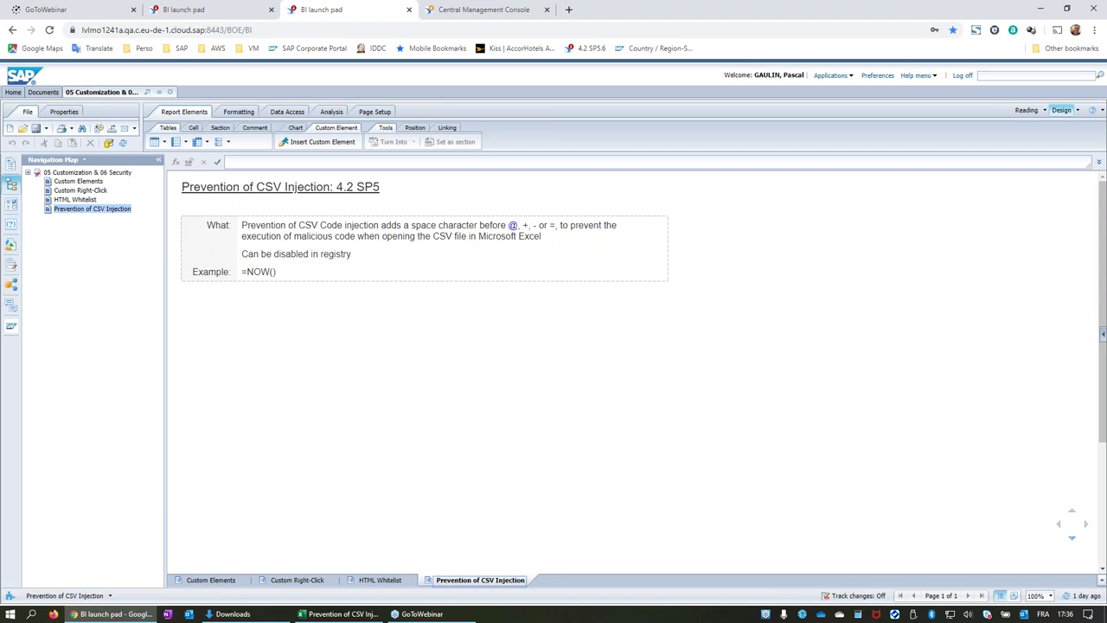
{"action": "left_click", "coordinate": [241, 275]}
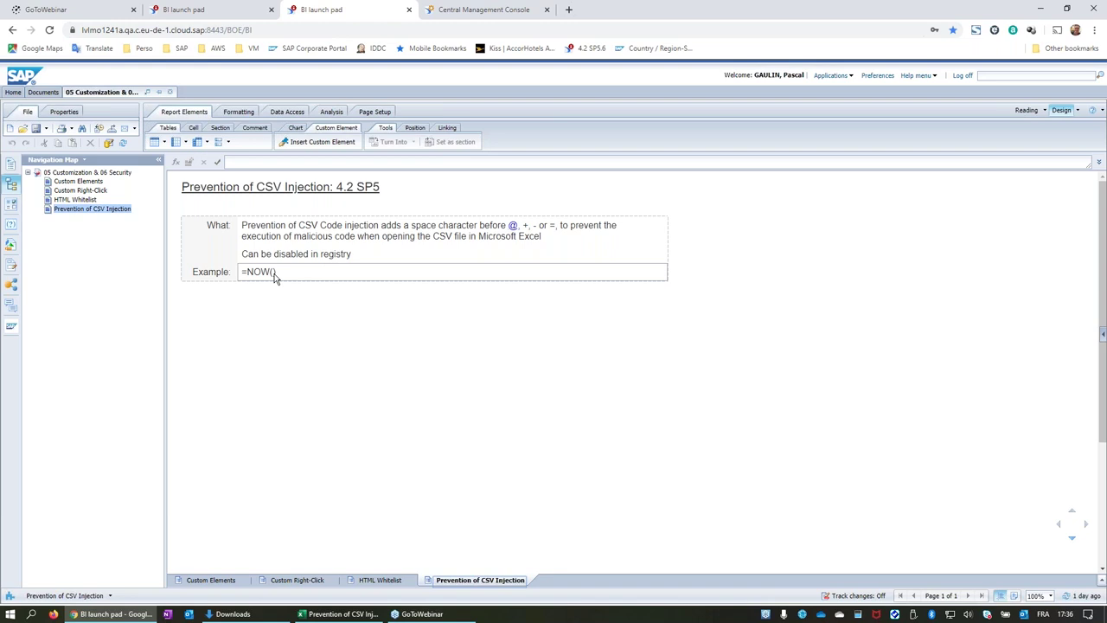
{"action": "left_click", "coordinate": [286, 187]}
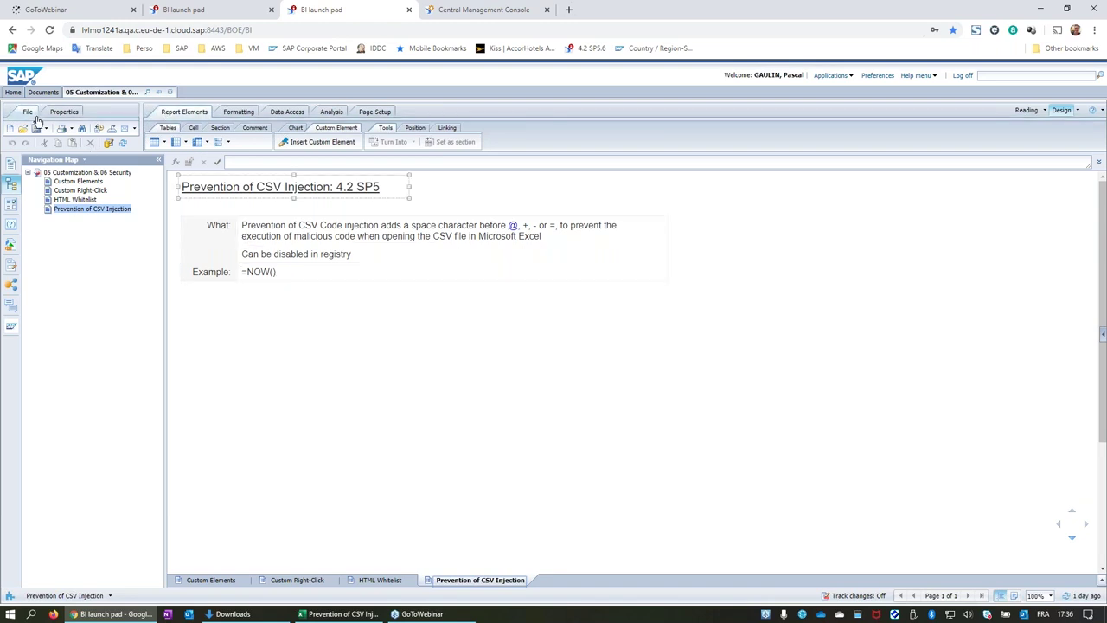
{"action": "left_click", "coordinate": [378, 427]}
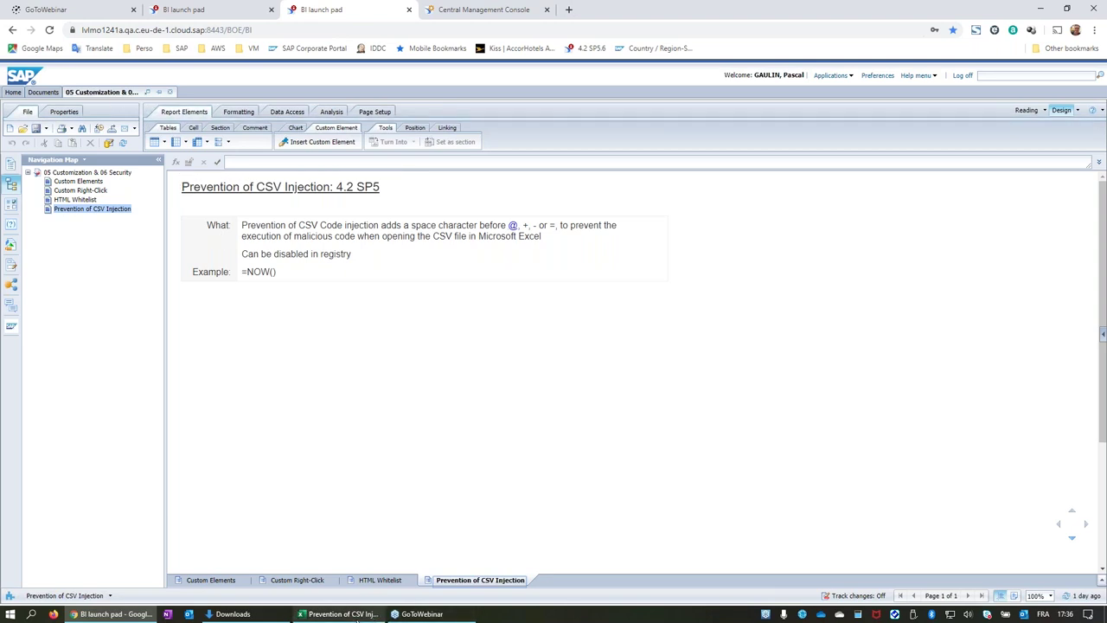
{"action": "left_click", "coordinate": [353, 616]}
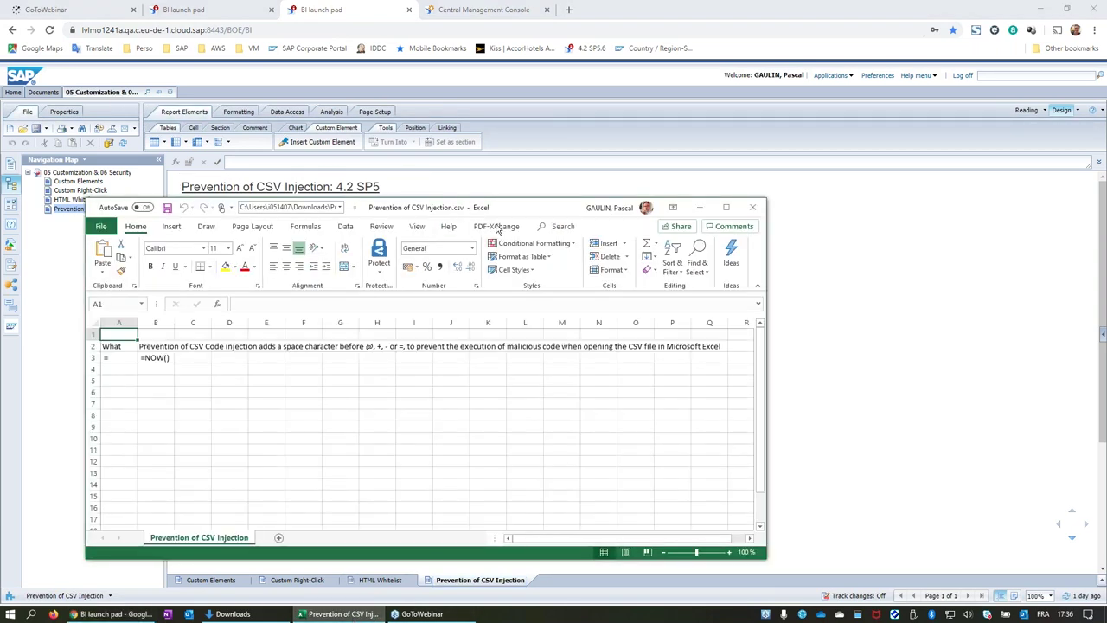
Reposition the Excel window and zoom the sheet to 160%.
{"action": "left_click_drag", "start_coordinate": [513, 208], "coordinate": [481, 54]}
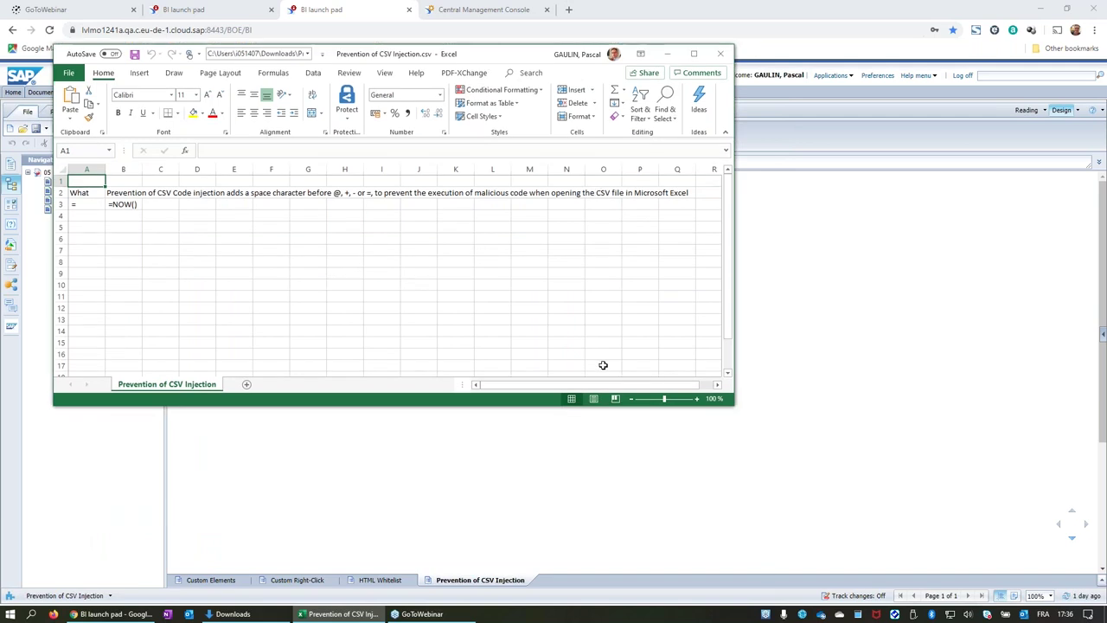
{"action": "left_click", "coordinate": [697, 398]}
{"action": "left_click", "coordinate": [697, 399]}
{"action": "left_click", "coordinate": [697, 398]}
{"action": "left_click", "coordinate": [696, 399]}
{"action": "left_click", "coordinate": [697, 398]}
{"action": "left_click", "coordinate": [697, 399]}
{"action": "left_click_drag", "start_coordinate": [530, 63], "coordinate": [664, 73]}
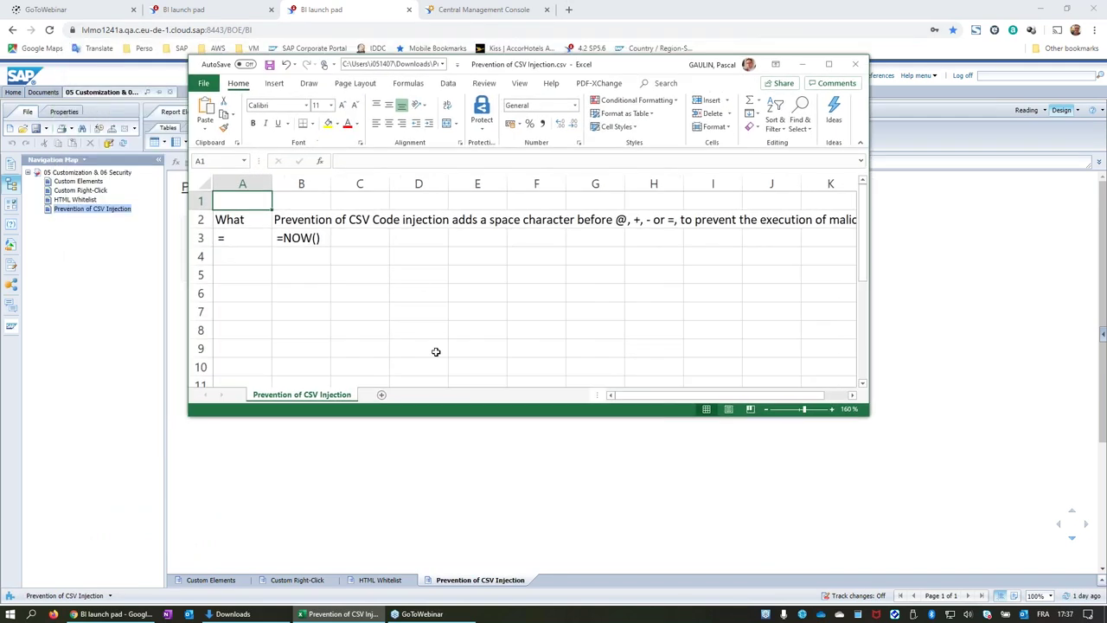
Delete B3's leading space so =NOW() shows 10/12/2019 17:37, then minimize Excel.
{"action": "left_click", "coordinate": [288, 239]}
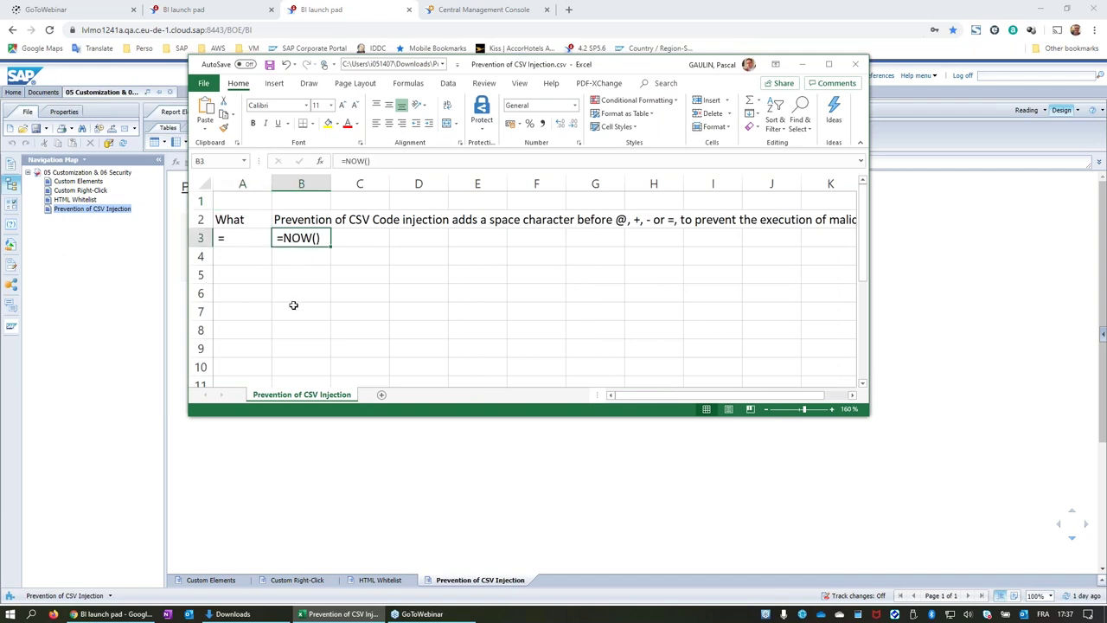
{"action": "left_click", "coordinate": [337, 161]}
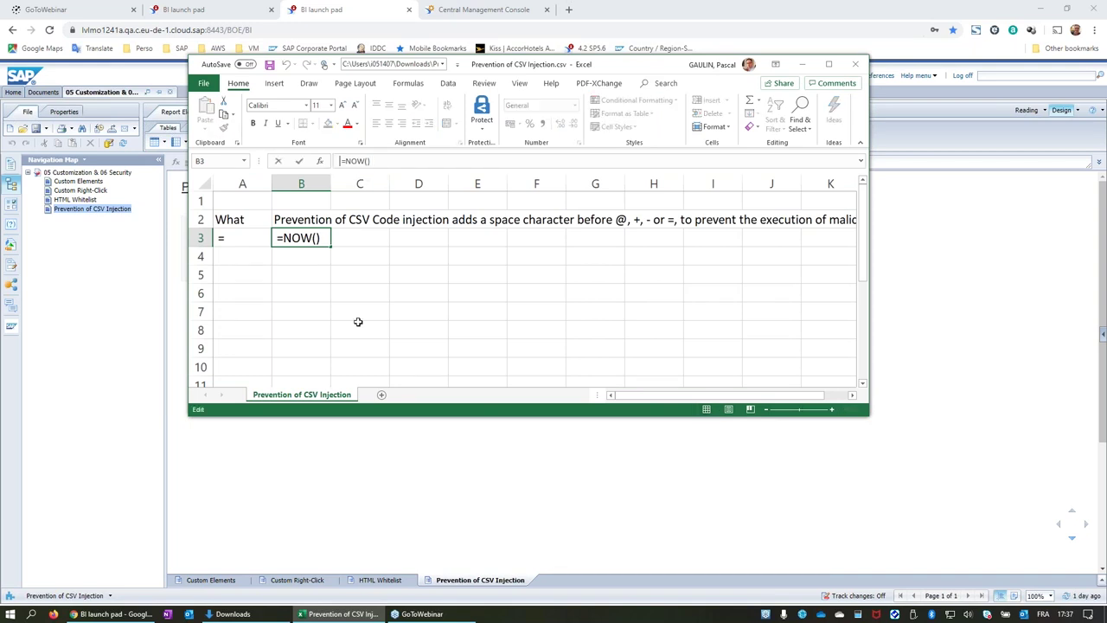
{"action": "key", "text": "BackSpace"}
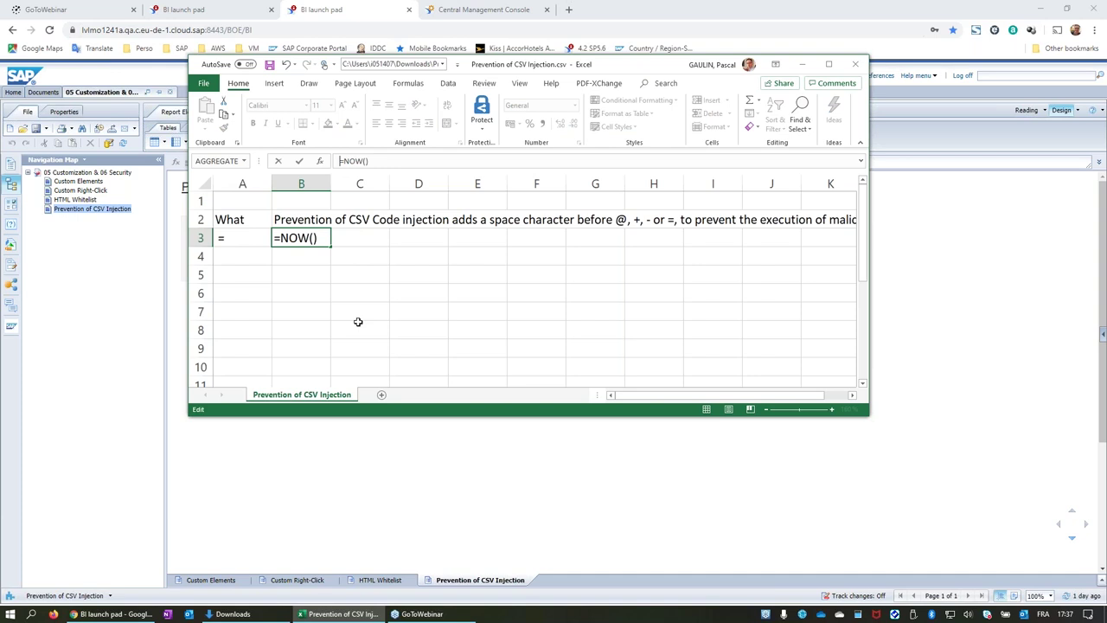
{"action": "key", "text": "Return"}
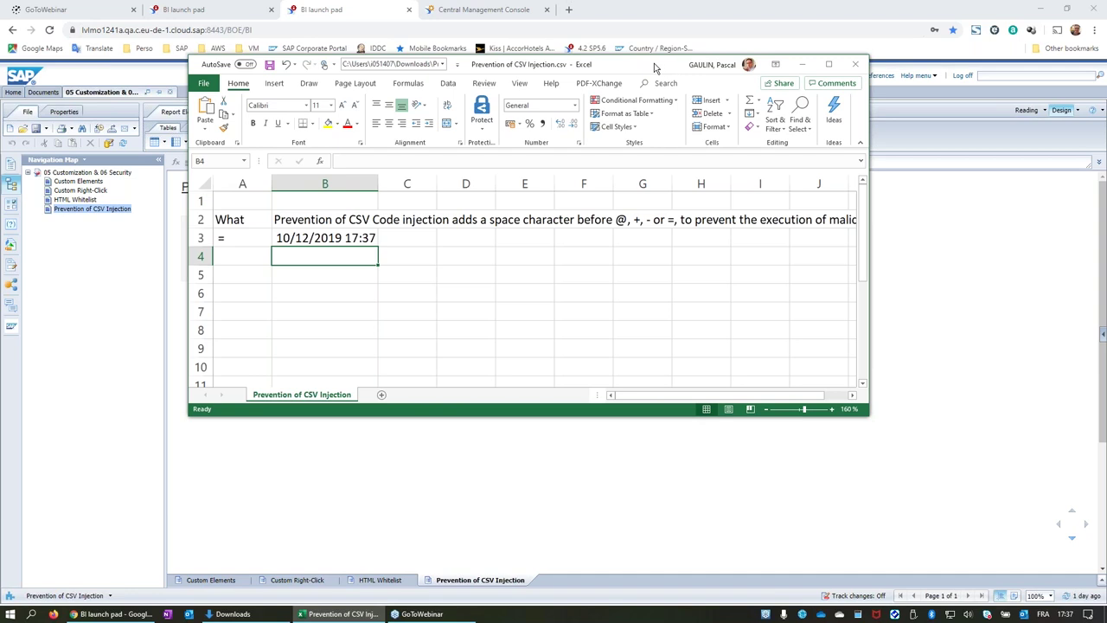
{"action": "left_click_drag", "start_coordinate": [657, 69], "coordinate": [697, 102]}
{"action": "left_click", "coordinate": [842, 96]}
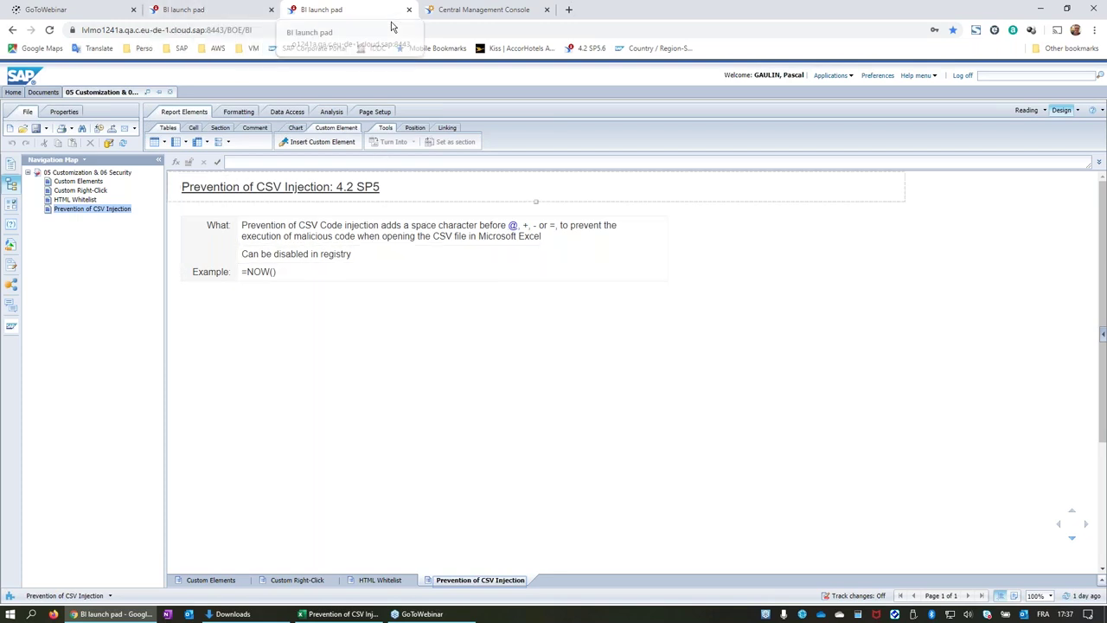
From the launch pad home, open 04 Prompt Variants from Recently Viewed Documents and refresh its data.
{"action": "left_click", "coordinate": [212, 199]}
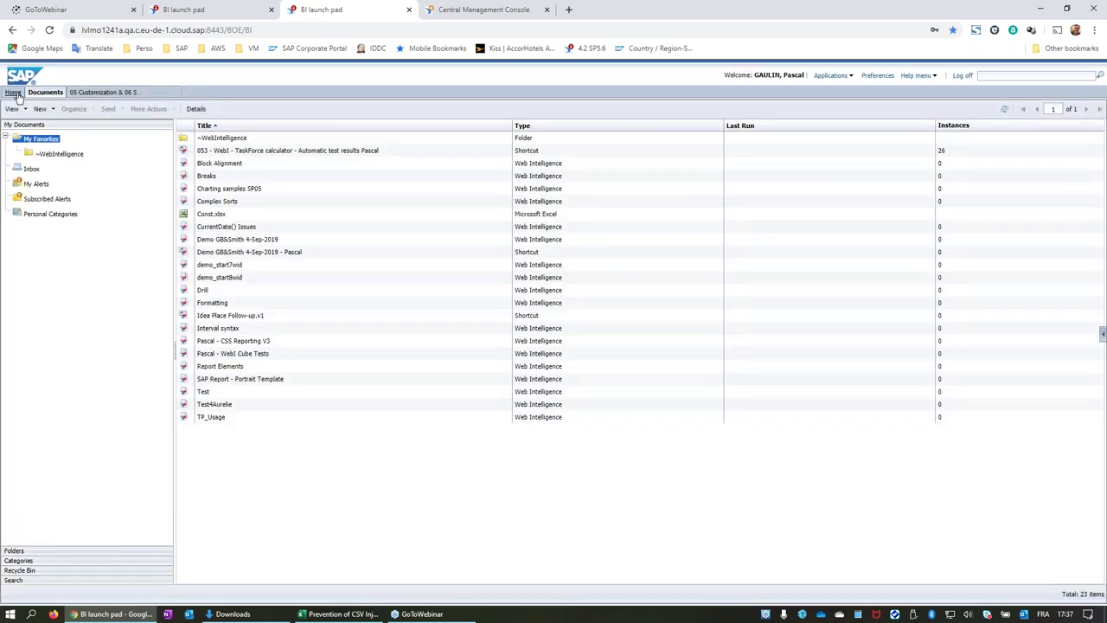
{"action": "left_click", "coordinate": [13, 92]}
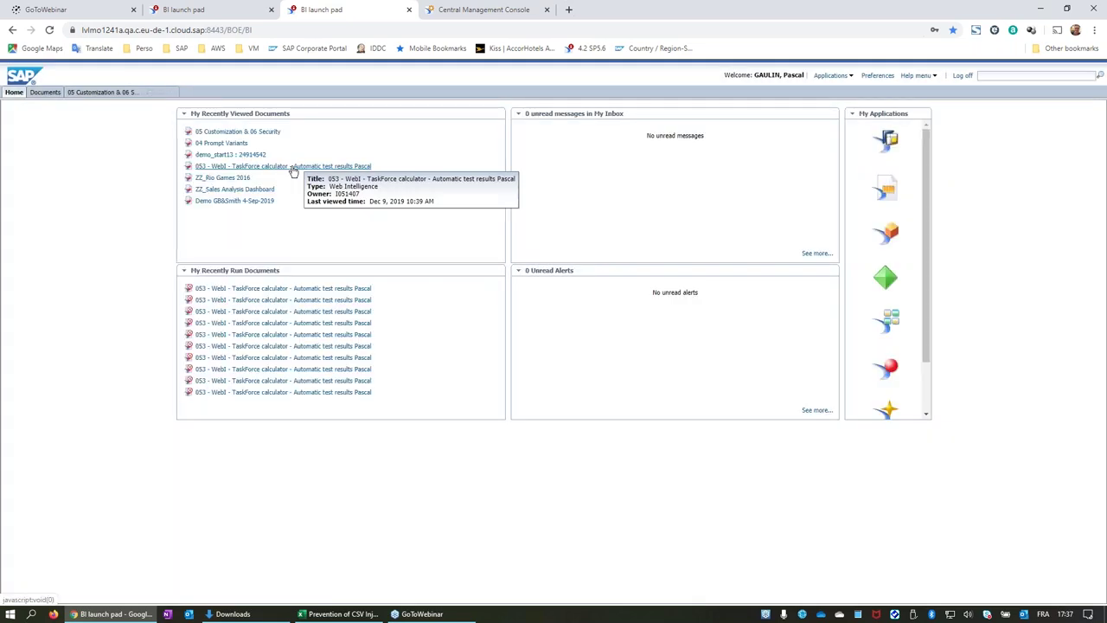
{"action": "left_click", "coordinate": [220, 144]}
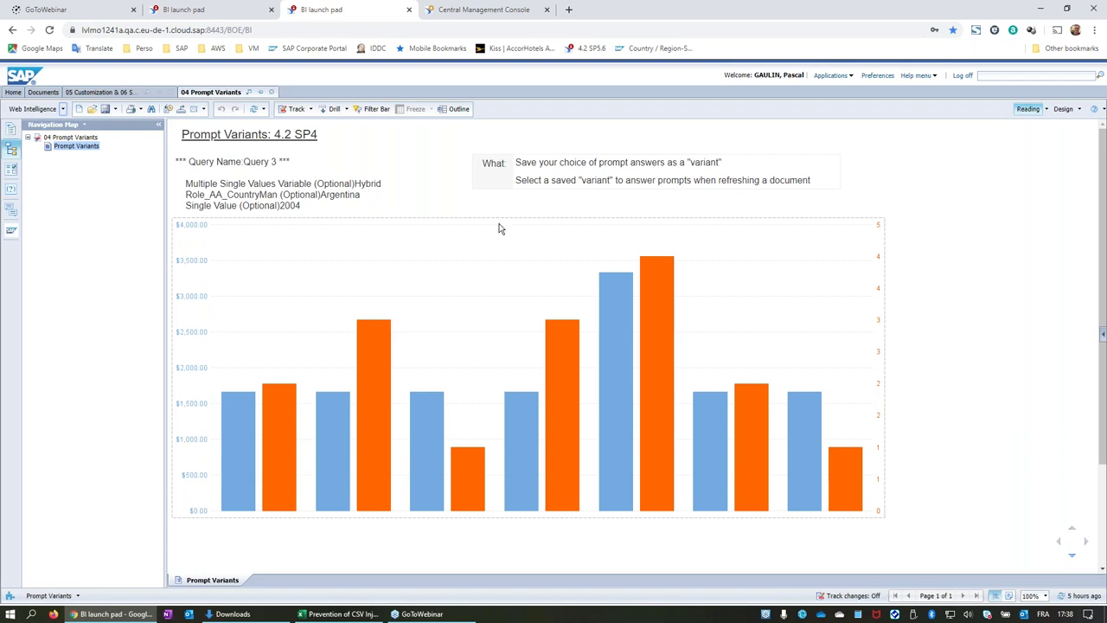
{"action": "left_click", "coordinate": [254, 109]}
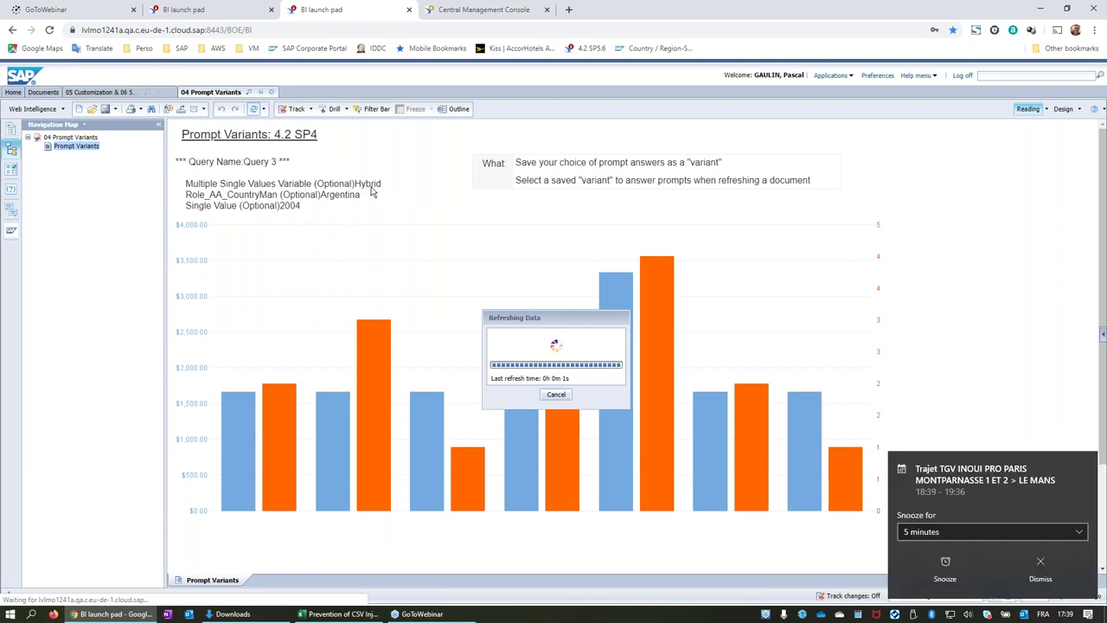
Dismiss the reminder and apply the Argentina, then Canada prompt variants.
{"action": "left_click", "coordinate": [1034, 590]}
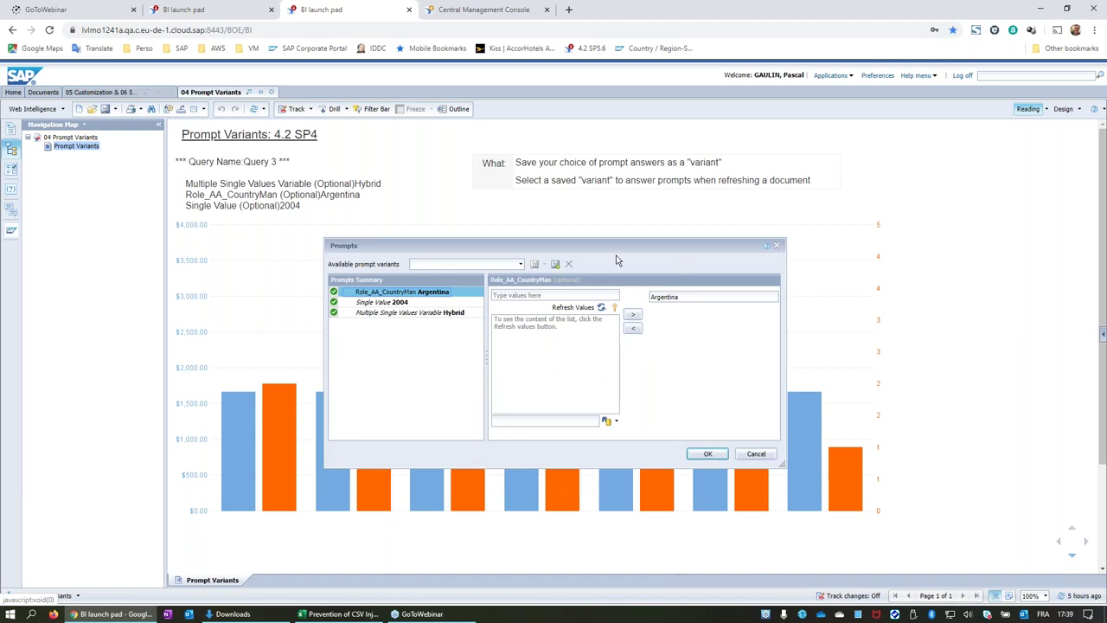
{"action": "left_click", "coordinate": [520, 264]}
{"action": "left_click", "coordinate": [496, 279]}
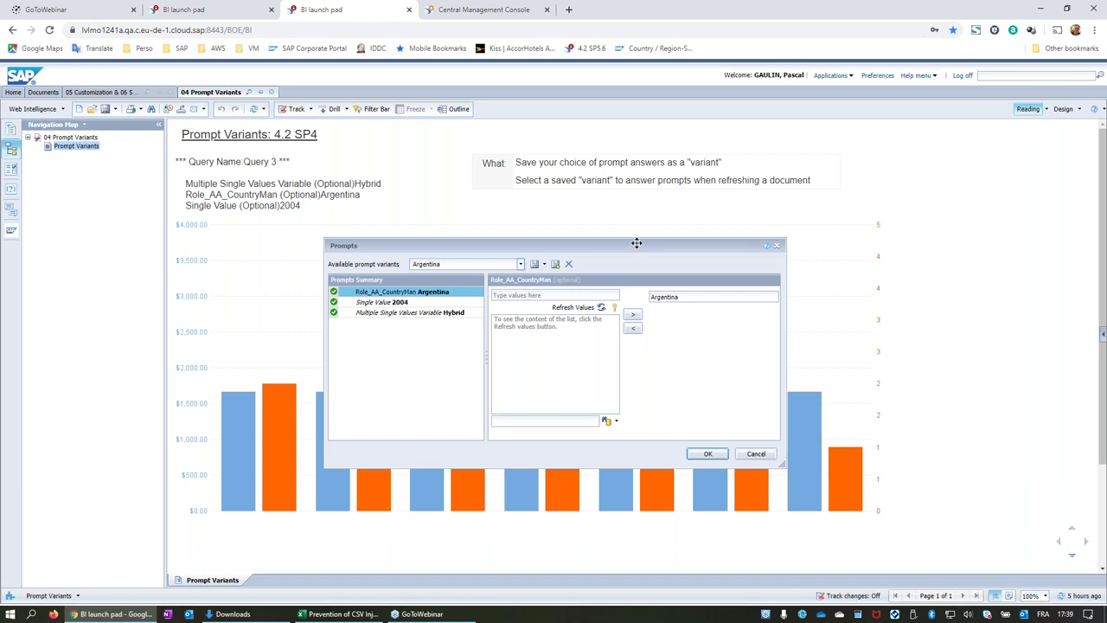
{"action": "left_click_drag", "start_coordinate": [637, 243], "coordinate": [582, 195]}
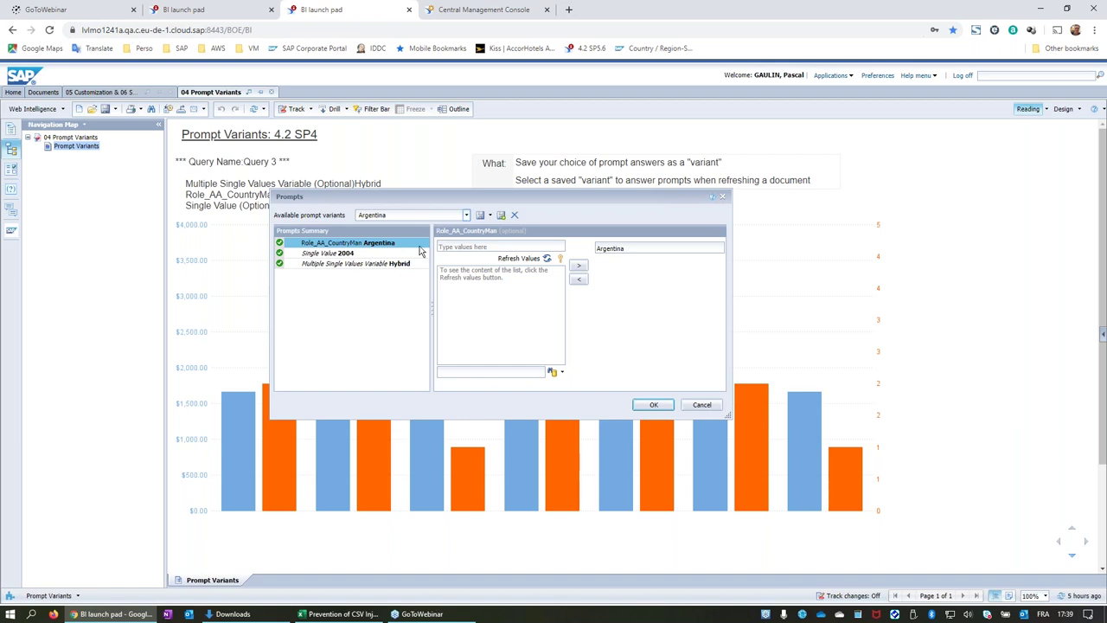
{"action": "left_click", "coordinate": [467, 216]}
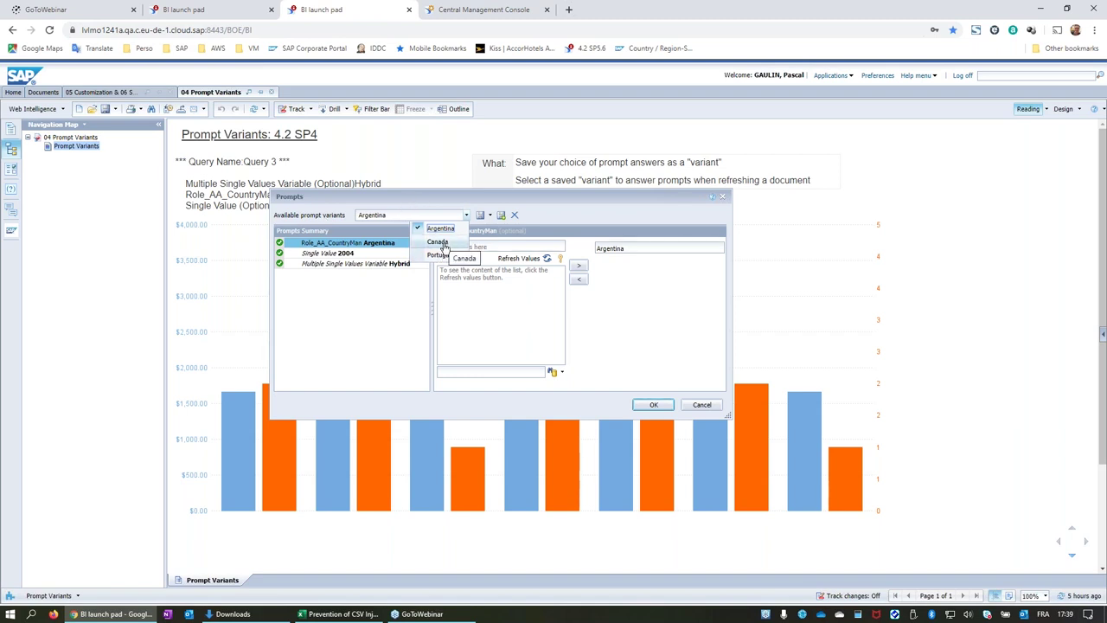
{"action": "left_click", "coordinate": [438, 242]}
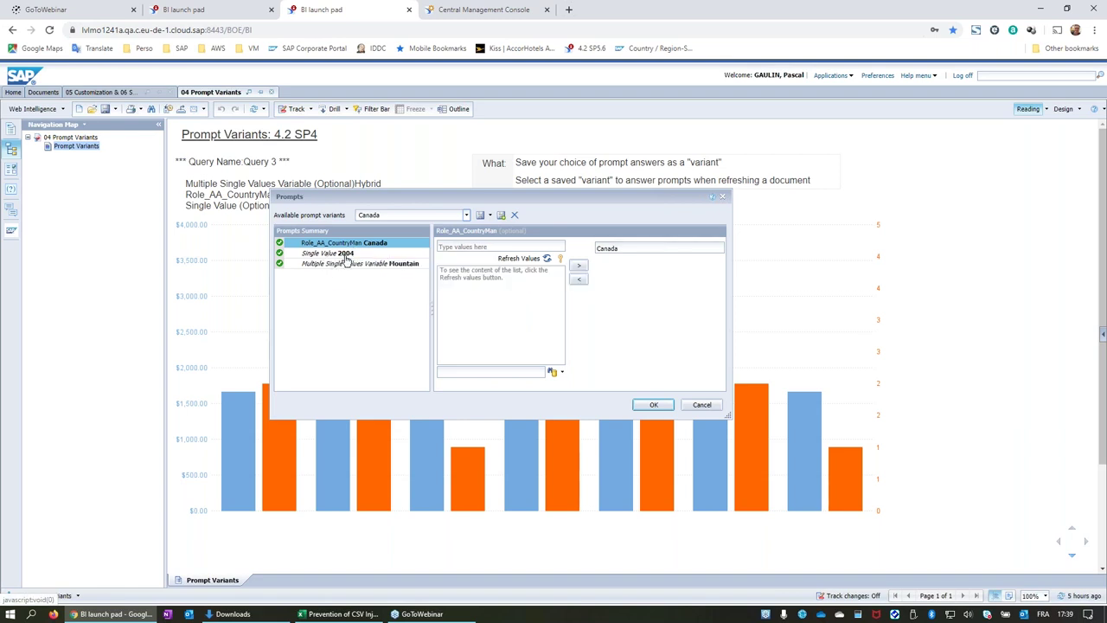
Apply the Portugal variant and check the third prompt's Competition value in the widened summary.
{"action": "left_click", "coordinate": [466, 214]}
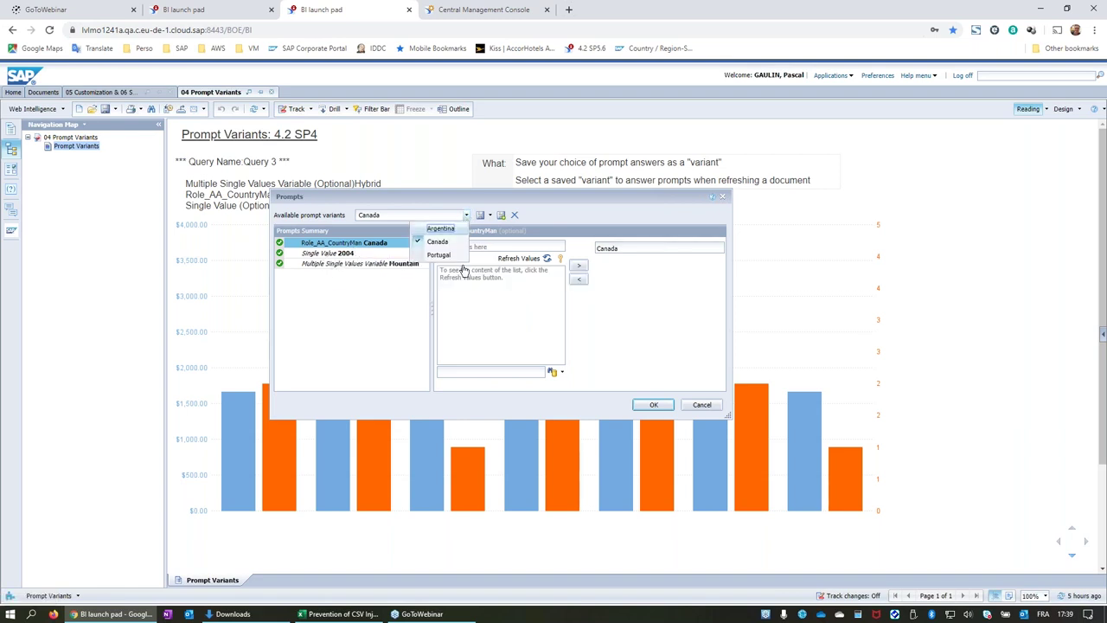
{"action": "left_click", "coordinate": [440, 256]}
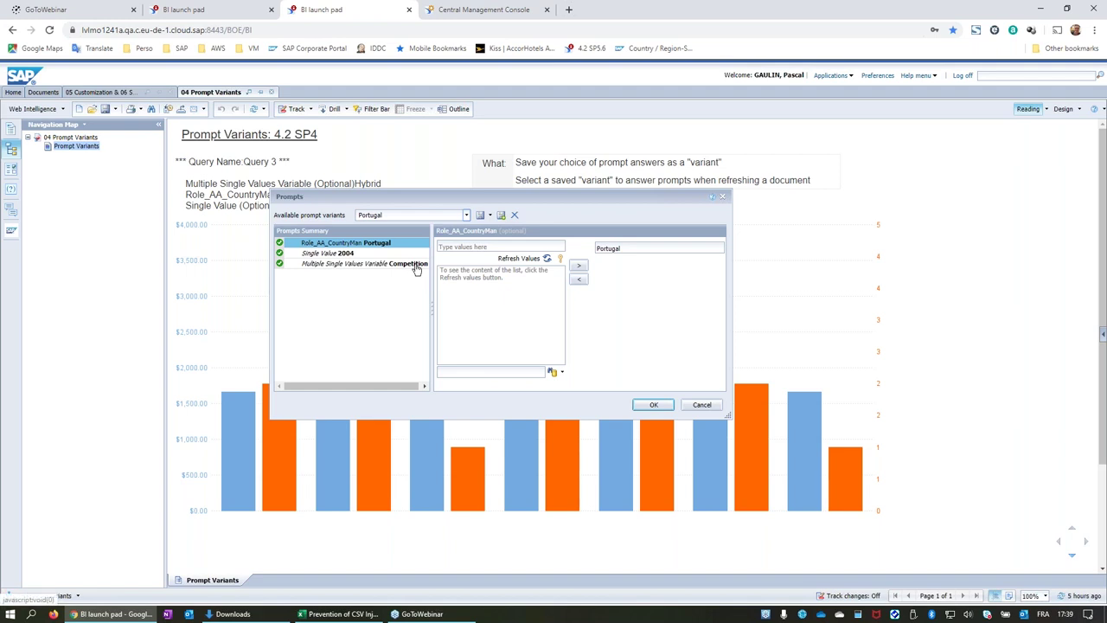
{"action": "left_click_drag", "start_coordinate": [432, 309], "coordinate": [482, 308]}
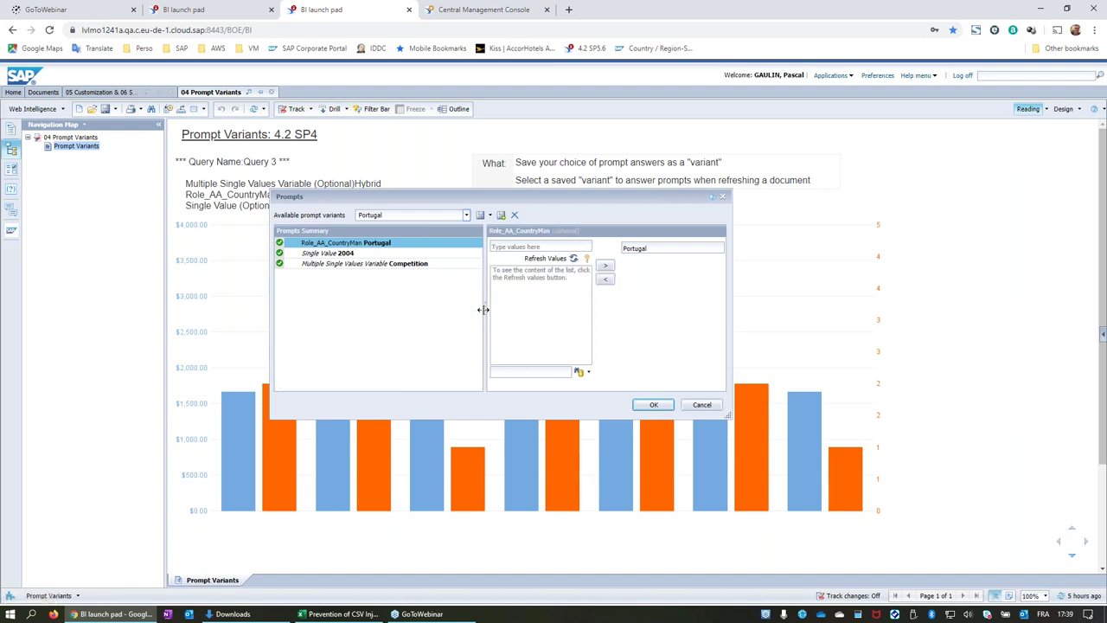
{"action": "left_click", "coordinate": [412, 267]}
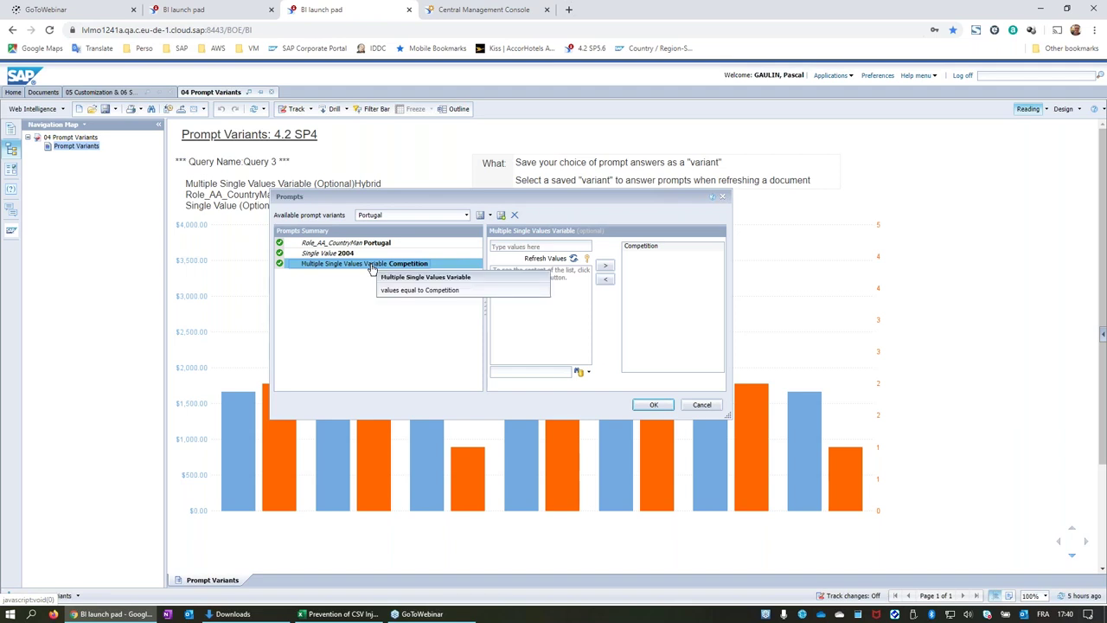
Confirm the Portugal variant answers (Portugal, 2004, Competition) to refresh the Prompt Variants chart.
{"action": "left_click", "coordinate": [546, 258]}
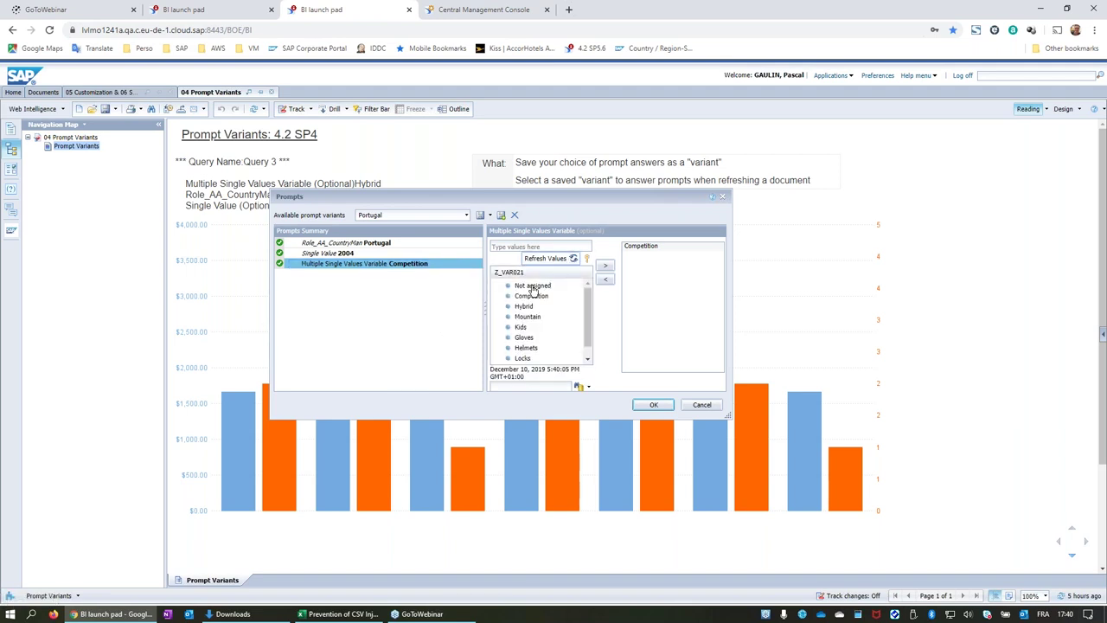
{"action": "scroll", "coordinate": [536, 327], "scroll_direction": "down", "scroll_amount": 1}
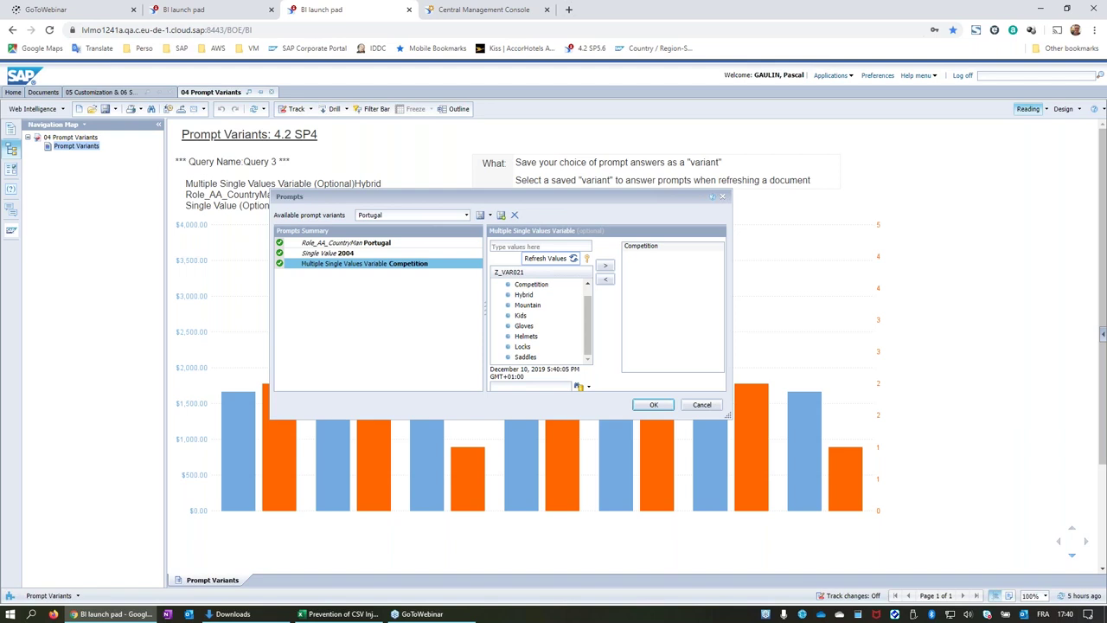
{"action": "left_click", "coordinate": [466, 215]}
{"action": "left_click_drag", "start_coordinate": [452, 203], "coordinate": [530, 203]}
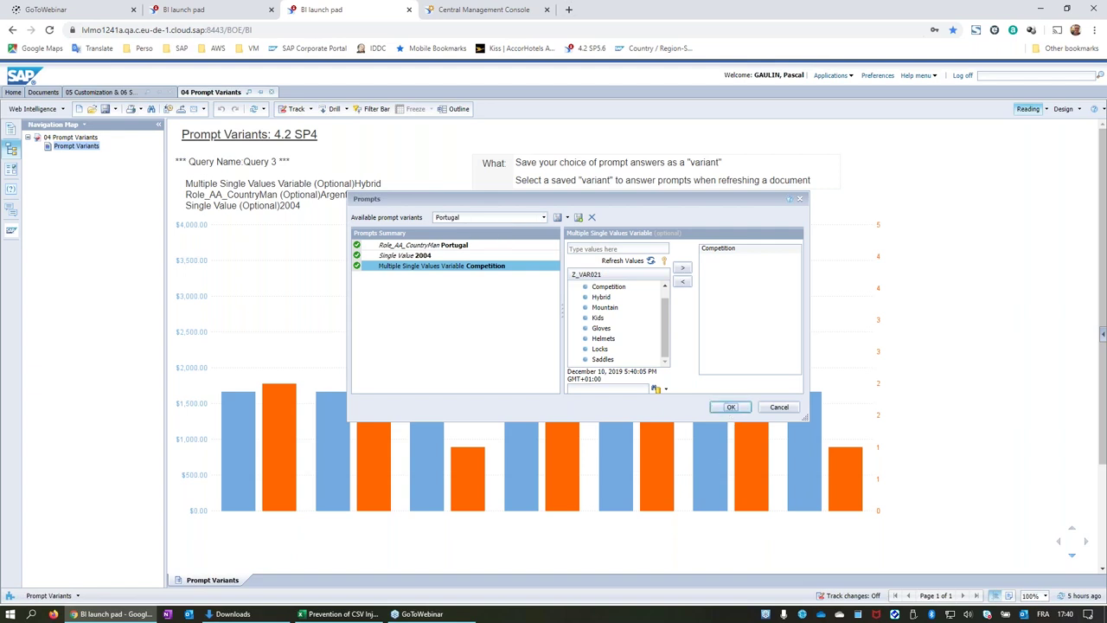
{"action": "left_click", "coordinate": [730, 408]}
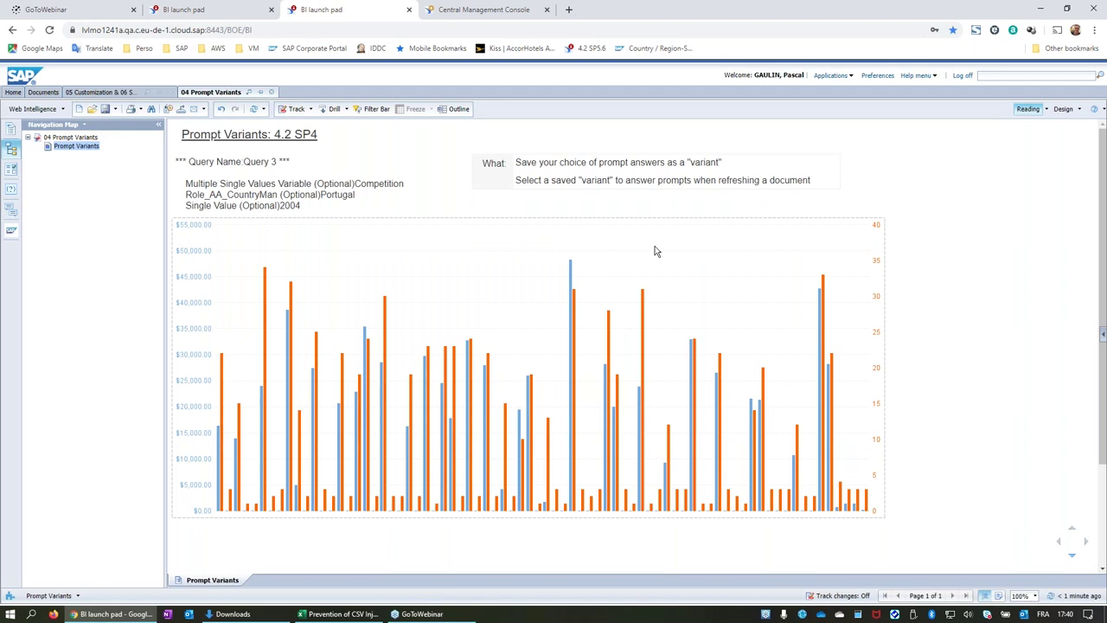
Refresh the chart with the Canada prompt variant (Mountain, Canada, 2004).
{"action": "left_click", "coordinate": [255, 113]}
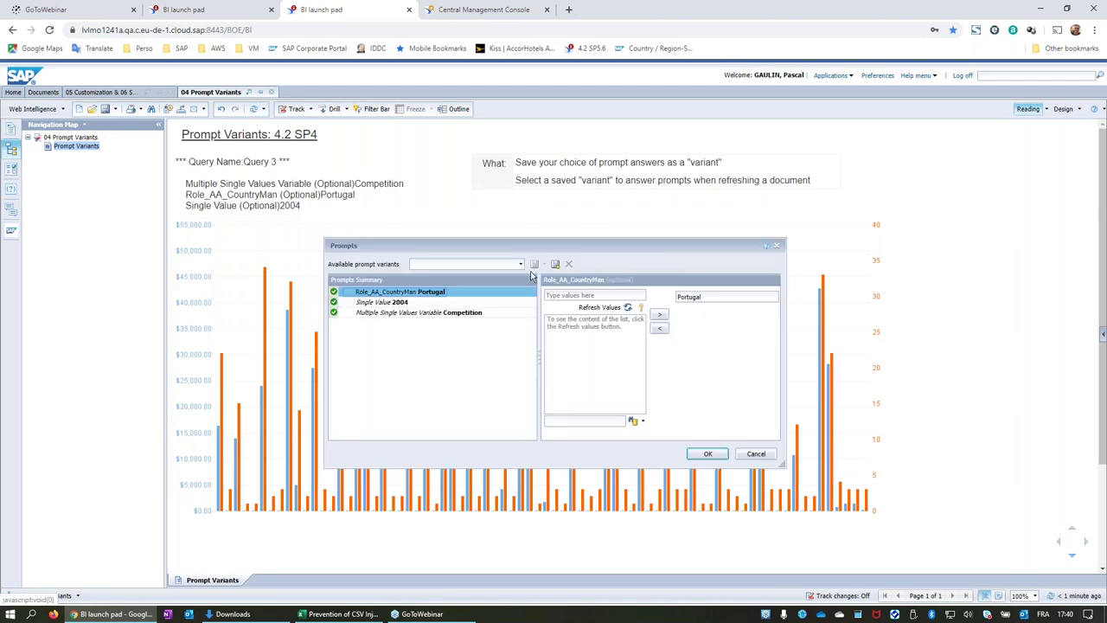
{"action": "left_click", "coordinate": [520, 264]}
{"action": "left_click", "coordinate": [493, 291]}
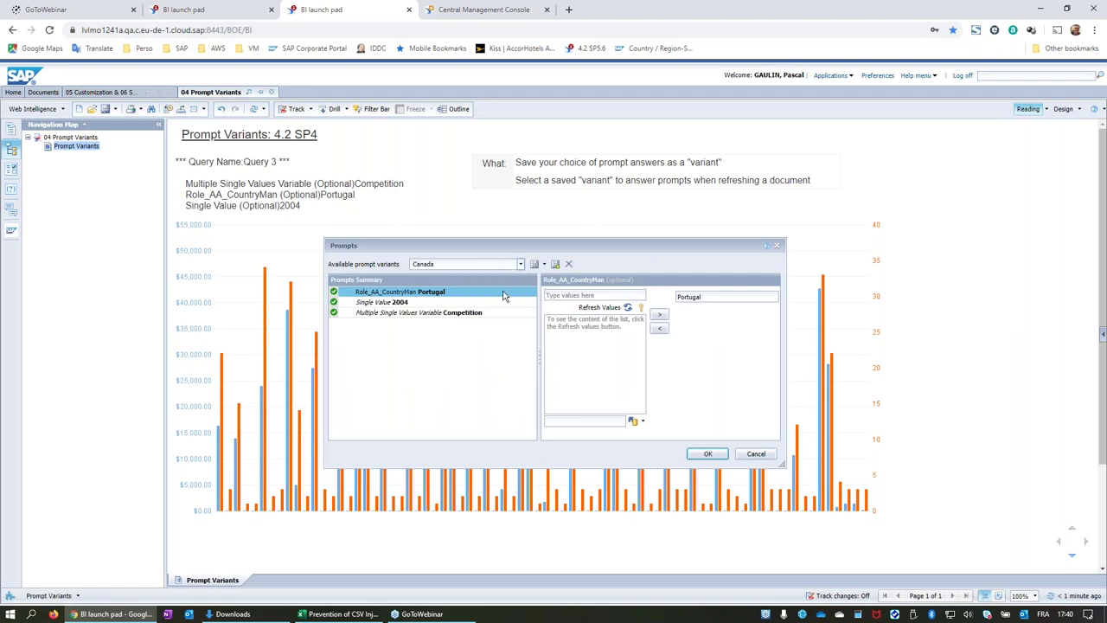
{"action": "left_click", "coordinate": [708, 453]}
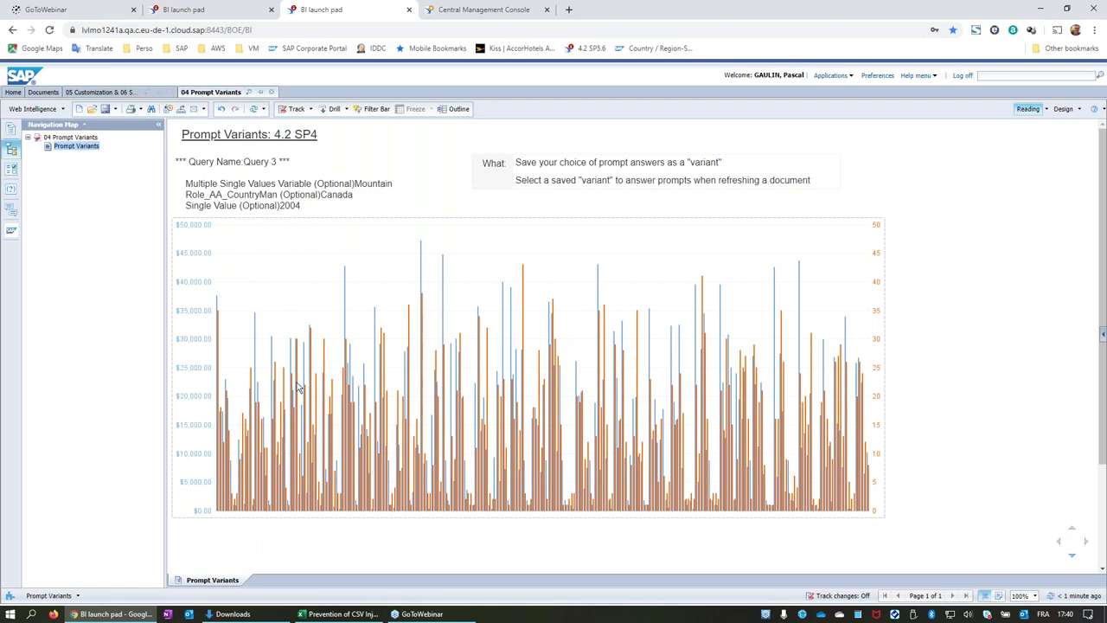
Refresh the chart again using the Argentina prompt variant.
{"action": "left_click", "coordinate": [254, 109]}
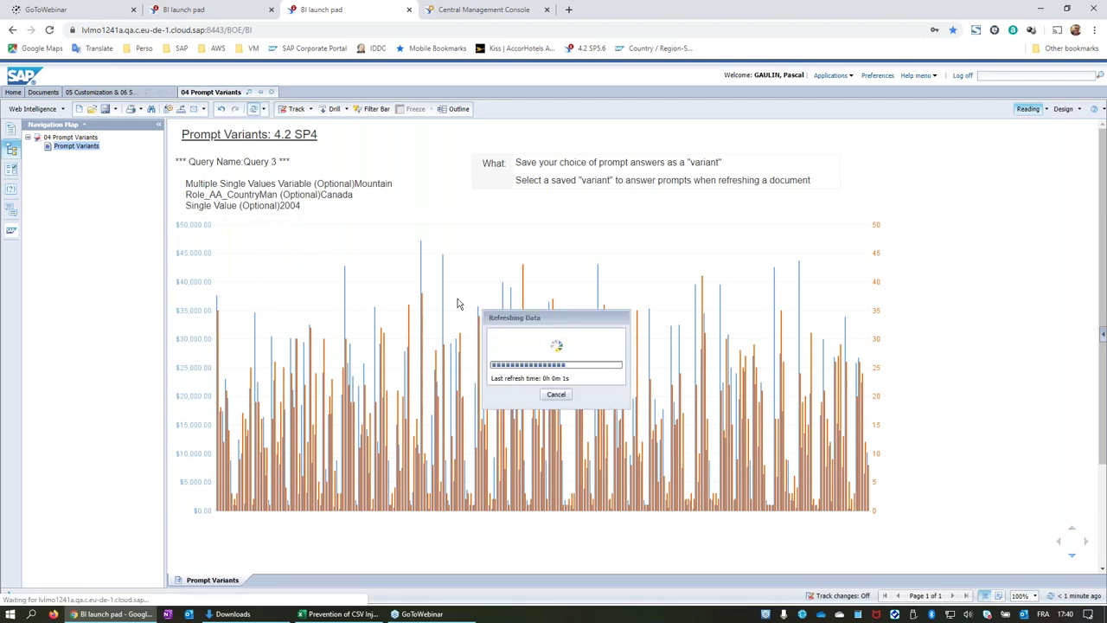
{"action": "left_click", "coordinate": [520, 264]}
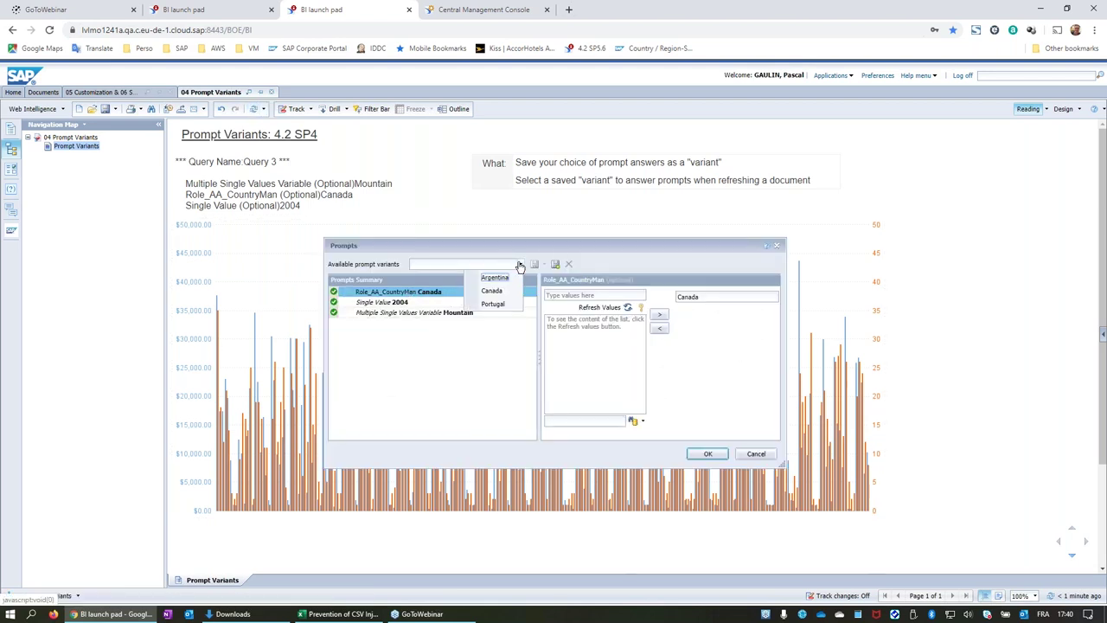
{"action": "left_click", "coordinate": [507, 278]}
{"action": "left_click", "coordinate": [708, 454]}
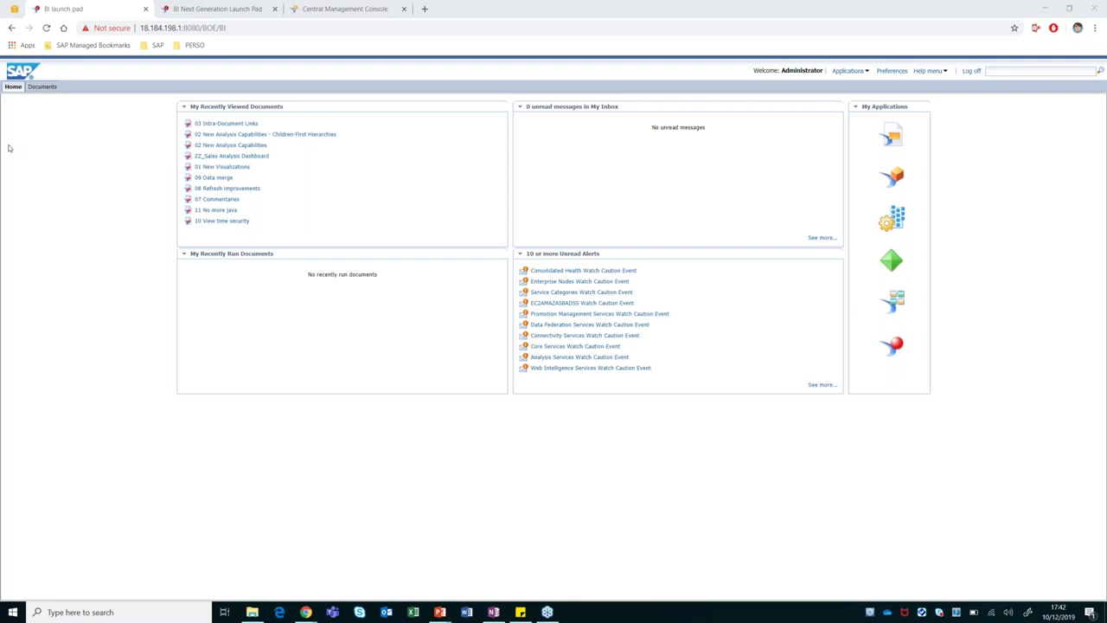
Browse Public Folders > ALL DEMOS HERE > 2019-12 webinar folder and open 07 Commentaries.
{"action": "left_click", "coordinate": [59, 89]}
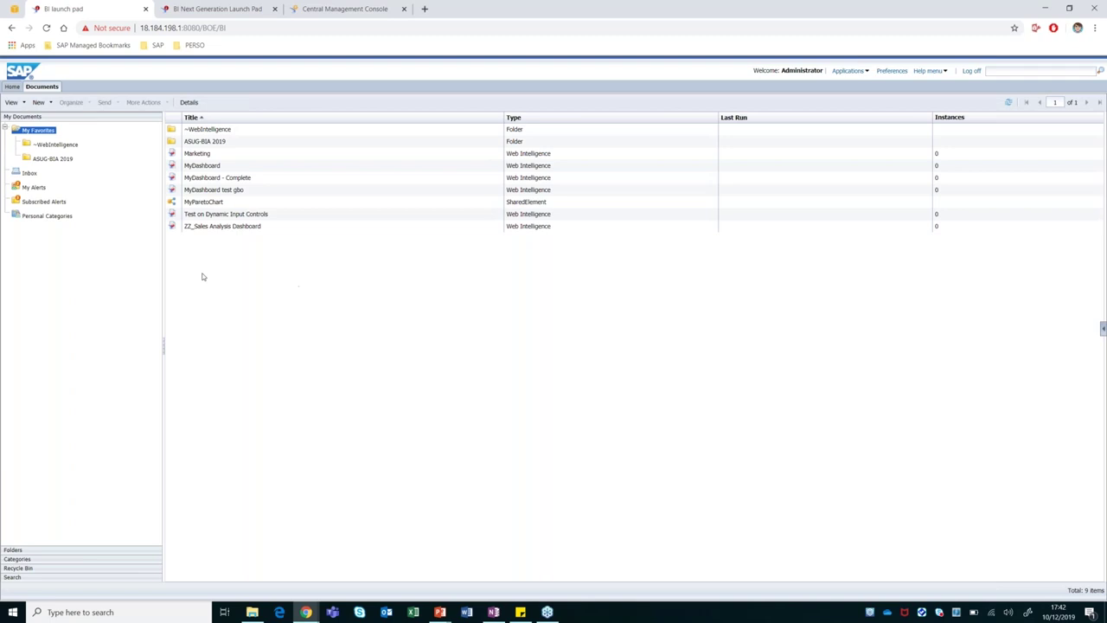
{"action": "left_click", "coordinate": [14, 549]}
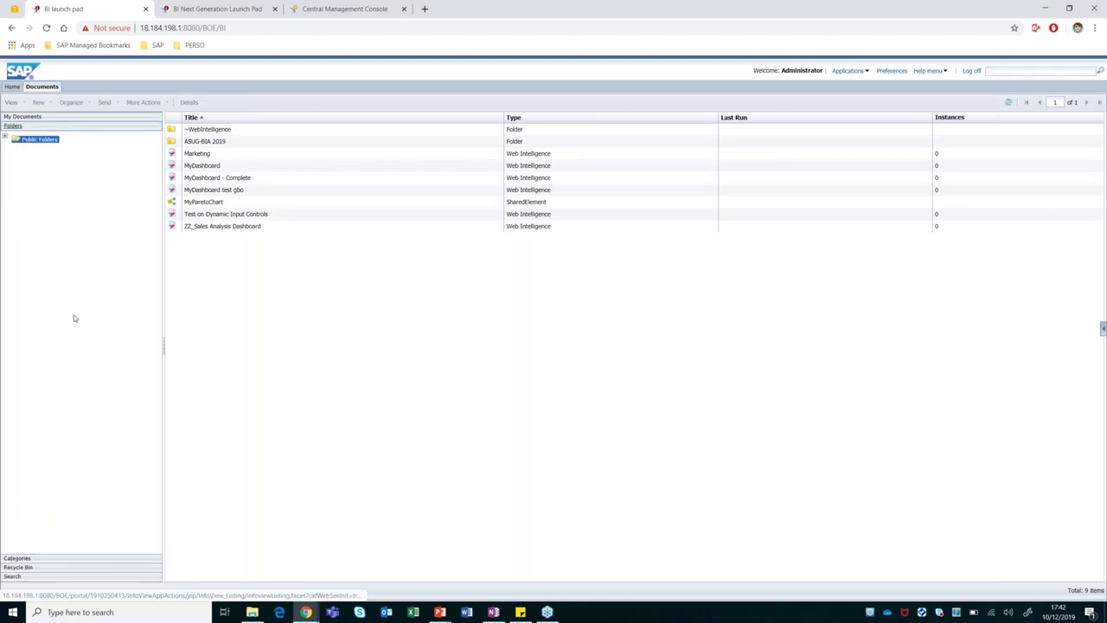
{"action": "left_click", "coordinate": [223, 131]}
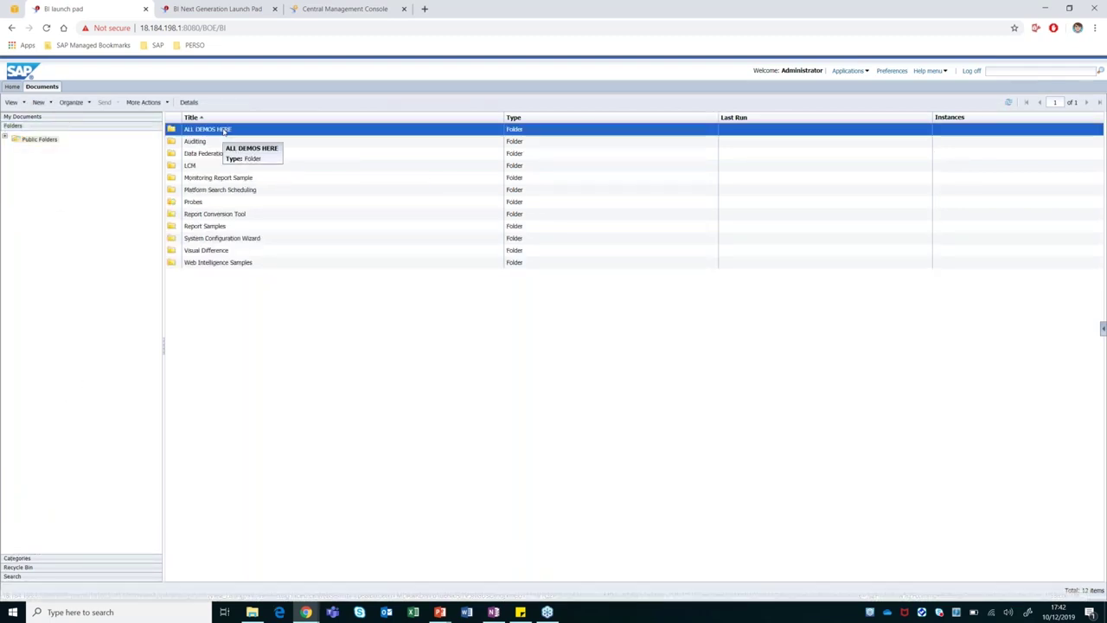
{"action": "double_click", "coordinate": [223, 130]}
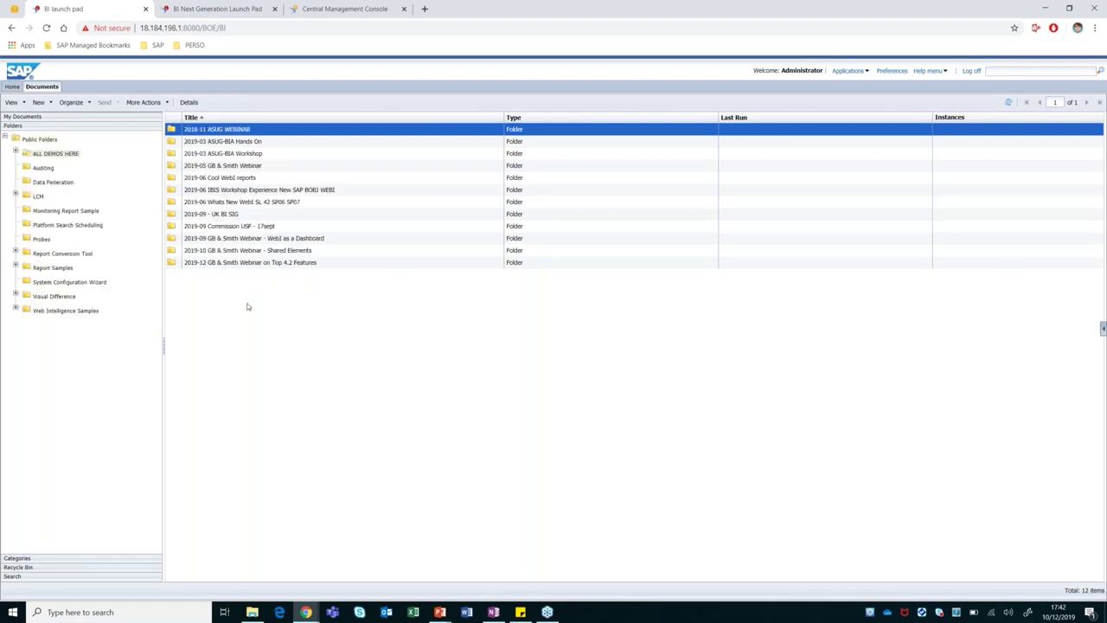
{"action": "left_click", "coordinate": [254, 263]}
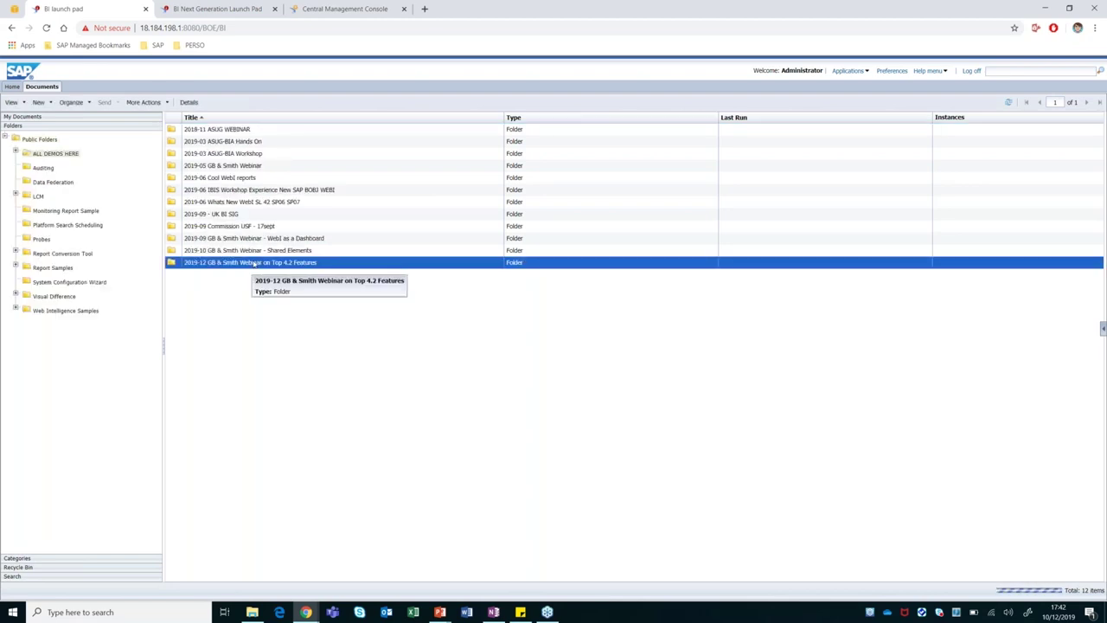
{"action": "double_click", "coordinate": [253, 263]}
{"action": "double_click", "coordinate": [220, 178]}
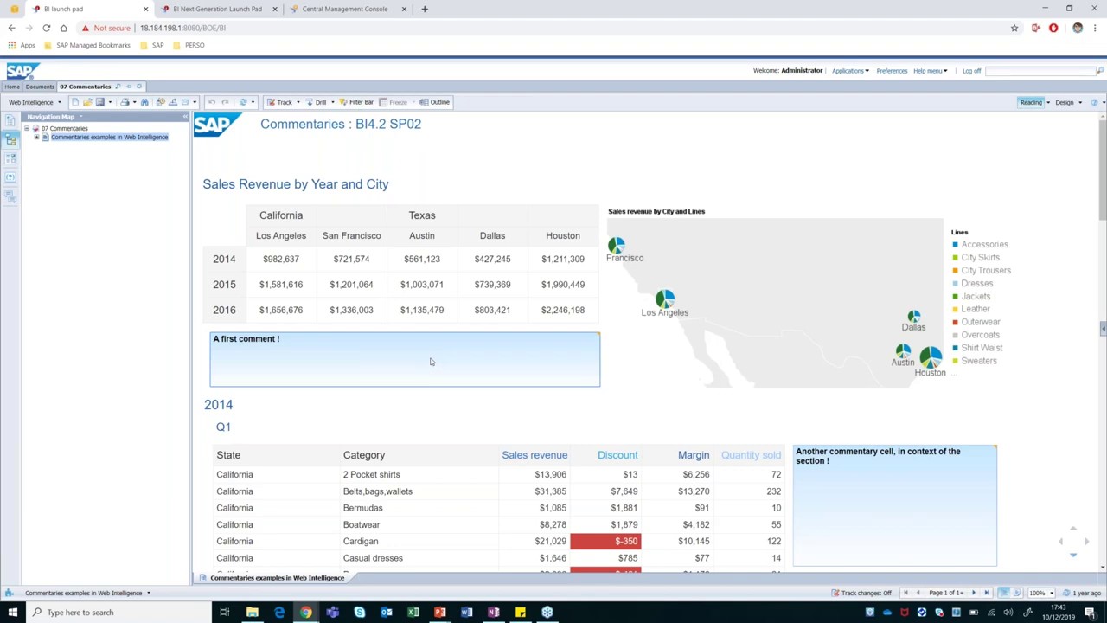
In the Comments panel, post the report comment 'ok second comment !'.
{"action": "left_click", "coordinate": [11, 197]}
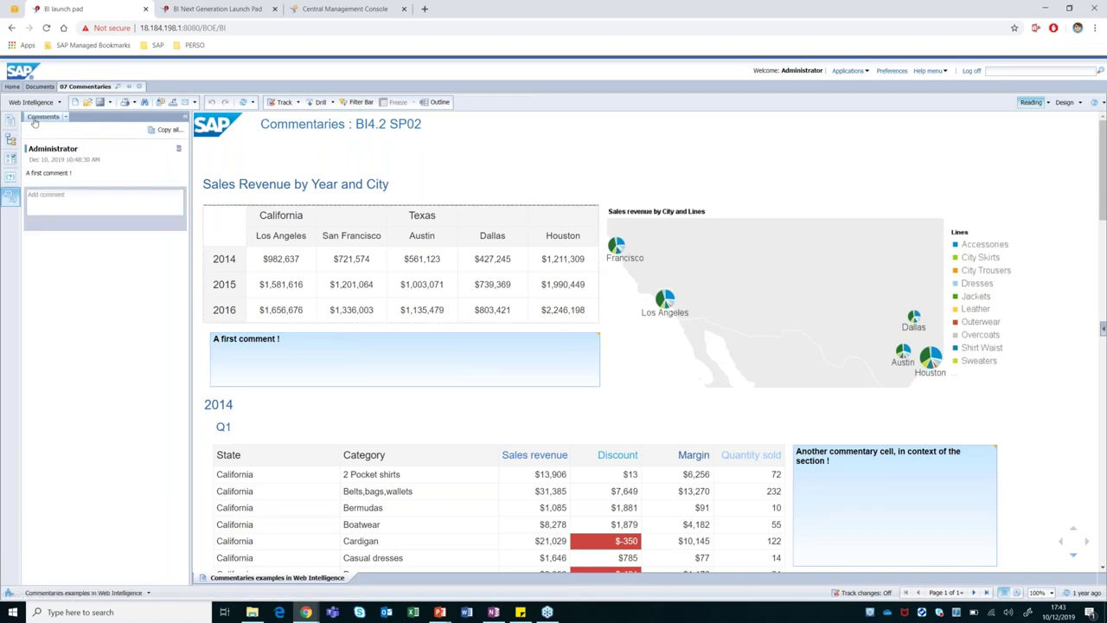
{"action": "left_click", "coordinate": [47, 195]}
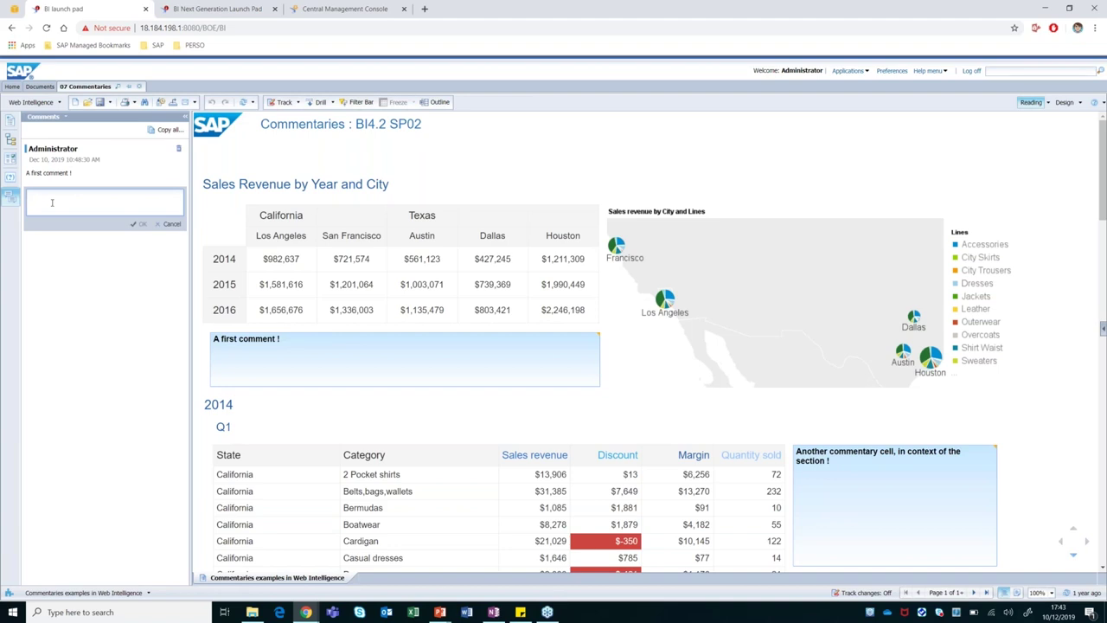
{"action": "type", "text": "A t"}
{"action": "key", "text": "BackSpace"}
{"action": "key", "text": "BackSpace"}
{"action": "type", "text": "sicond comment !"}
{"action": "left_click", "coordinate": [139, 224]}
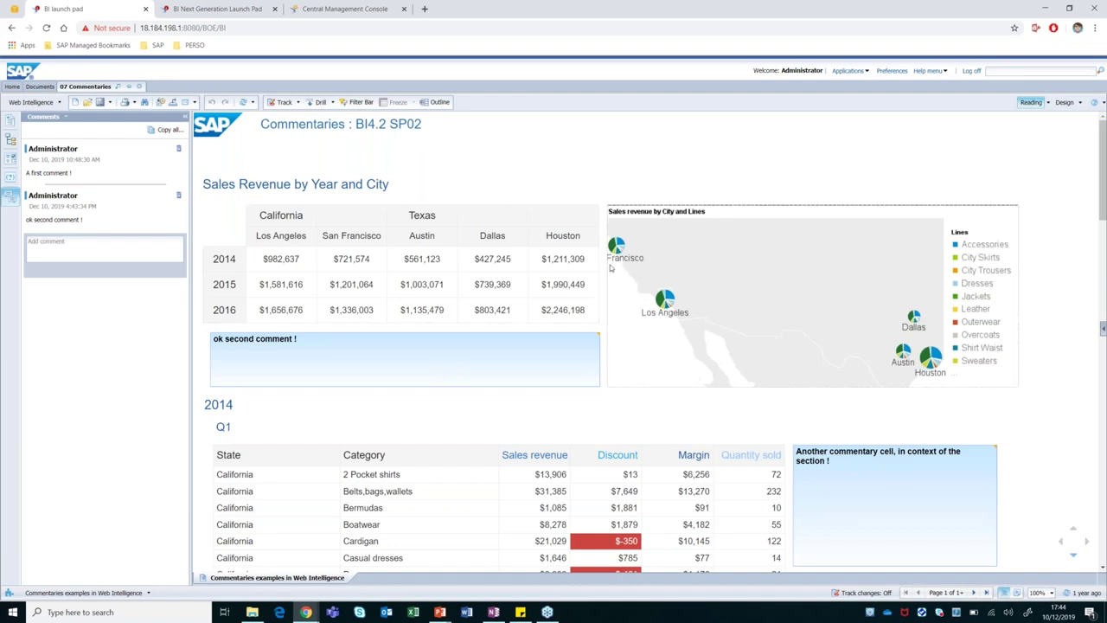
{"action": "left_click", "coordinate": [560, 259]}
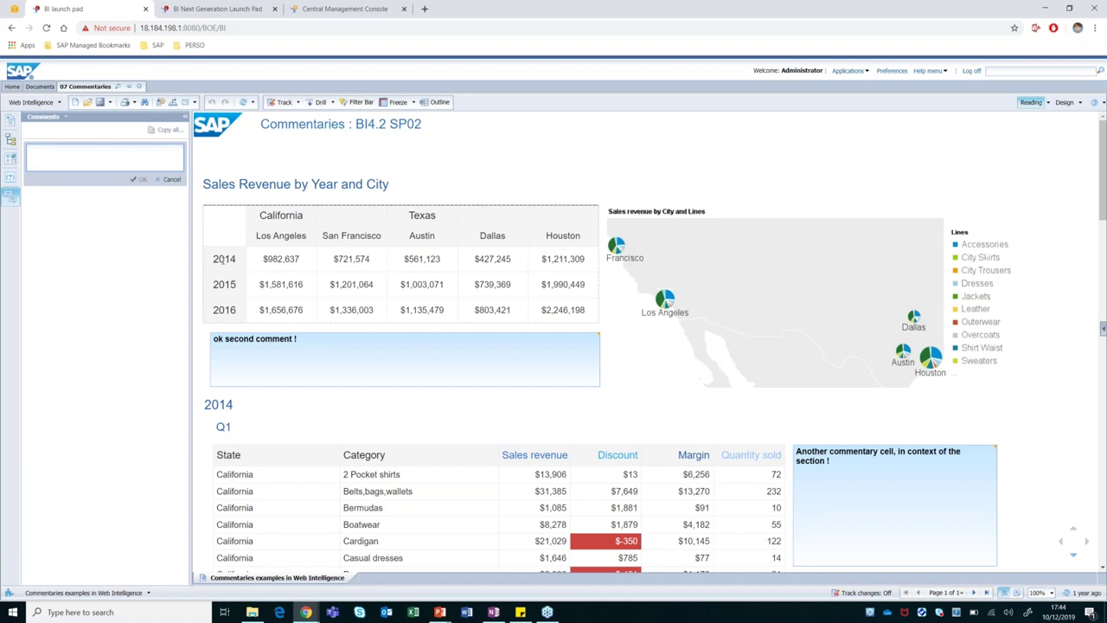
Select the Houston 2014 revenue cell ($1,211,309) and post 'great result !' on it.
{"action": "left_click", "coordinate": [576, 270]}
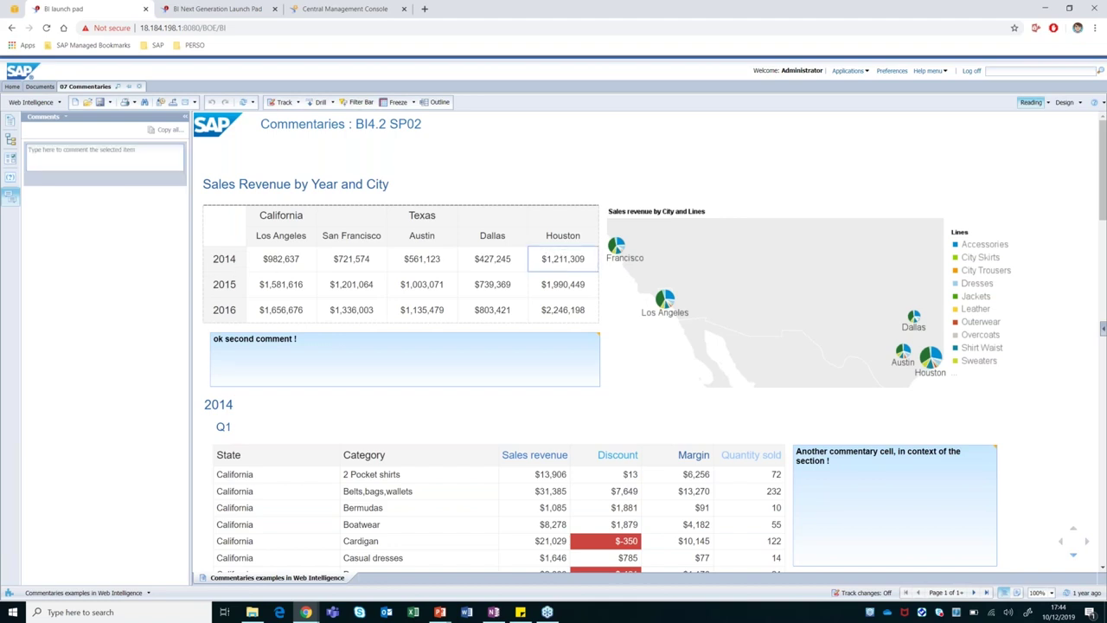
{"action": "left_click", "coordinate": [65, 158]}
{"action": "type", "text": "great result !"}
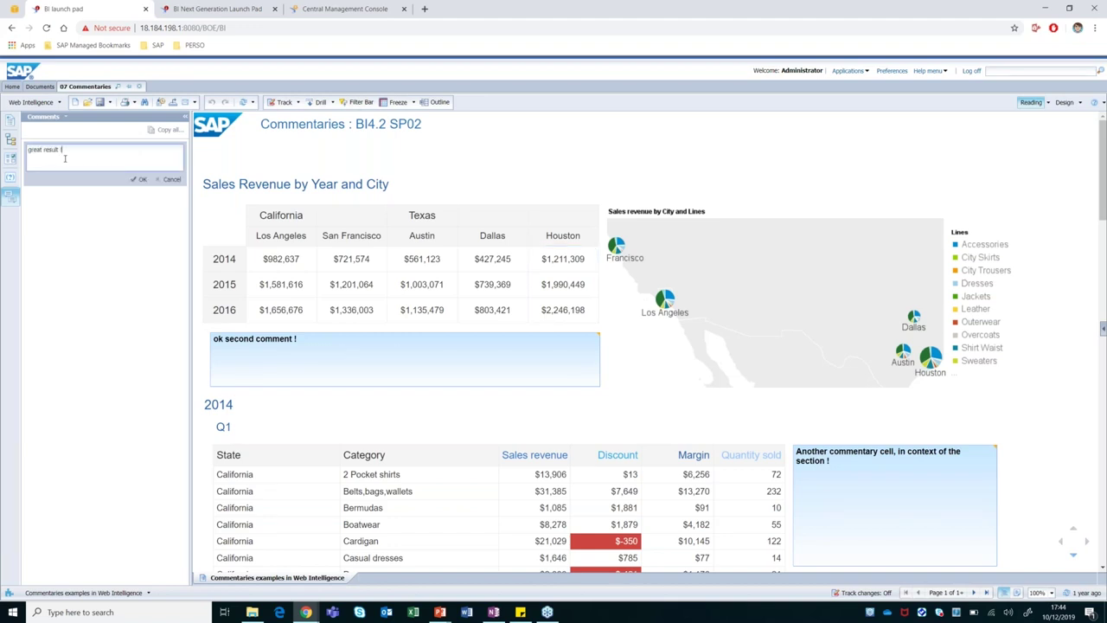
{"action": "left_click", "coordinate": [139, 179]}
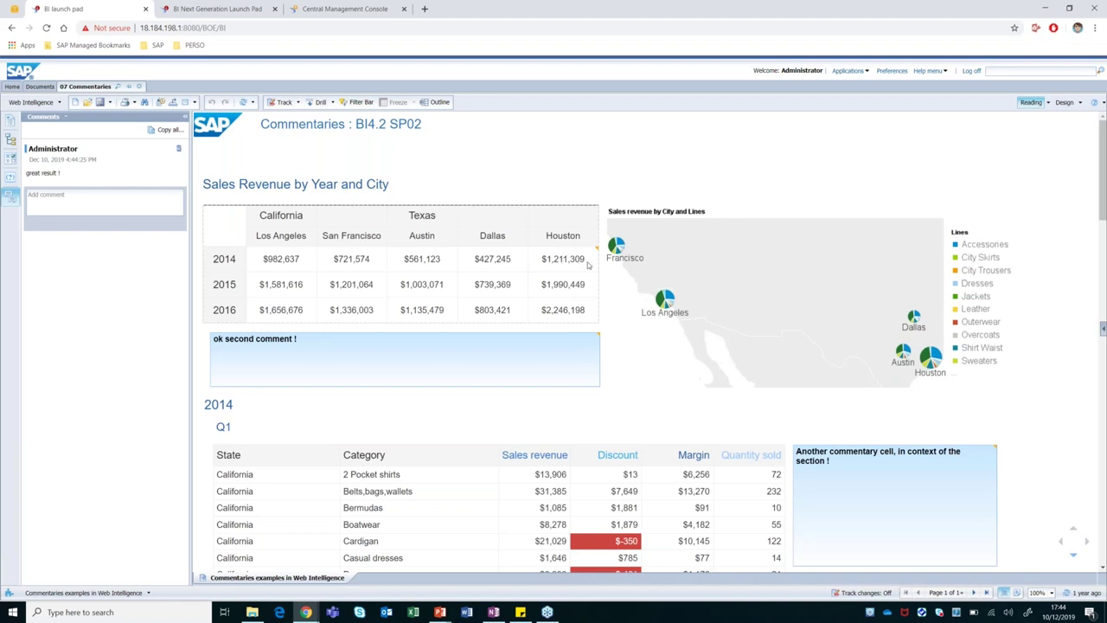
{"action": "mouse_move", "coordinate": [596, 251]}
Select the Sales revenue by City and Lines map and post 'comment for a chart !'.
{"action": "left_click", "coordinate": [926, 209]}
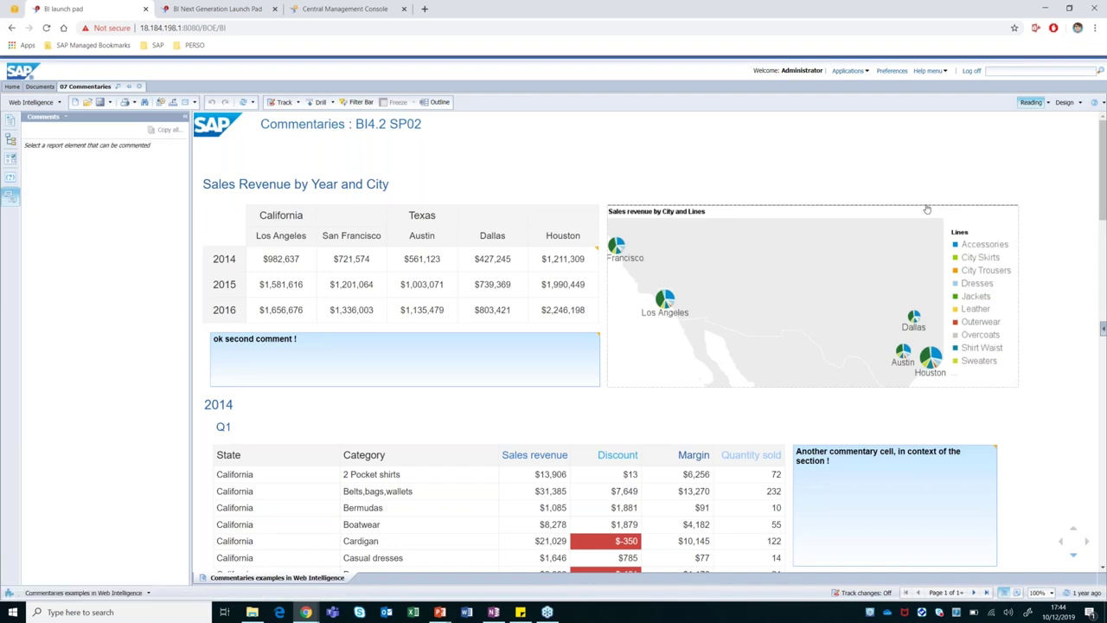
{"action": "left_click", "coordinate": [33, 156]}
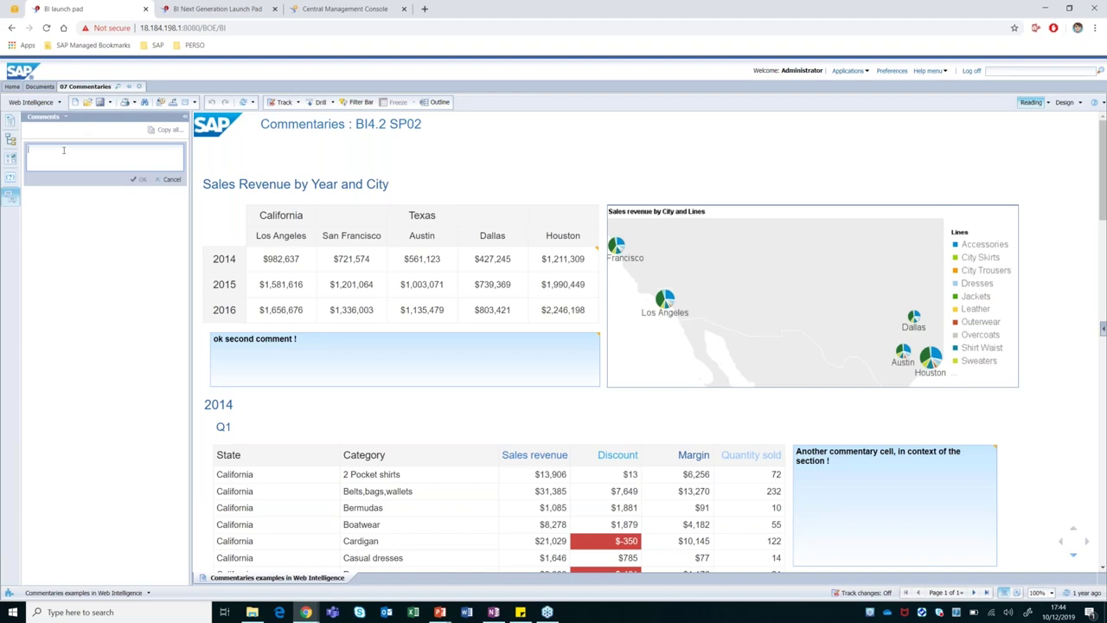
{"action": "type", "text": "comment for anchart !"}
{"action": "left_click", "coordinate": [139, 180]}
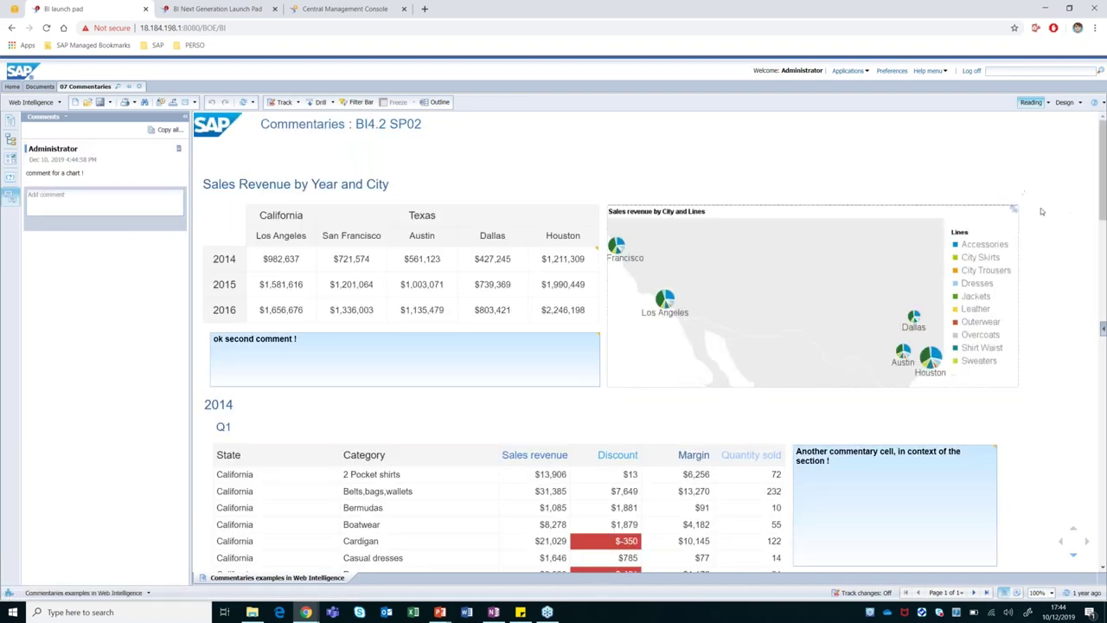
{"action": "mouse_move", "coordinate": [1016, 212]}
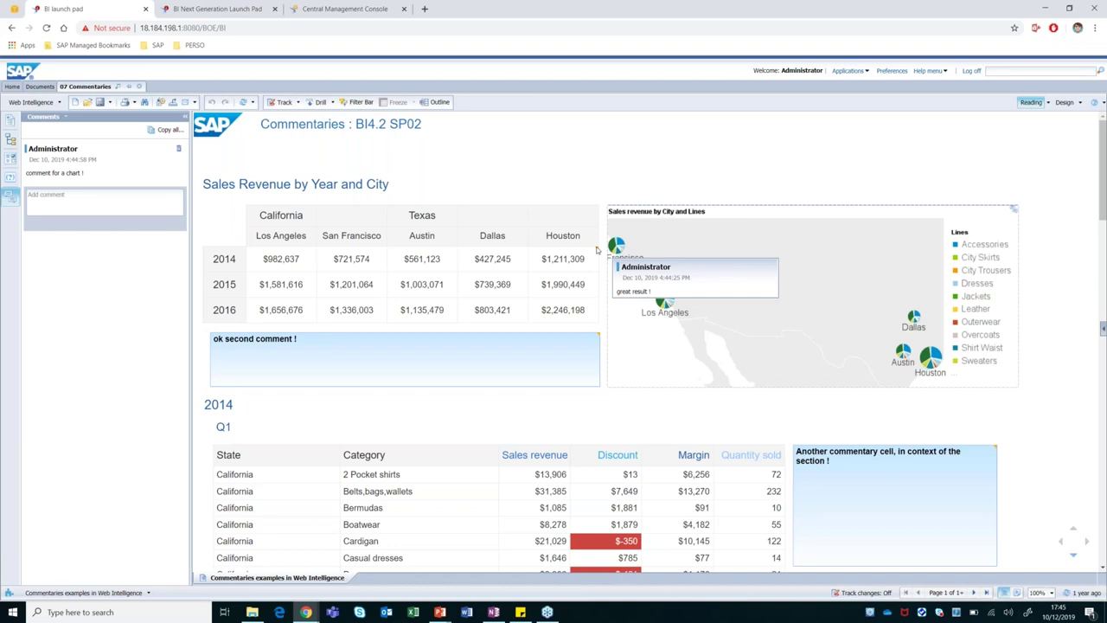
Select the 2014 section, the Q1 heading and the commentary cell to view its comment.
{"action": "scroll", "coordinate": [935, 491], "scroll_direction": "down", "scroll_amount": 3}
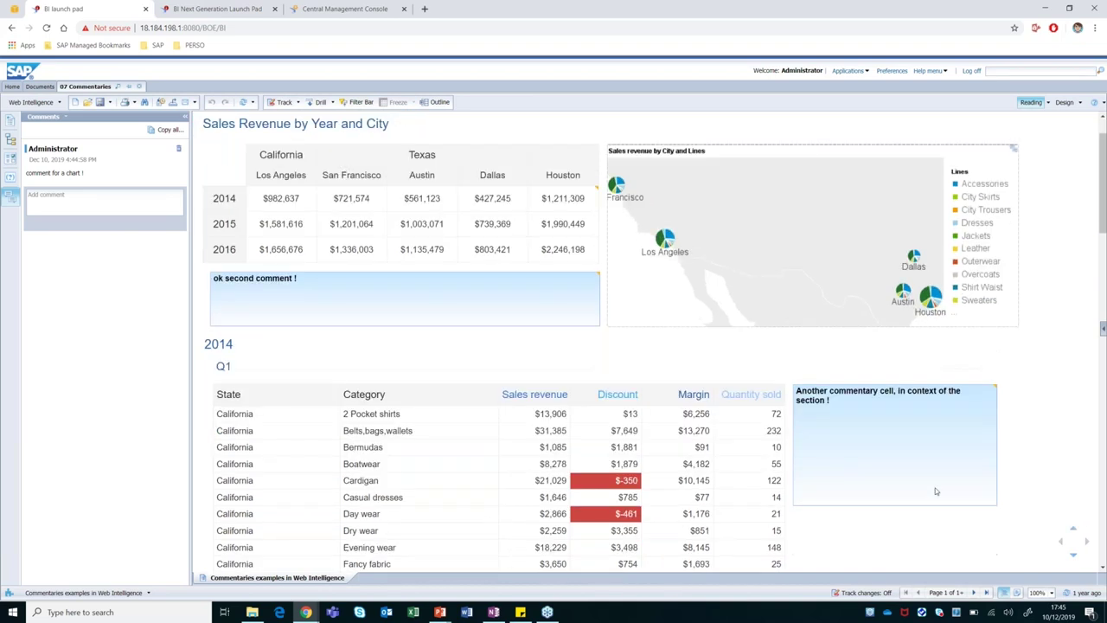
{"action": "scroll", "coordinate": [917, 482], "scroll_direction": "up", "scroll_amount": 1}
{"action": "left_click", "coordinate": [253, 190]}
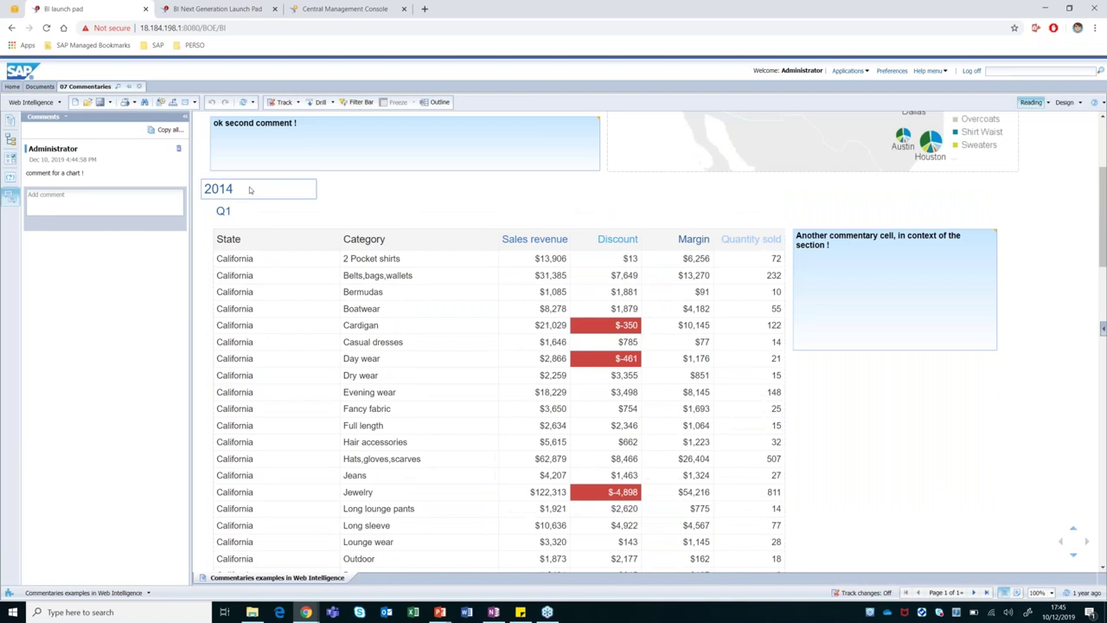
{"action": "left_click", "coordinate": [223, 211]}
{"action": "left_click", "coordinate": [898, 299]}
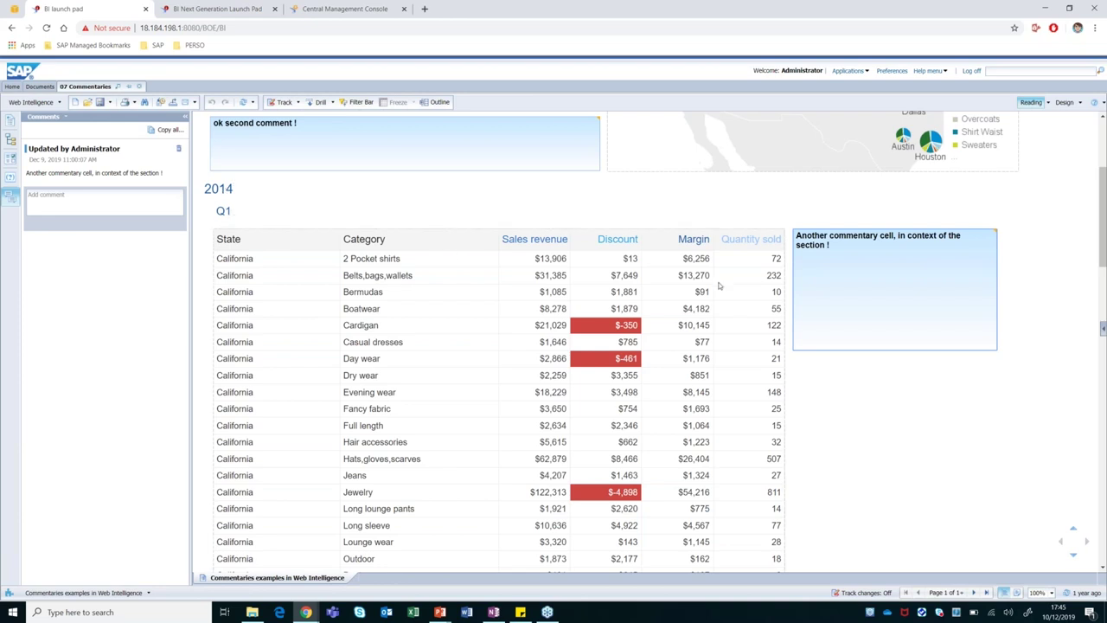
Show both comments on the 'ok second comment !' cell and switch the report to Design mode.
{"action": "scroll", "coordinate": [719, 286], "scroll_direction": "down", "scroll_amount": 4}
{"action": "scroll", "coordinate": [719, 285], "scroll_direction": "down", "scroll_amount": 7}
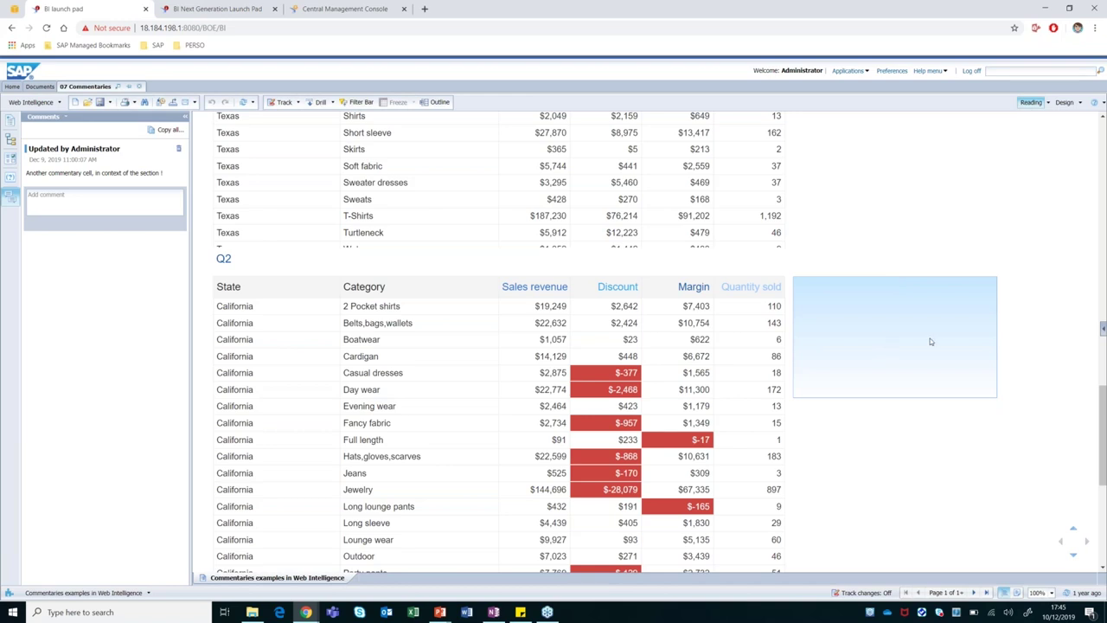
{"action": "scroll", "coordinate": [931, 342], "scroll_direction": "up", "scroll_amount": 13}
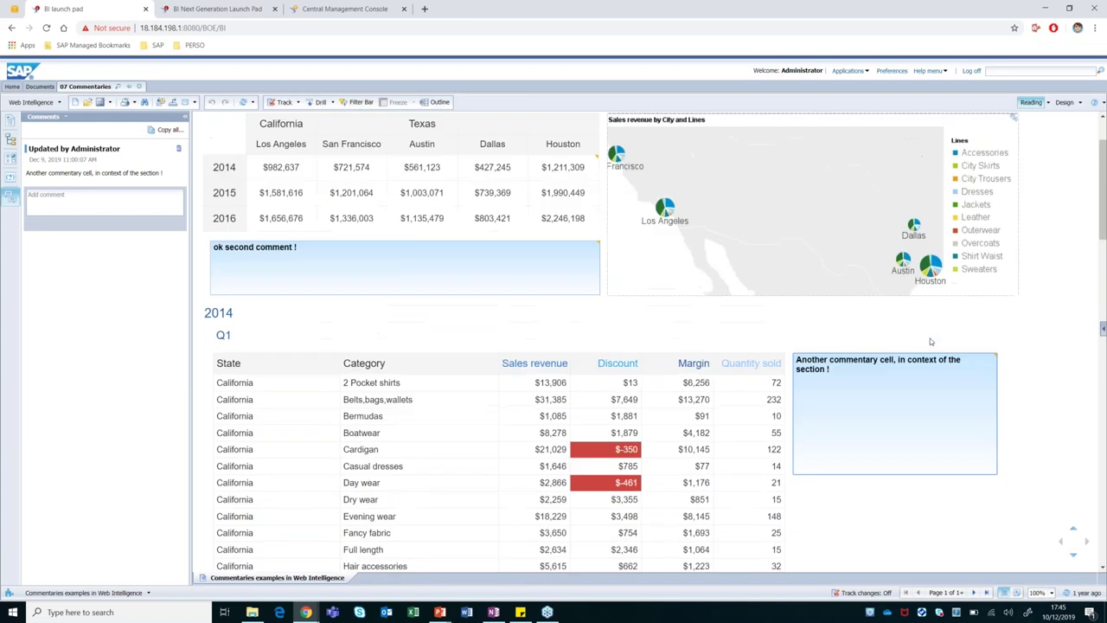
{"action": "scroll", "coordinate": [934, 346], "scroll_direction": "up", "scroll_amount": 1}
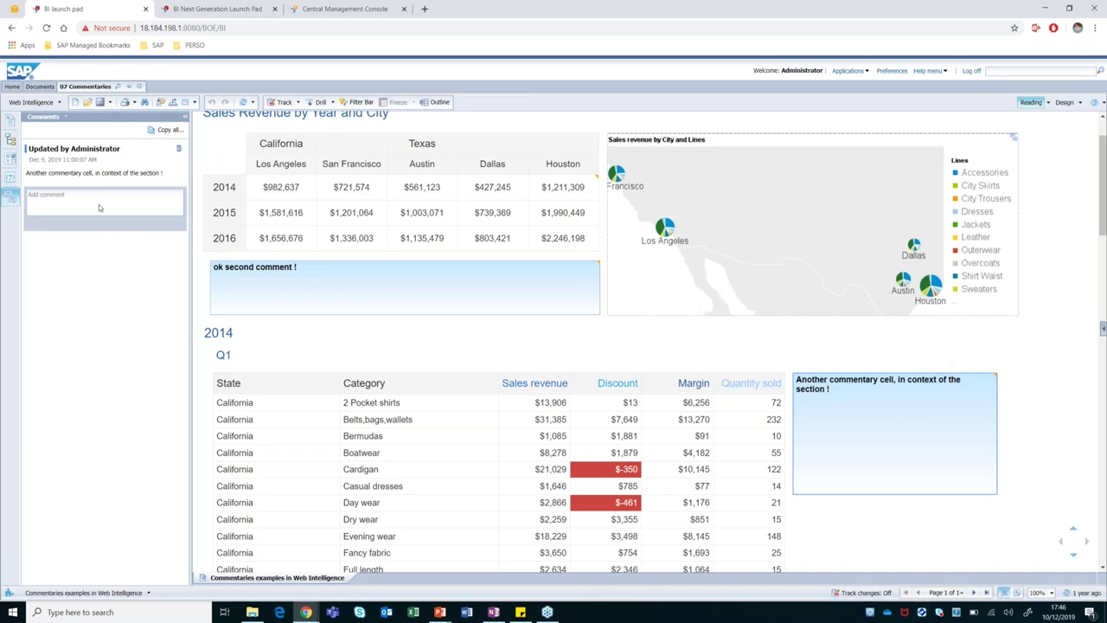
{"action": "left_click", "coordinate": [355, 289]}
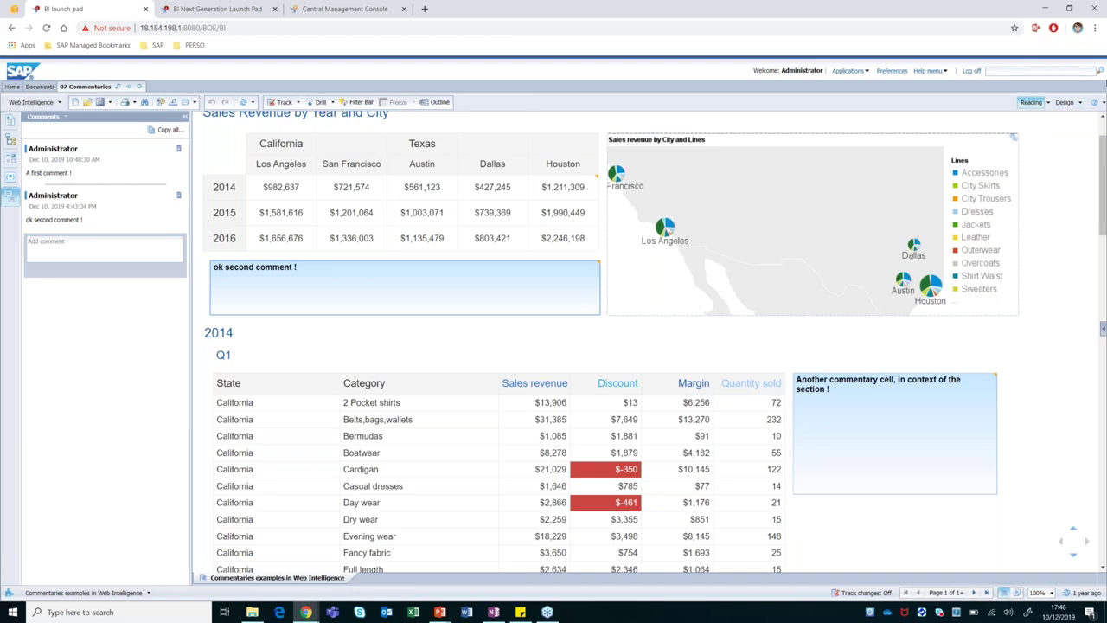
{"action": "left_click", "coordinate": [1064, 102]}
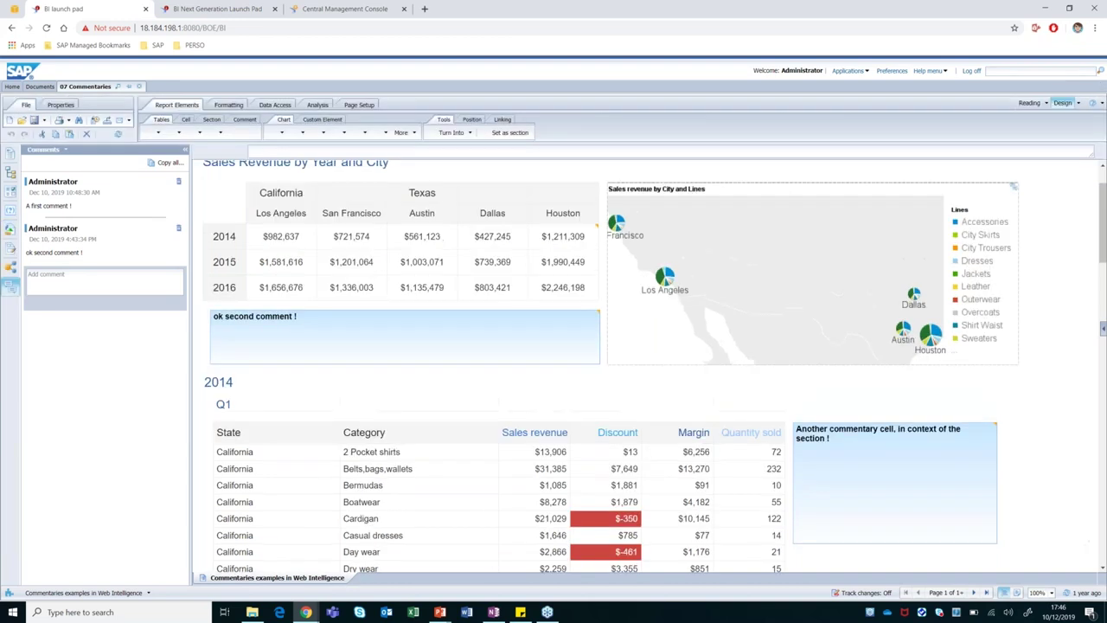
{"action": "scroll", "coordinate": [805, 386], "scroll_direction": "down", "scroll_amount": 1}
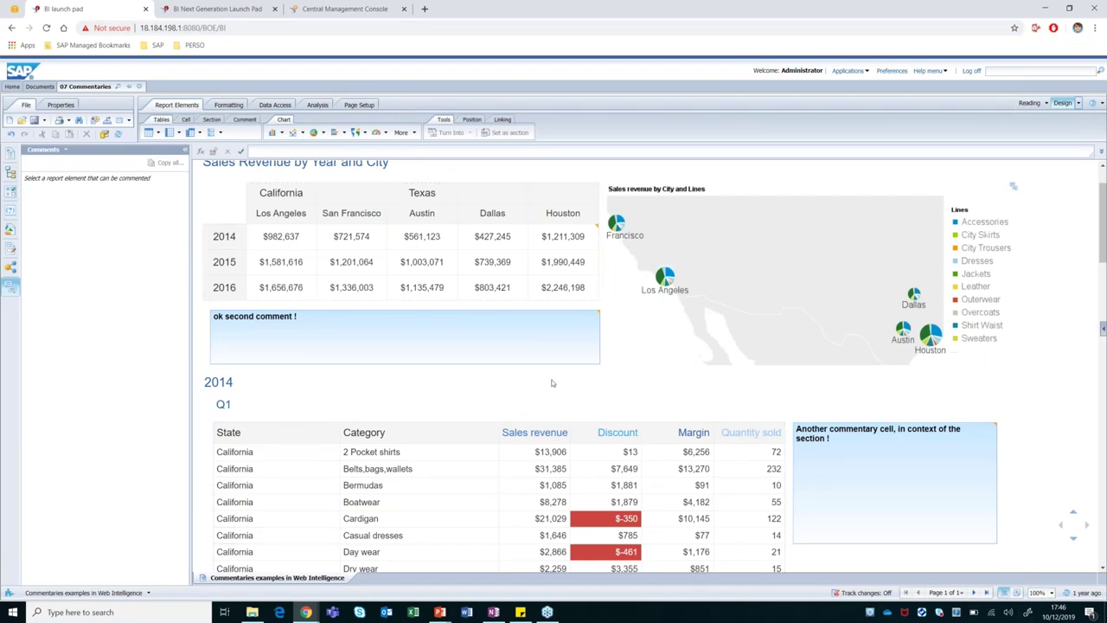
{"action": "left_click", "coordinate": [337, 348]}
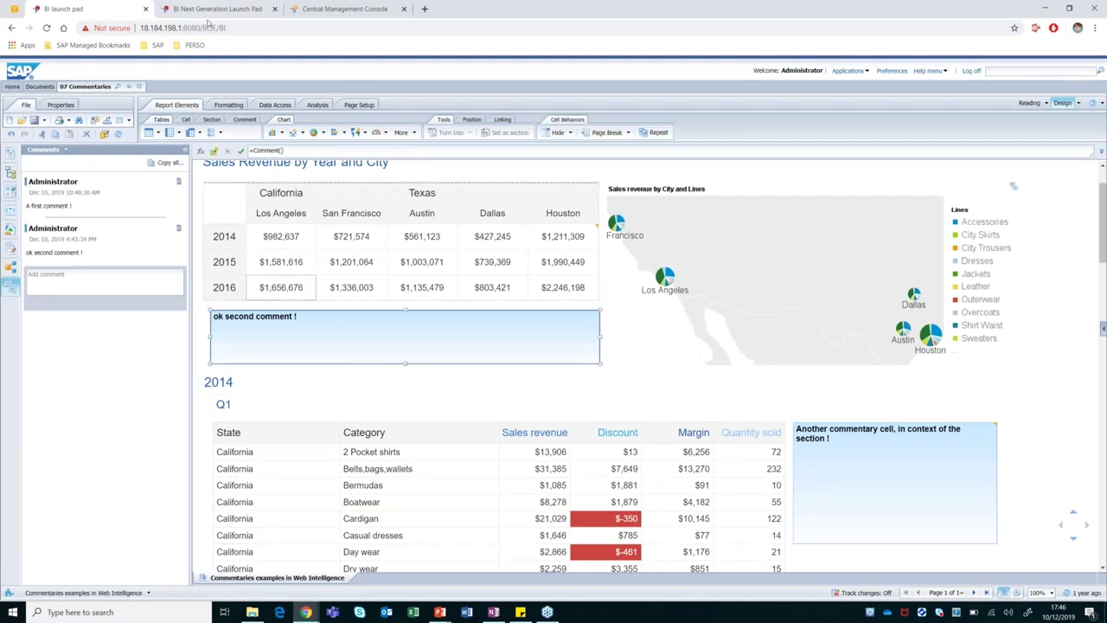
{"action": "left_click", "coordinate": [186, 119]}
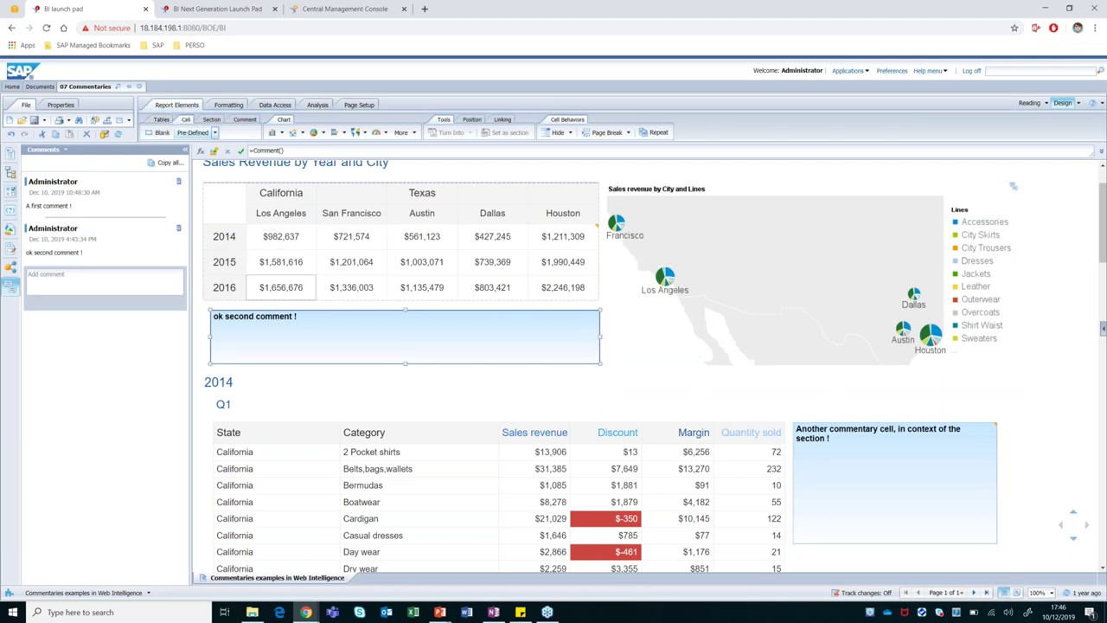
{"action": "left_click", "coordinate": [215, 133]}
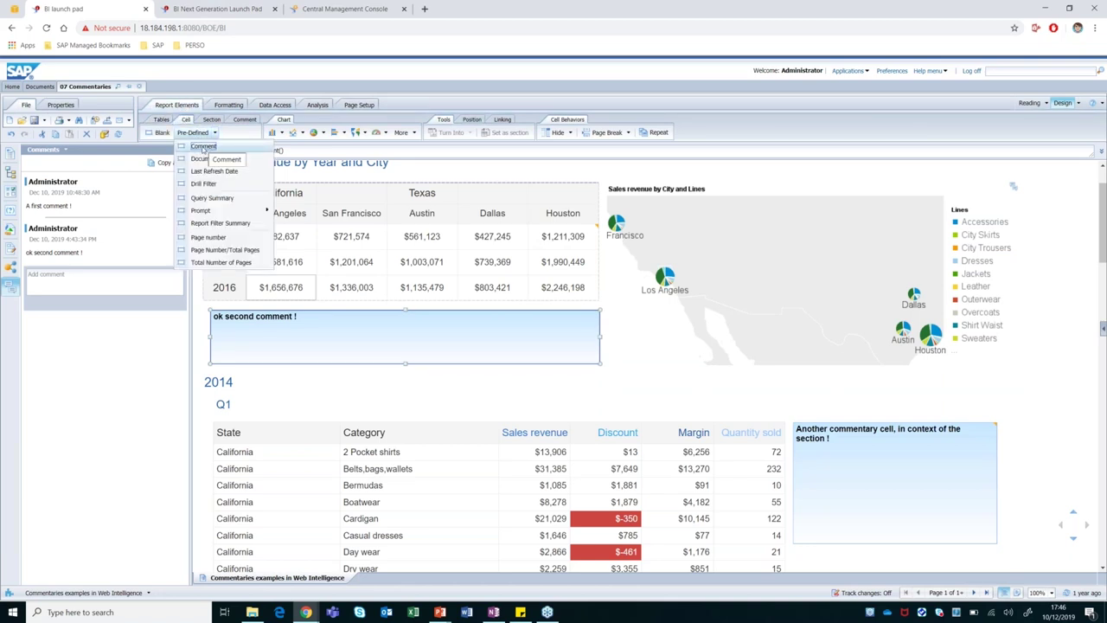
{"action": "left_click", "coordinate": [206, 146]}
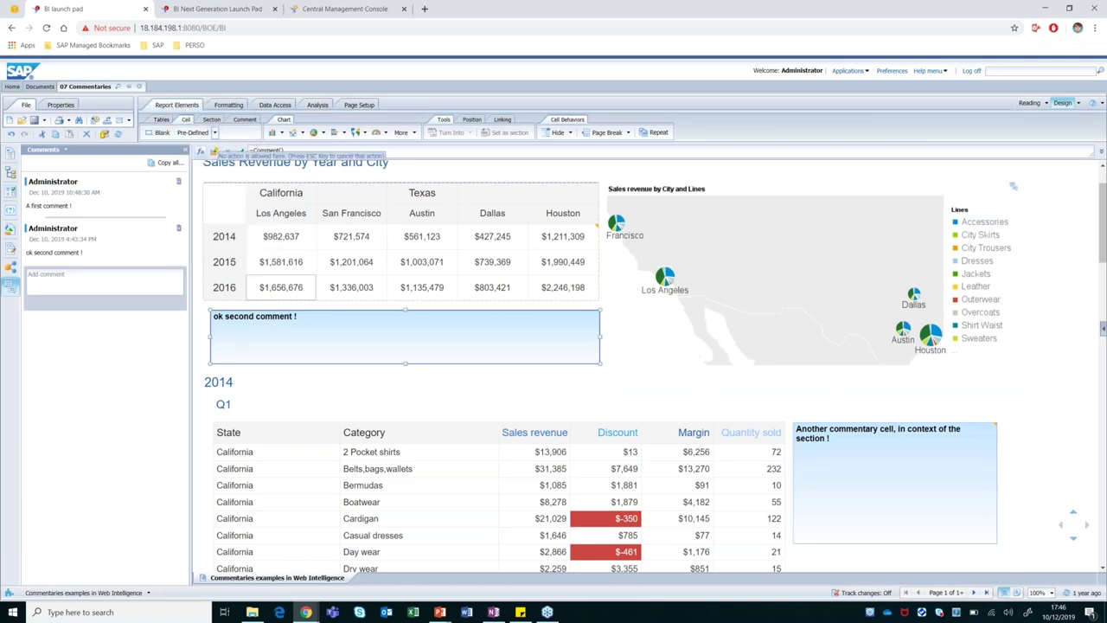
{"action": "left_click", "coordinate": [589, 306]}
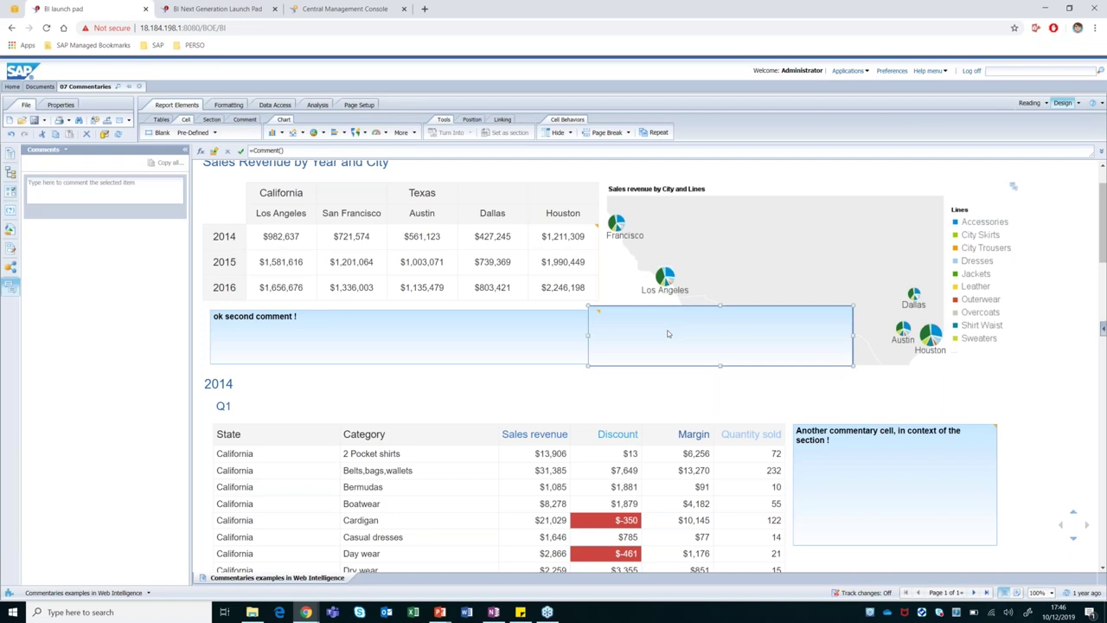
{"action": "key", "text": "Delete"}
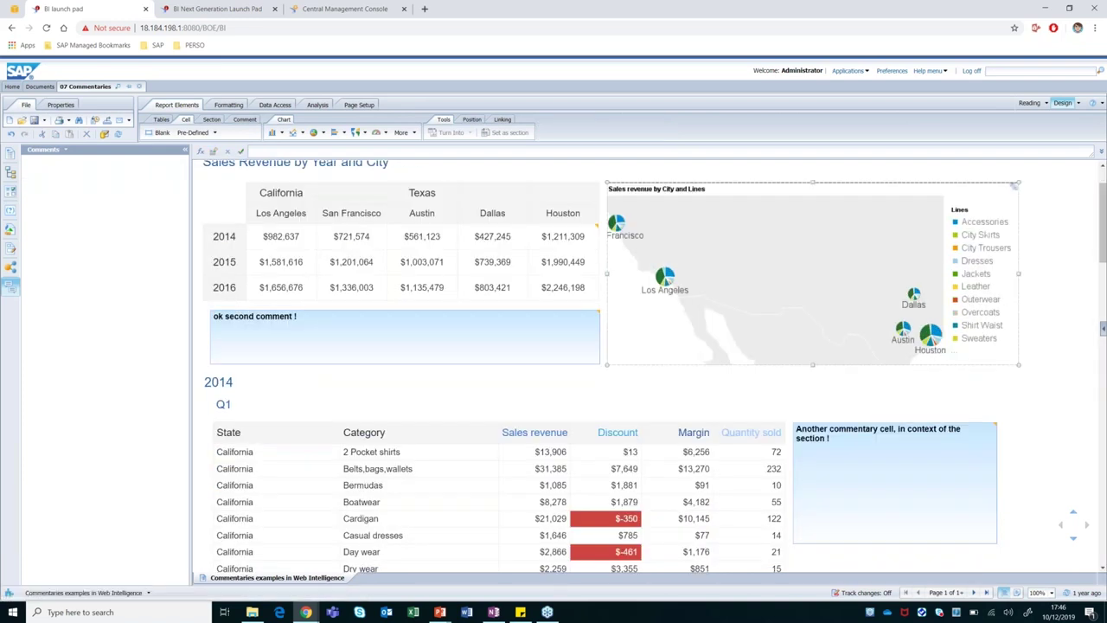
{"action": "left_click", "coordinate": [288, 350]}
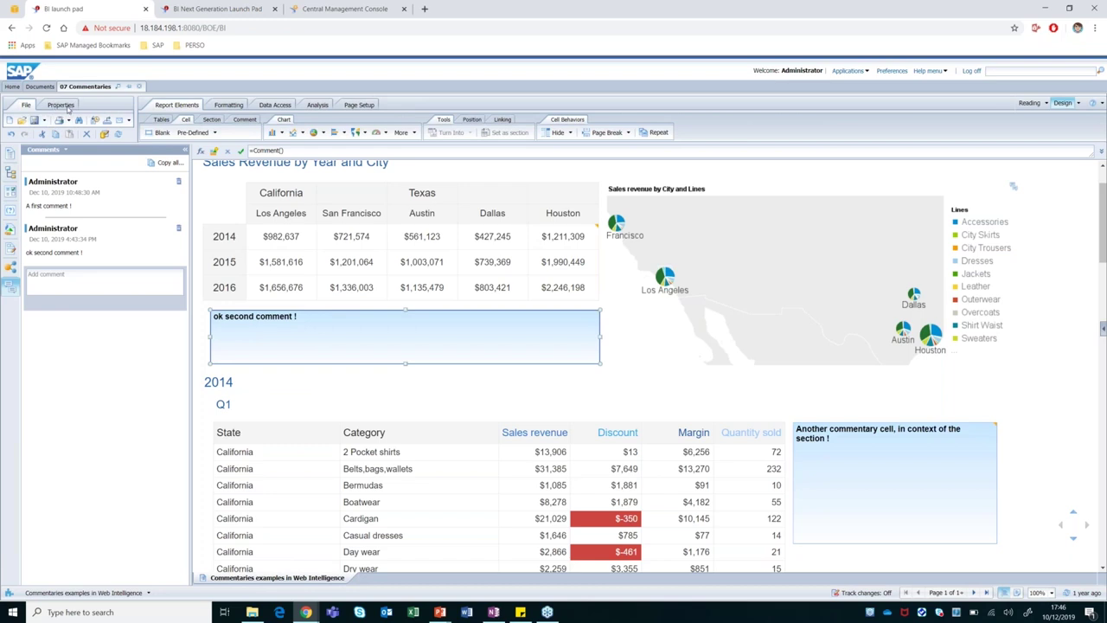
Set the document's Comments property to First comment so the cell shows 'A first comment !'.
{"action": "left_click", "coordinate": [61, 105]}
{"action": "left_click", "coordinate": [48, 120]}
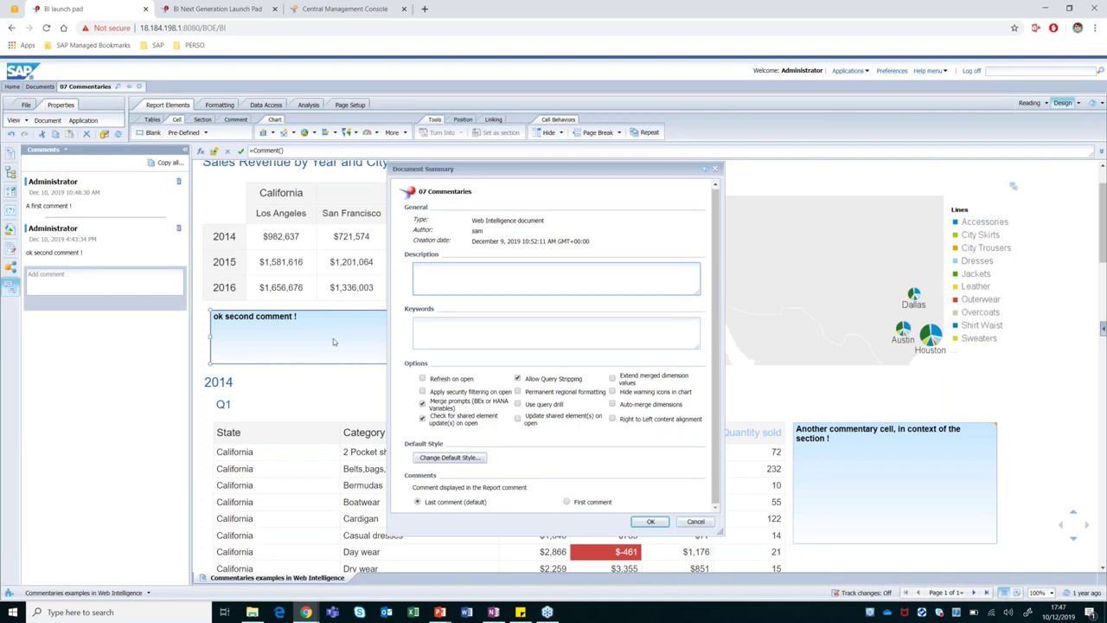
{"action": "left_click", "coordinate": [423, 504]}
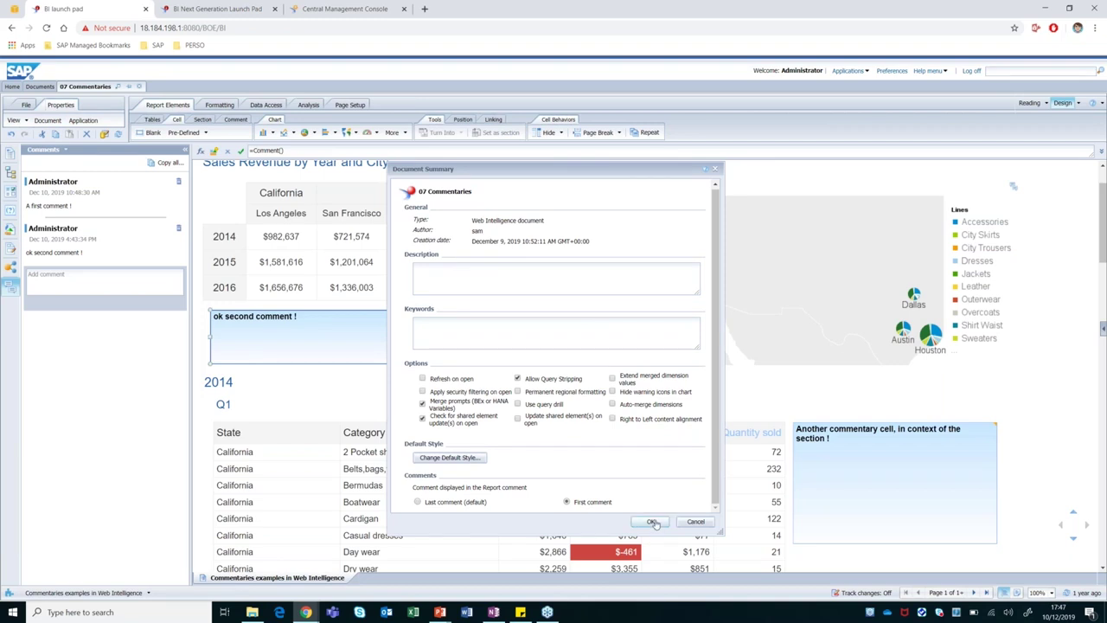
{"action": "left_click", "coordinate": [656, 520]}
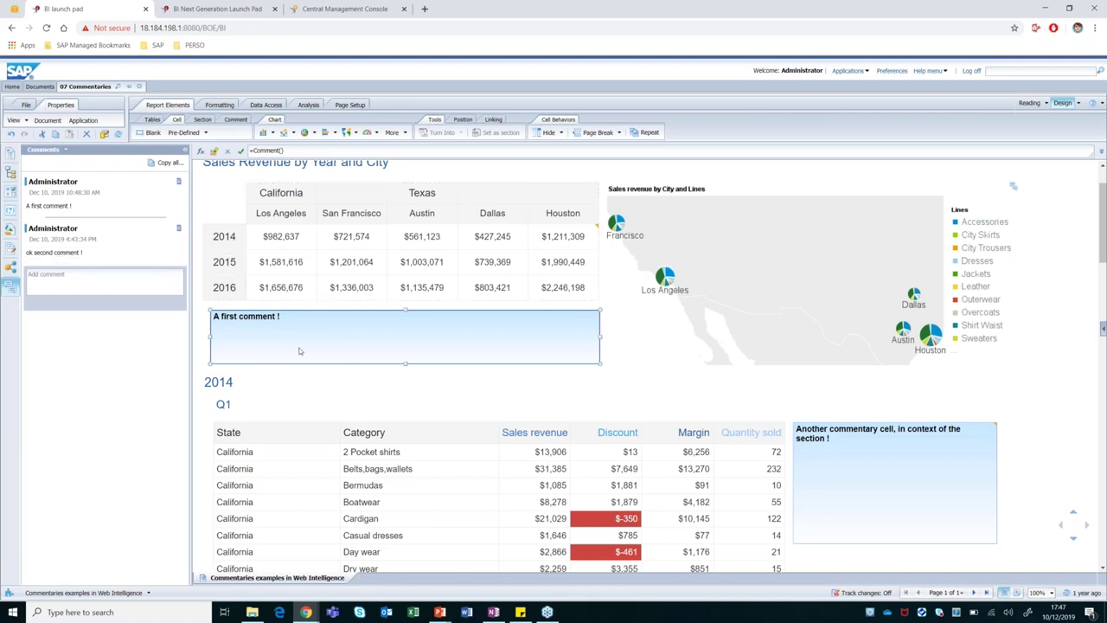
{"action": "left_click", "coordinate": [608, 306]}
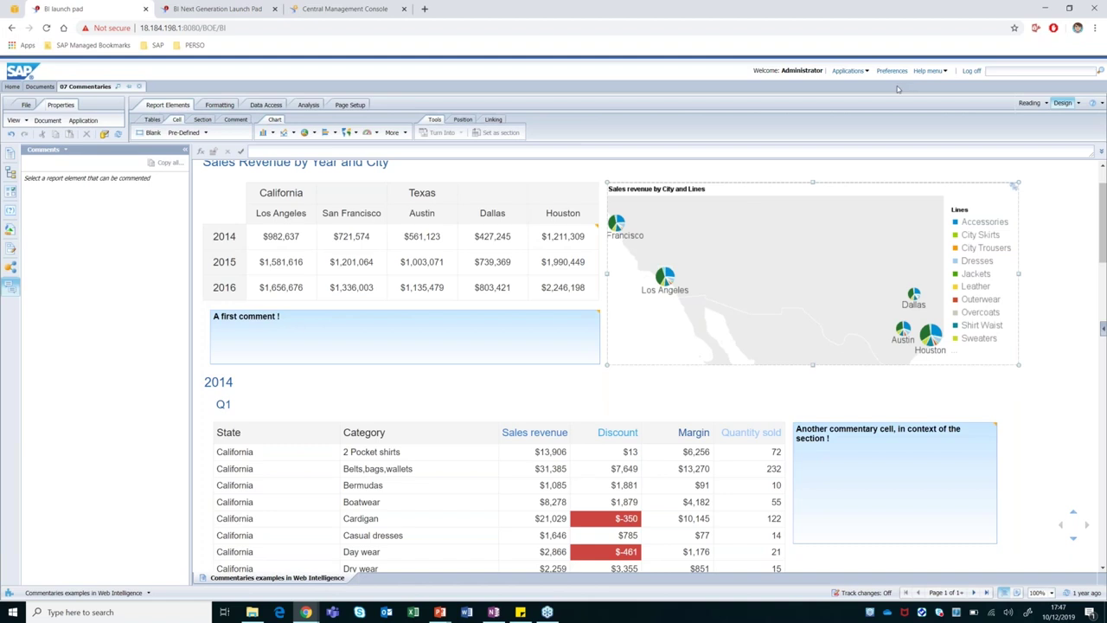
Log off the BI launch pad, leaving the page despite unsaved changes.
{"action": "left_click", "coordinate": [970, 75]}
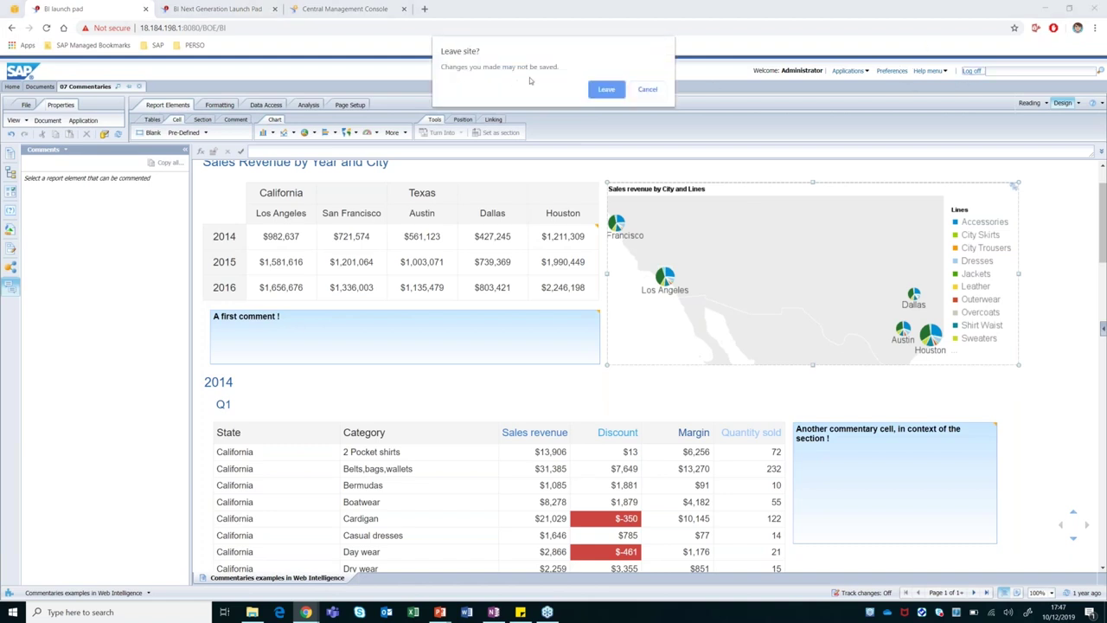
{"action": "left_click", "coordinate": [611, 93]}
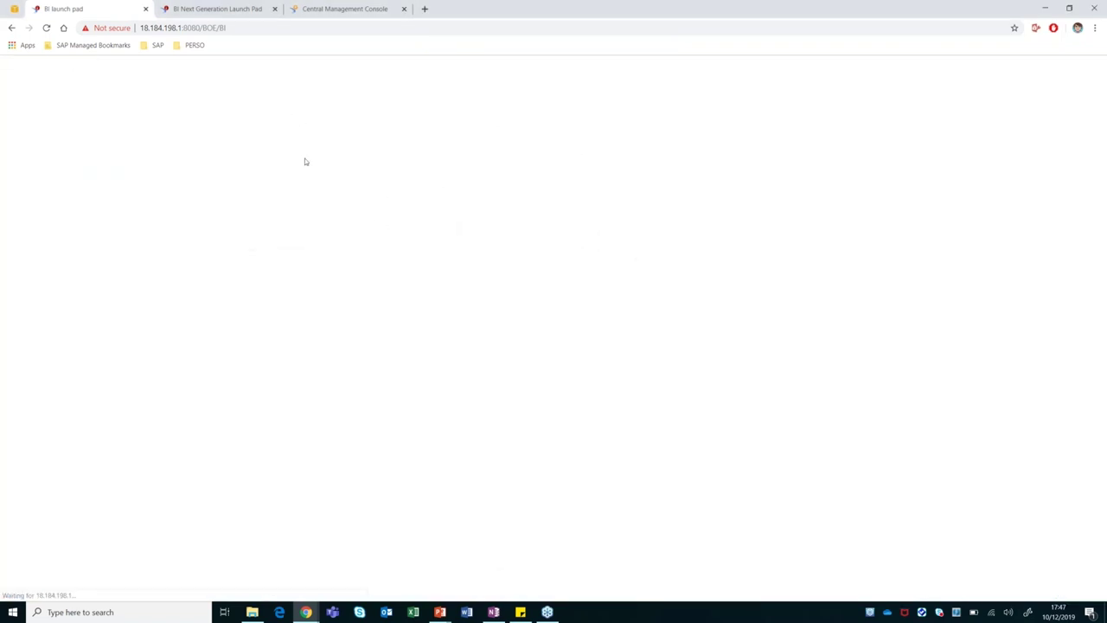
{"action": "left_click", "coordinate": [530, 230]}
Log on as the other user account and reopen 07 Commentaries from recently viewed documents.
{"action": "double_click", "coordinate": [546, 217]}
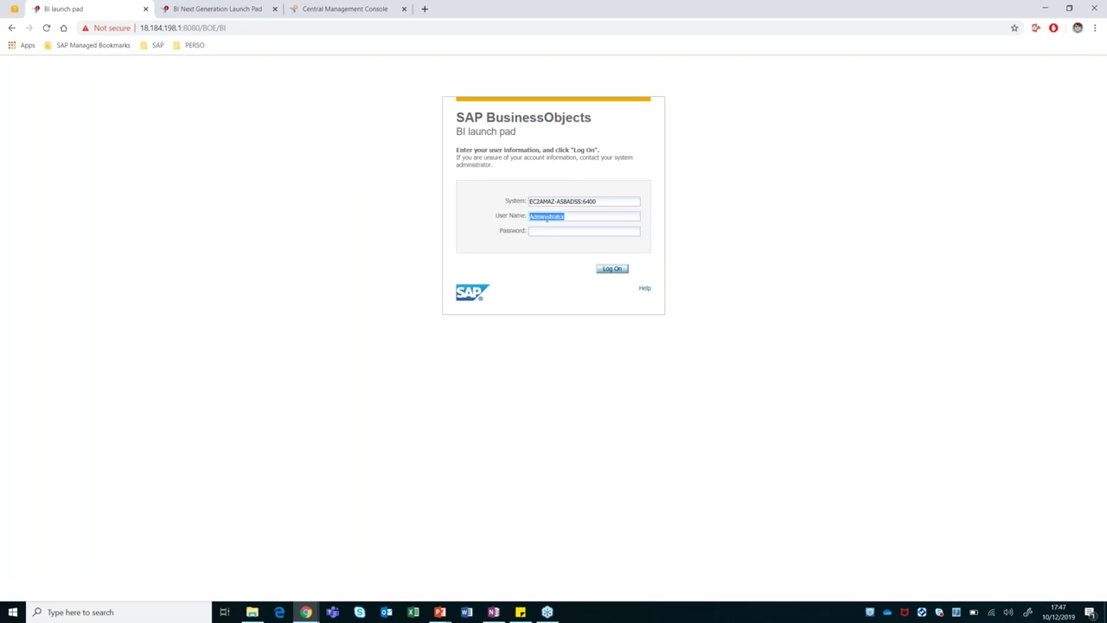
{"action": "type", "text": "COM1"}
{"action": "left_click", "coordinate": [611, 269]}
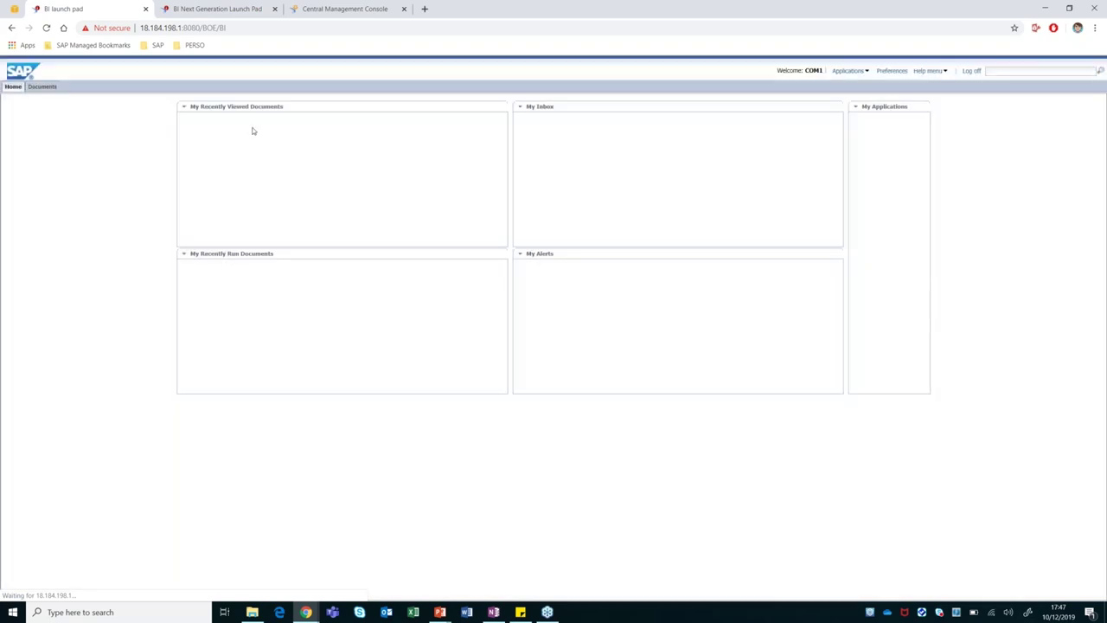
{"action": "left_click", "coordinate": [223, 124]}
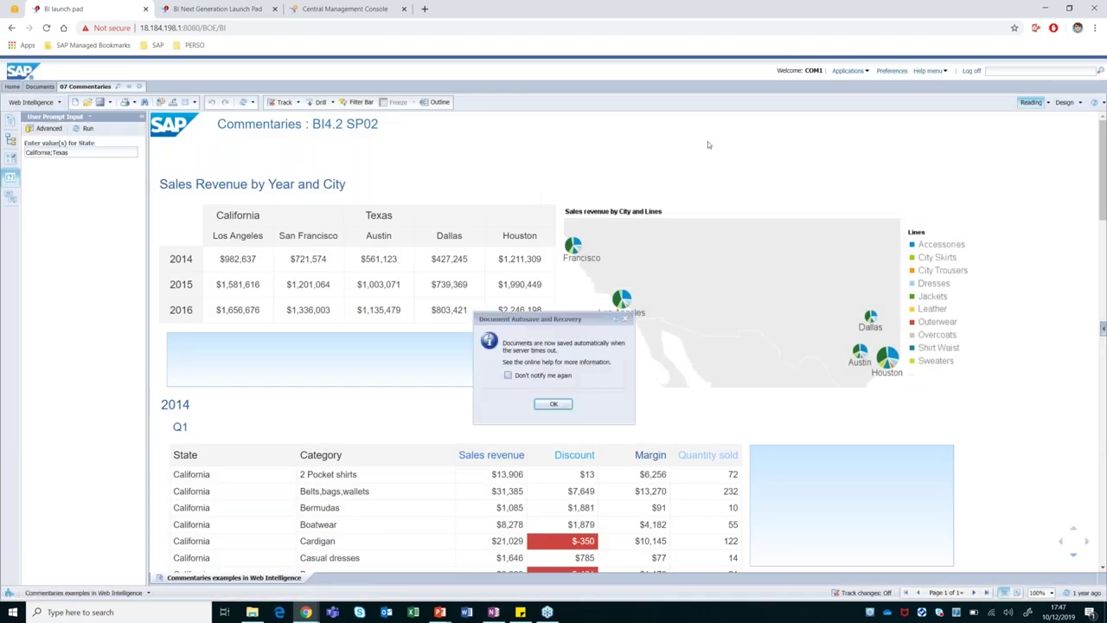
Check comments on the Houston 2014 and Q1 cells as the other user, then switch to the Central Management Console.
{"action": "left_click", "coordinate": [556, 404]}
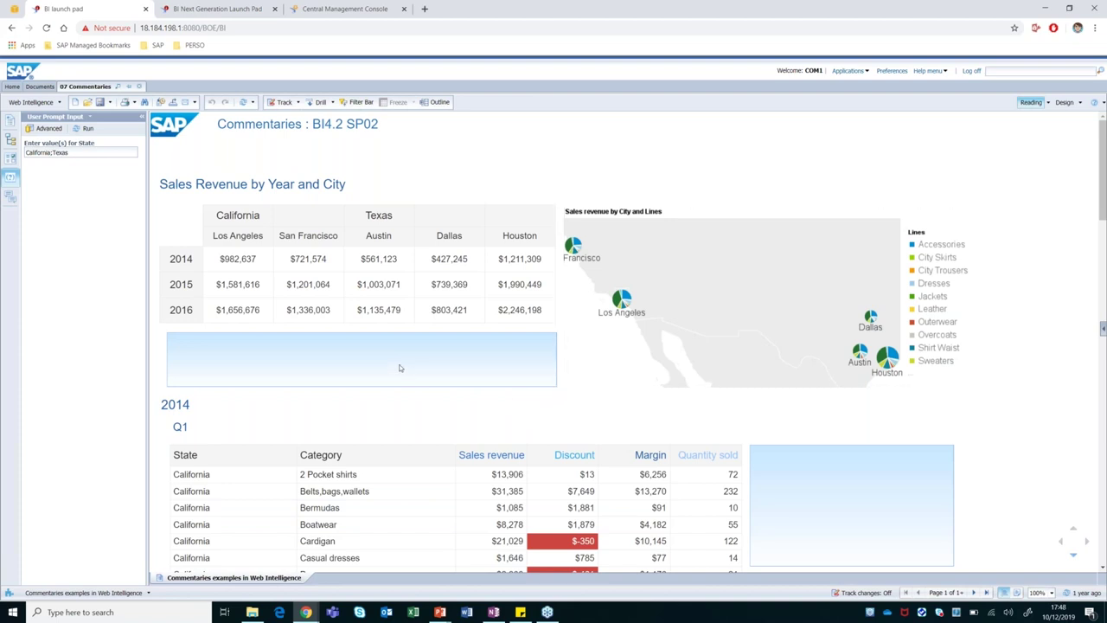
{"action": "left_click", "coordinate": [10, 197]}
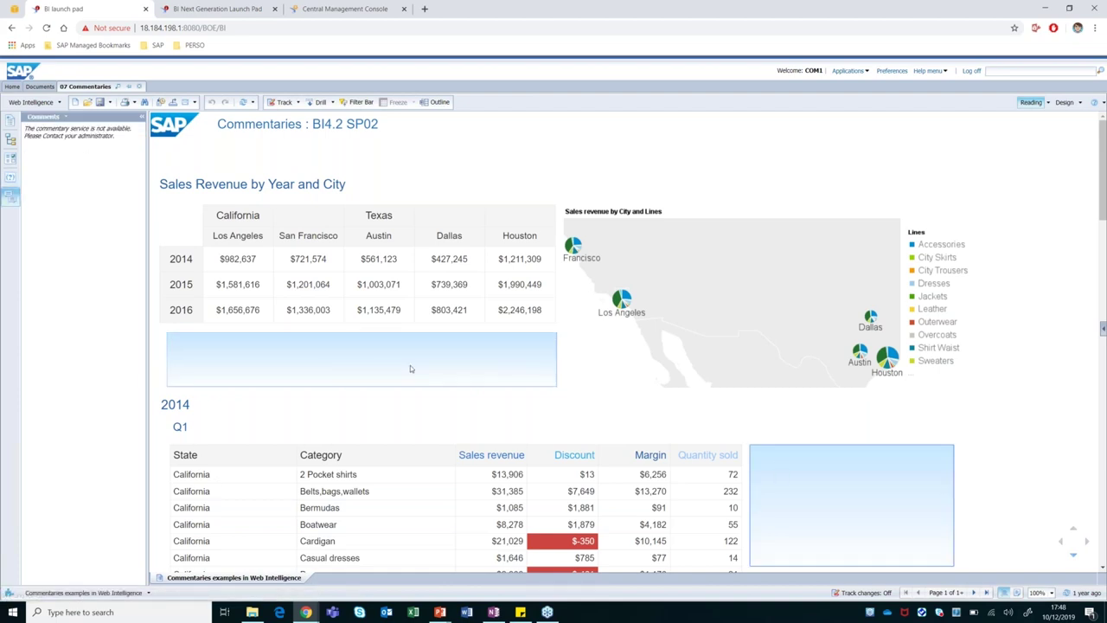
{"action": "left_click", "coordinate": [520, 258]}
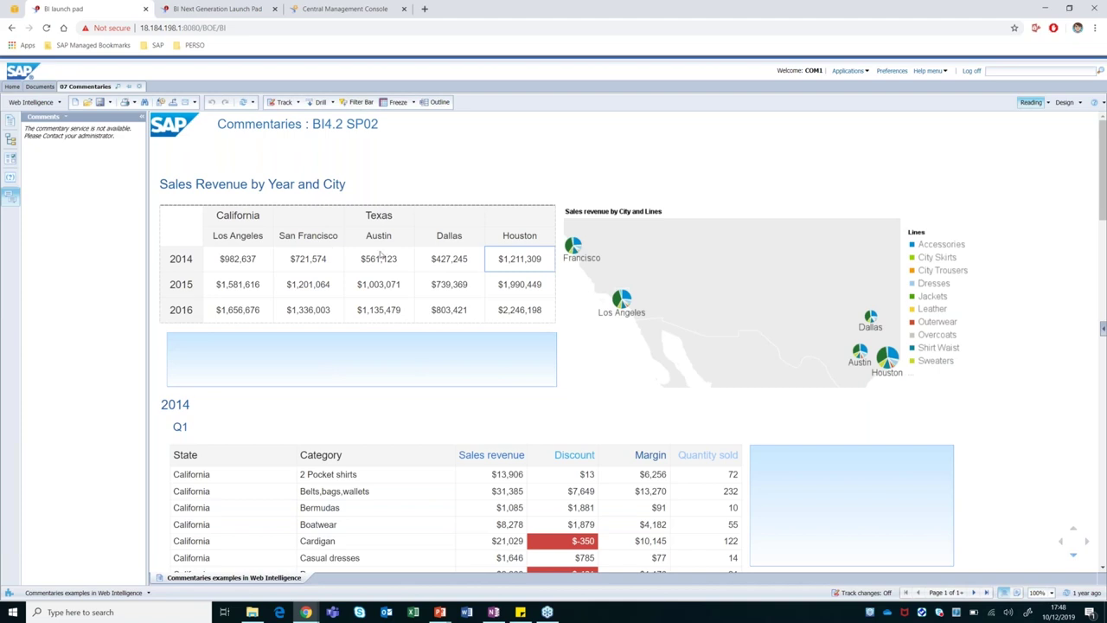
{"action": "left_click", "coordinate": [830, 470]}
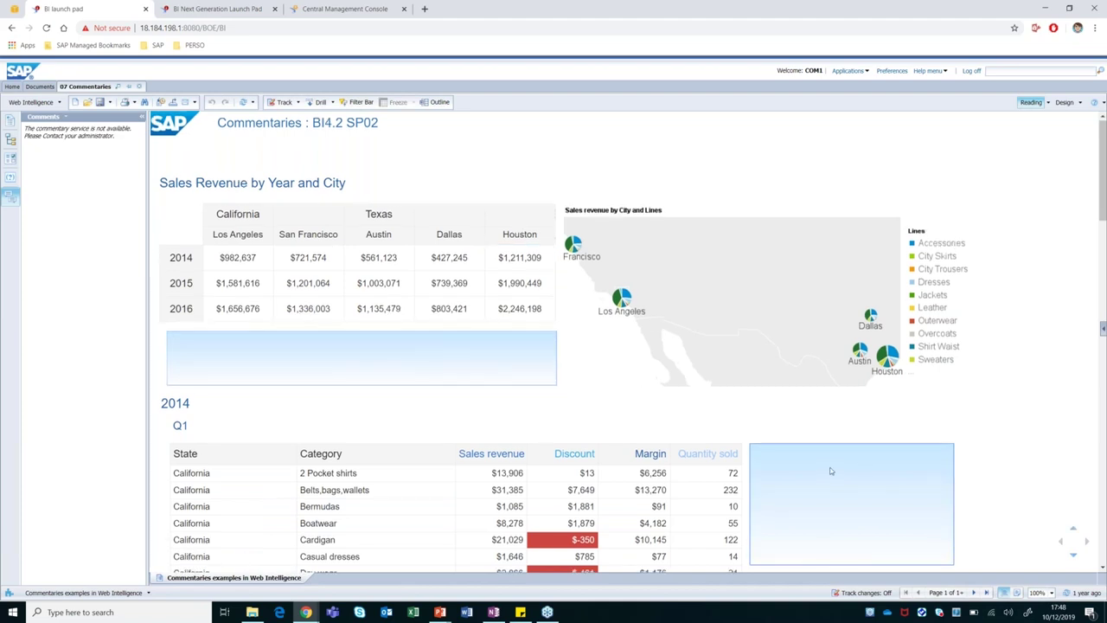
{"action": "scroll", "coordinate": [832, 467], "scroll_direction": "down", "scroll_amount": 10}
{"action": "scroll", "coordinate": [837, 461], "scroll_direction": "up", "scroll_amount": 10}
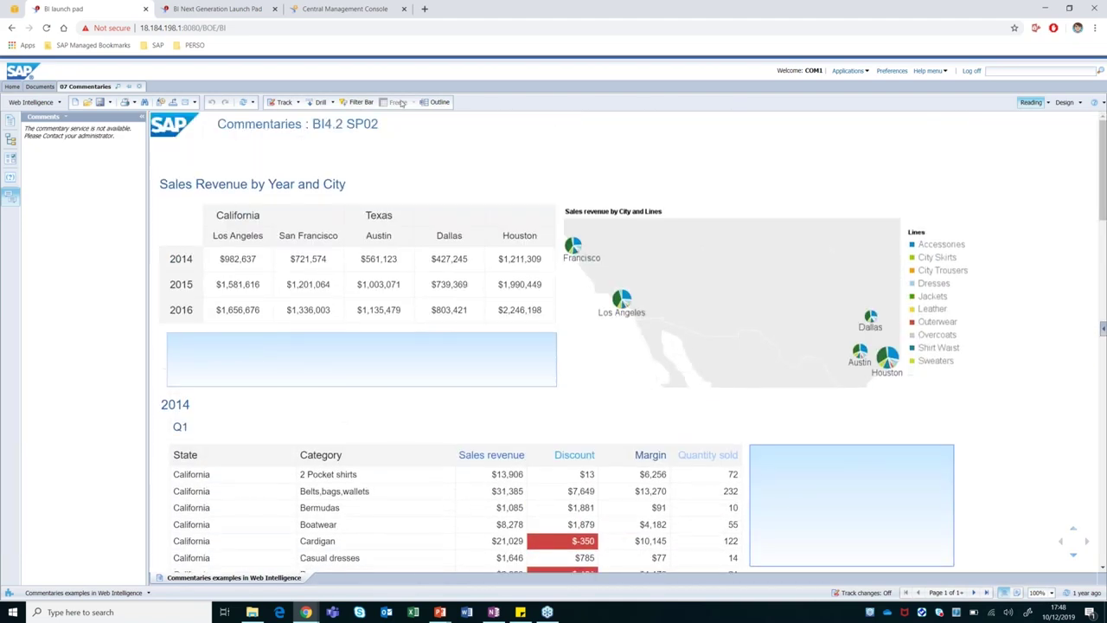
{"action": "left_click", "coordinate": [346, 10]}
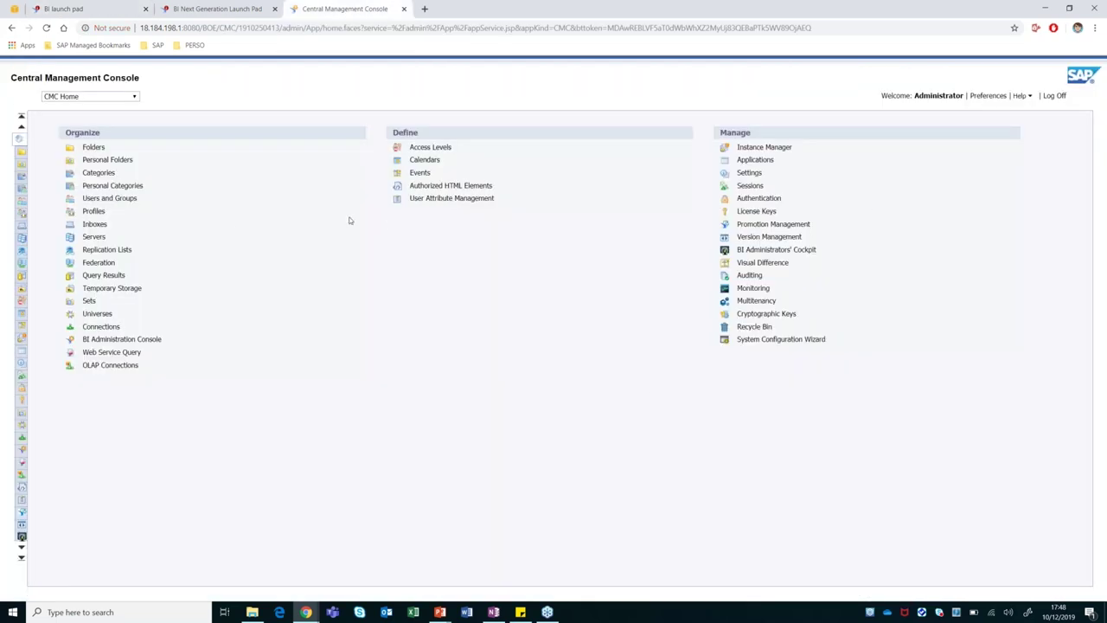
{"action": "left_click", "coordinate": [91, 149]}
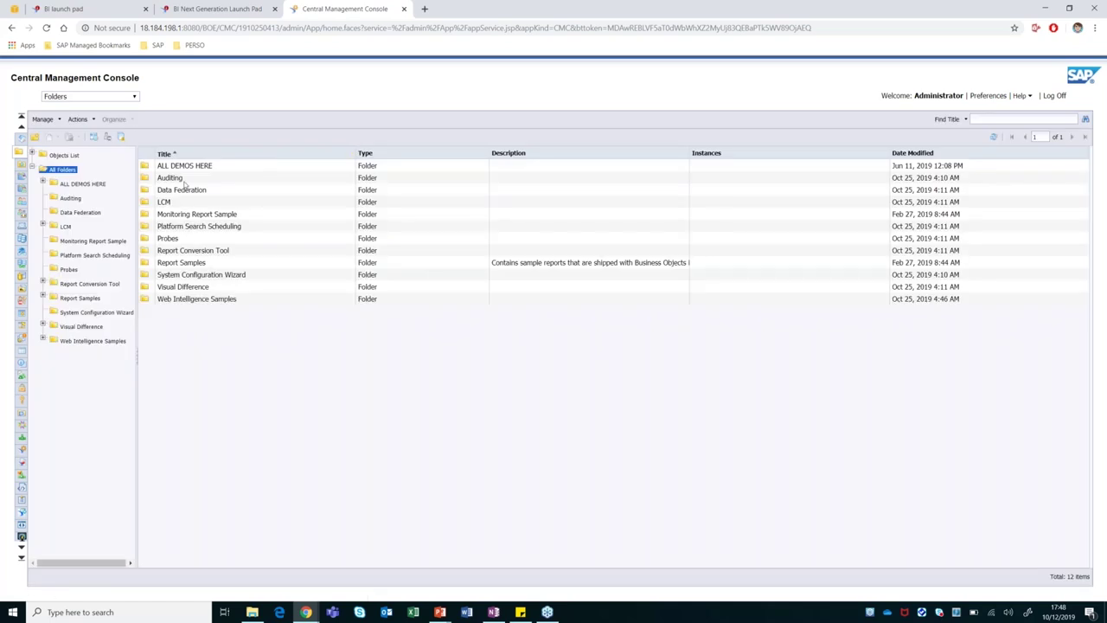
{"action": "double_click", "coordinate": [183, 167]}
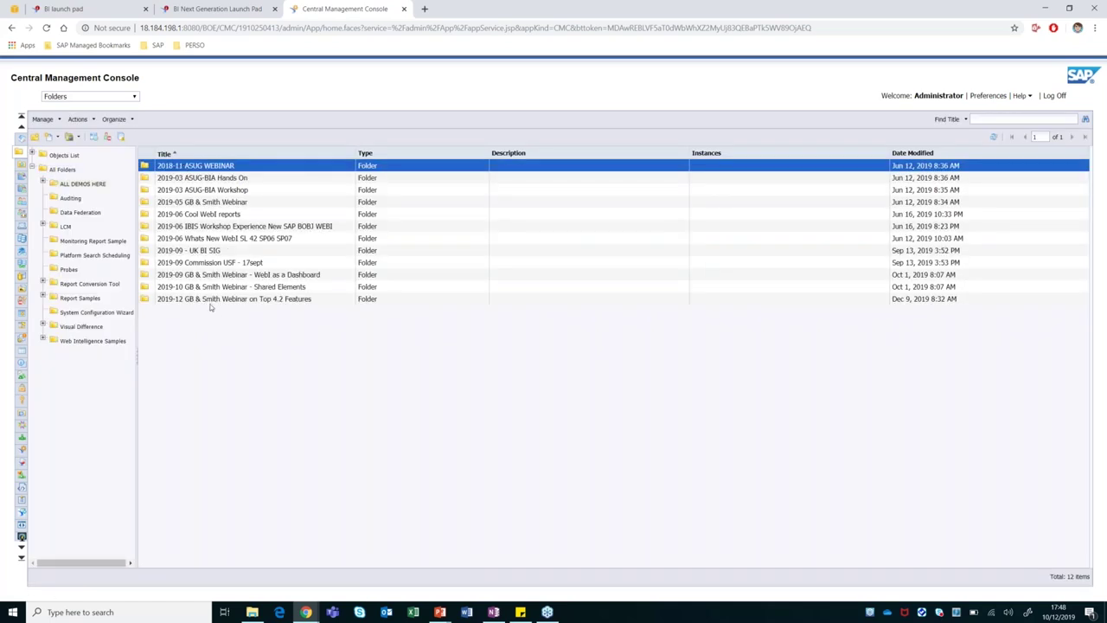
{"action": "left_click", "coordinate": [212, 300]}
{"action": "double_click", "coordinate": [211, 299]}
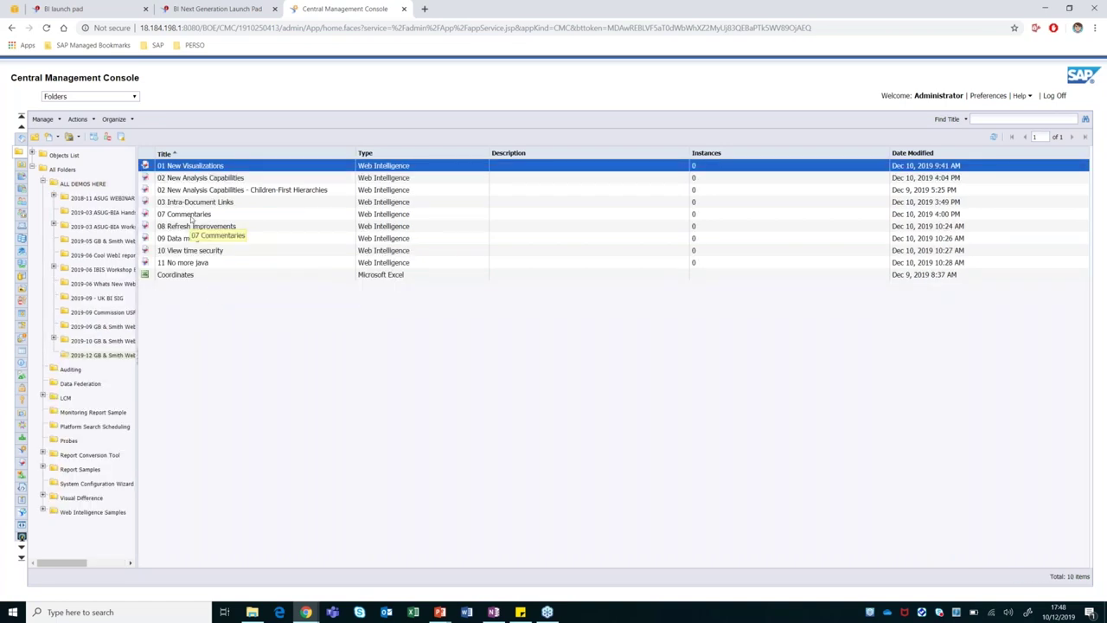
{"action": "right_click", "coordinate": [192, 218]}
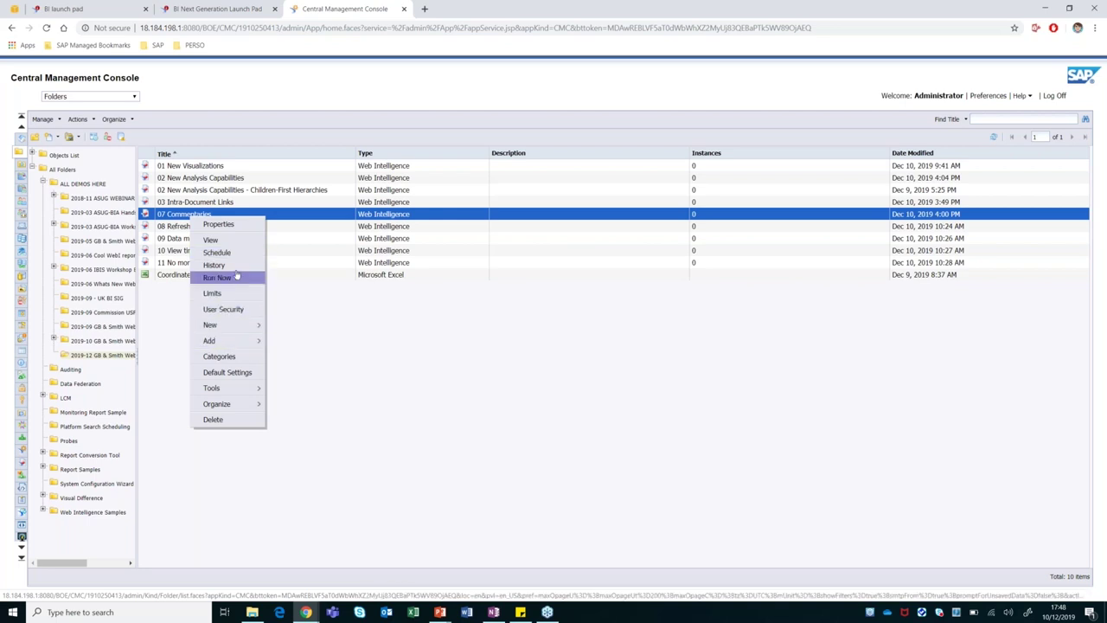
{"action": "left_click", "coordinate": [223, 309]}
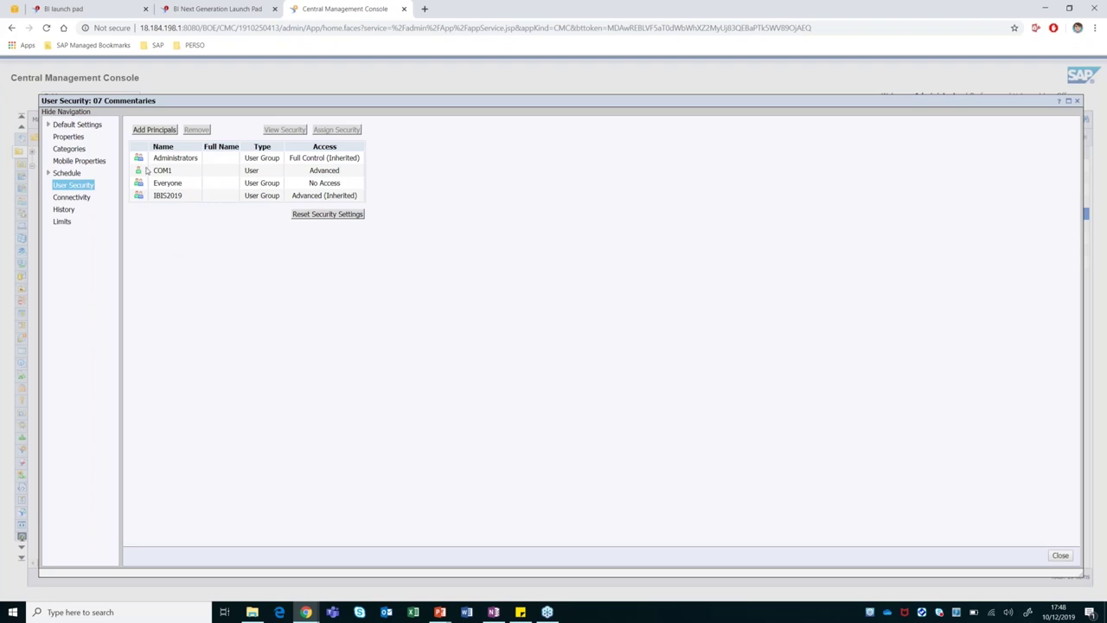
{"action": "left_click", "coordinate": [154, 170]}
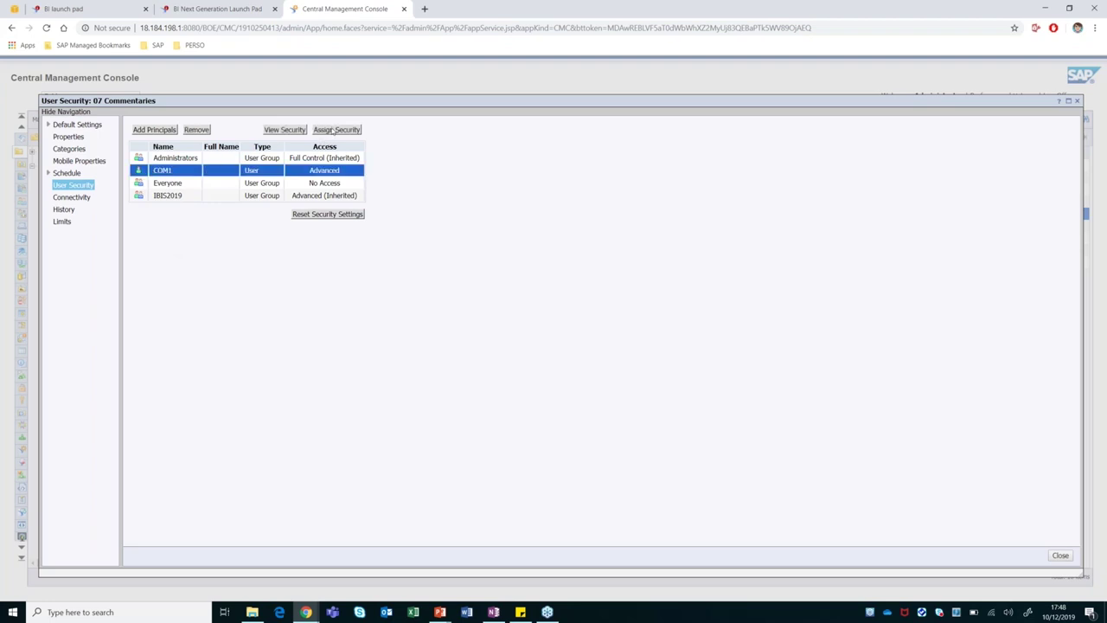
{"action": "left_click", "coordinate": [332, 130]}
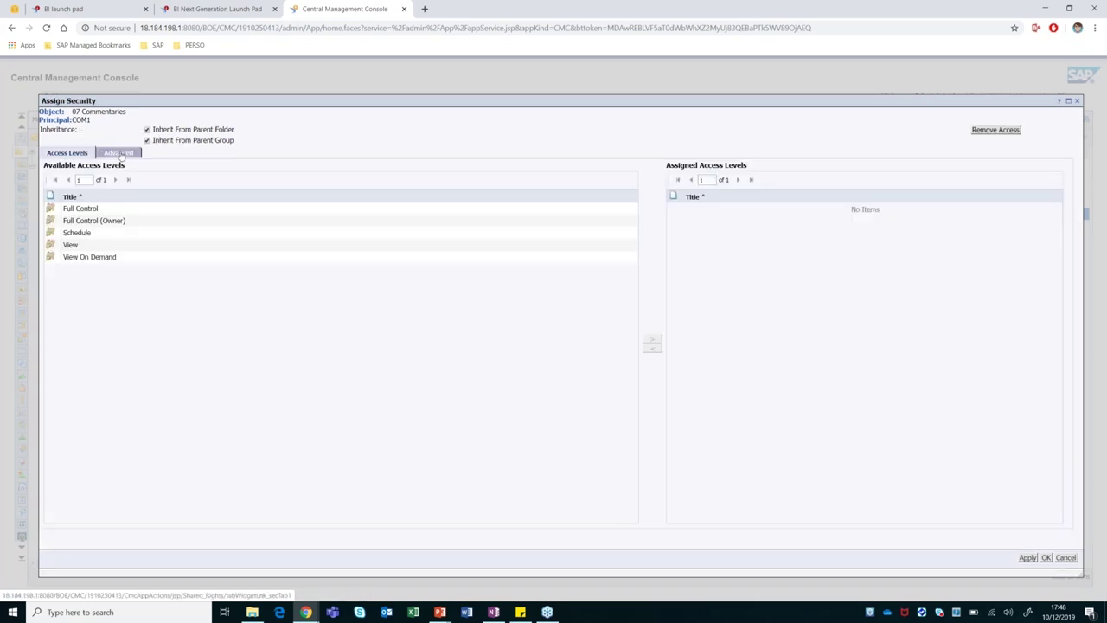
{"action": "left_click", "coordinate": [119, 154]}
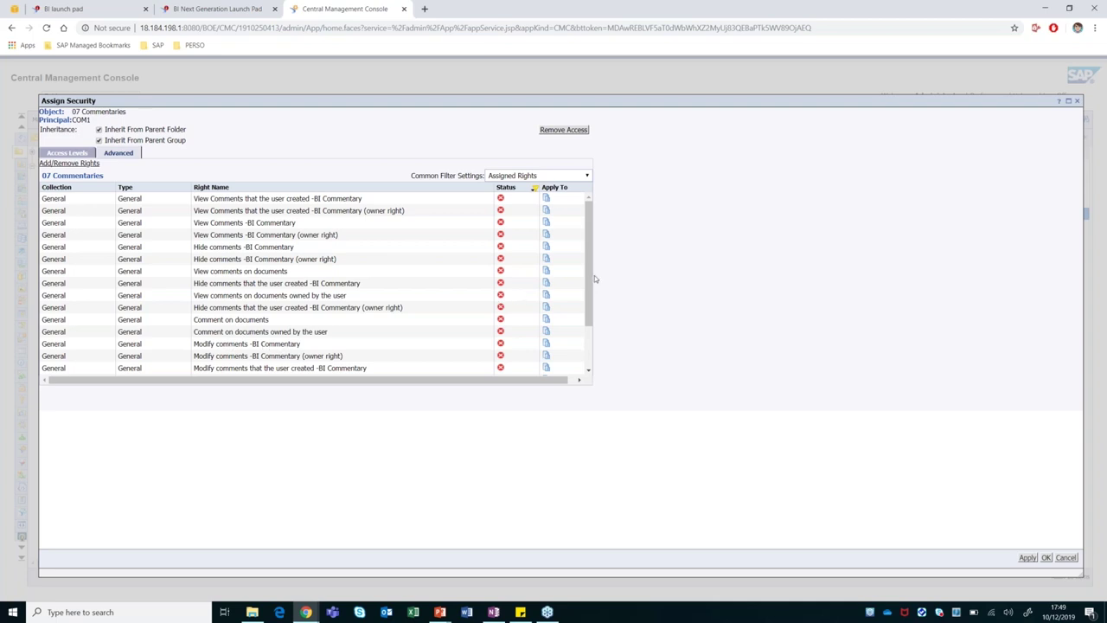
{"action": "left_click_drag", "start_coordinate": [592, 277], "coordinate": [596, 306]}
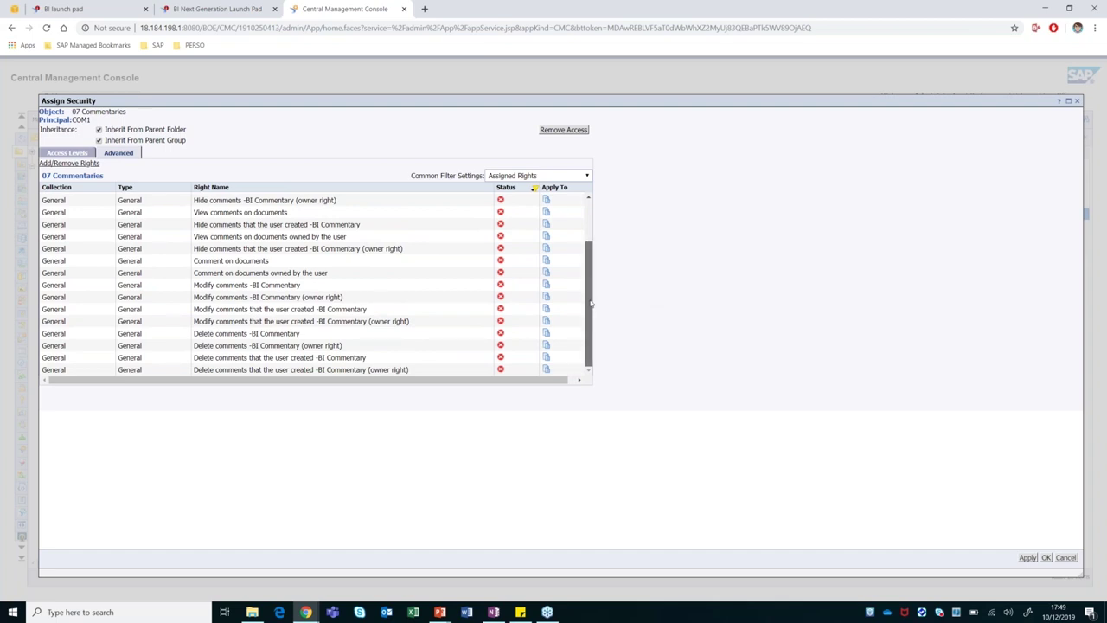
{"action": "left_click_drag", "start_coordinate": [591, 302], "coordinate": [595, 236]}
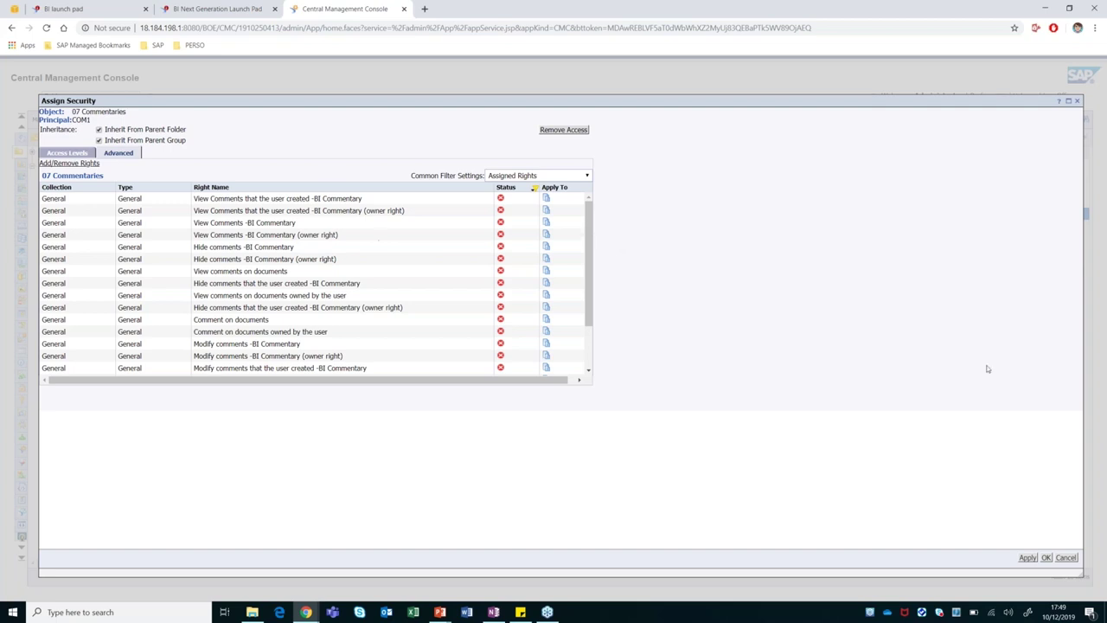
{"action": "left_click", "coordinate": [1066, 557]}
{"action": "left_click", "coordinate": [1061, 556]}
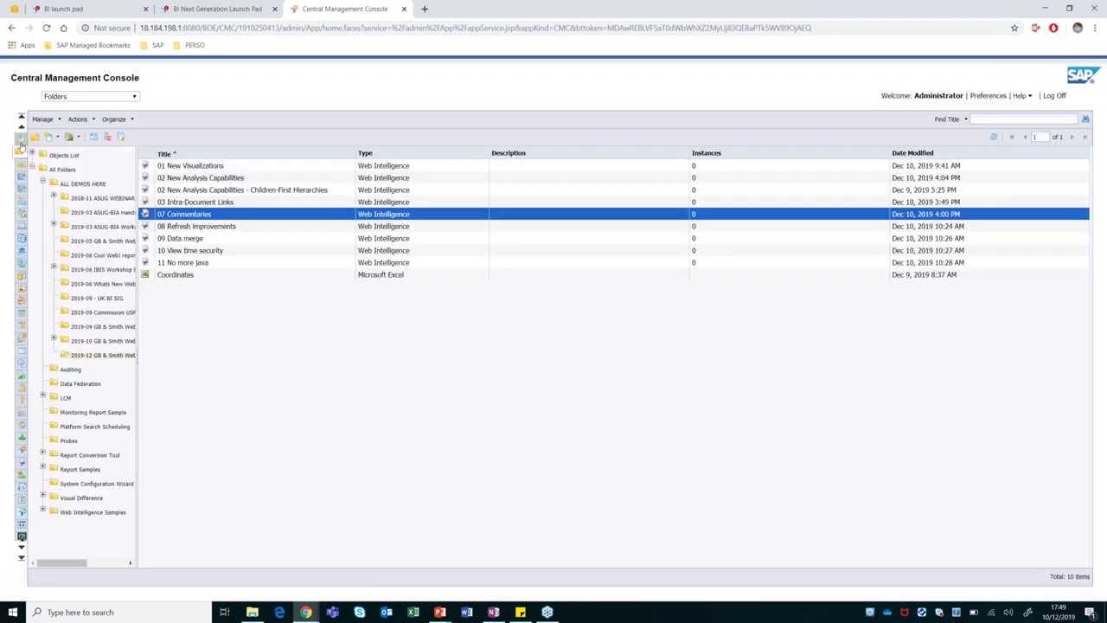
{"action": "left_click", "coordinate": [19, 139]}
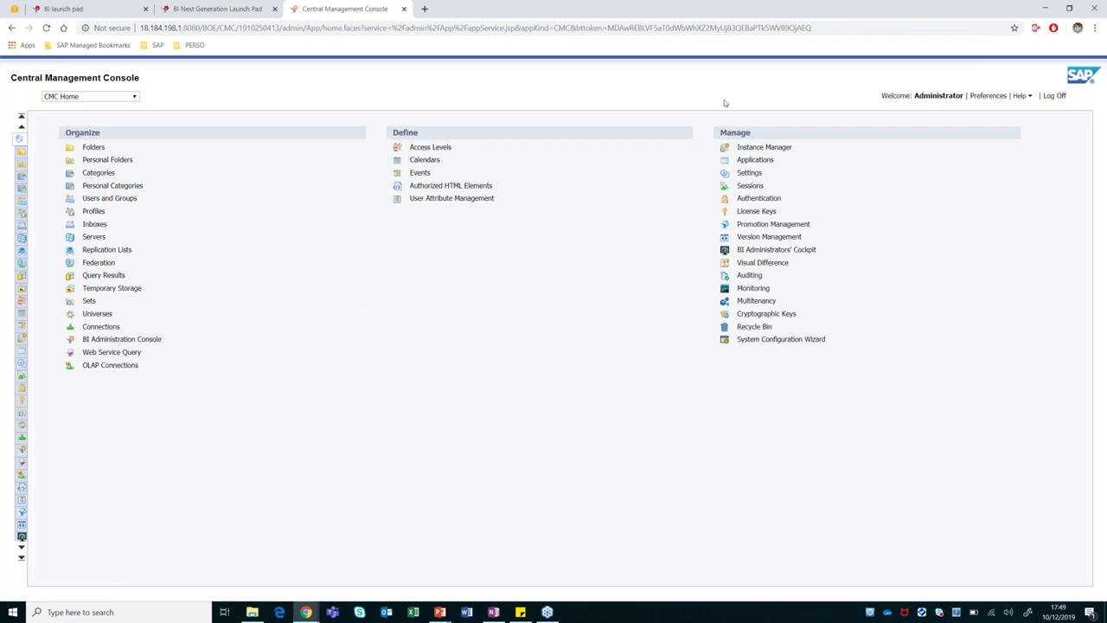
Open the BI Commentary Application's properties from the Applications list.
{"action": "left_click", "coordinate": [741, 164]}
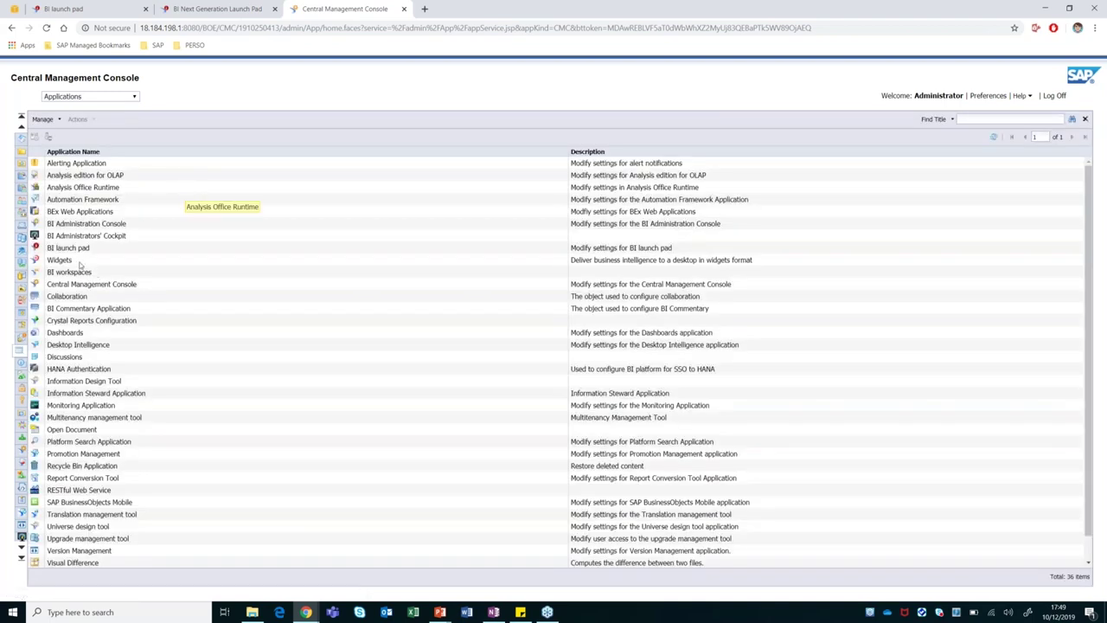
{"action": "left_click", "coordinate": [74, 312]}
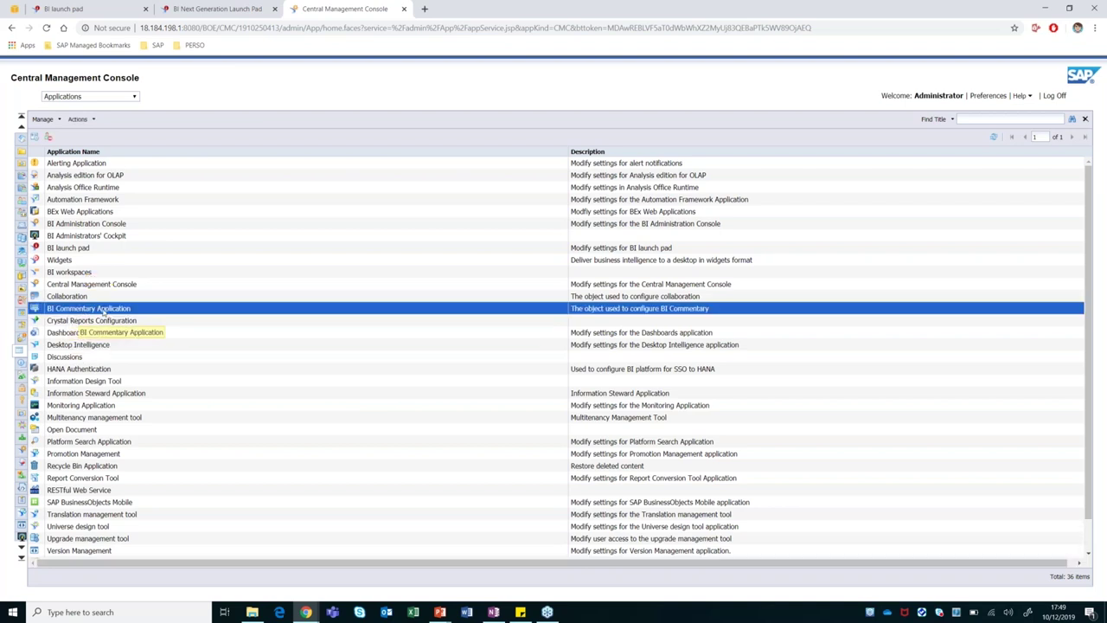
{"action": "double_click", "coordinate": [103, 313]}
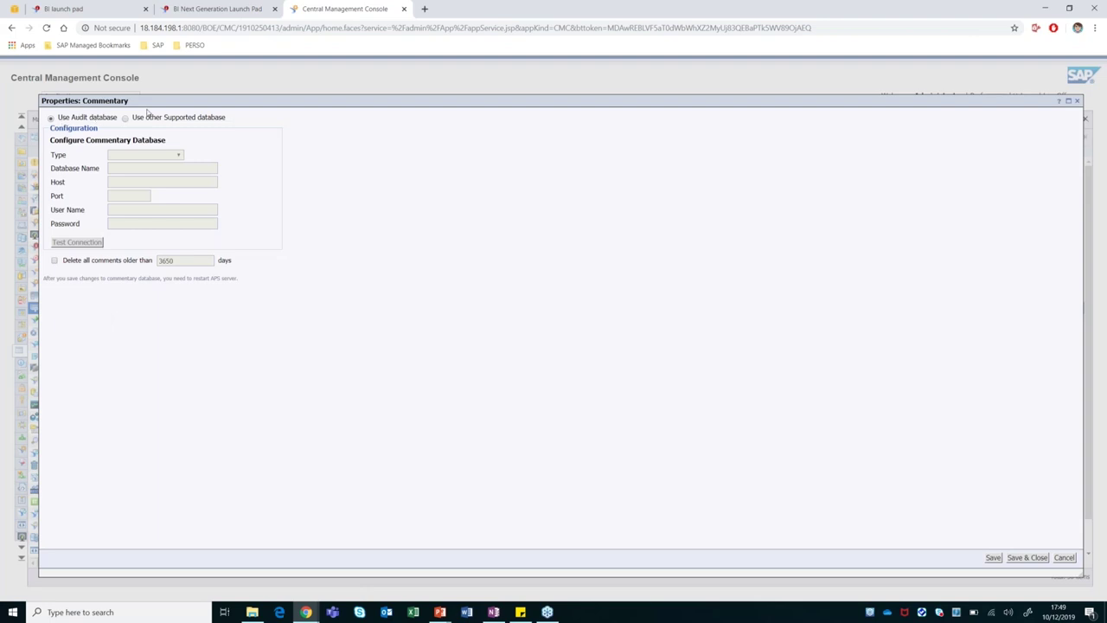
Review the supported database options, keep the Audit database, cancel and log off the CMC.
{"action": "left_click", "coordinate": [125, 118]}
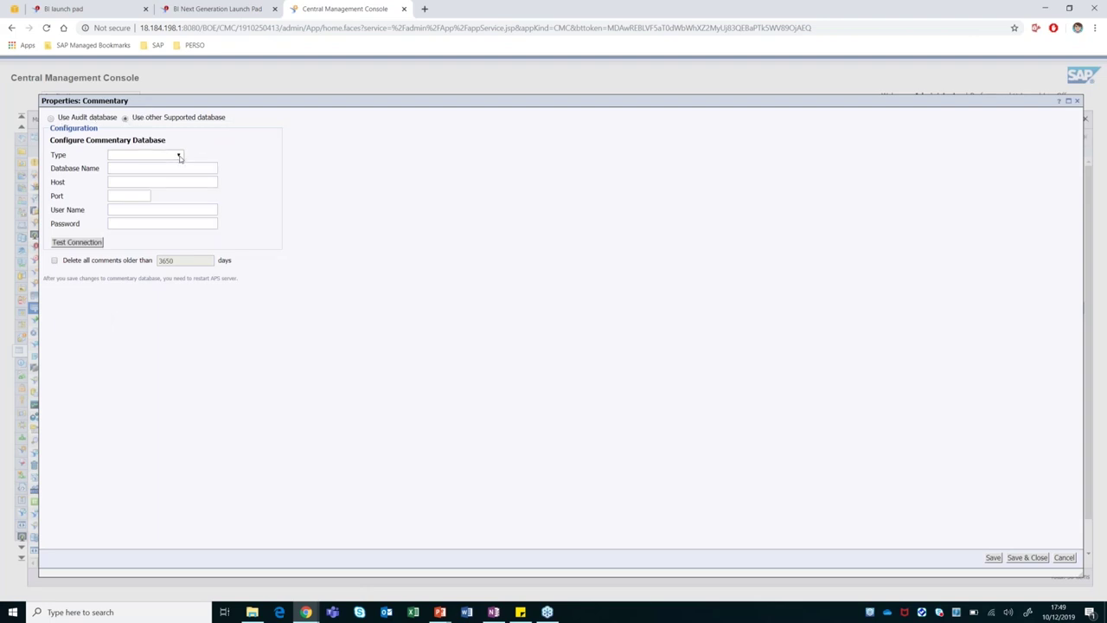
{"action": "left_click", "coordinate": [179, 156]}
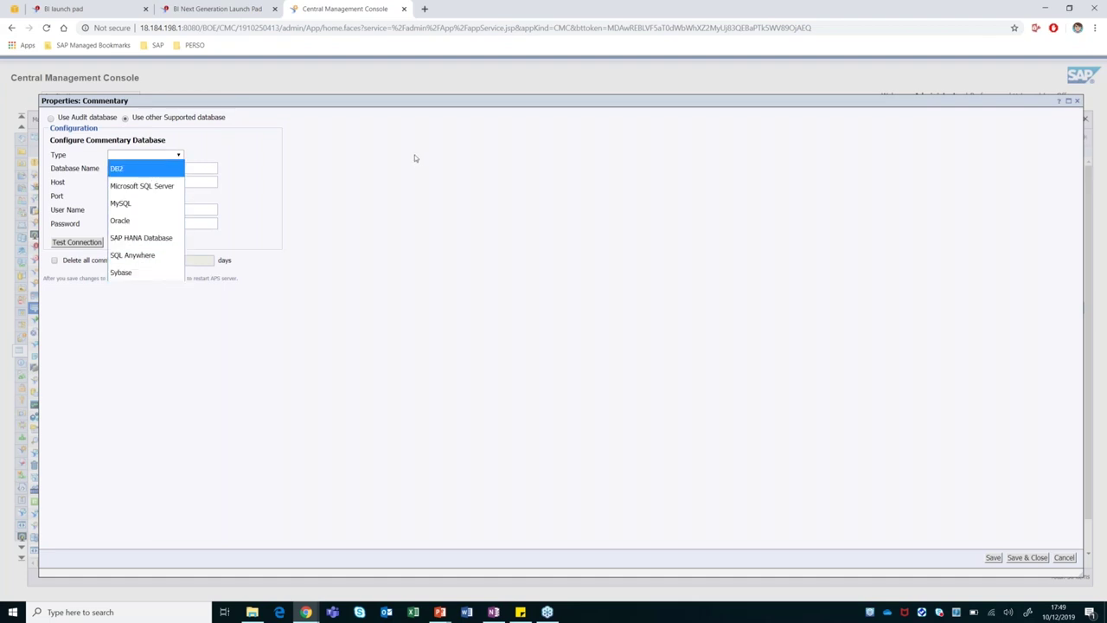
{"action": "left_click", "coordinate": [51, 119]}
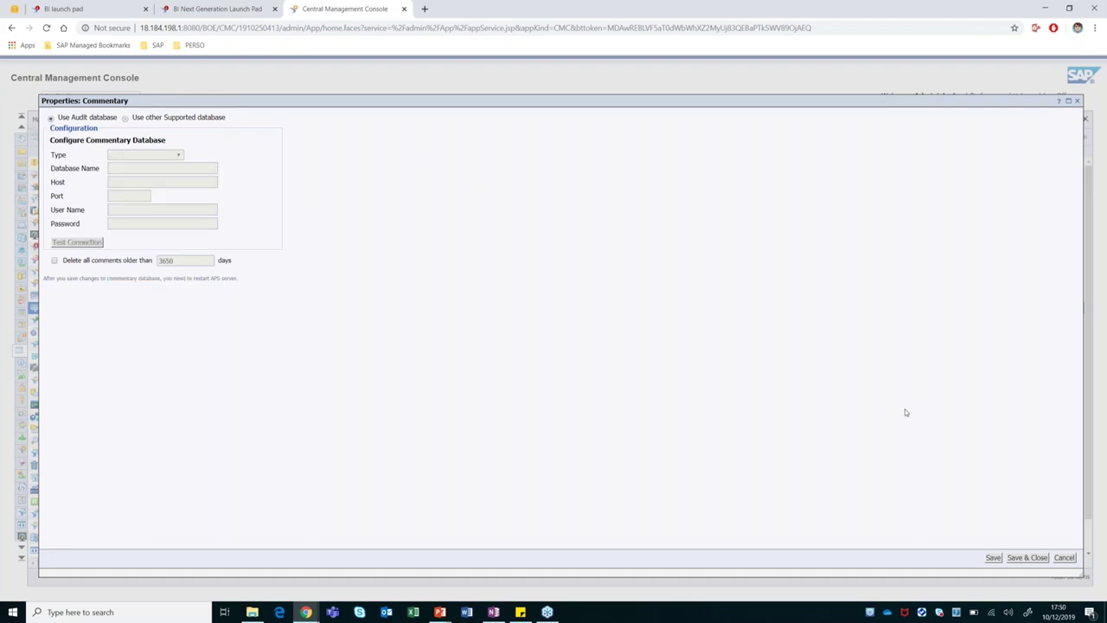
{"action": "left_click", "coordinate": [1064, 558]}
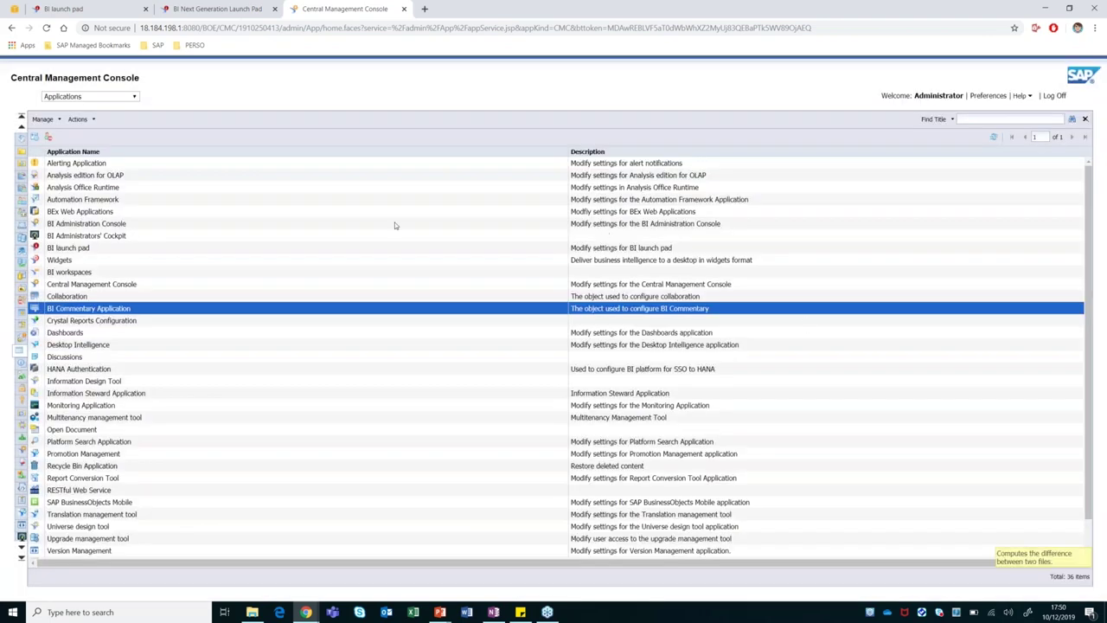
{"action": "left_click", "coordinate": [1063, 98]}
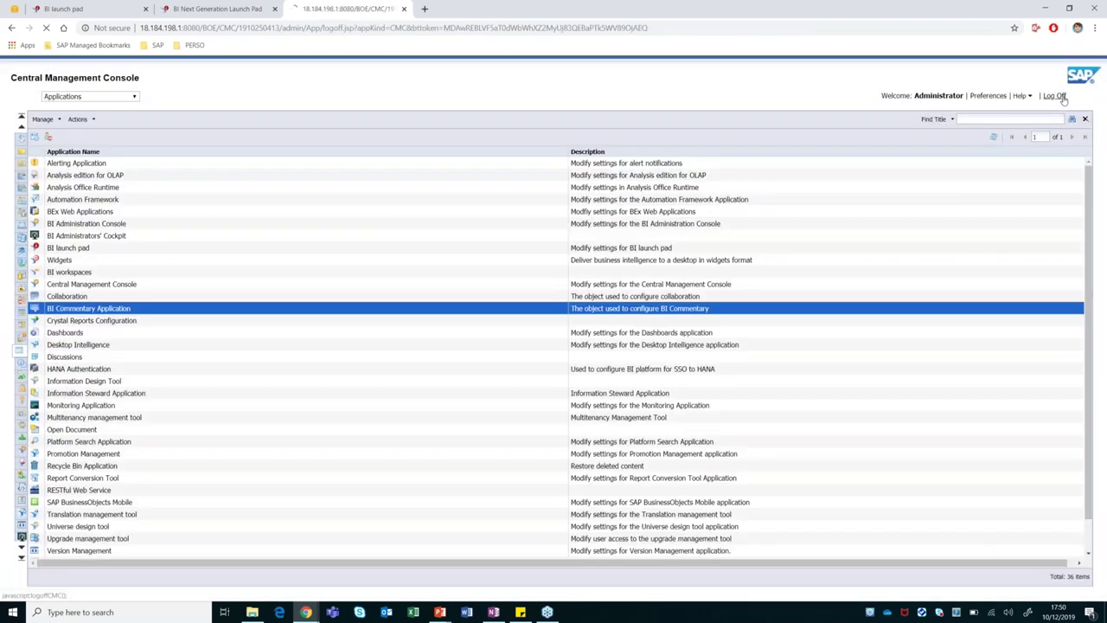
Sign in to the BI launch pad as Administrator with the password and go to Documents.
{"action": "left_click", "coordinate": [79, 9]}
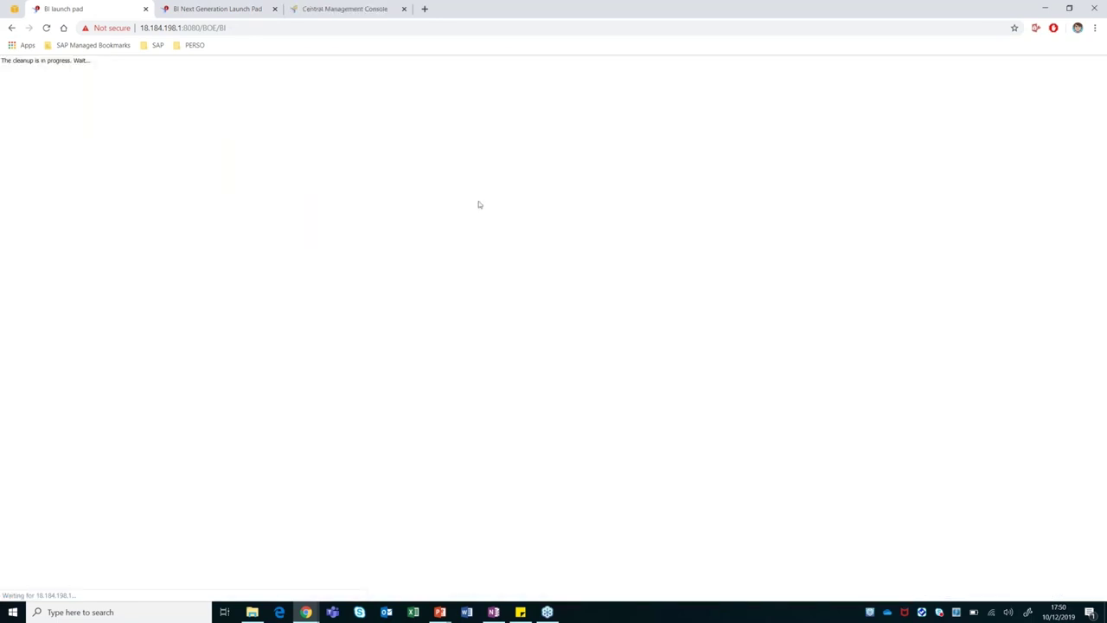
{"action": "double_click", "coordinate": [561, 217]}
{"action": "type", "text": "Administ"}
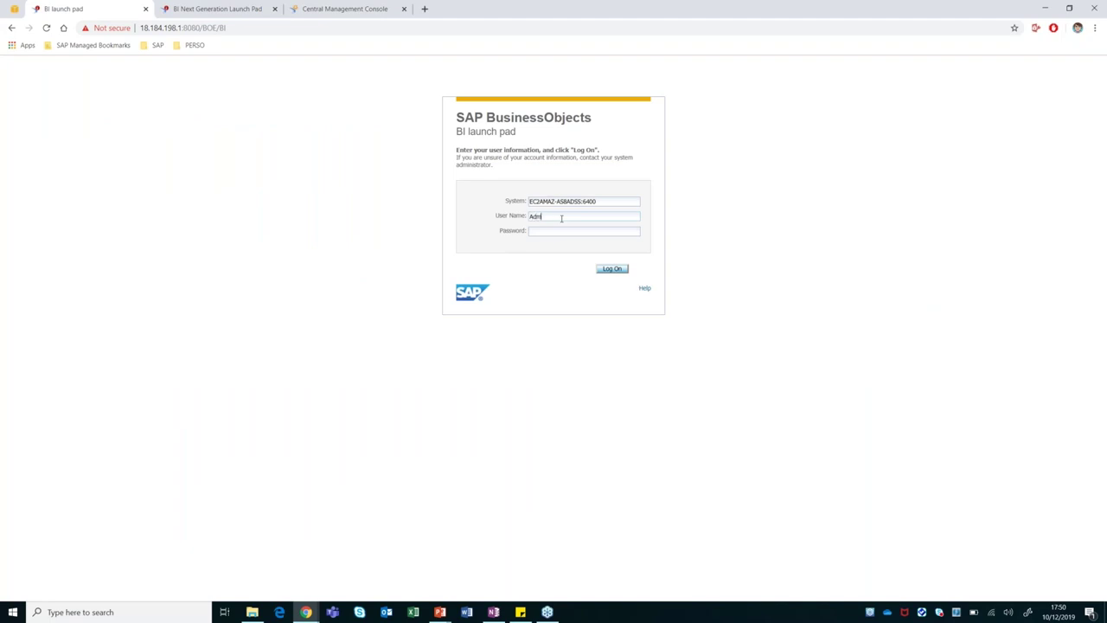
{"action": "type", "text": "rator"}
{"action": "key", "text": "Tab"}
{"action": "type", "text": "•••••••••"}
{"action": "key", "text": "Return"}
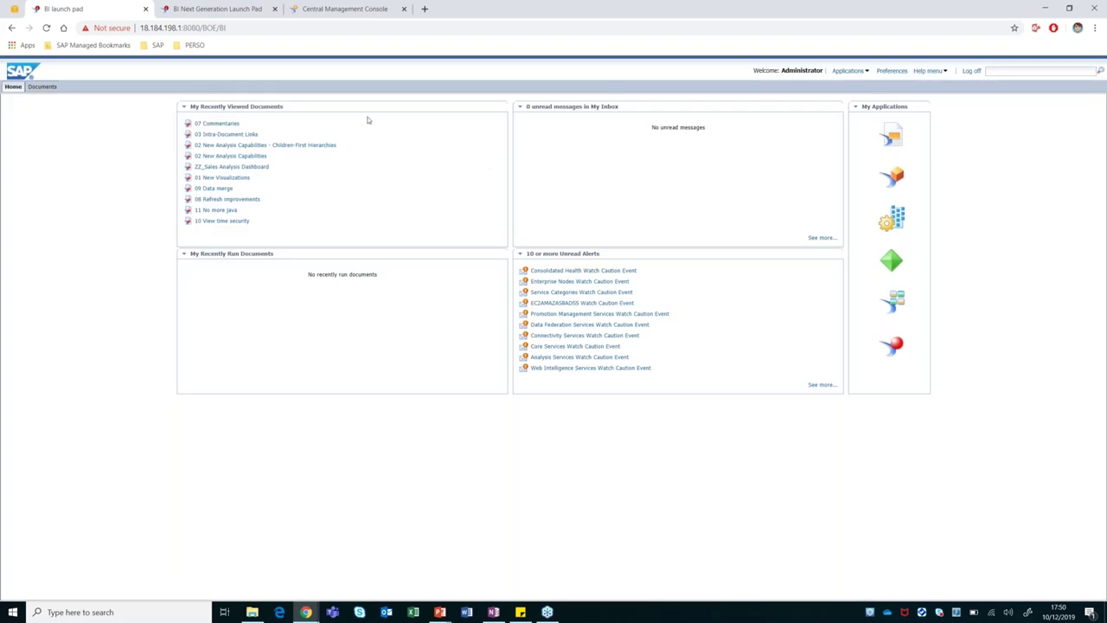
{"action": "left_click", "coordinate": [45, 87]}
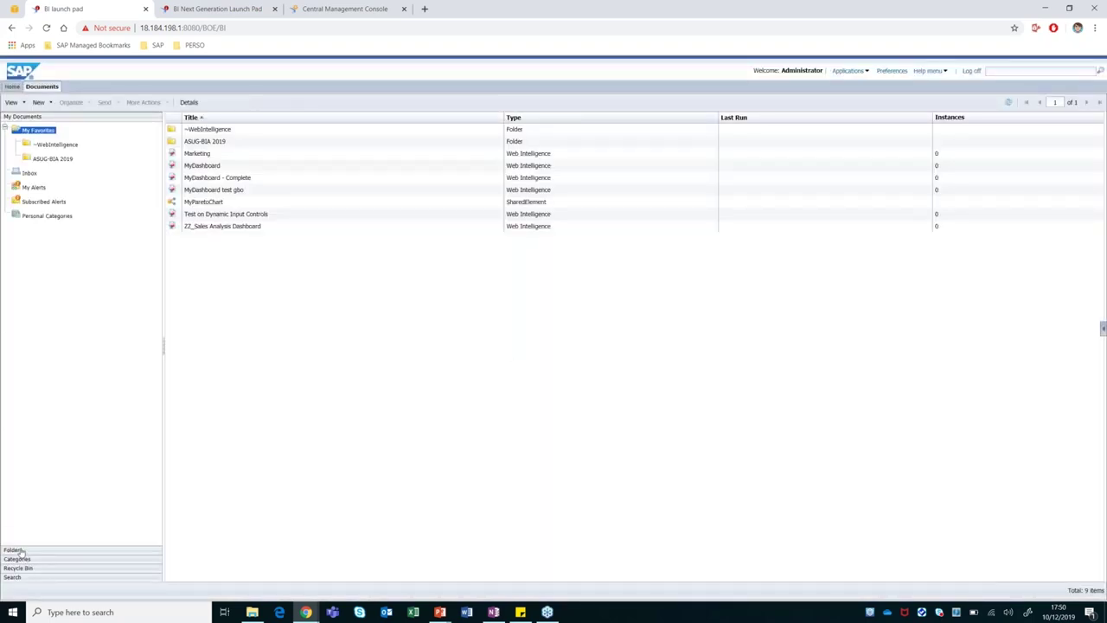
Open 08 Refresh Improvements from Folders > ALL DEMOS HERE > 2019-12 GB & Smith Webinar.
{"action": "left_click", "coordinate": [18, 550]}
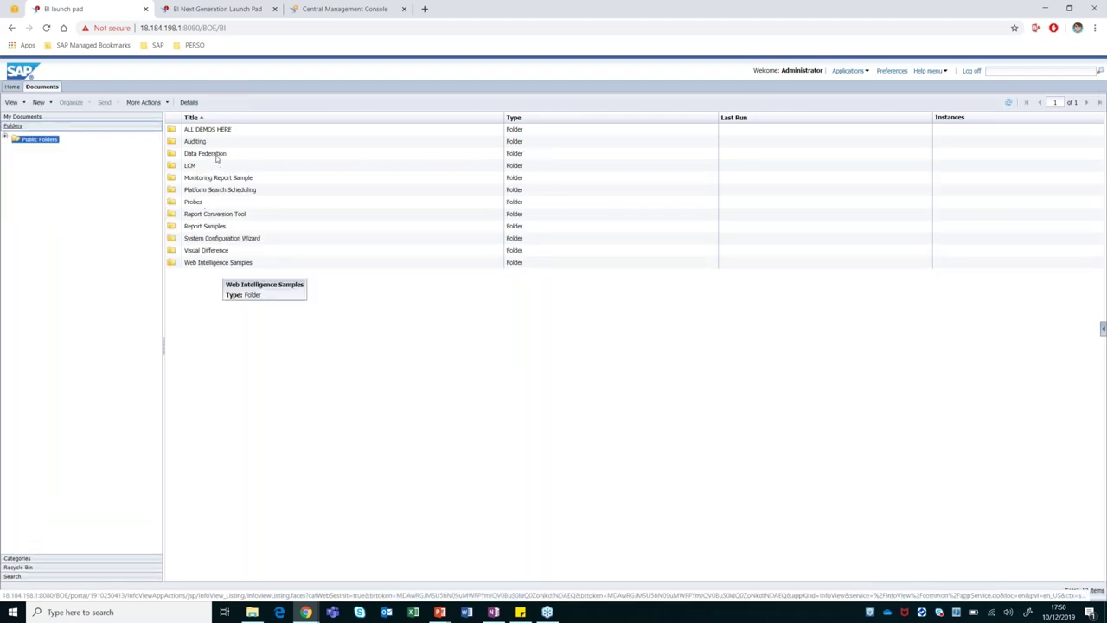
{"action": "left_click", "coordinate": [212, 131]}
{"action": "double_click", "coordinate": [212, 131]}
{"action": "double_click", "coordinate": [223, 262]}
{"action": "double_click", "coordinate": [213, 190]}
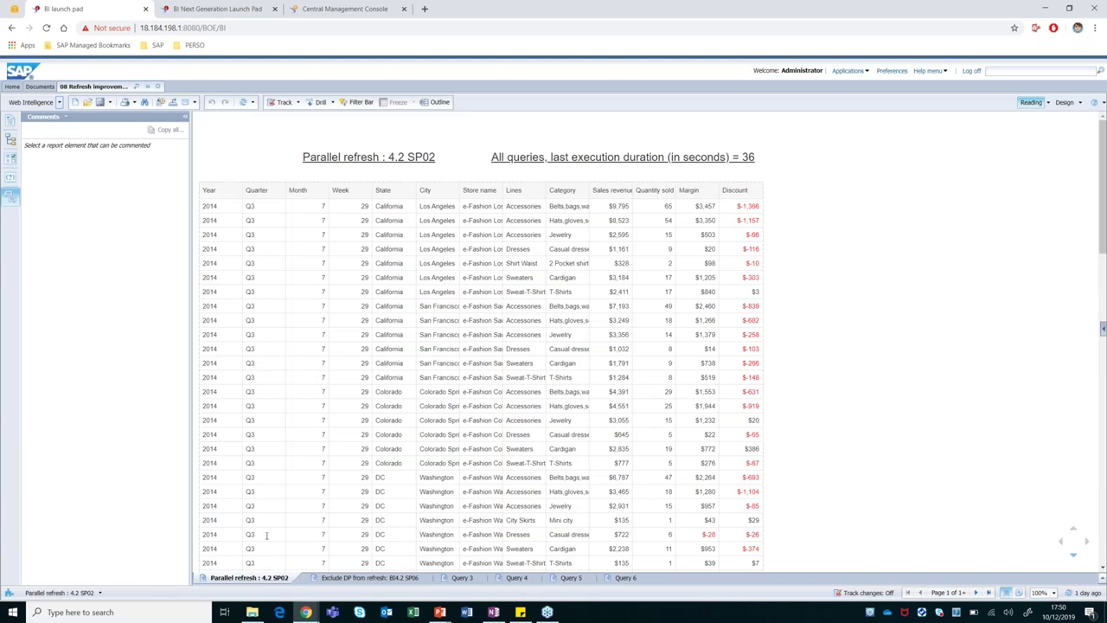
Browse the Exclude DP from refresh, Query 3 and Query 5 reports, returning to Parallel refresh : 4.2 SP02.
{"action": "left_click", "coordinate": [346, 577]}
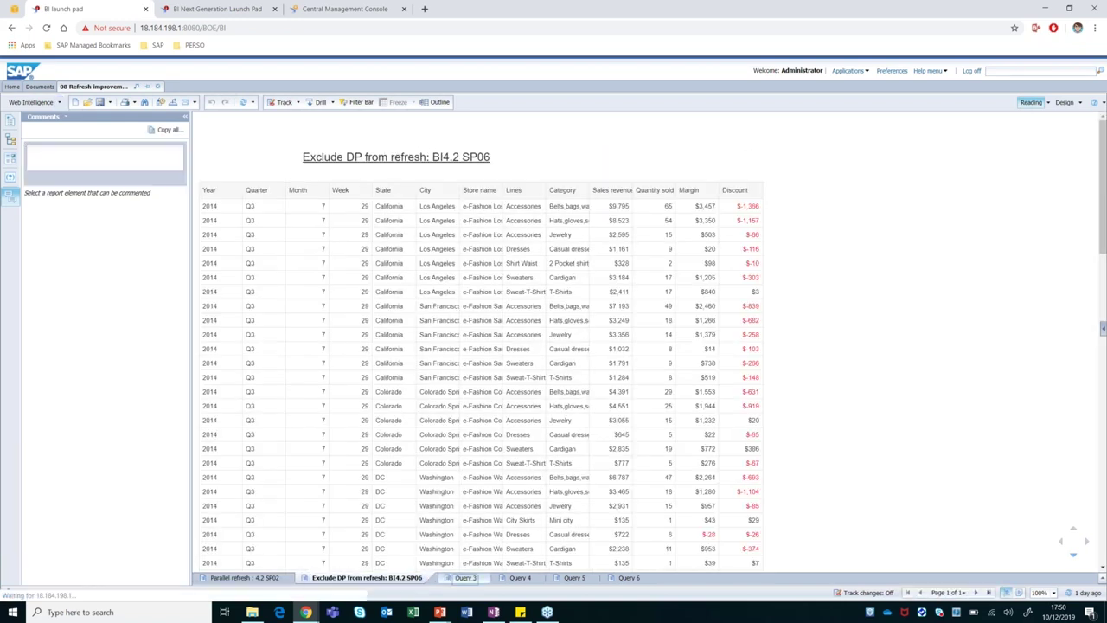
{"action": "left_click", "coordinate": [465, 577]}
{"action": "left_click", "coordinate": [566, 578]}
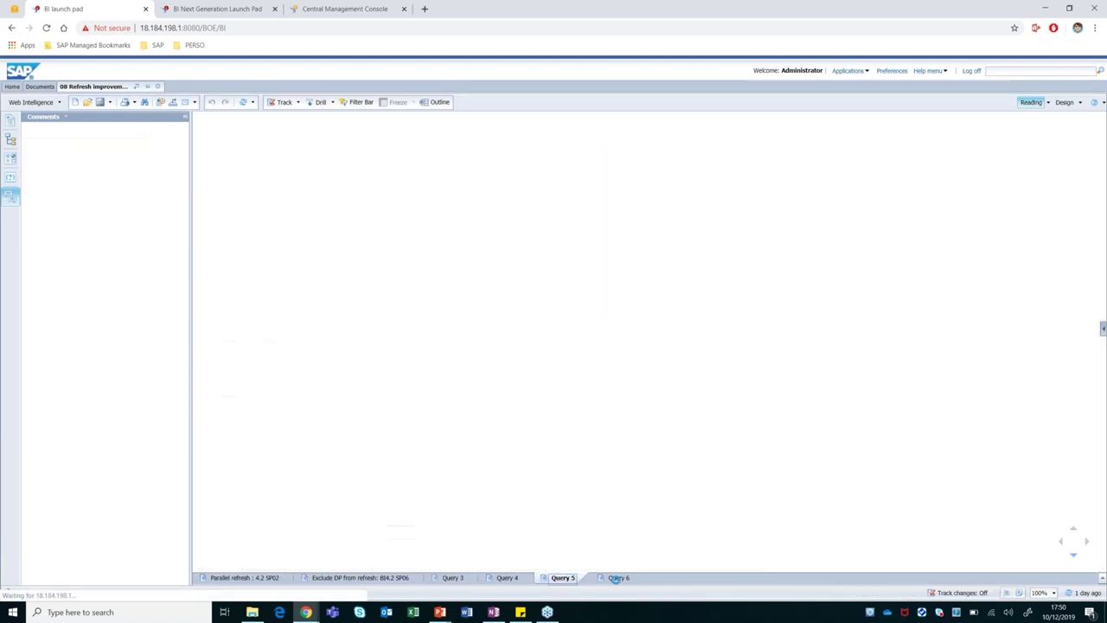
{"action": "left_click", "coordinate": [247, 578]}
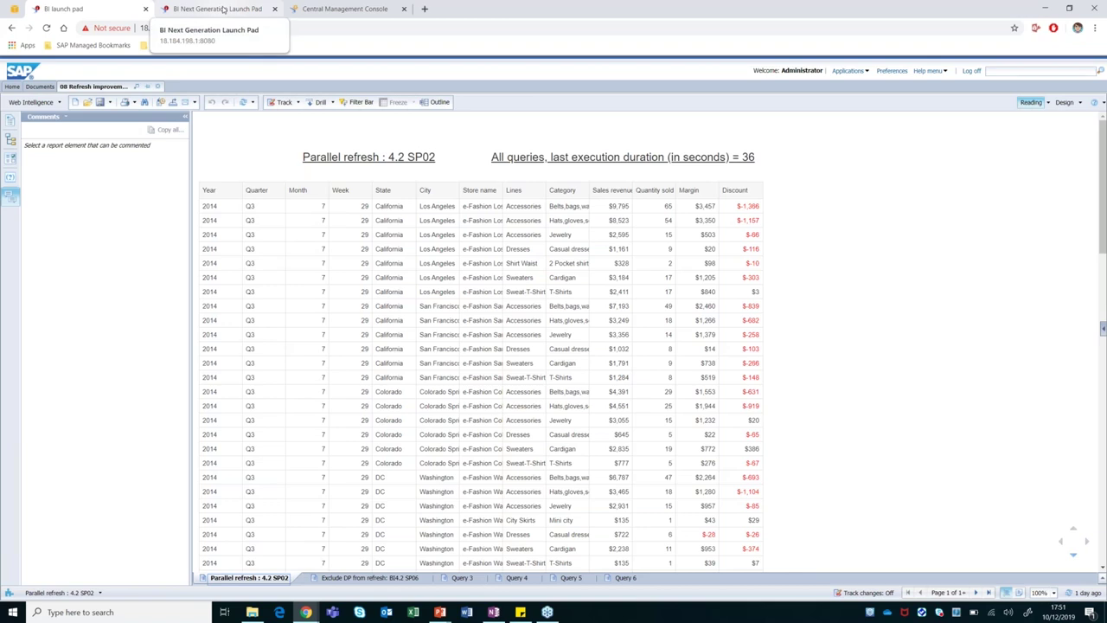
Log back in to the Central Management Console, resubmitting the password after page expiry.
{"action": "left_click", "coordinate": [342, 8]}
{"action": "left_click", "coordinate": [564, 228]}
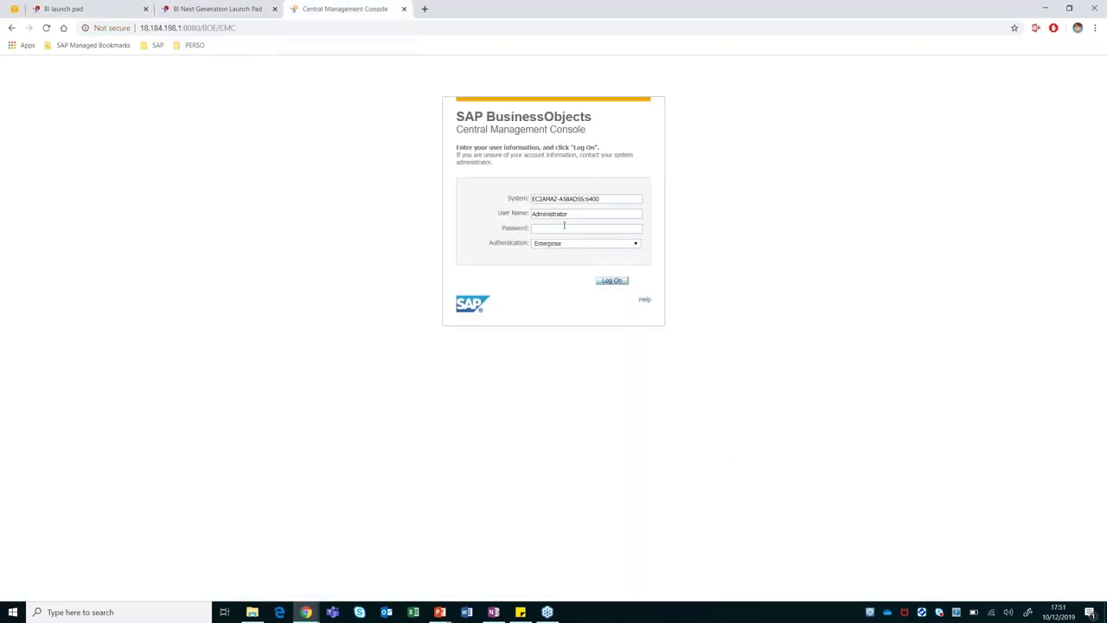
{"action": "type", "text": "********"}
{"action": "key", "text": "Return"}
{"action": "type", "text": "********"}
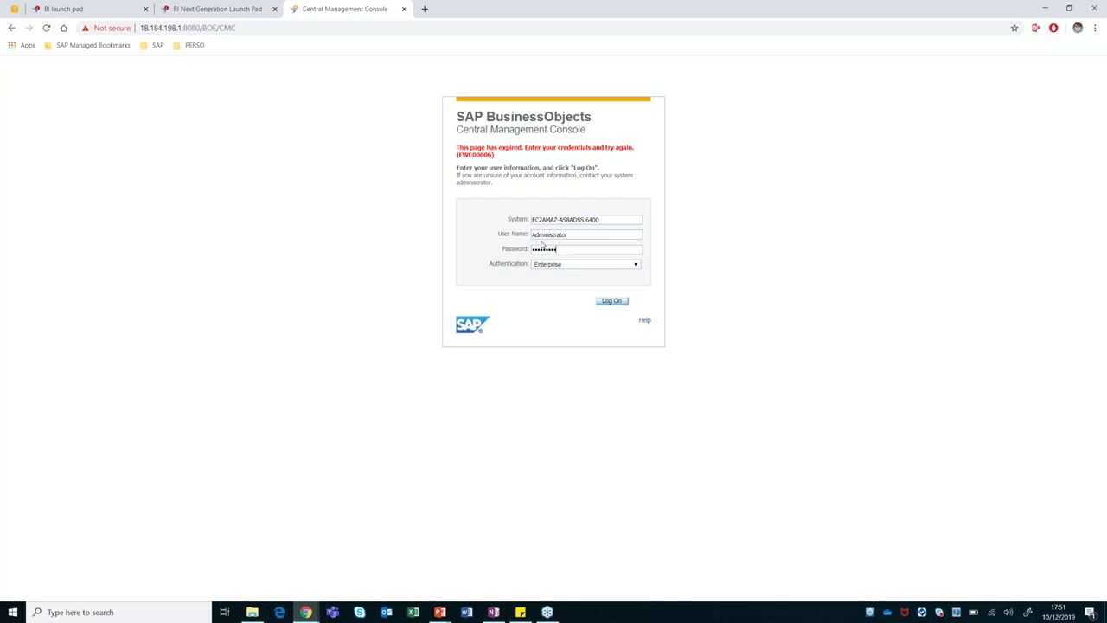
{"action": "key", "text": "Return"}
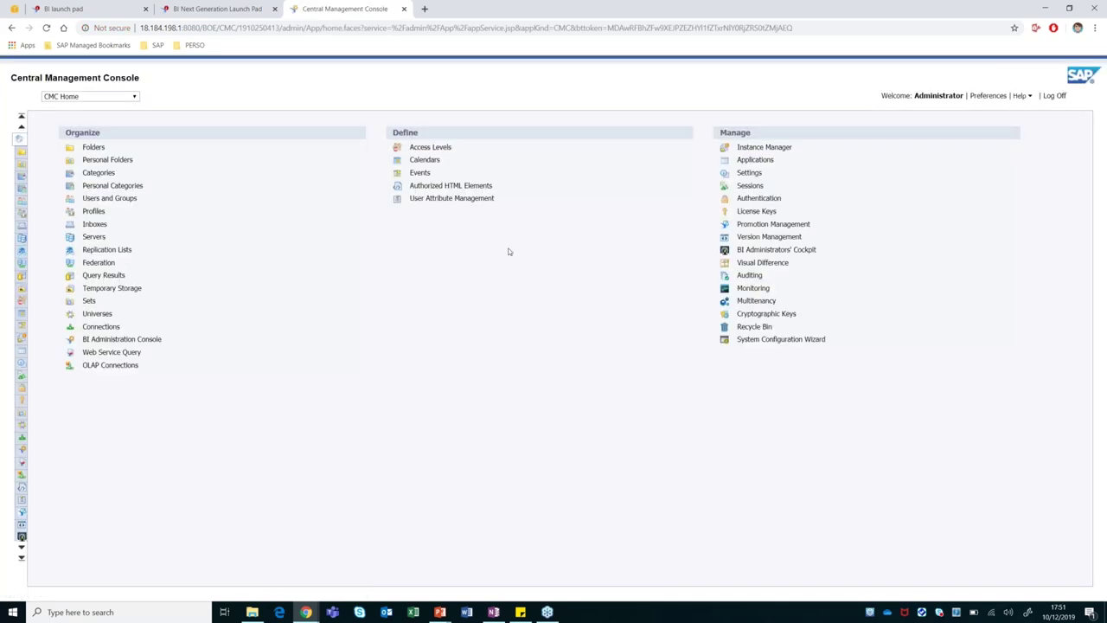
List the Web Intelligence Services servers, widen Server Name, and right-click WebIntelligenceProcessingServer.
{"action": "left_click", "coordinate": [19, 237]}
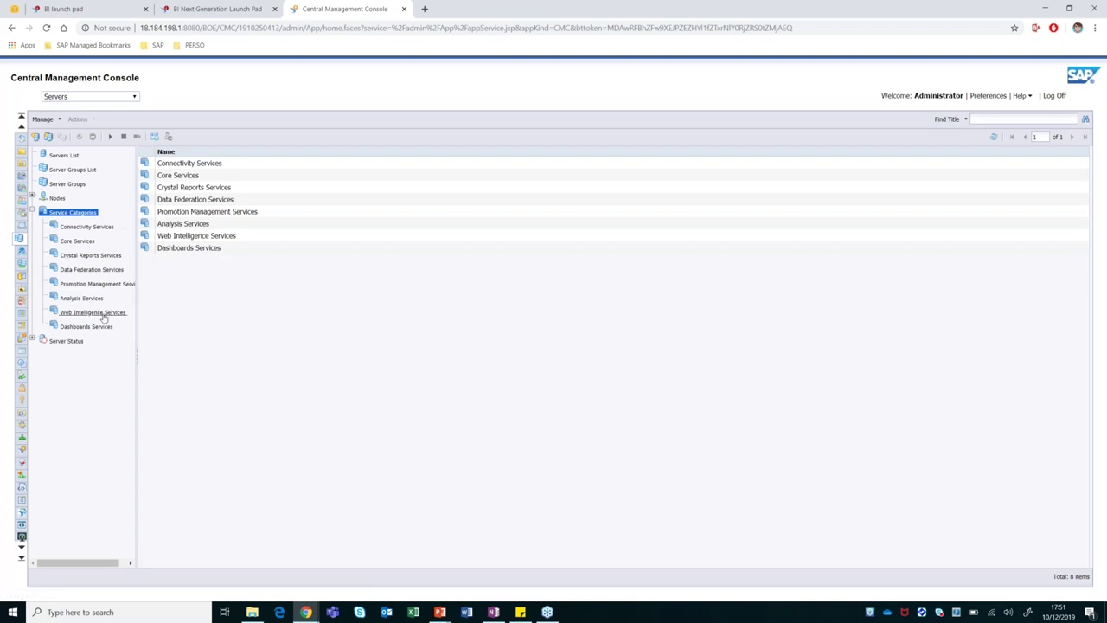
{"action": "left_click", "coordinate": [101, 313]}
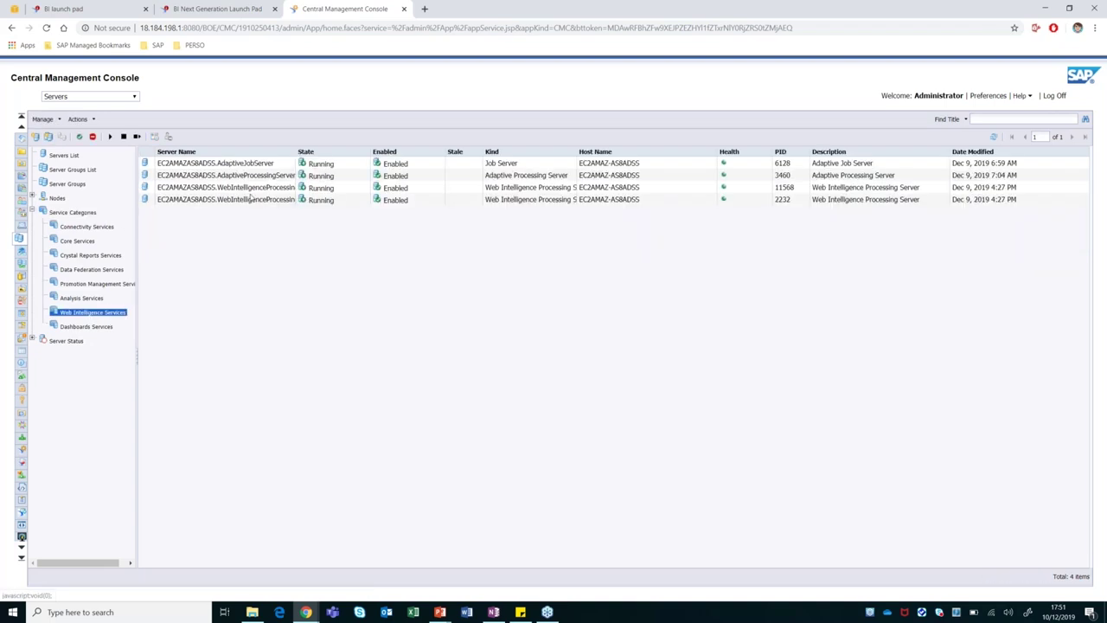
{"action": "left_click_drag", "start_coordinate": [296, 151], "coordinate": [389, 151]}
{"action": "left_click", "coordinate": [294, 188]}
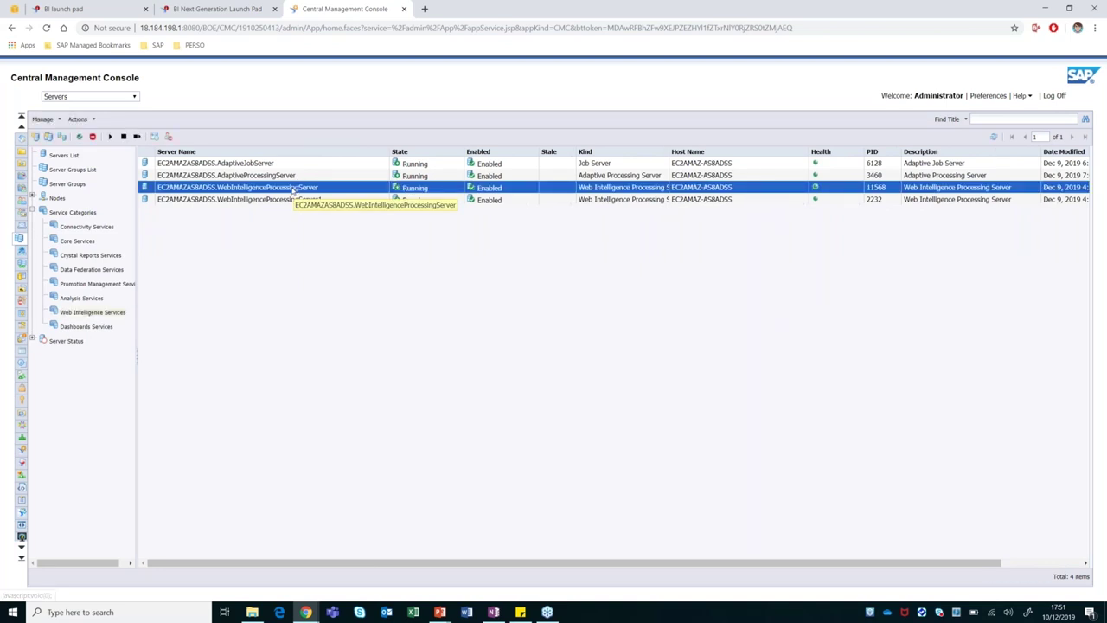
{"action": "right_click", "coordinate": [295, 187]}
Inspect the processing server's Maximum Parallel Queries per document value, cancel unchanged, and switch to AWS EC2.
{"action": "left_click", "coordinate": [310, 197]}
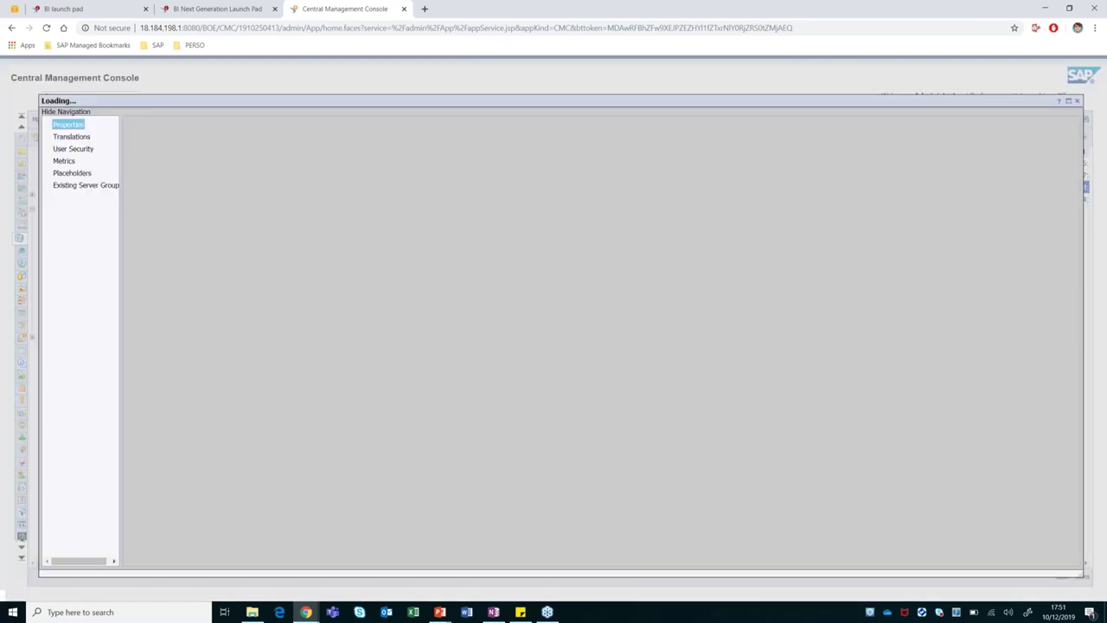
{"action": "scroll", "coordinate": [592, 335], "scroll_direction": "down", "scroll_amount": 12}
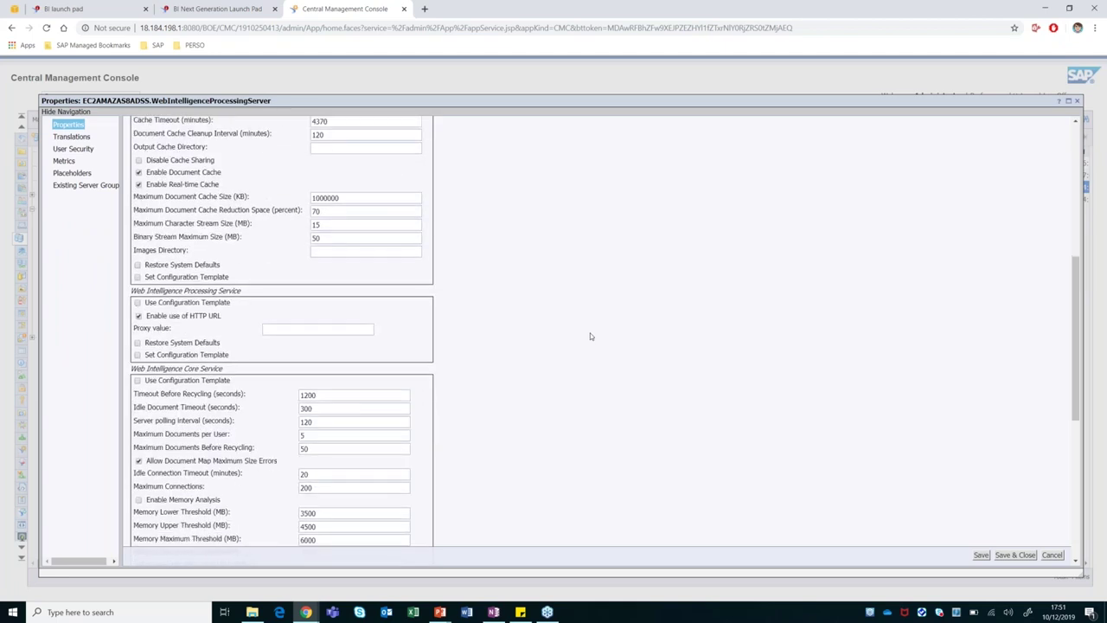
{"action": "scroll", "coordinate": [590, 336], "scroll_direction": "down", "scroll_amount": 4}
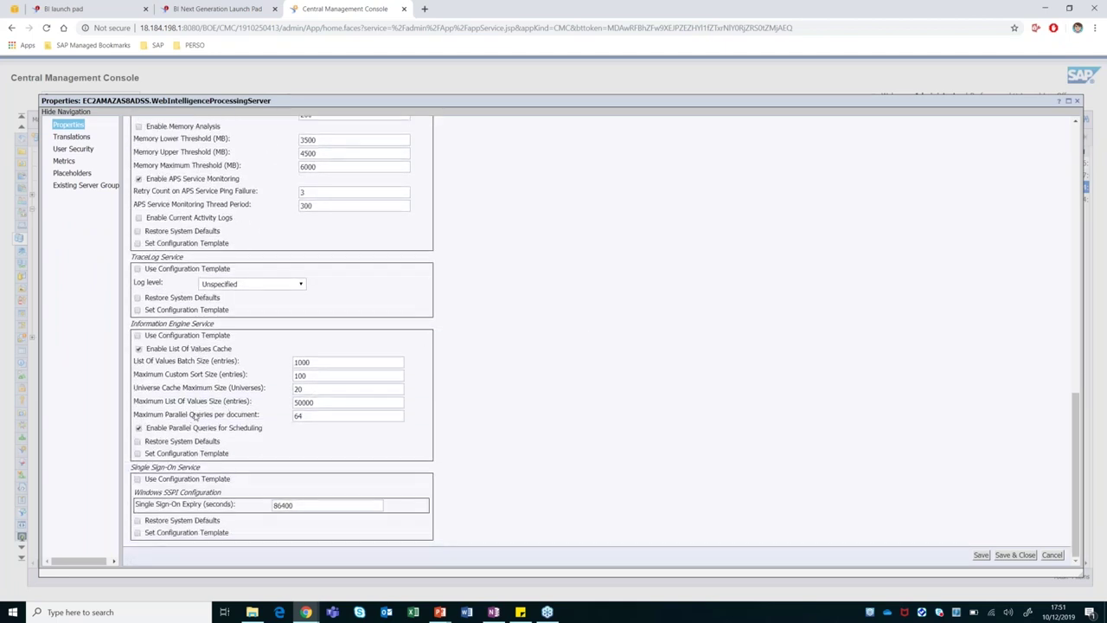
{"action": "left_click", "coordinate": [316, 415]}
{"action": "left_click", "coordinate": [1053, 555]}
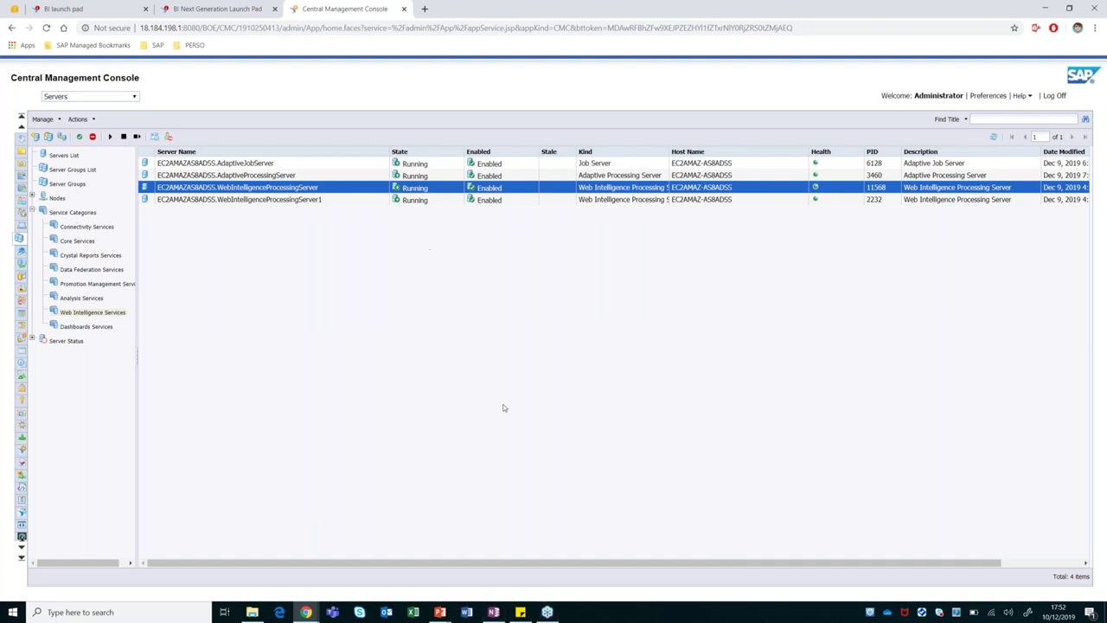
{"action": "left_click", "coordinate": [14, 9]}
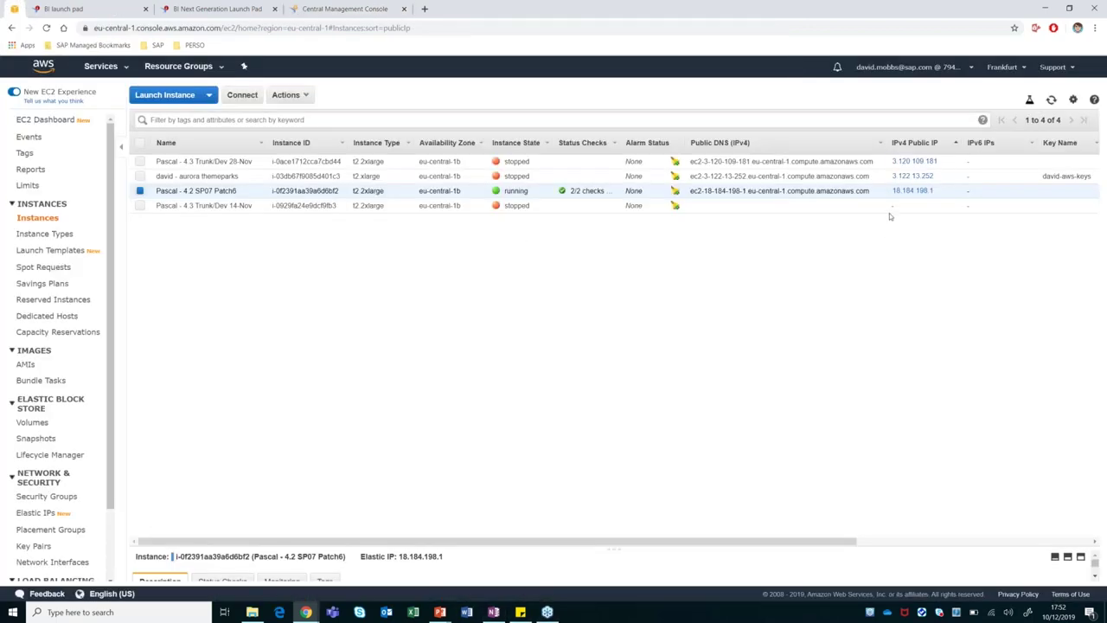
Download and launch the 4.2 SP07 Patch6 instance's Remote Desktop file, connect, then bring up OneNote.
{"action": "right_click", "coordinate": [904, 191]}
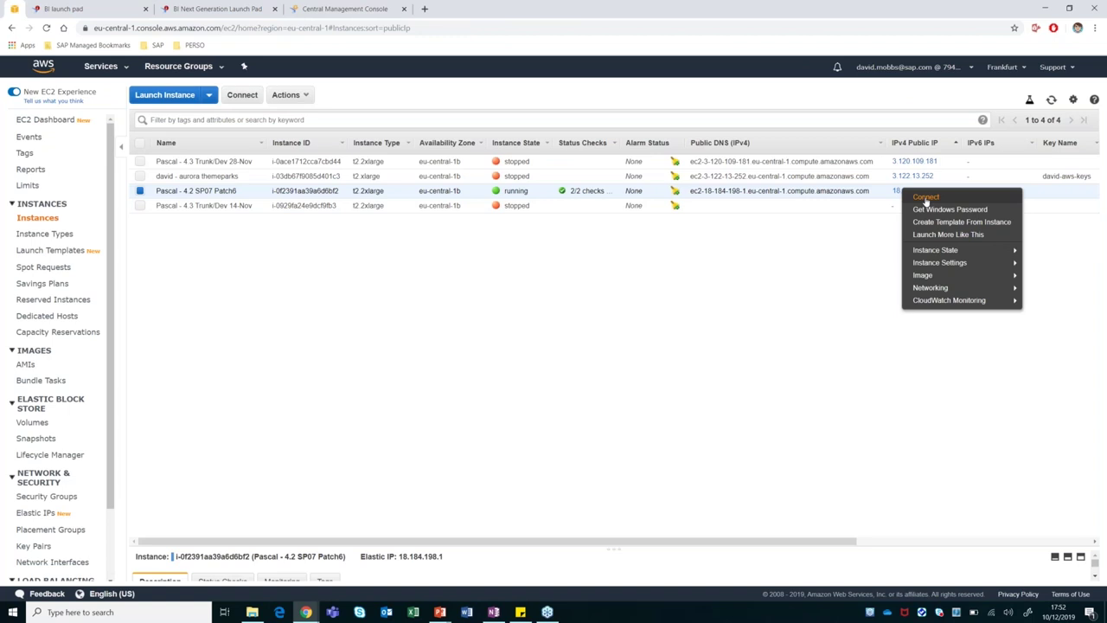
{"action": "left_click", "coordinate": [926, 197]}
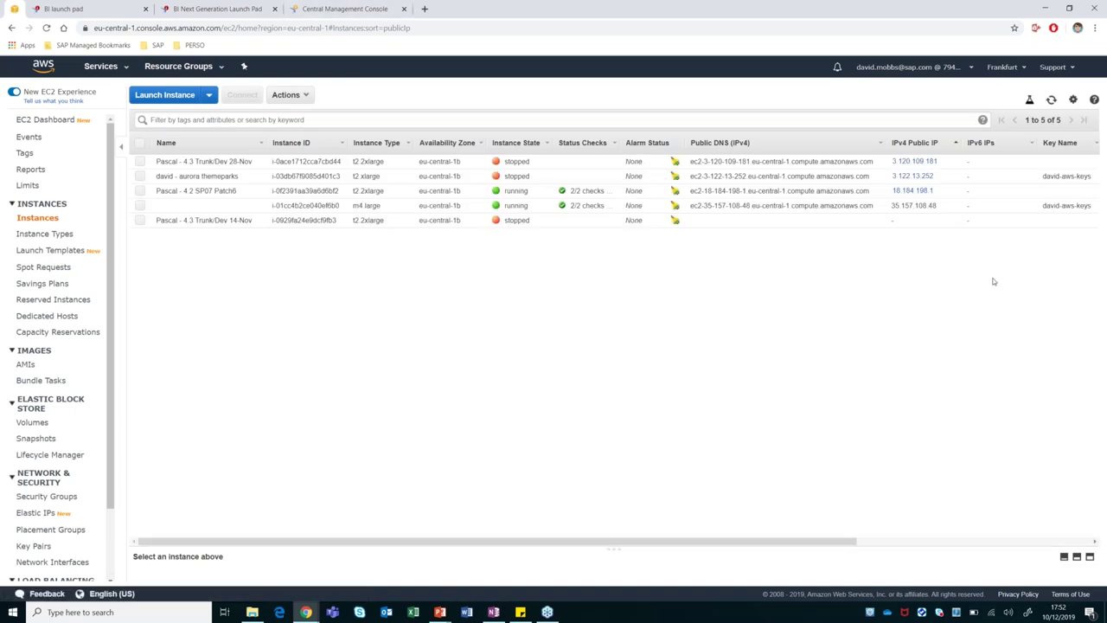
{"action": "right_click", "coordinate": [920, 191]}
{"action": "left_click", "coordinate": [924, 197]}
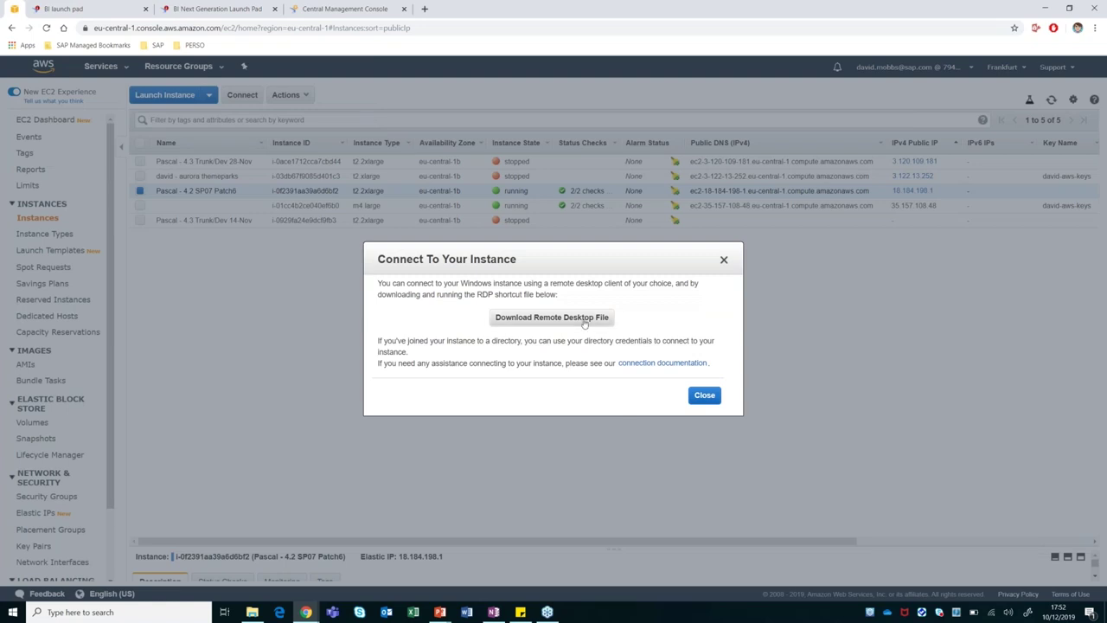
{"action": "left_click", "coordinate": [87, 591]}
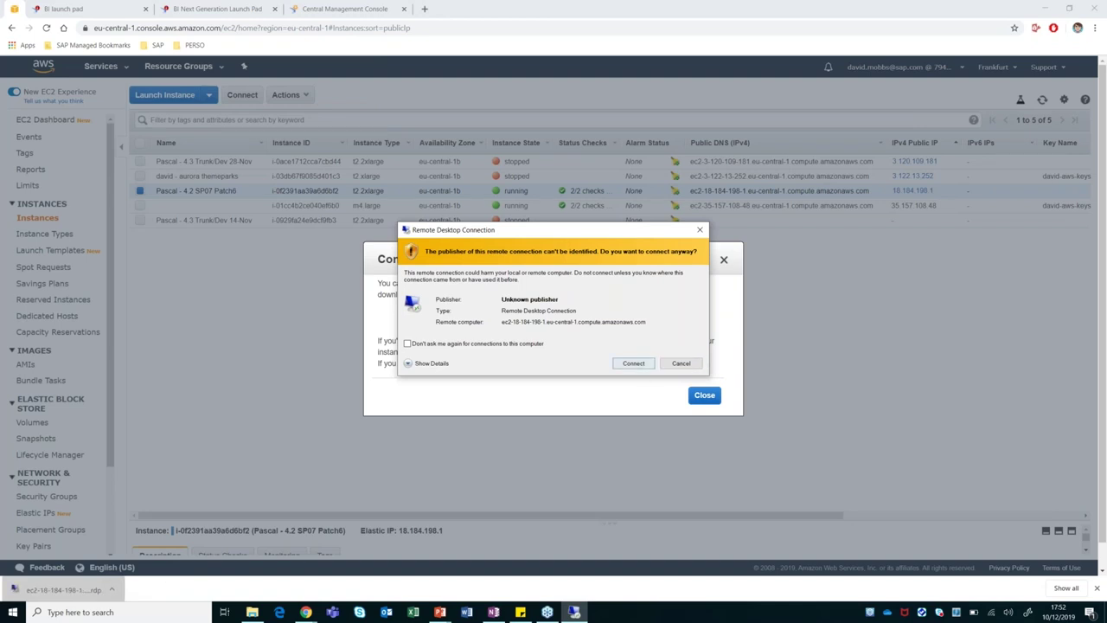
{"action": "left_click", "coordinate": [626, 363]}
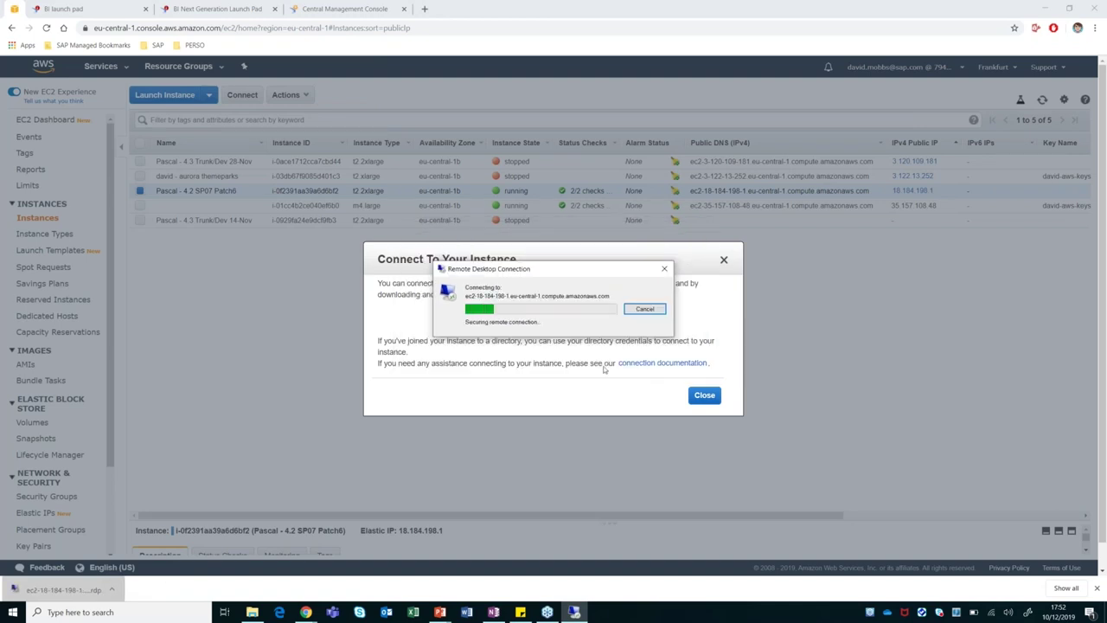
{"action": "left_click", "coordinate": [494, 612]}
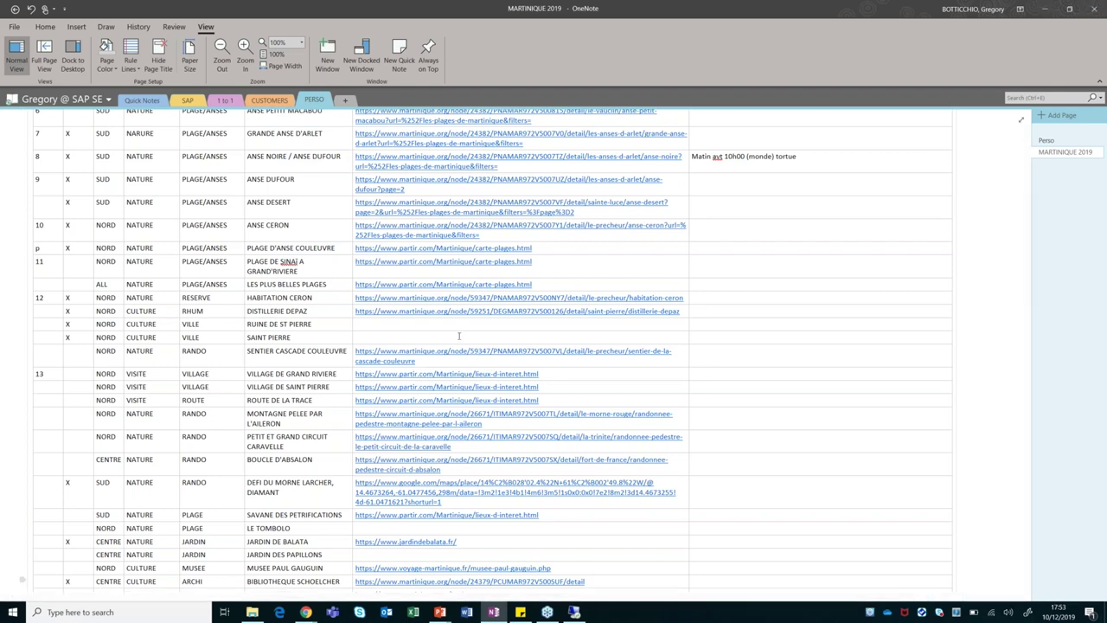
Accept the server certificate so Remote Desktop connects to the EC2 instance.
{"action": "left_click", "coordinate": [574, 612]}
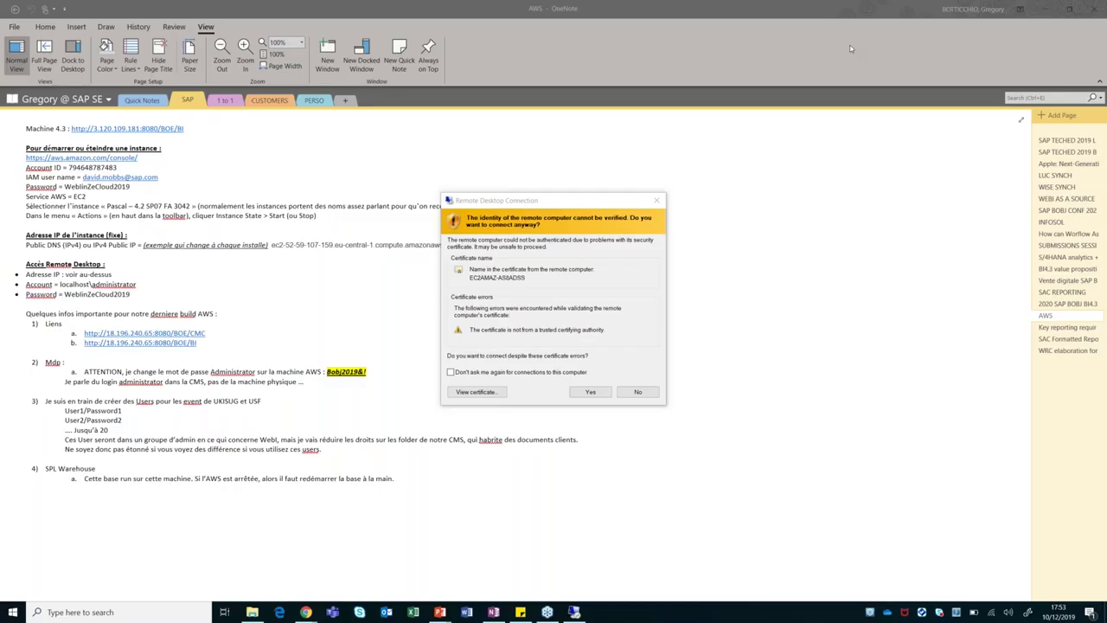
{"action": "left_click", "coordinate": [595, 393]}
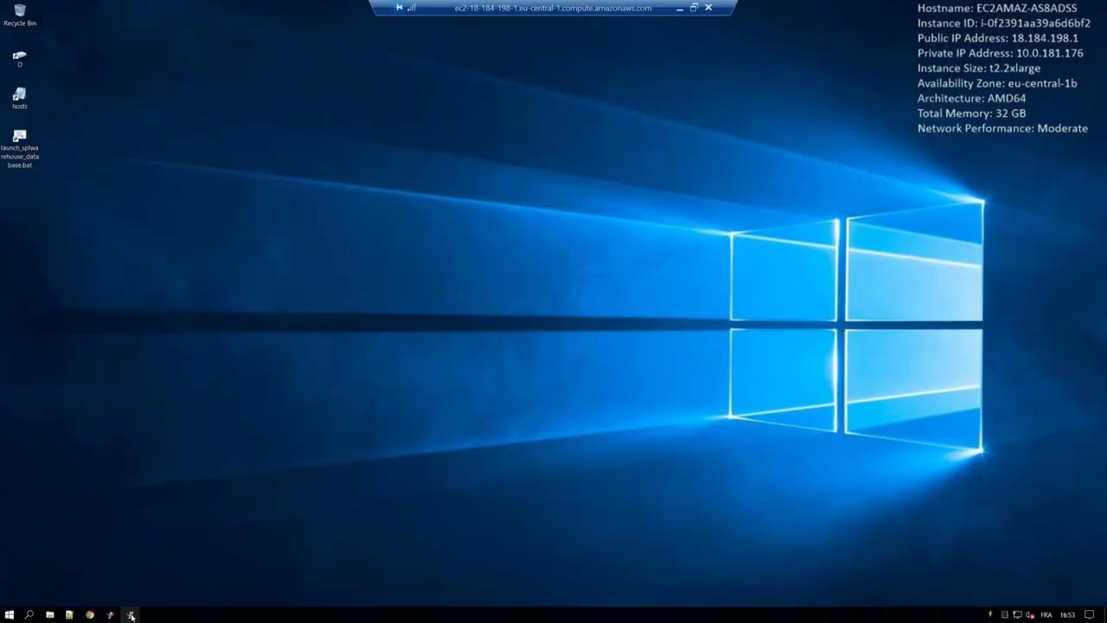
Launch Information Design Tool and log on to the EC2AMAZ-AS8ADSS:6400 repository, retrying after the failed attempt.
{"action": "left_click", "coordinate": [131, 615]}
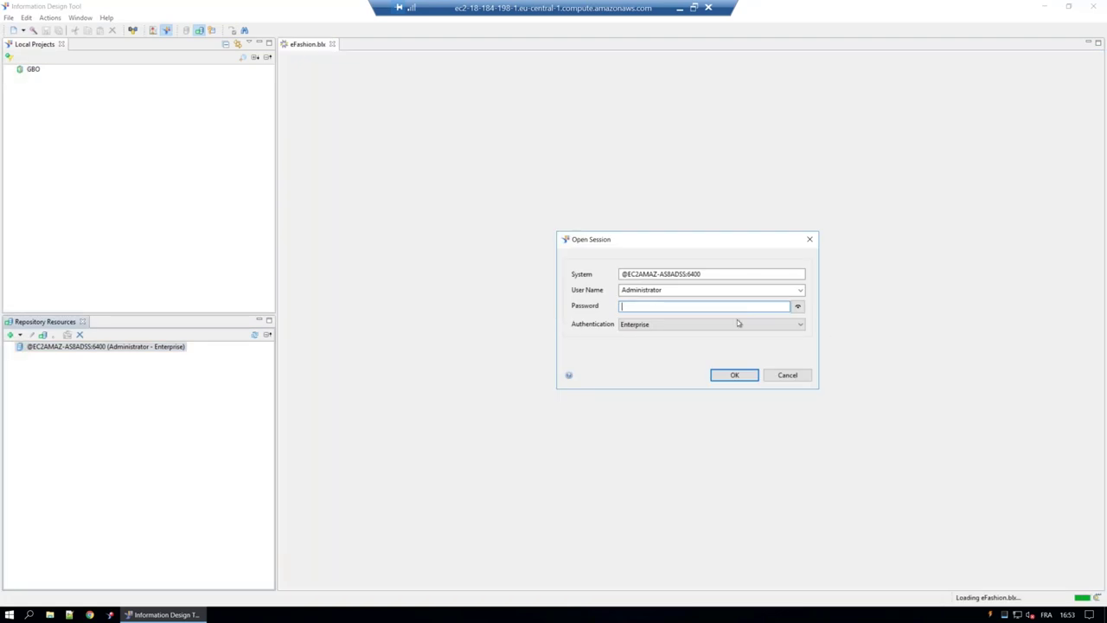
{"action": "type", "text": "**********"}
{"action": "key", "text": "Return"}
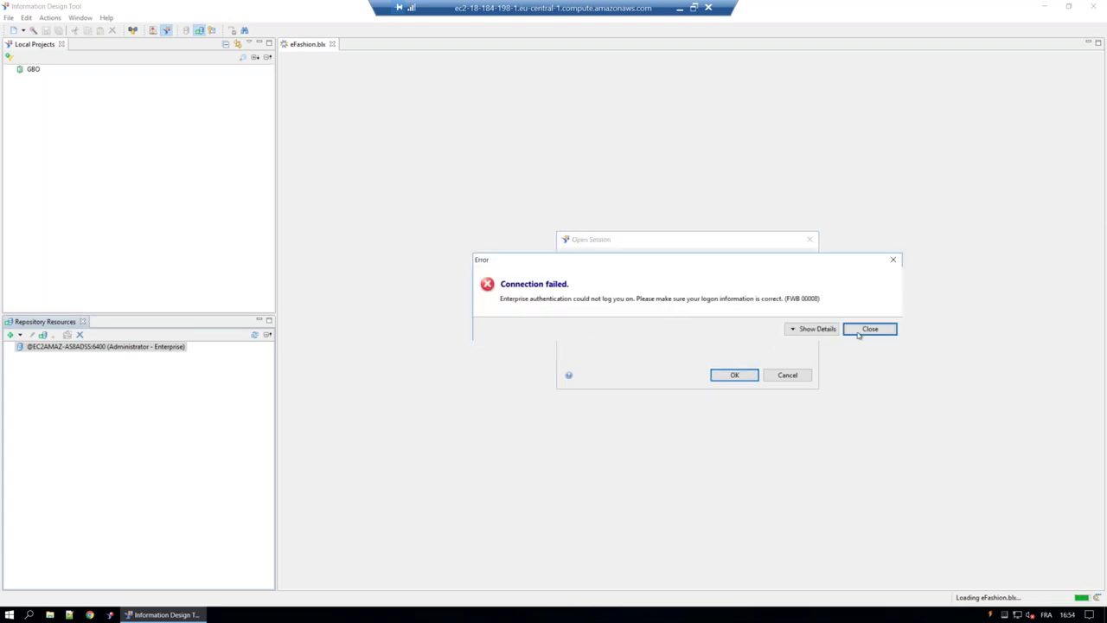
{"action": "left_click", "coordinate": [860, 333]}
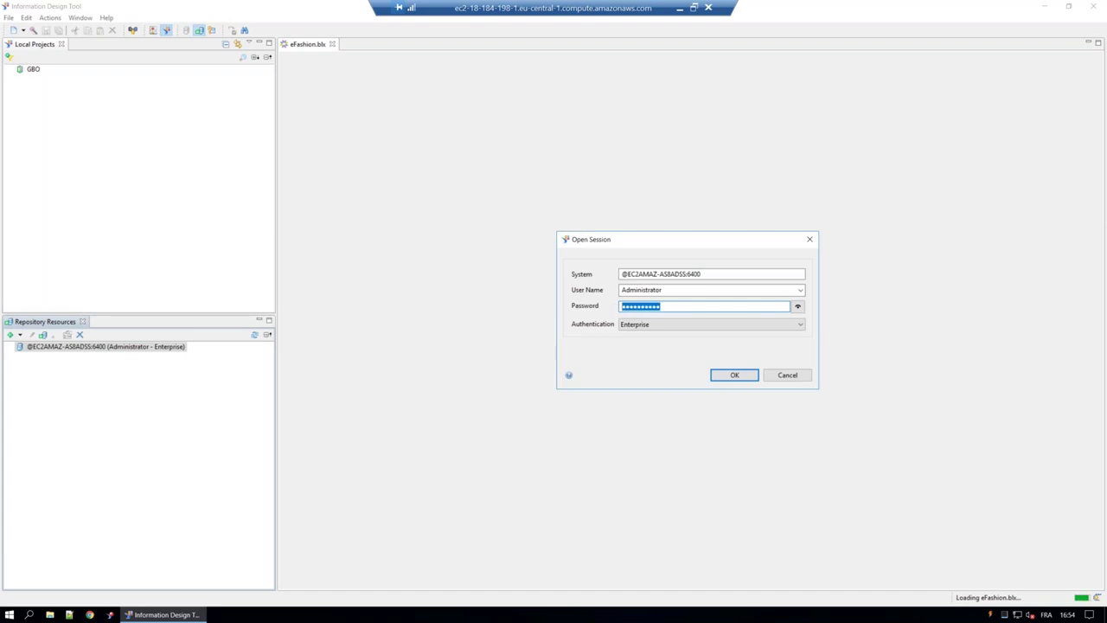
{"action": "type", "text": "********"}
{"action": "key", "text": "Return"}
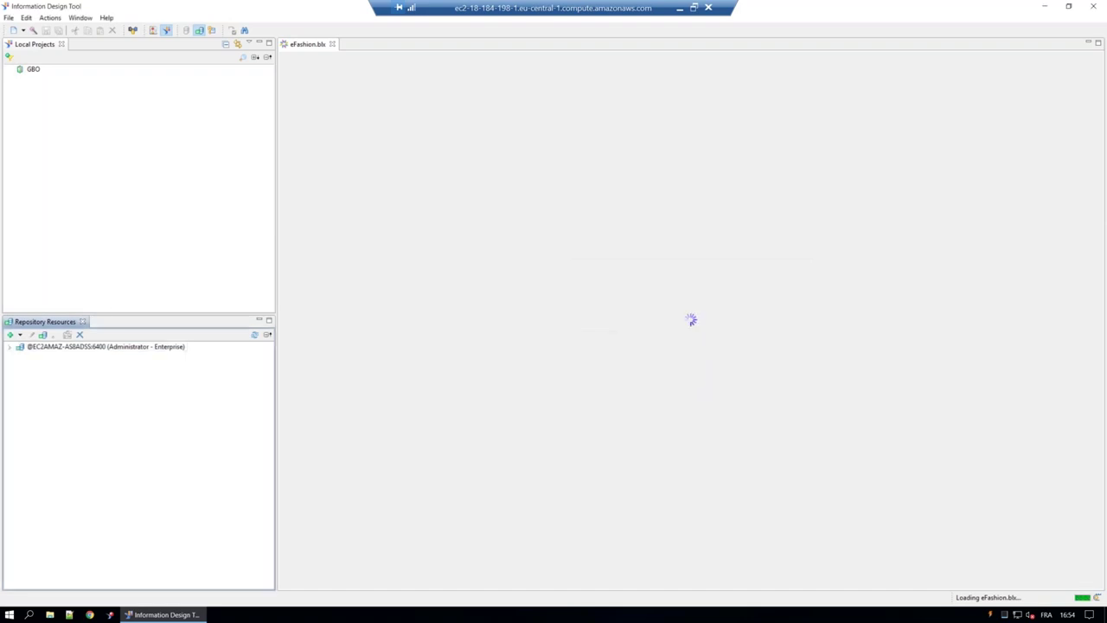
Open the efashion-webi connection from the repository's Connections folder for editing.
{"action": "left_click", "coordinate": [9, 347]}
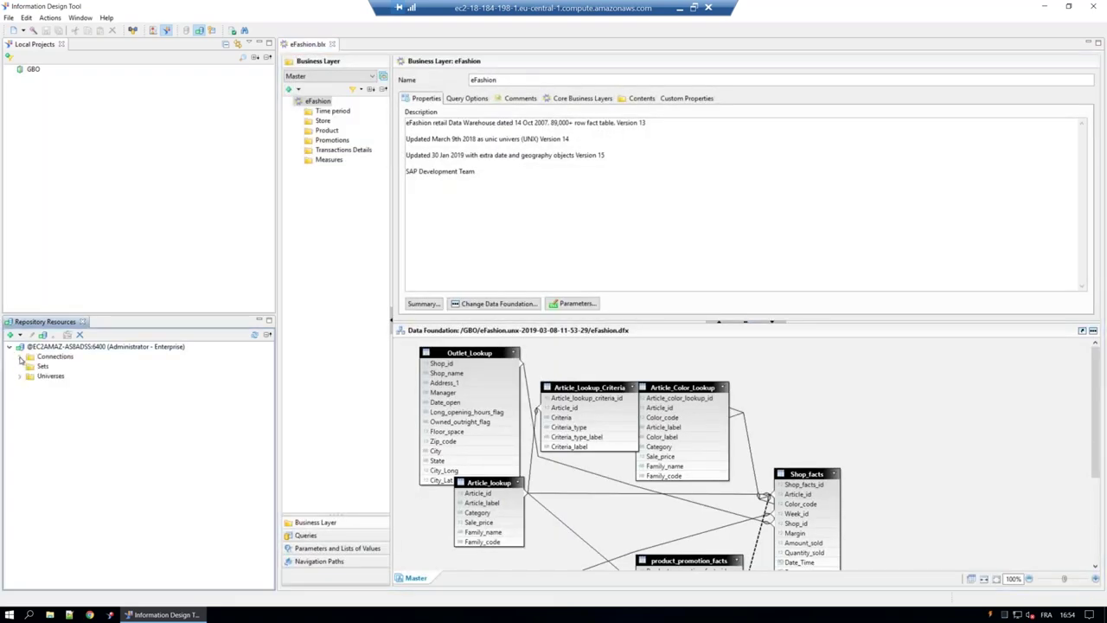
{"action": "left_click", "coordinate": [20, 357]}
{"action": "double_click", "coordinate": [78, 396]}
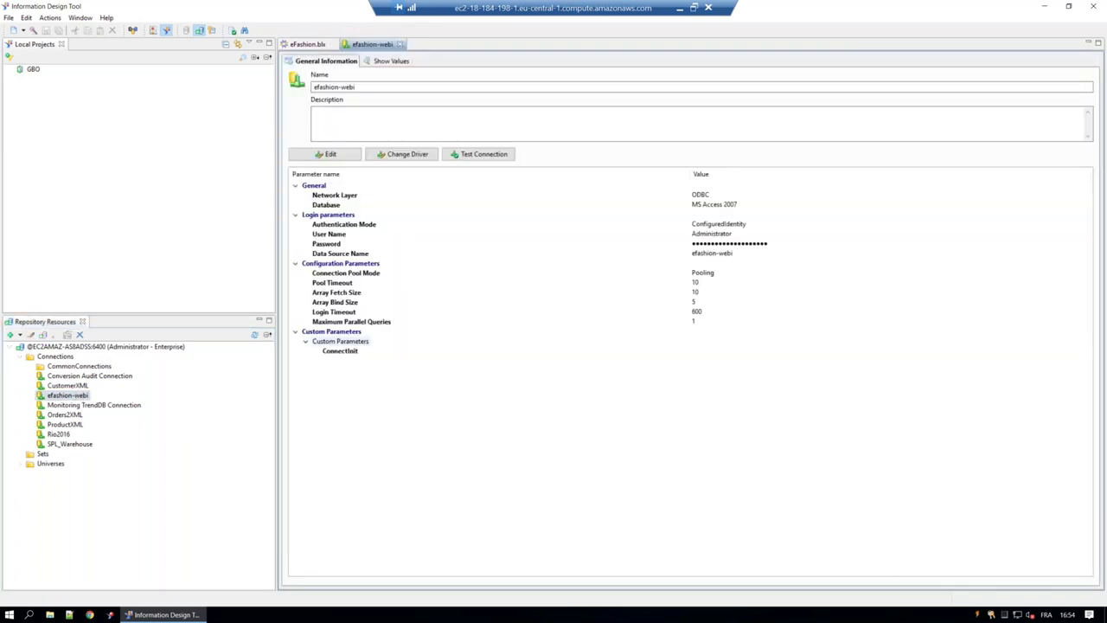
{"action": "left_click", "coordinate": [328, 154]}
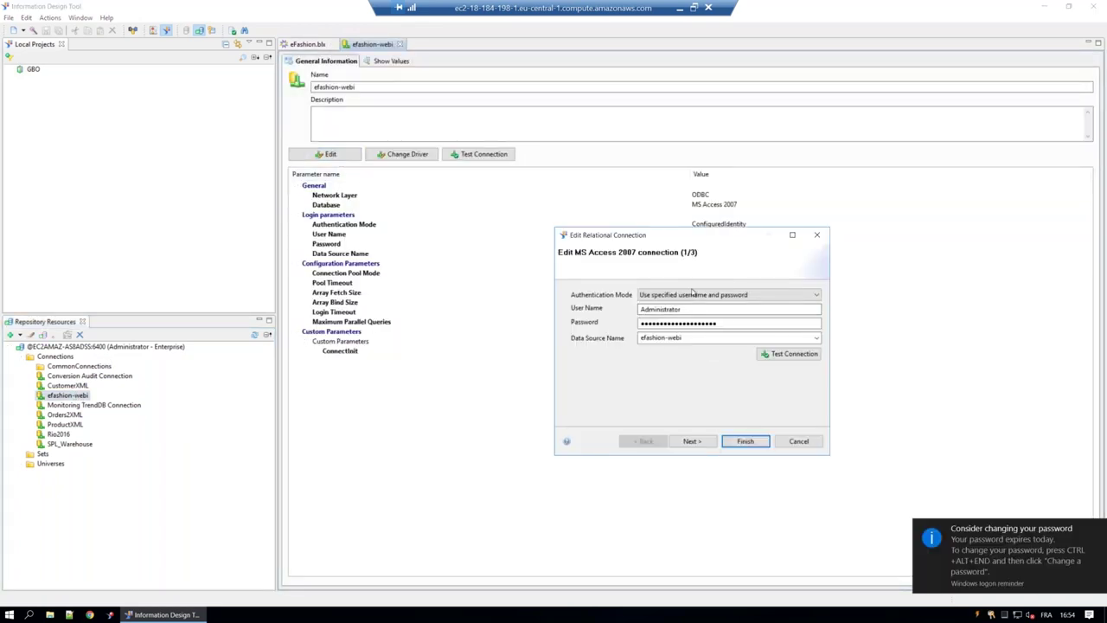
{"action": "left_click_drag", "start_coordinate": [678, 234], "coordinate": [535, 221]}
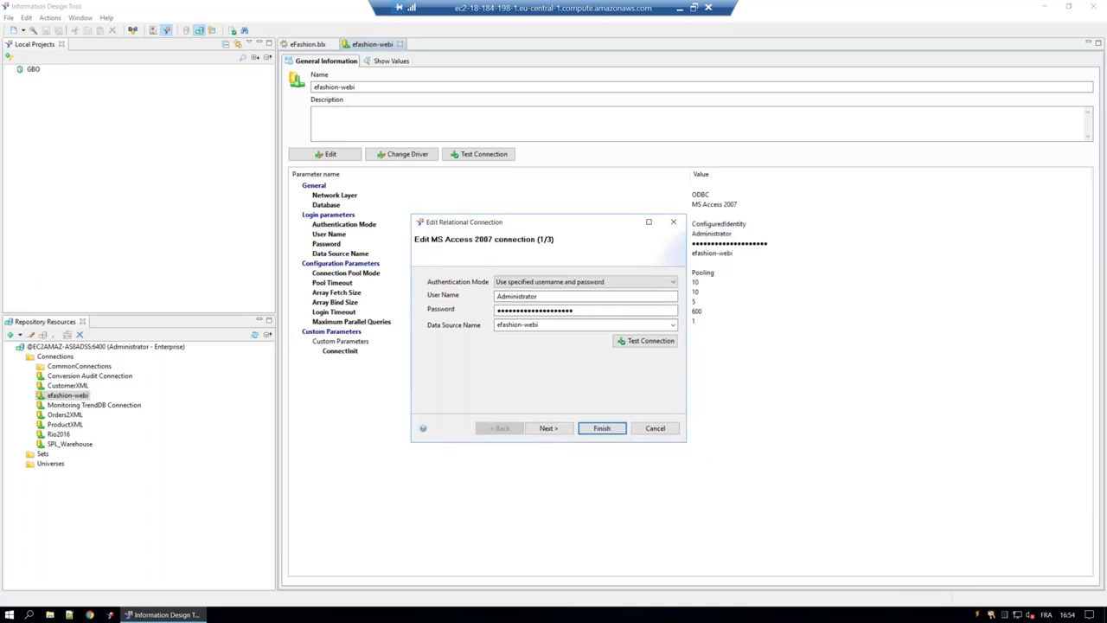
Set Maximum Parallel Queries to 4, save the connection, and minimise the remote desktop.
{"action": "left_click", "coordinate": [554, 428]}
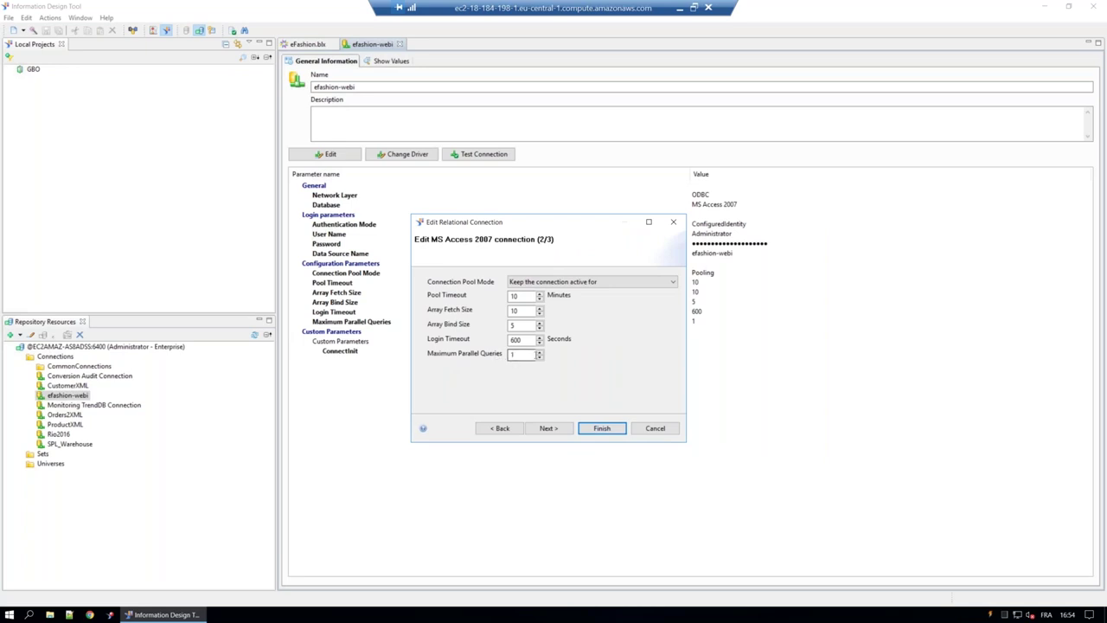
{"action": "left_click", "coordinate": [540, 356]}
{"action": "left_click", "coordinate": [601, 429]}
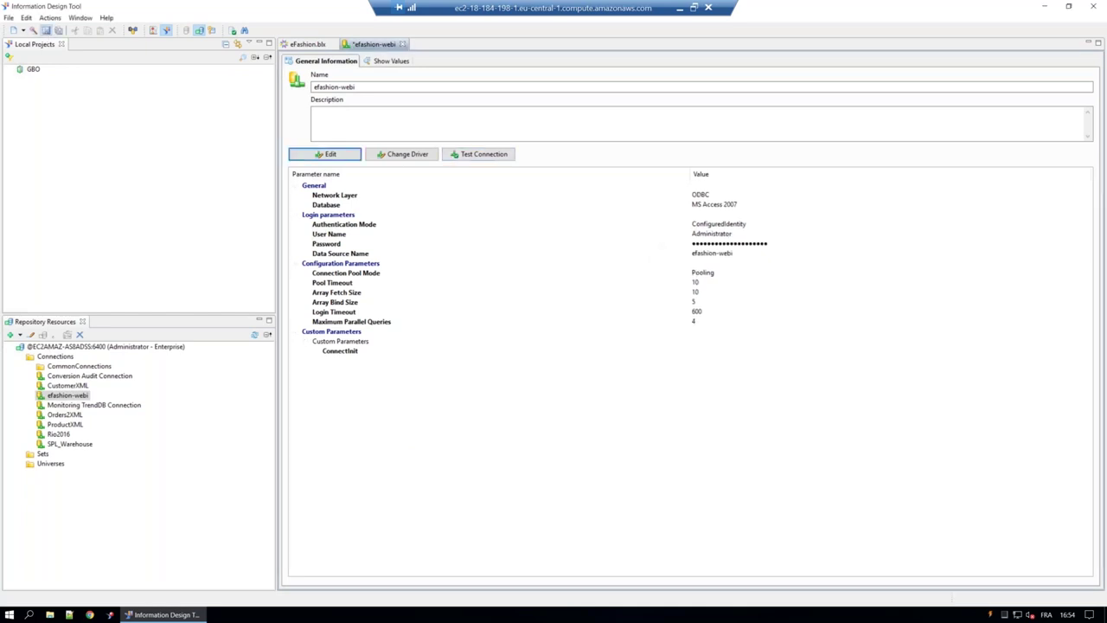
{"action": "key", "text": "ctrl+s"}
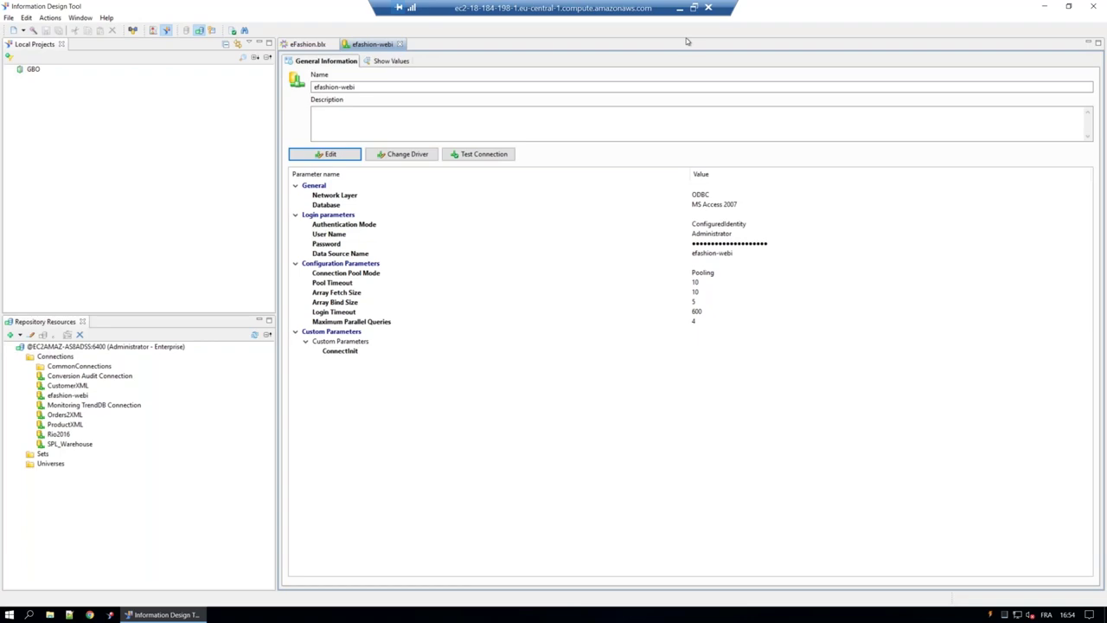
{"action": "left_click", "coordinate": [680, 11]}
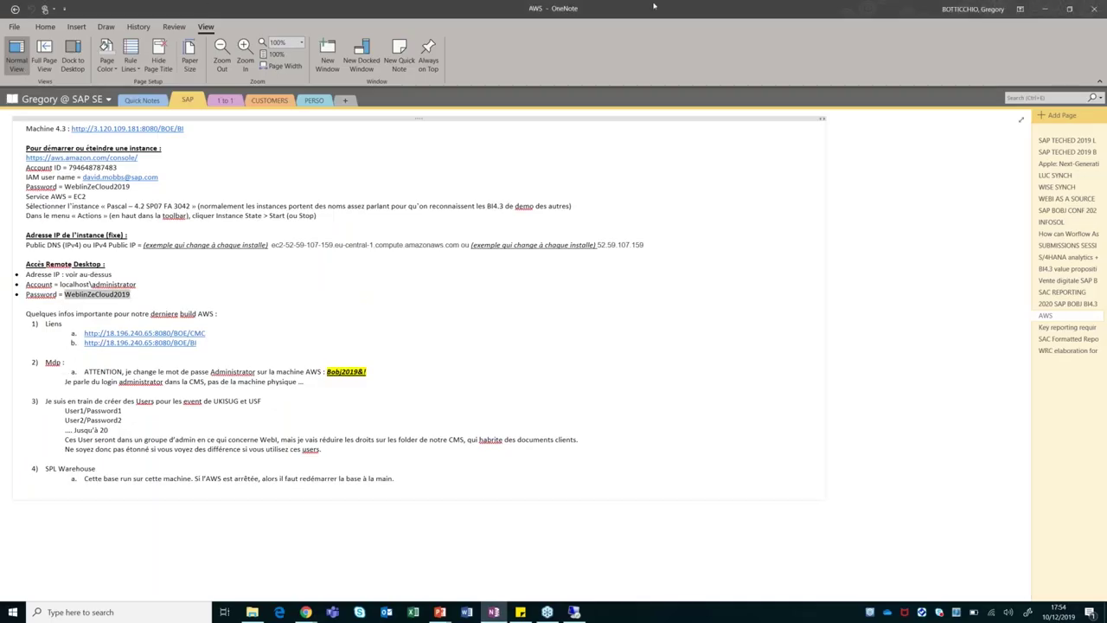
Return to Chrome and bring up the BI launch pad report tab.
{"action": "left_click", "coordinate": [306, 612]}
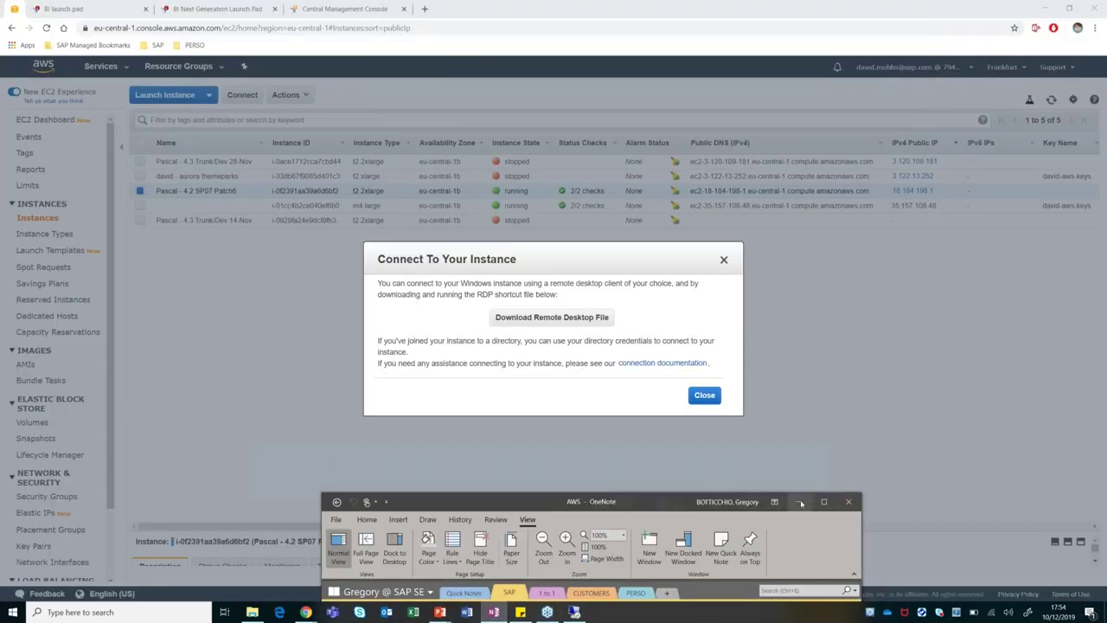
{"action": "left_click", "coordinate": [216, 9]}
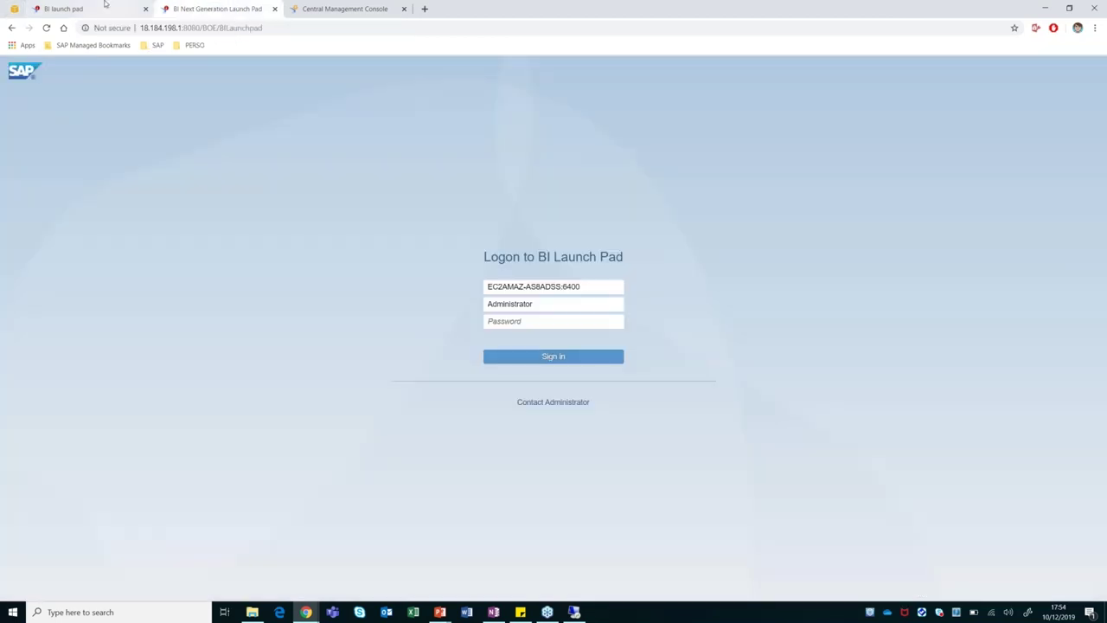
{"action": "left_click", "coordinate": [101, 7]}
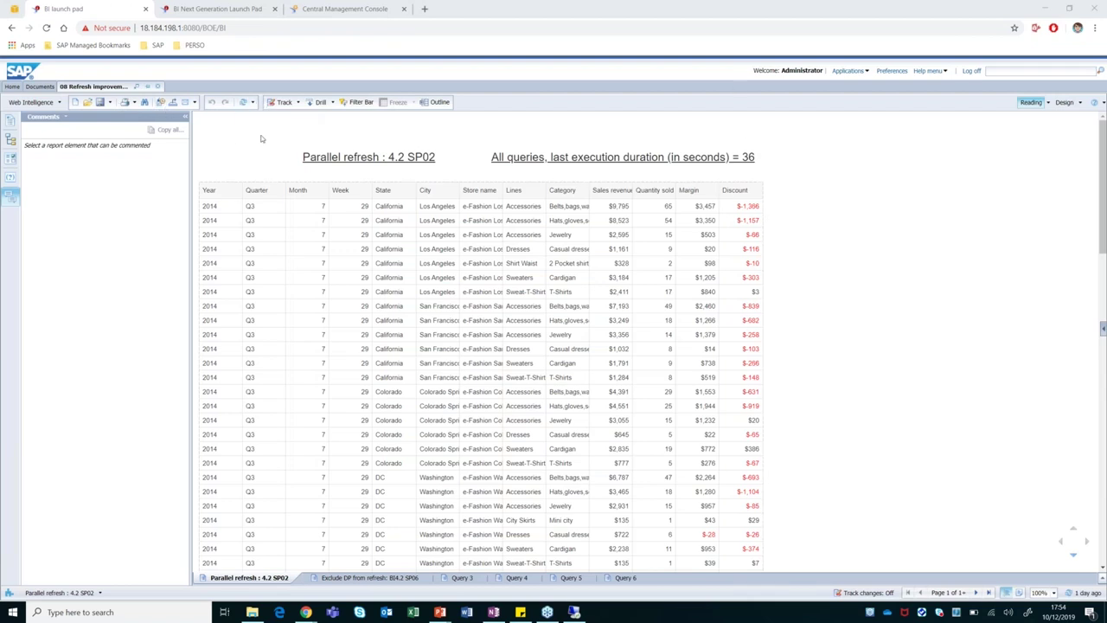
Refresh the Parallel refresh report, taking 18 seconds, then switch it to Design mode.
{"action": "left_click", "coordinate": [246, 103]}
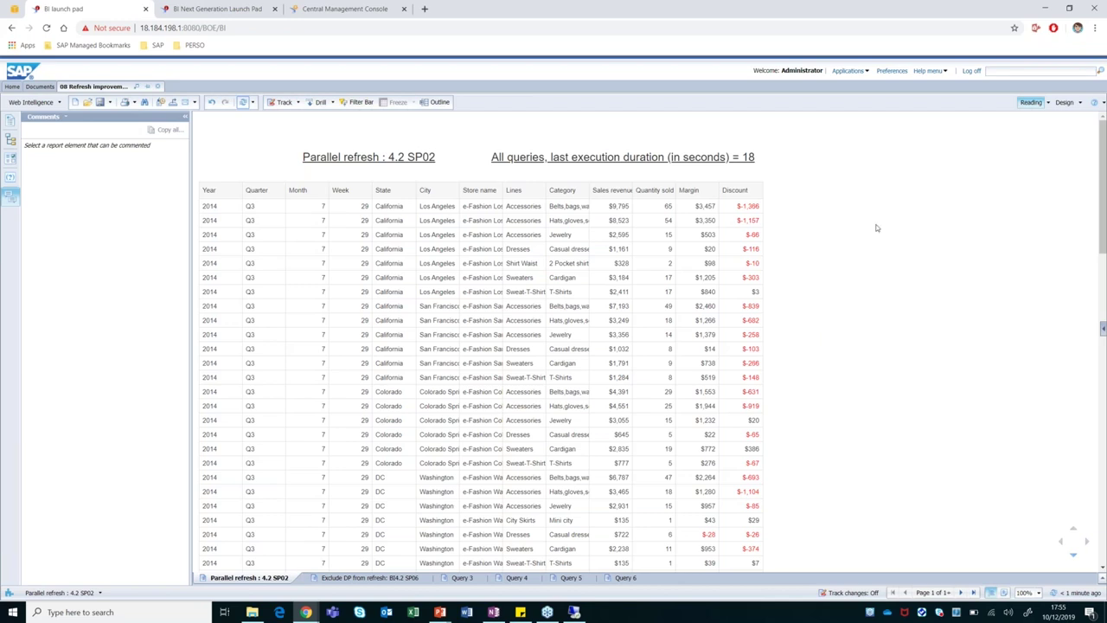
{"action": "left_click", "coordinate": [1064, 102]}
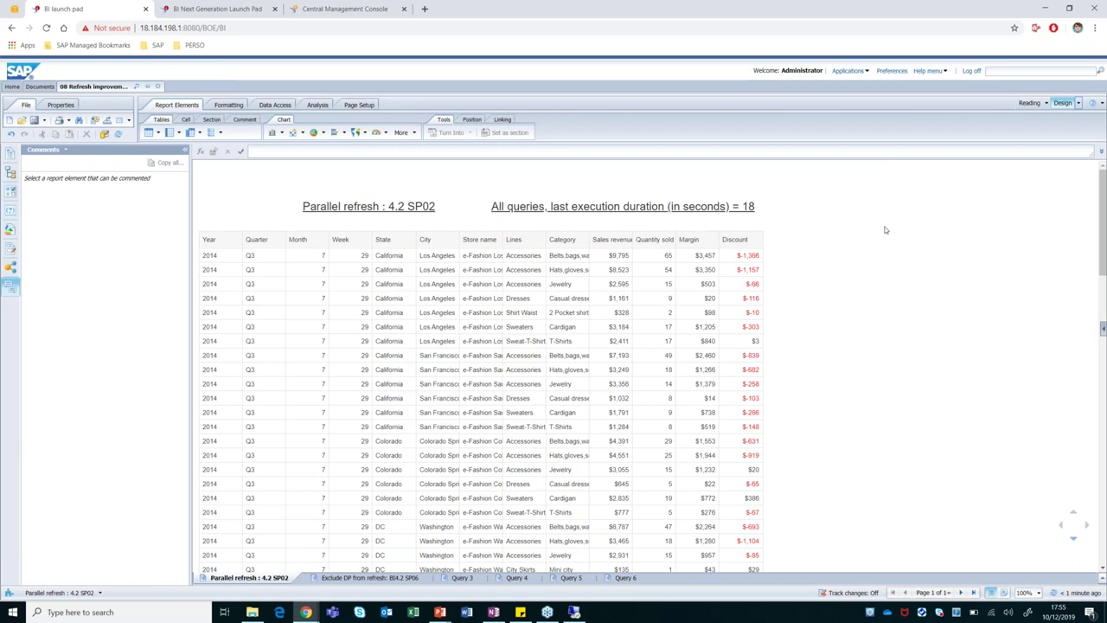
Select the header, Cardigan and 2014 cells, then edit the queries from Data Access.
{"action": "left_click", "coordinate": [387, 164]}
{"action": "left_click", "coordinate": [565, 334]}
{"action": "left_click", "coordinate": [216, 299]}
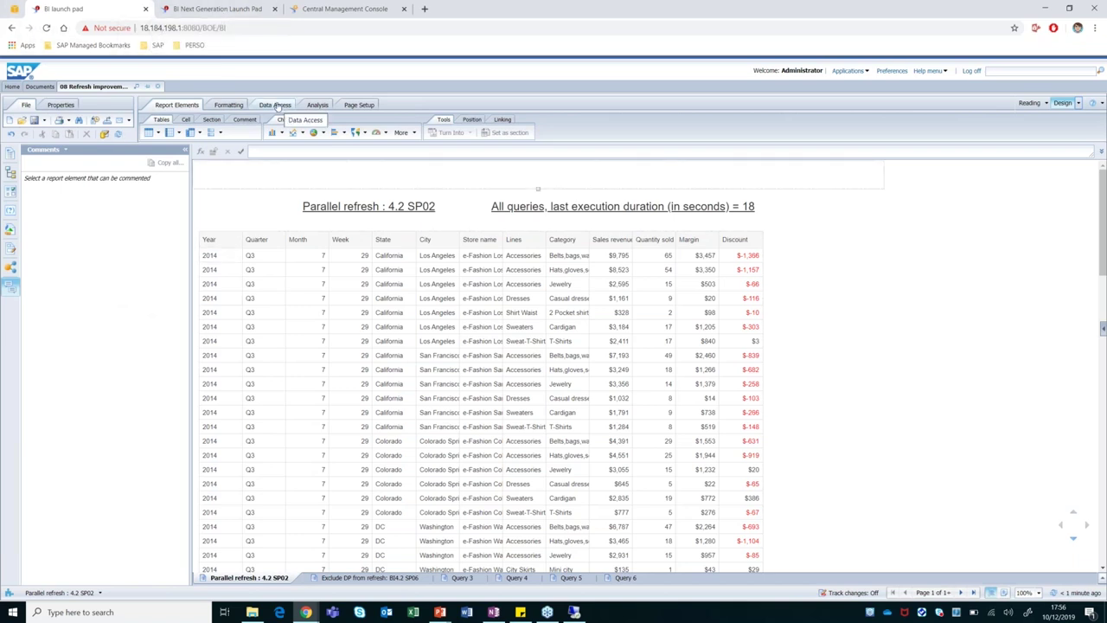
{"action": "left_click", "coordinate": [275, 105]}
{"action": "left_click", "coordinate": [156, 133]}
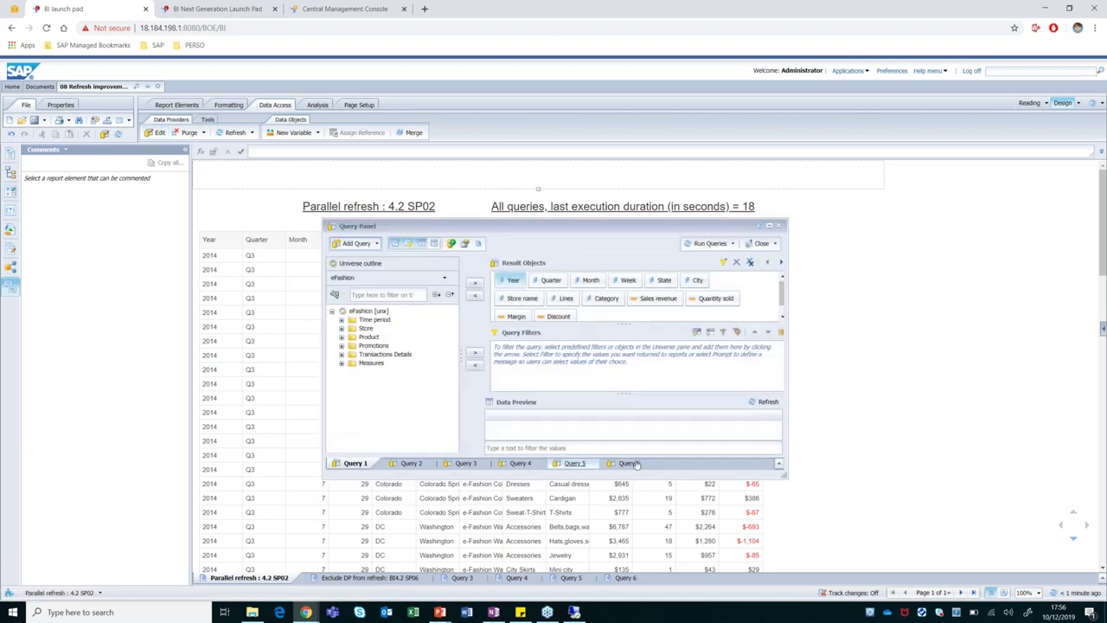
Turn off the Refreshable property for Query 1 and Query 2.
{"action": "left_click", "coordinate": [465, 243]}
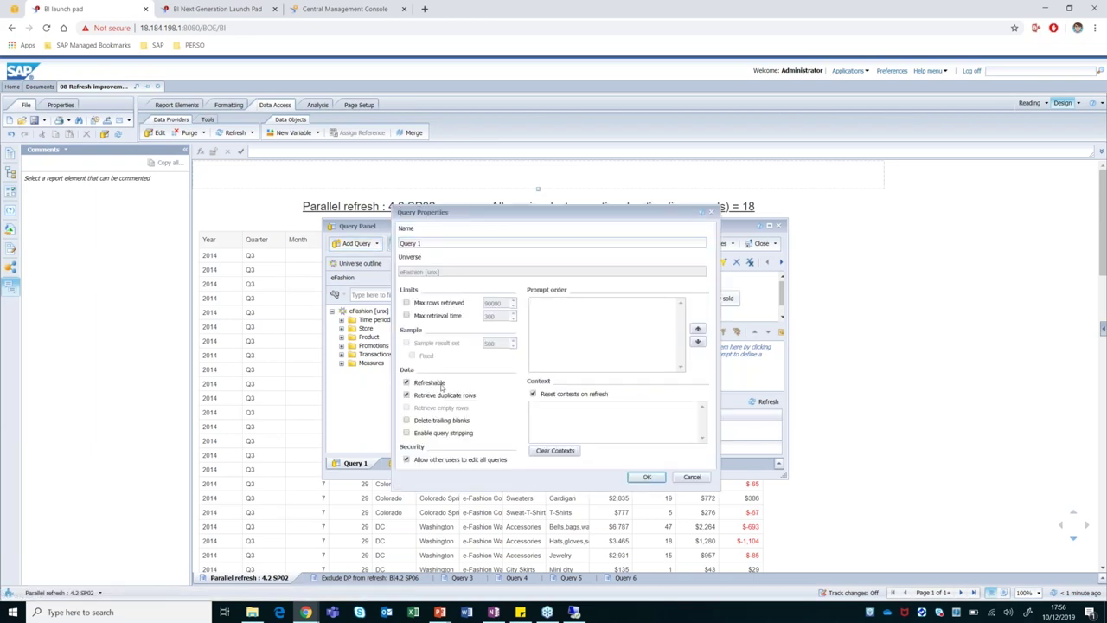
{"action": "left_click", "coordinate": [406, 384]}
{"action": "left_click", "coordinate": [647, 478]}
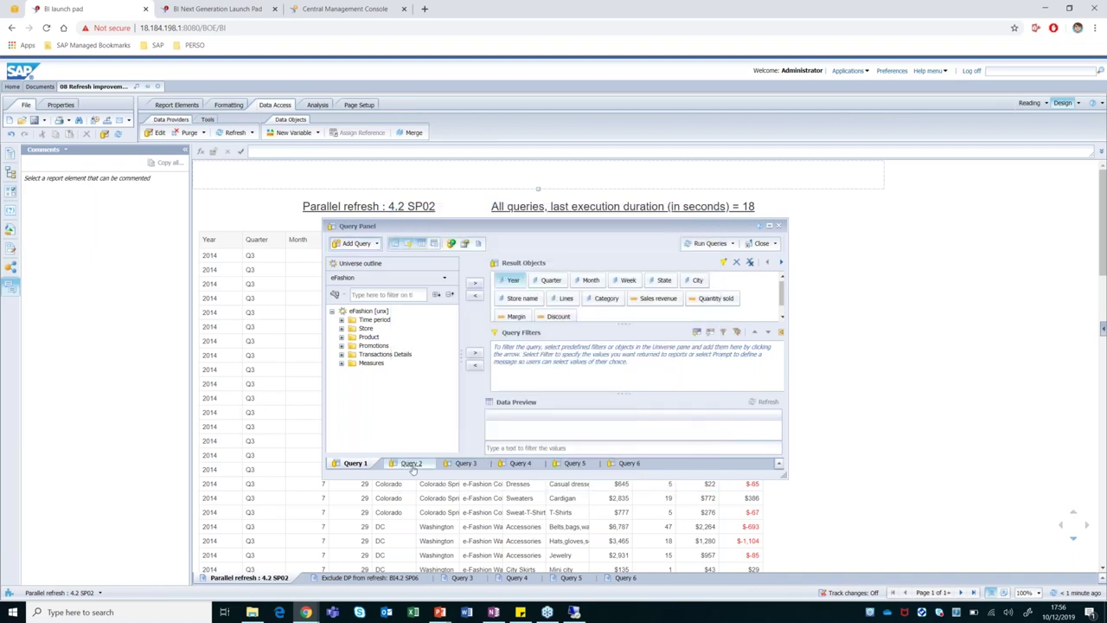
{"action": "left_click", "coordinate": [412, 465]}
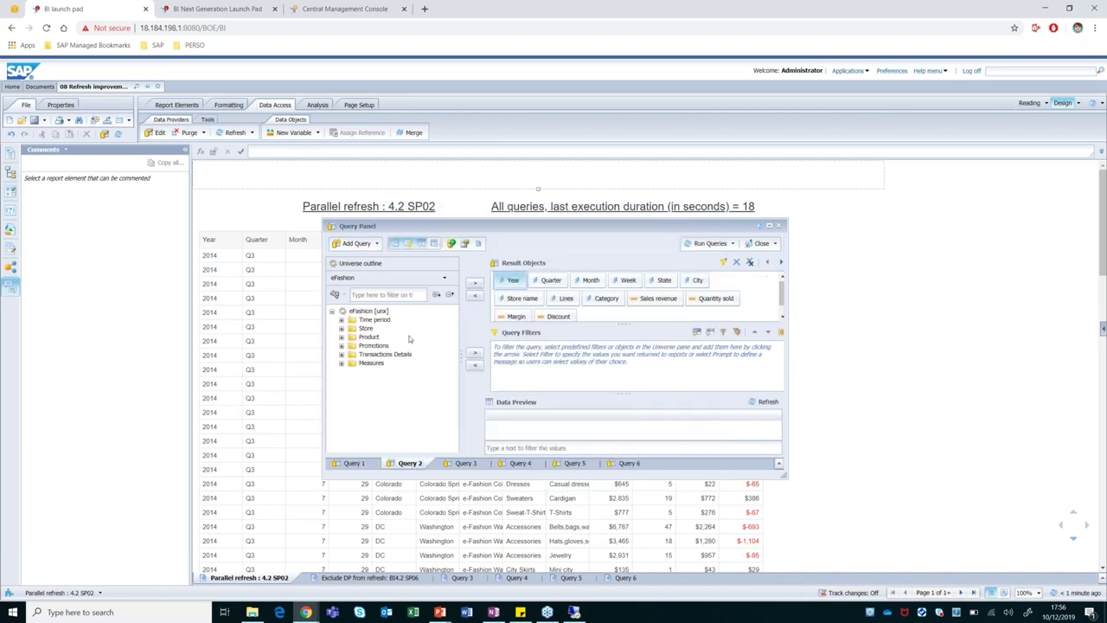
{"action": "left_click", "coordinate": [465, 244]}
{"action": "left_click", "coordinate": [407, 382]}
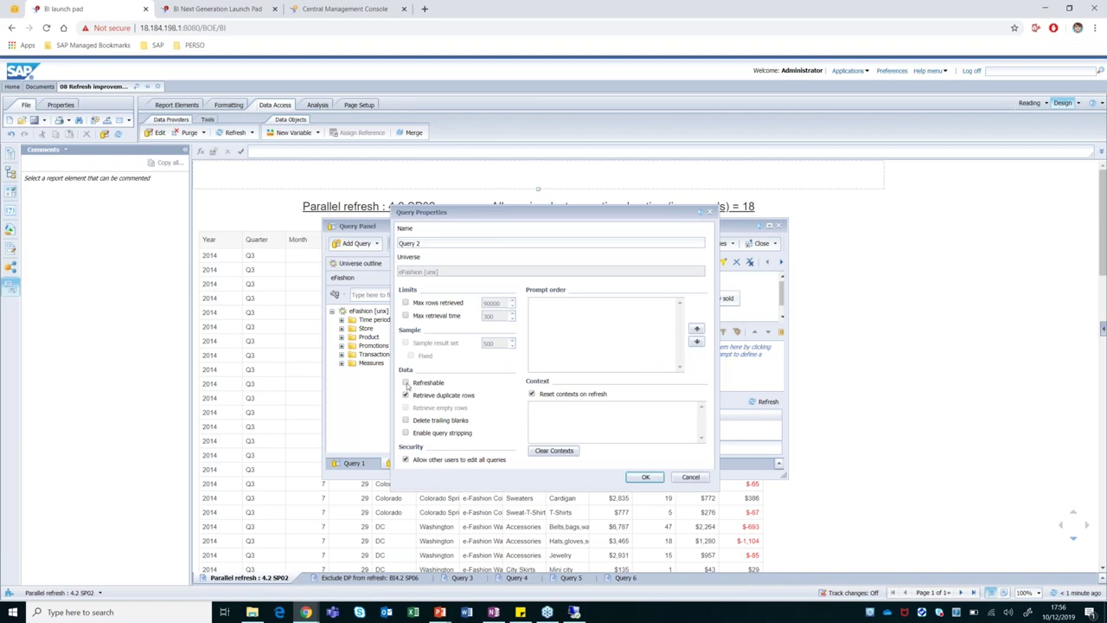
{"action": "left_click", "coordinate": [644, 478]}
Turn off the Refreshable property for Query 3 as well.
{"action": "left_click", "coordinate": [464, 464]}
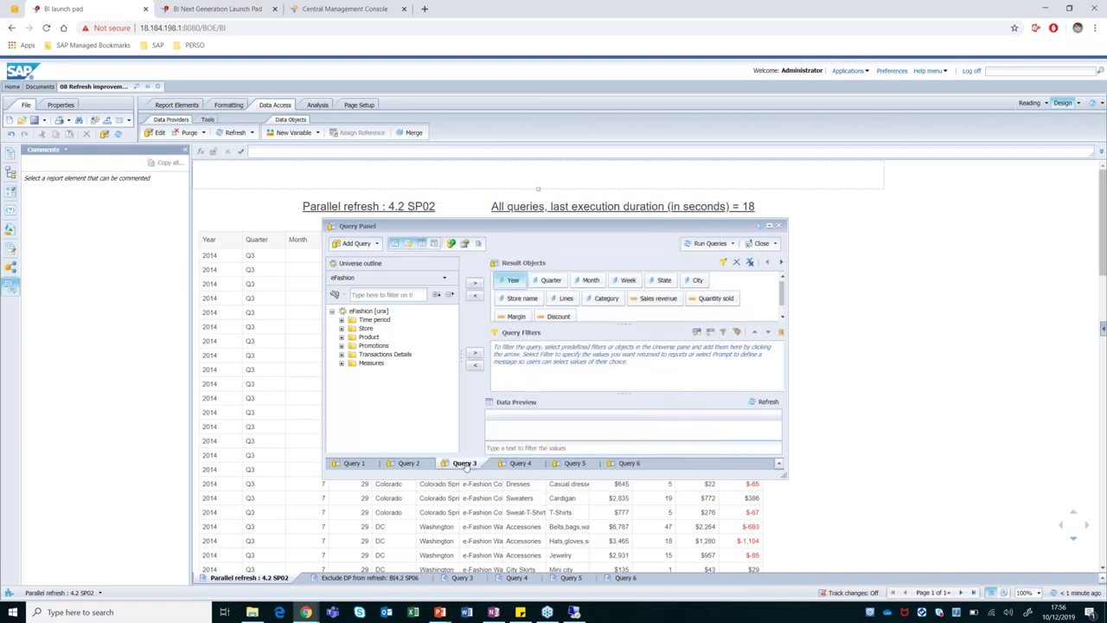
{"action": "left_click", "coordinate": [464, 244]}
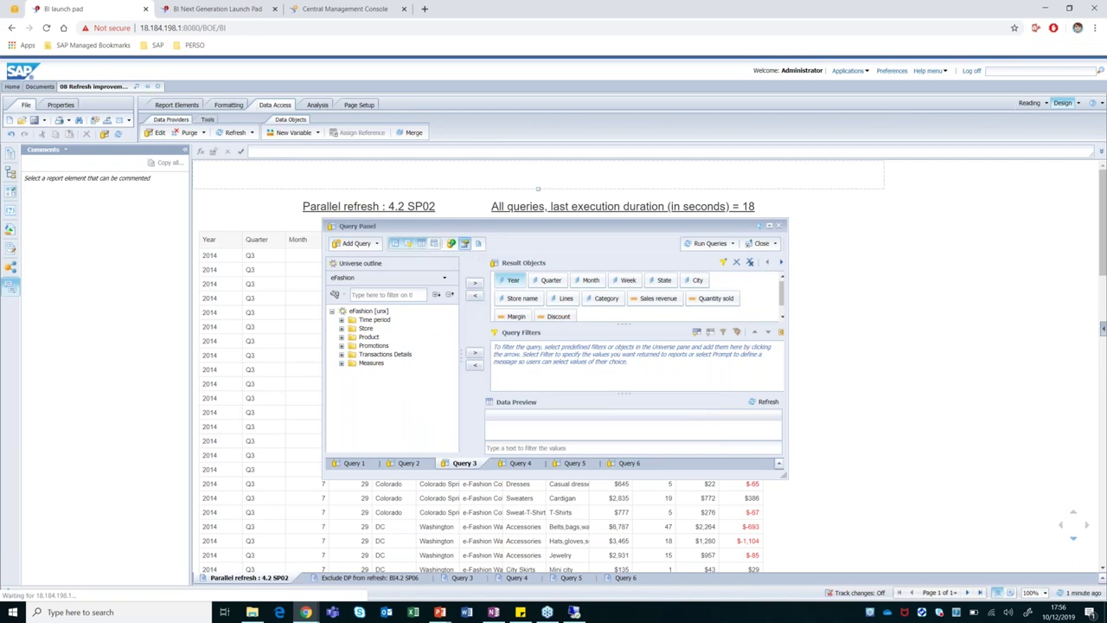
{"action": "left_click", "coordinate": [464, 244]}
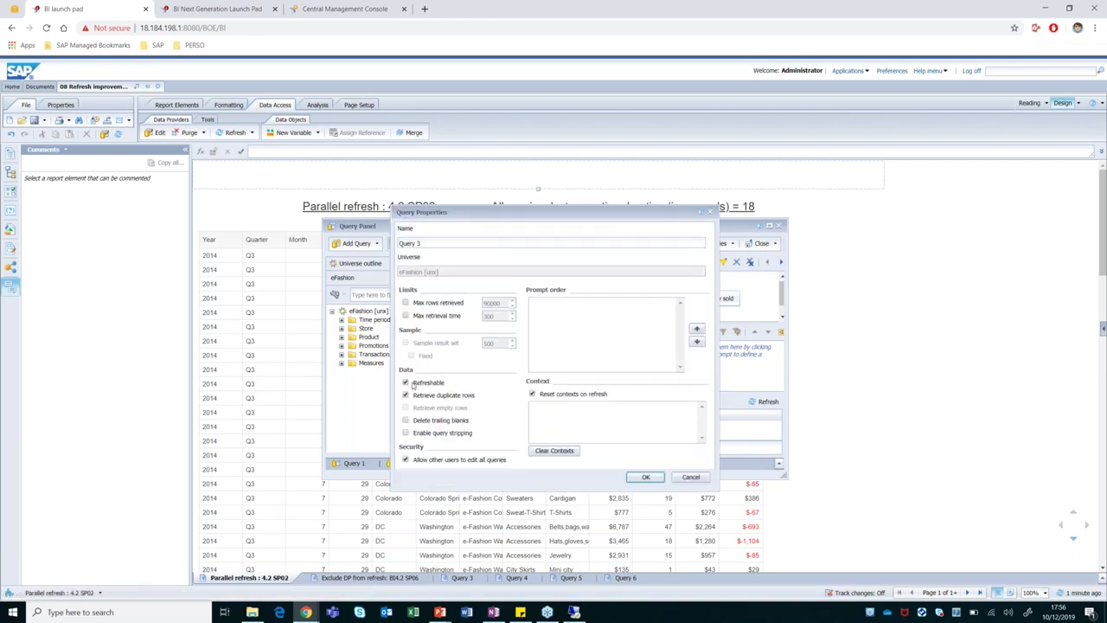
{"action": "left_click", "coordinate": [406, 383]}
{"action": "left_click", "coordinate": [647, 477]}
{"action": "left_click", "coordinate": [775, 245]}
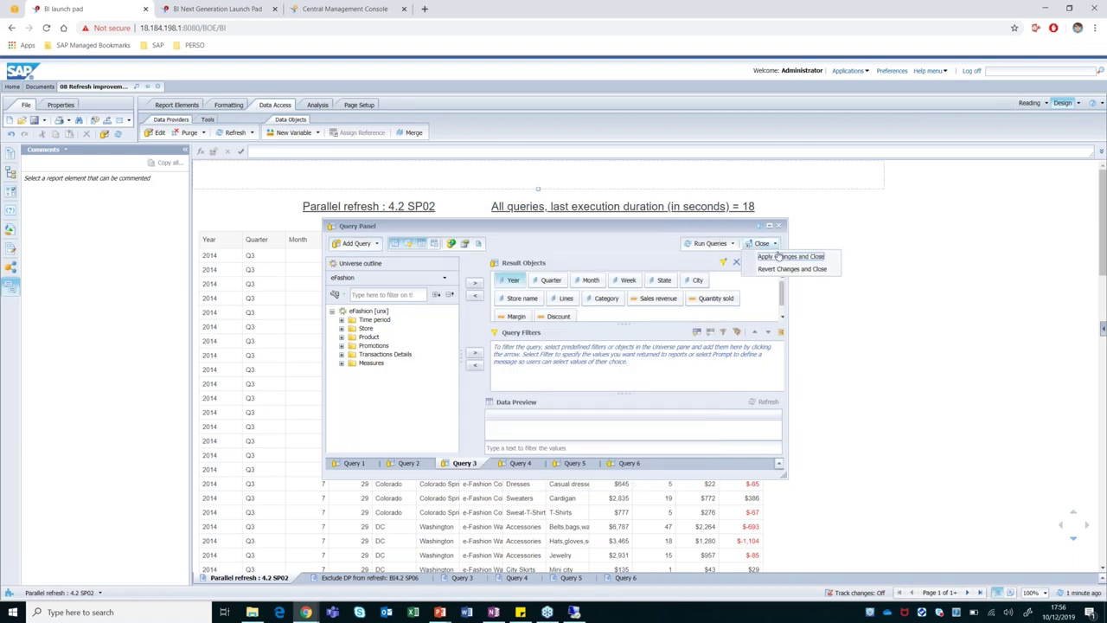
Apply the query changes and refresh all queries, cutting execution time to 10 seconds.
{"action": "left_click", "coordinate": [777, 259]}
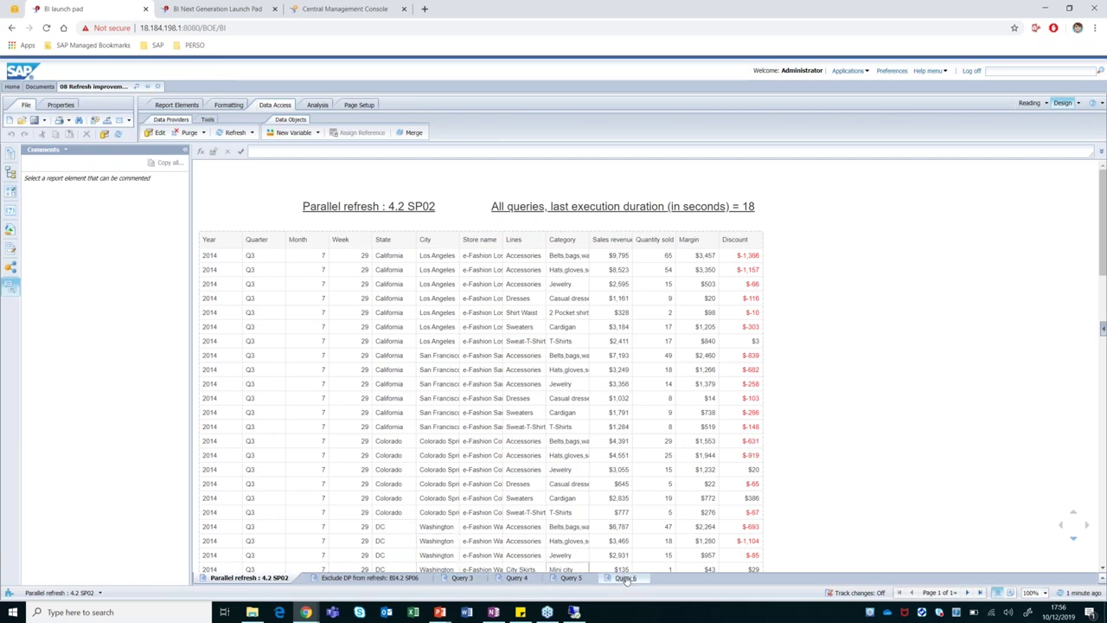
{"action": "left_click", "coordinate": [252, 133]}
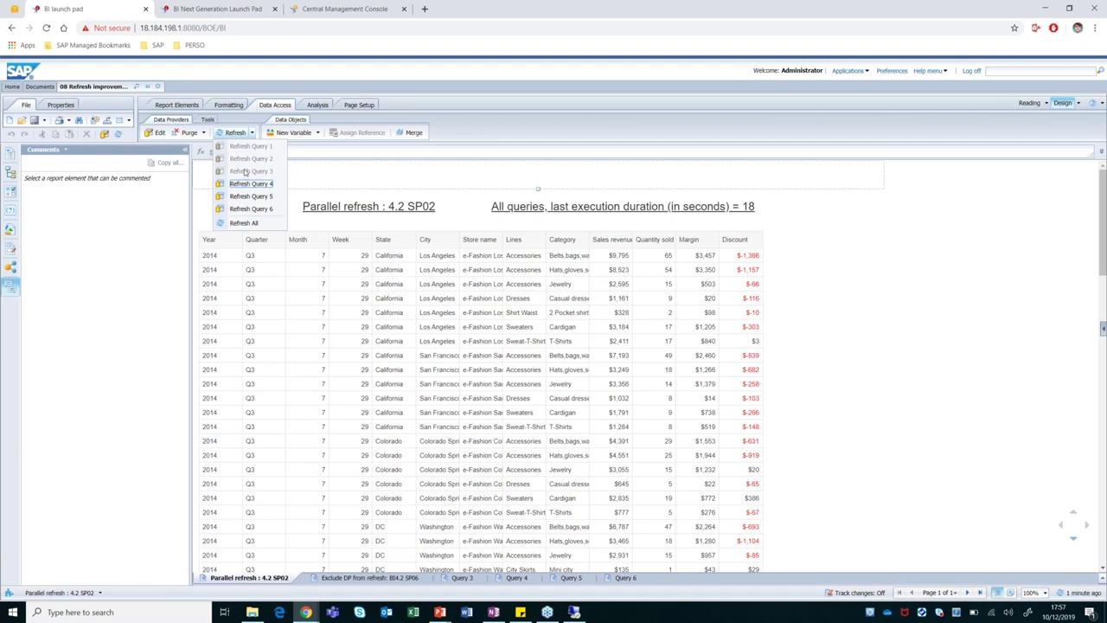
{"action": "left_click", "coordinate": [809, 293]}
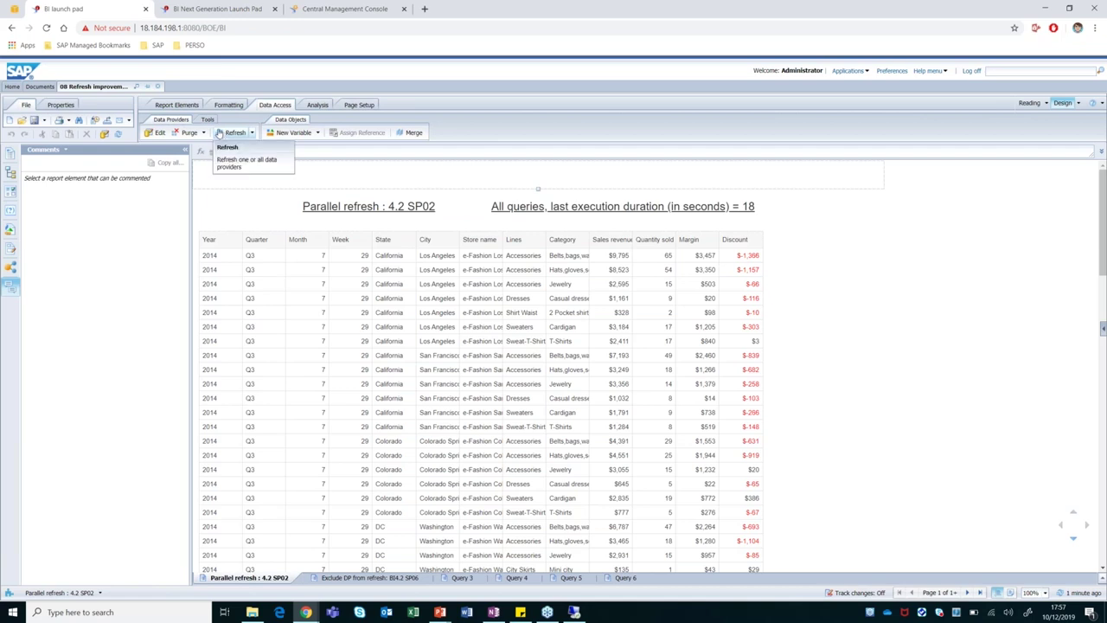
{"action": "left_click", "coordinate": [219, 133]}
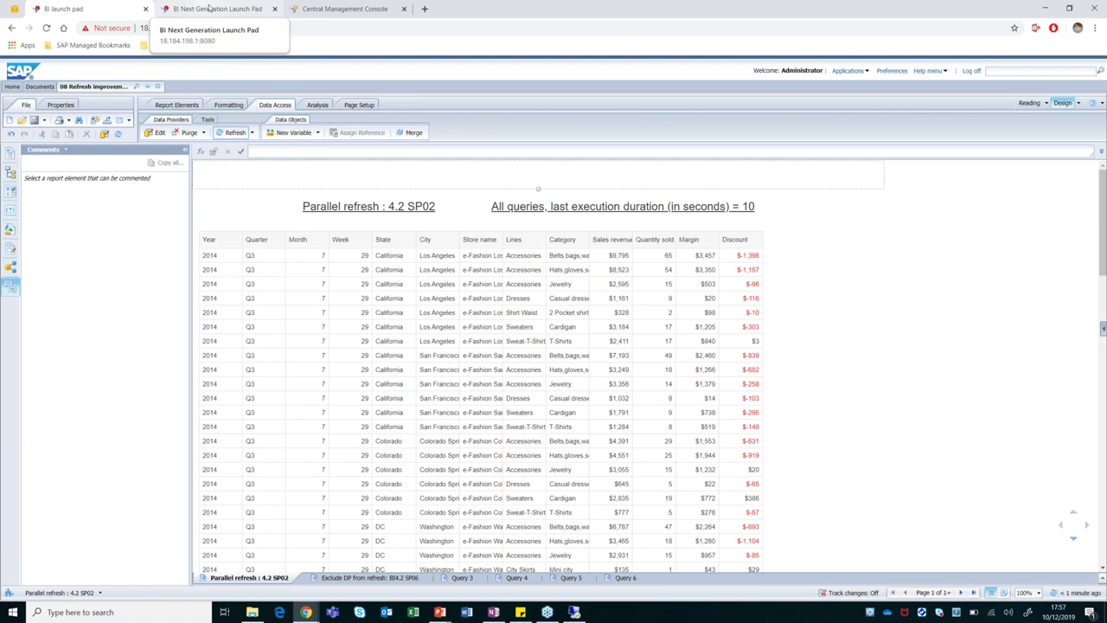
Sign in to the BI Next Generation Launch Pad with the account password.
{"action": "left_click", "coordinate": [208, 8]}
{"action": "left_click", "coordinate": [497, 321]}
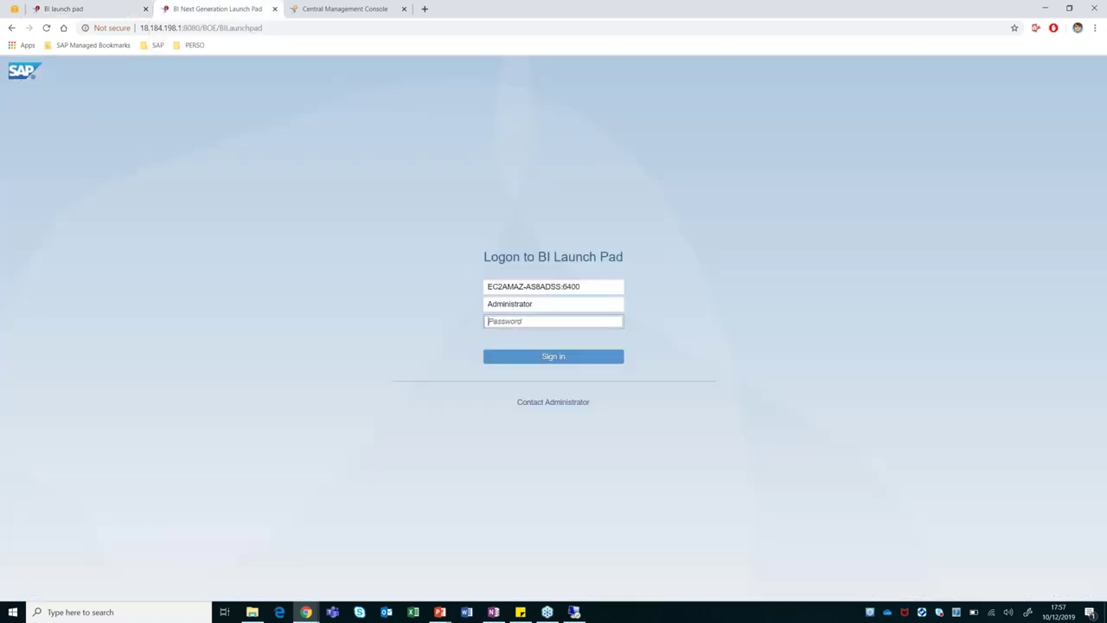
{"action": "type", "text": "••••••"}
{"action": "key", "text": "Return"}
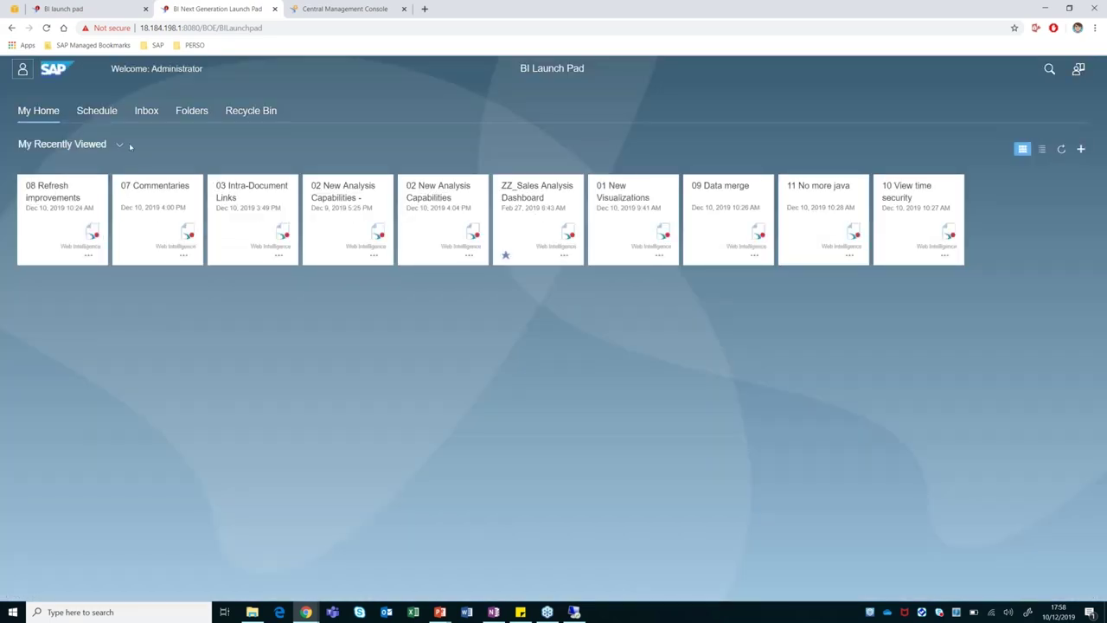
Filter the home page to My Favorites and open the ZZ_Sales Analysis Dashboard.
{"action": "left_click", "coordinate": [121, 144]}
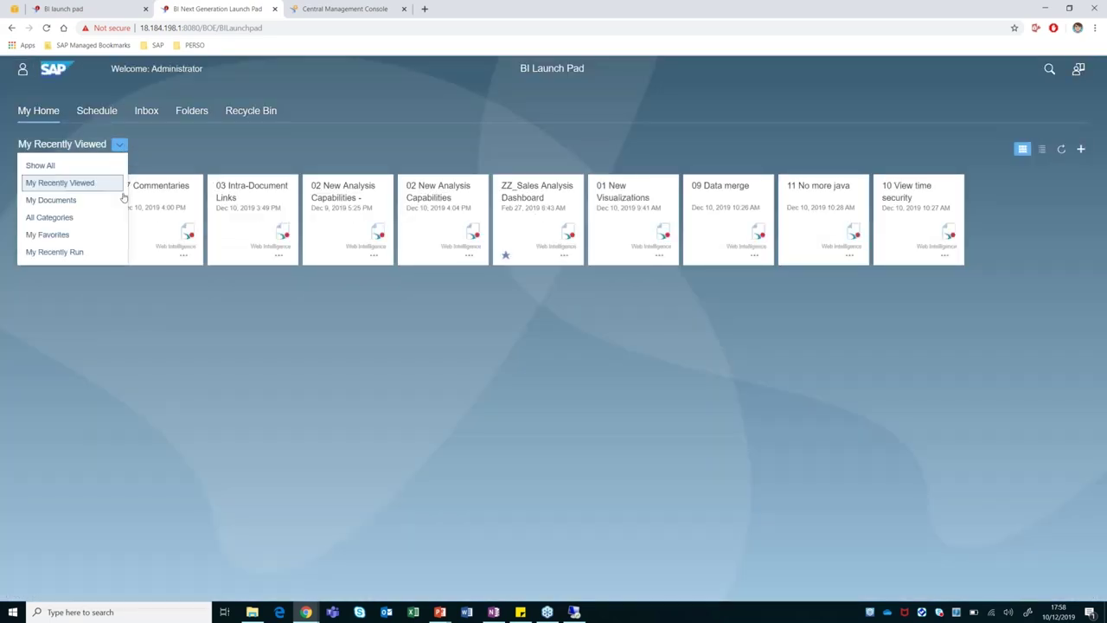
{"action": "left_click", "coordinate": [72, 235]}
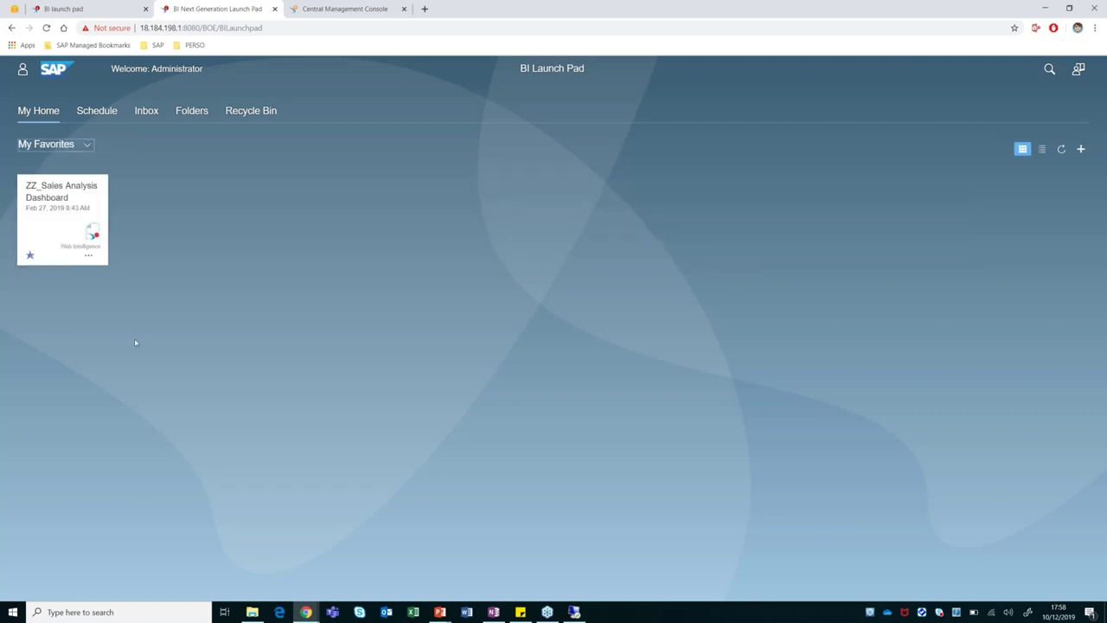
{"action": "left_click_drag", "start_coordinate": [48, 204], "coordinate": [54, 201]}
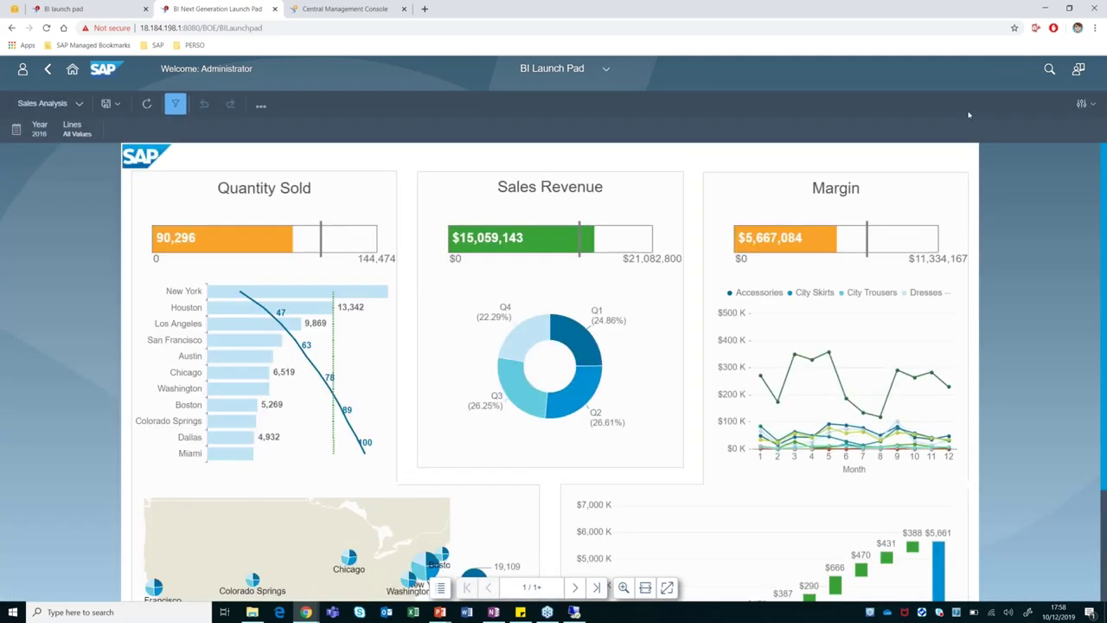
Set the dashboard's Auto Refresh Mode interval from 10 down to 2 minutes.
{"action": "left_click", "coordinate": [1081, 103]}
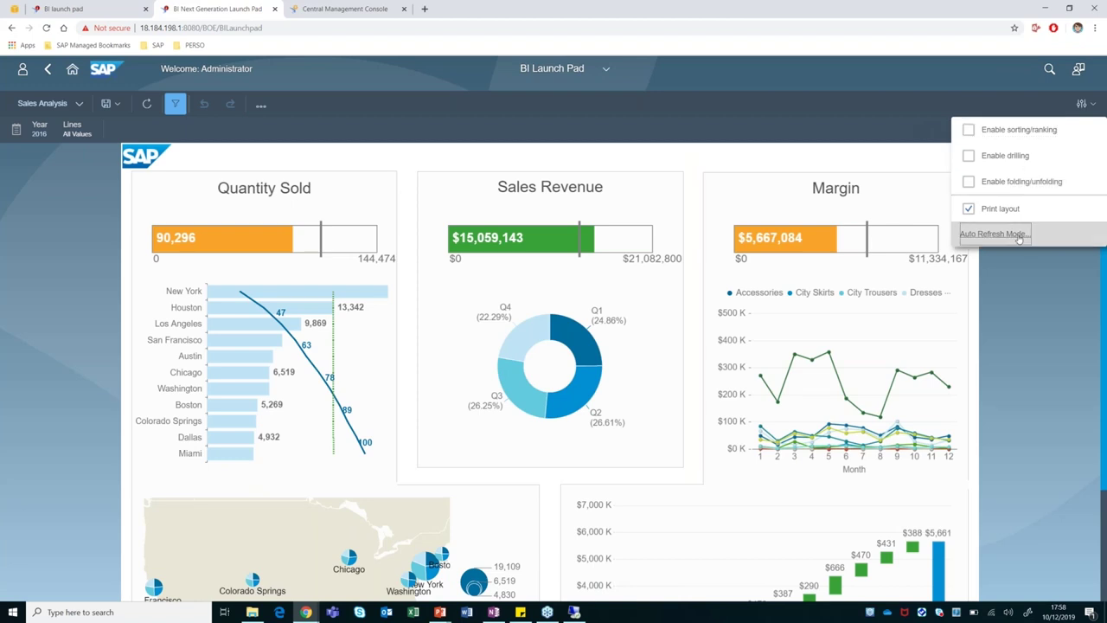
{"action": "left_click", "coordinate": [1019, 239]}
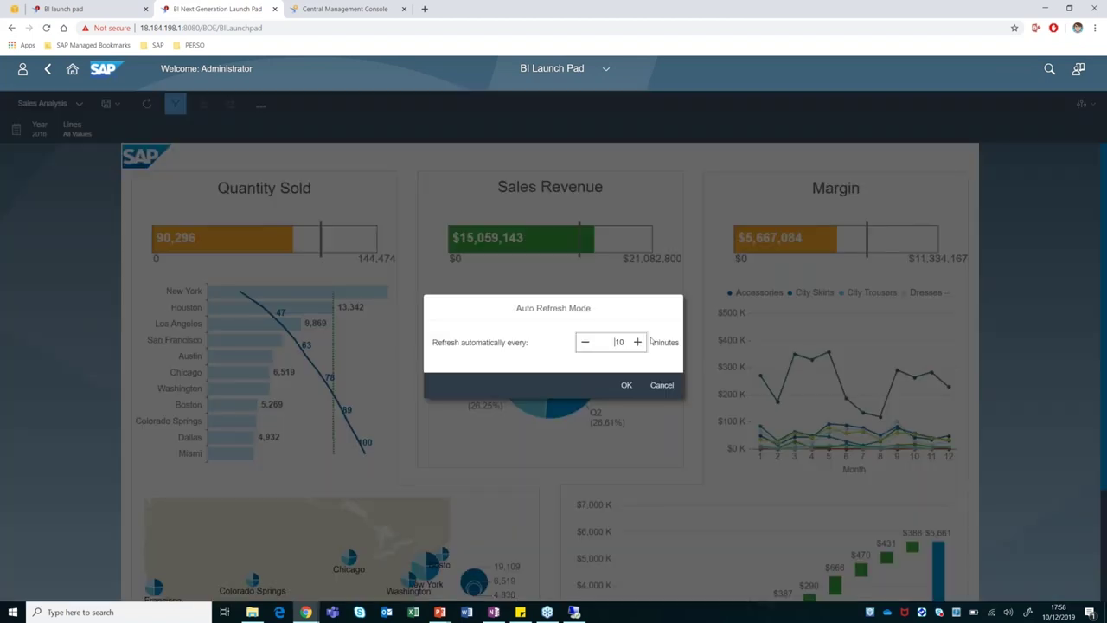
{"action": "left_click", "coordinate": [586, 344]}
{"action": "left_click", "coordinate": [585, 343]}
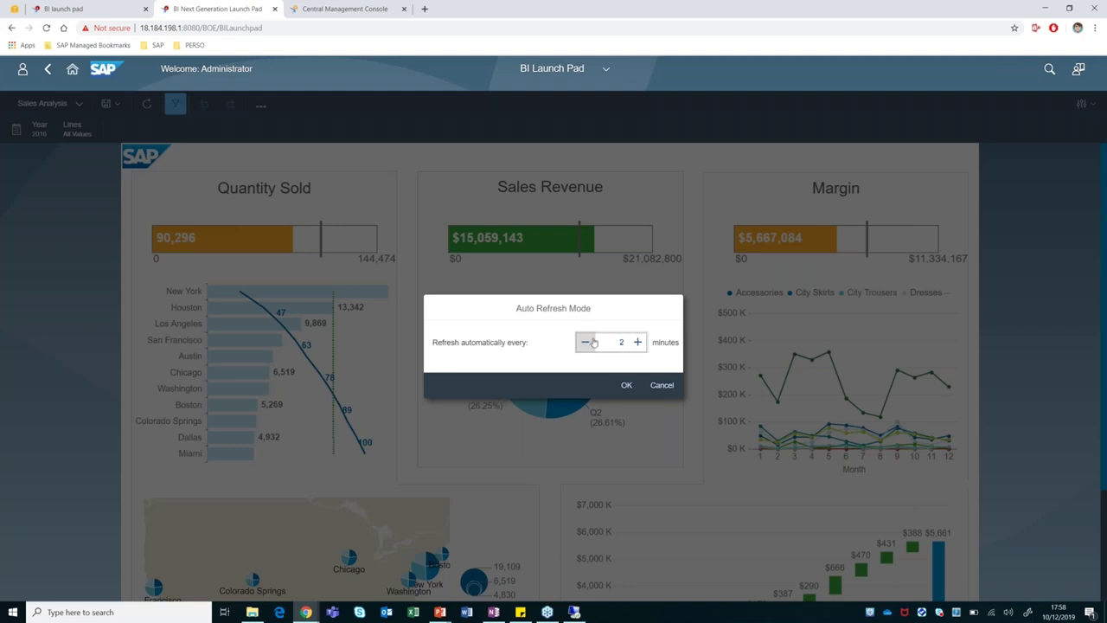
{"action": "left_click", "coordinate": [629, 390]}
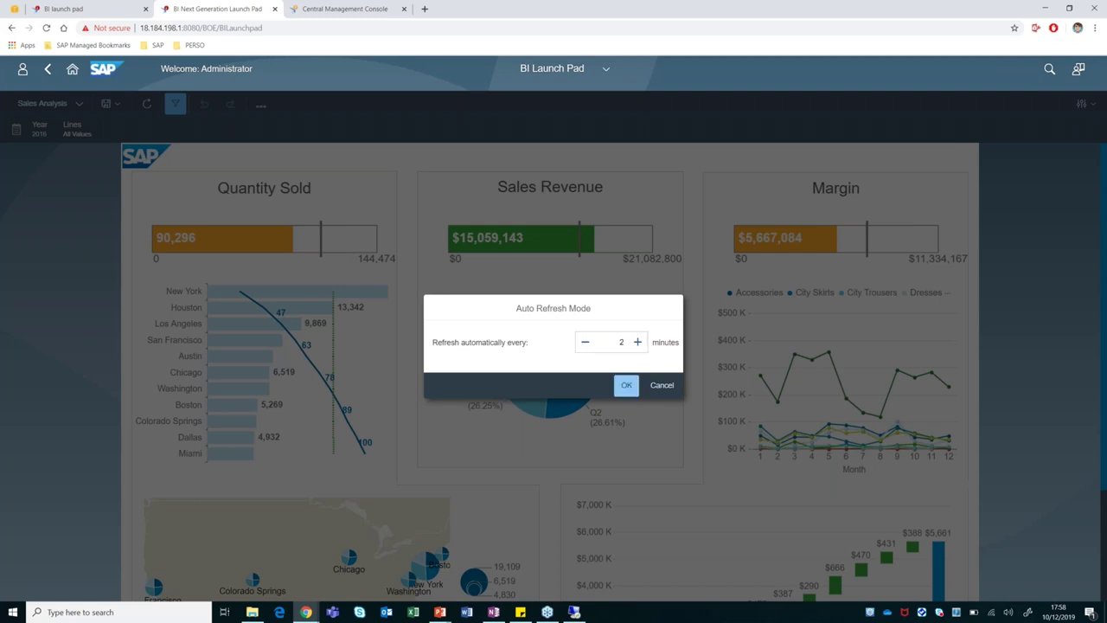
{"action": "left_click", "coordinate": [627, 386]}
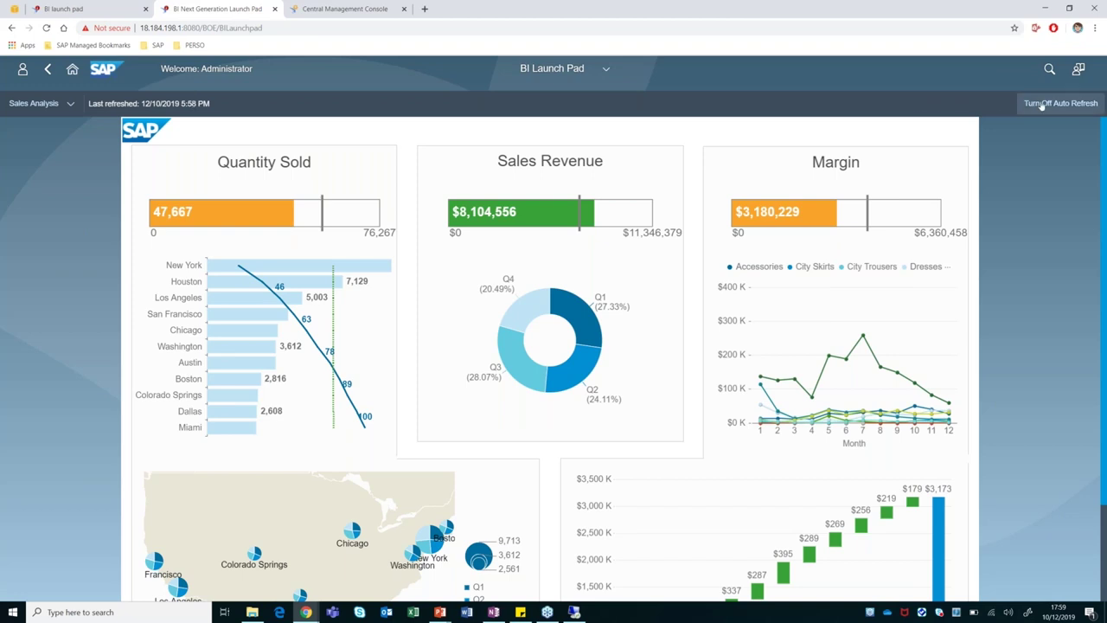
Turn off auto refresh, log out of the Fiori launch pad, and return to the Parallel refresh report.
{"action": "left_click", "coordinate": [1042, 104]}
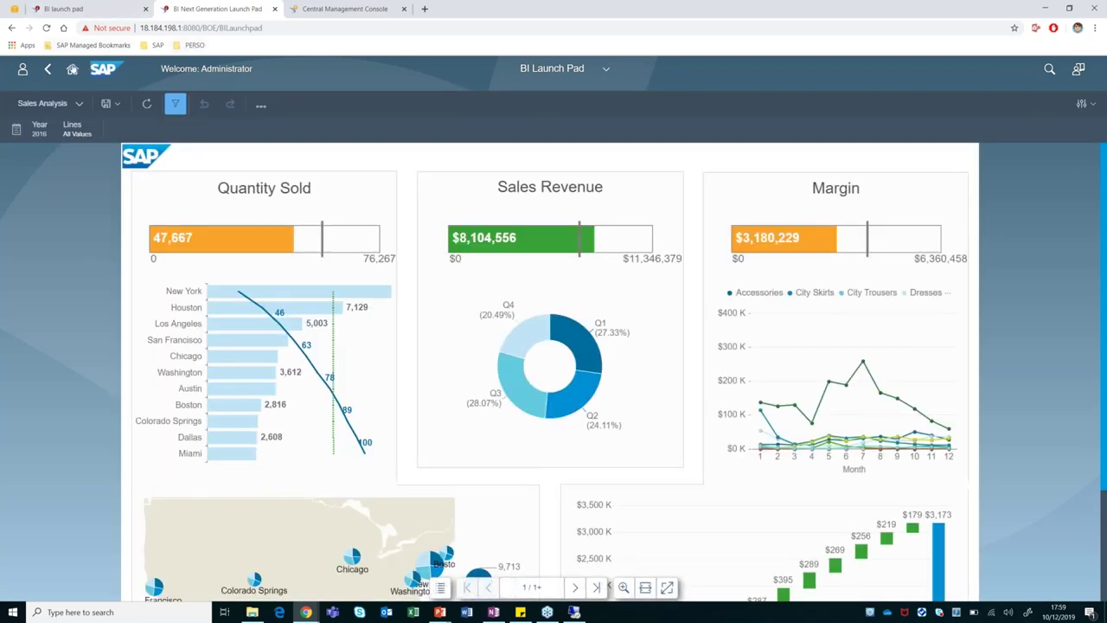
{"action": "left_click", "coordinate": [24, 69]}
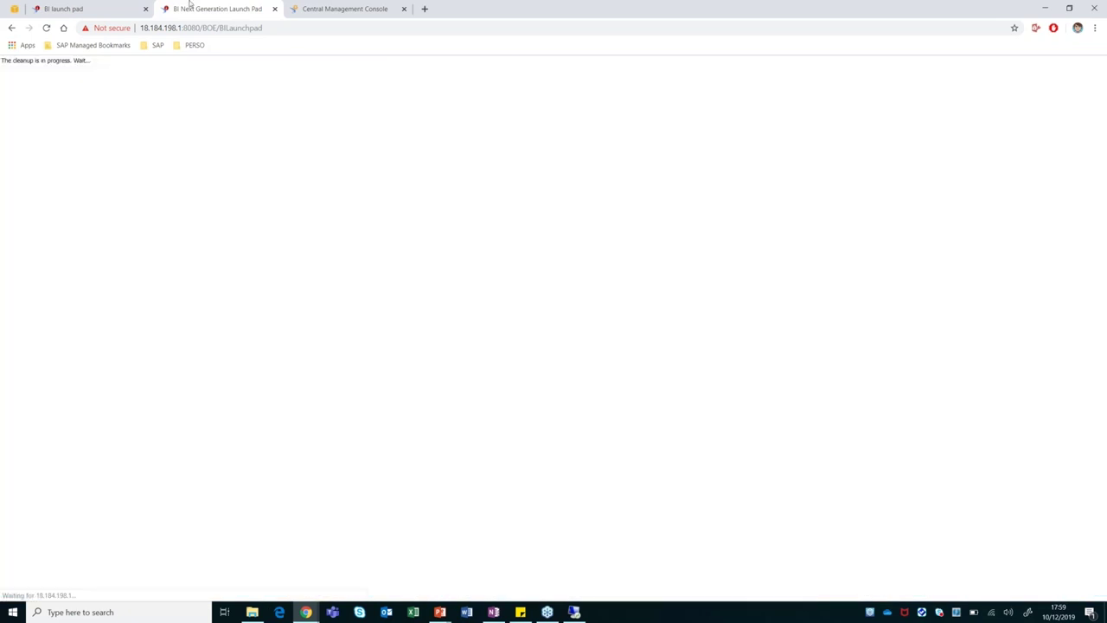
{"action": "left_click", "coordinate": [63, 8]}
{"action": "left_click", "coordinate": [301, 322]}
{"action": "left_click", "coordinate": [881, 264]}
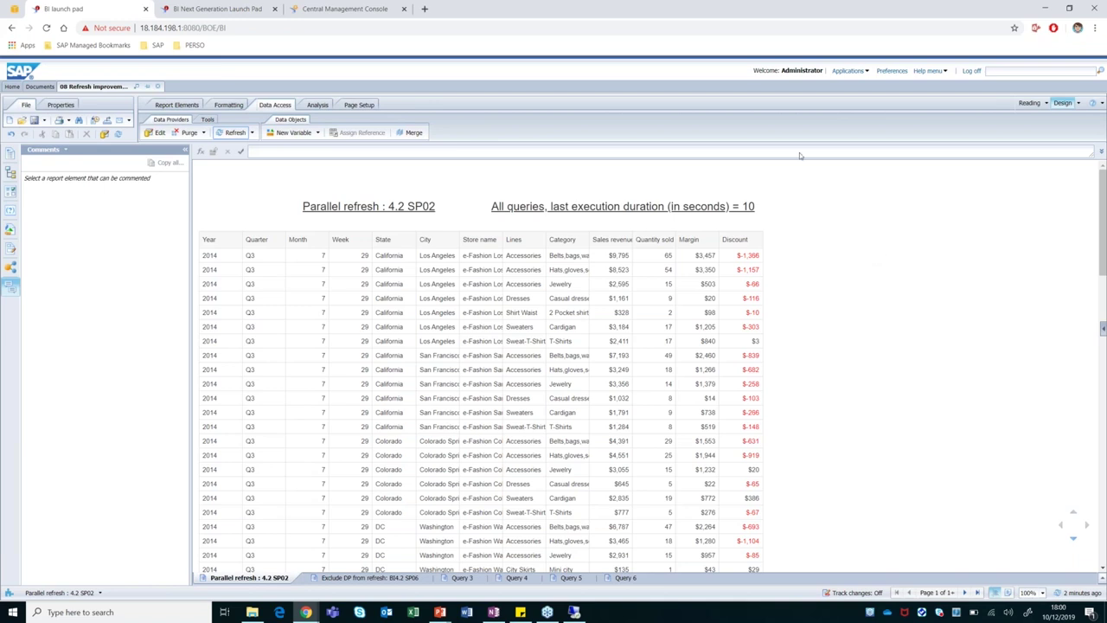
Log off the classic BI launch pad, confirm leaving the page, and log back on.
{"action": "left_click", "coordinate": [978, 73]}
{"action": "left_click", "coordinate": [606, 90]}
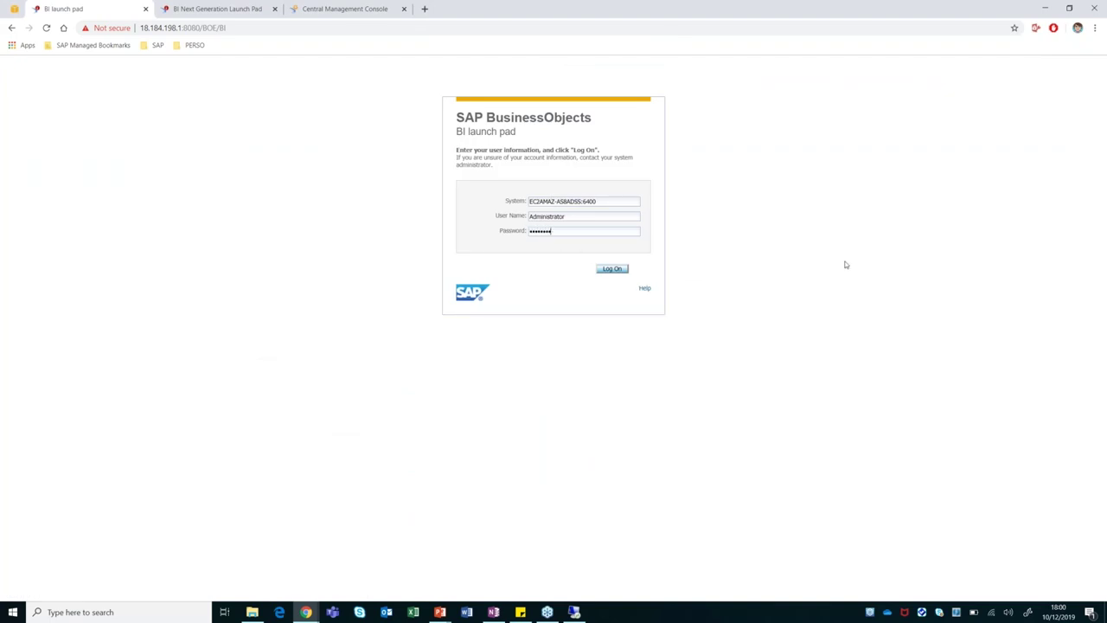
{"action": "key", "text": "Return"}
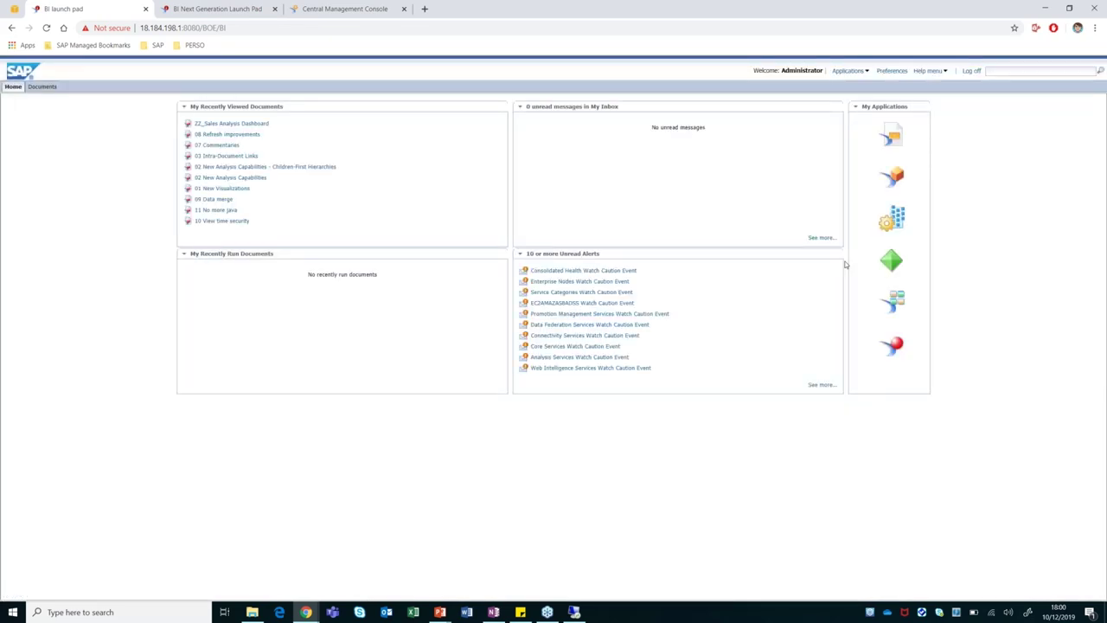
Open 09 Data merge from Folders > ALL DEMOS HERE > the 2019-12 Top 4.2 Features webinar folder.
{"action": "left_click", "coordinate": [42, 86]}
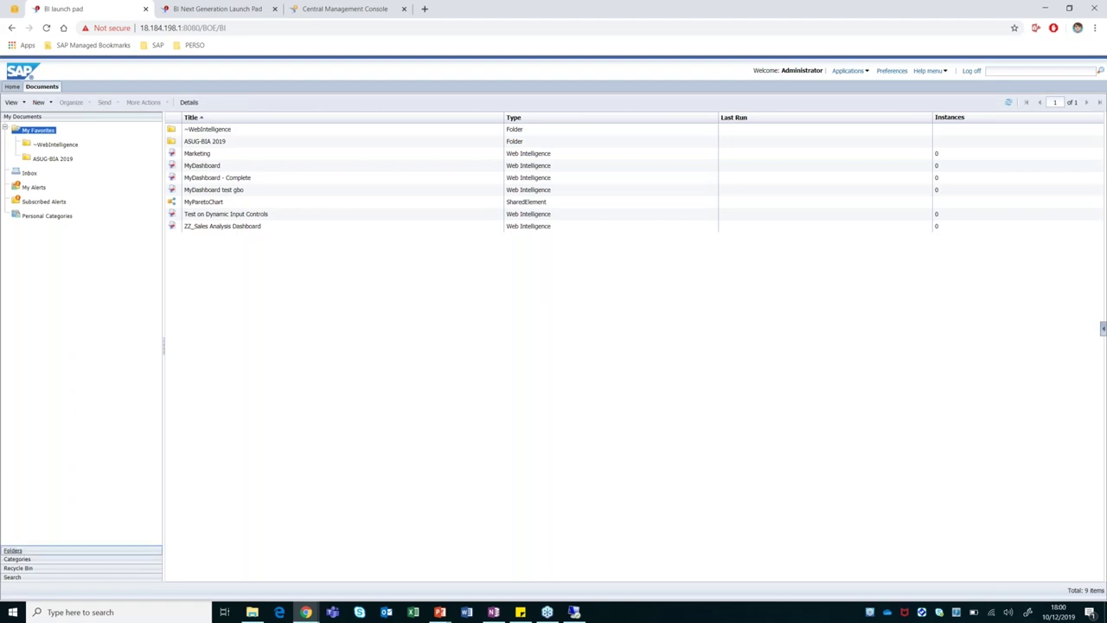
{"action": "left_click", "coordinate": [17, 550]}
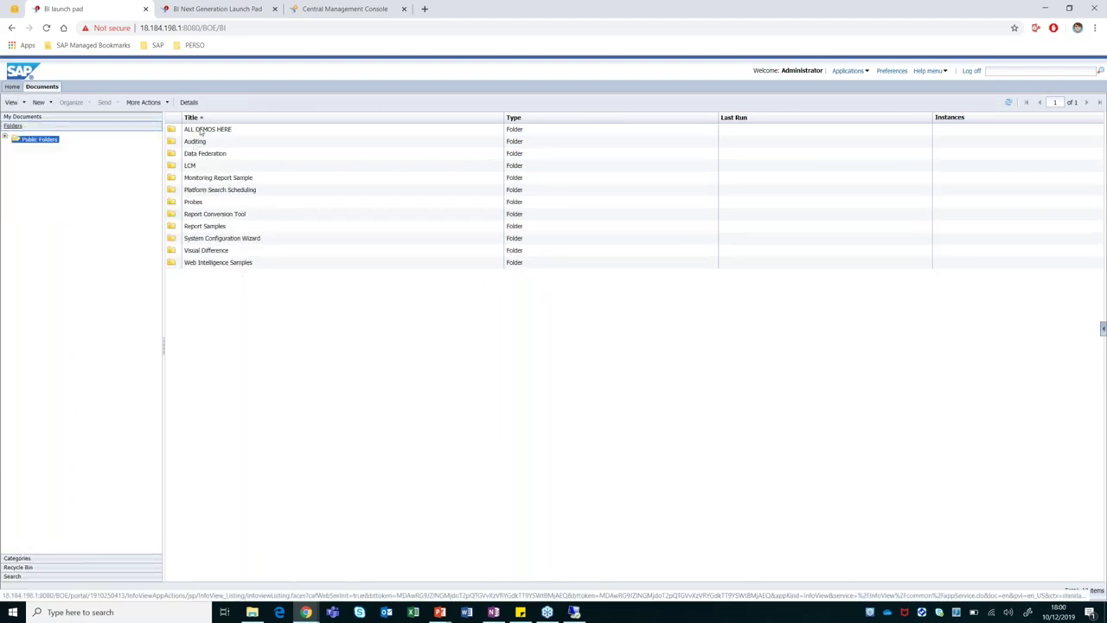
{"action": "double_click", "coordinate": [202, 130]}
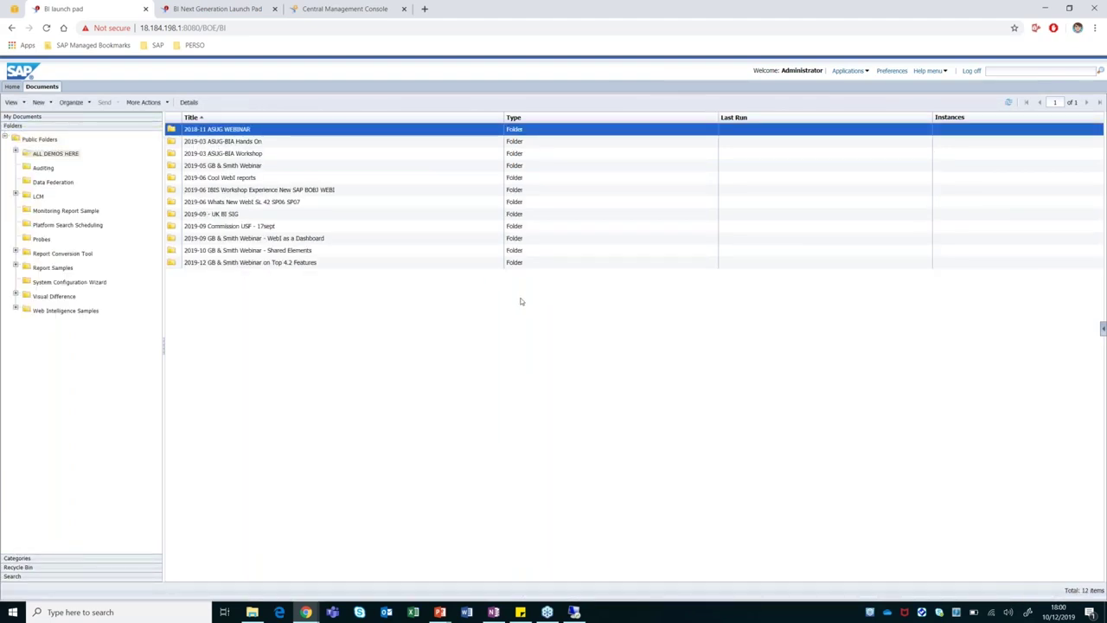
{"action": "double_click", "coordinate": [230, 262]}
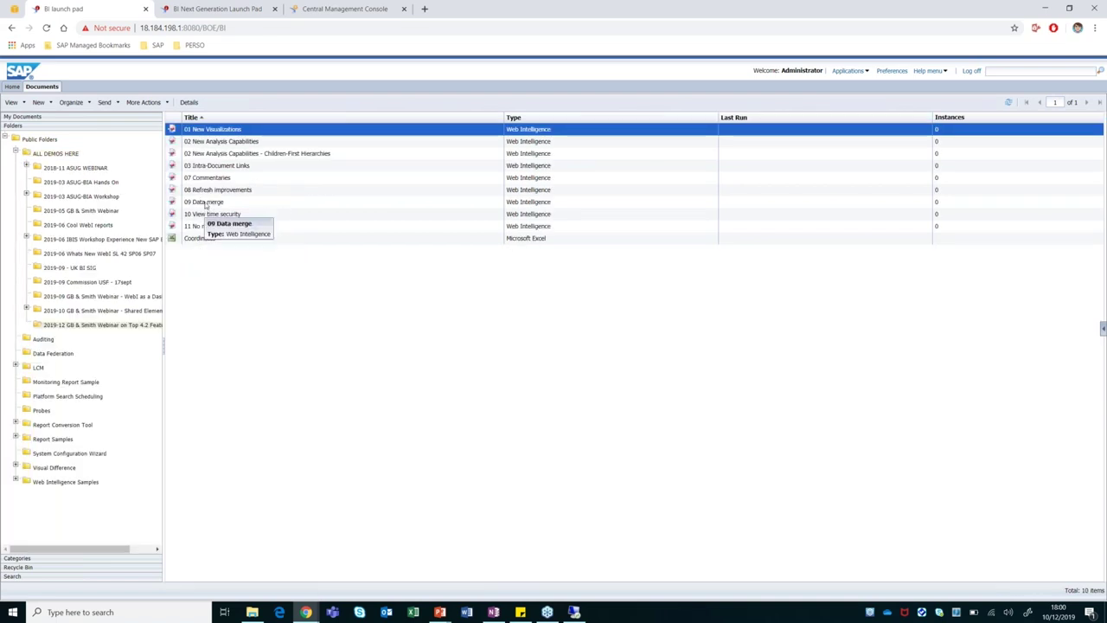
{"action": "double_click", "coordinate": [206, 202]}
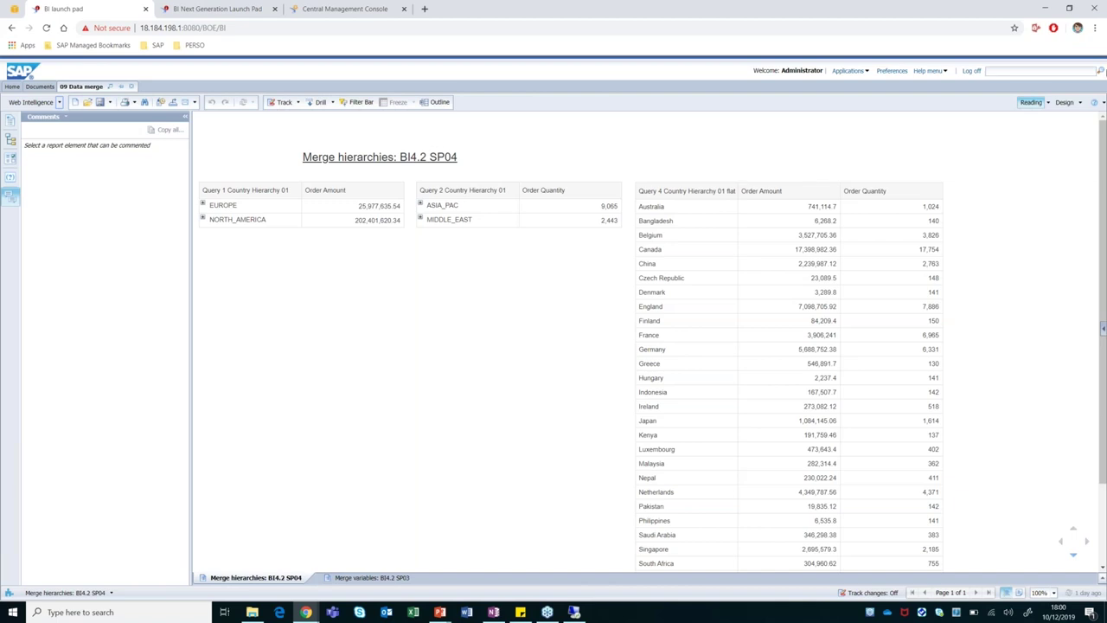
Switch 09 Data merge to Design mode and select the Query 1 and Query 2 hierarchy headers.
{"action": "left_click", "coordinate": [1064, 102]}
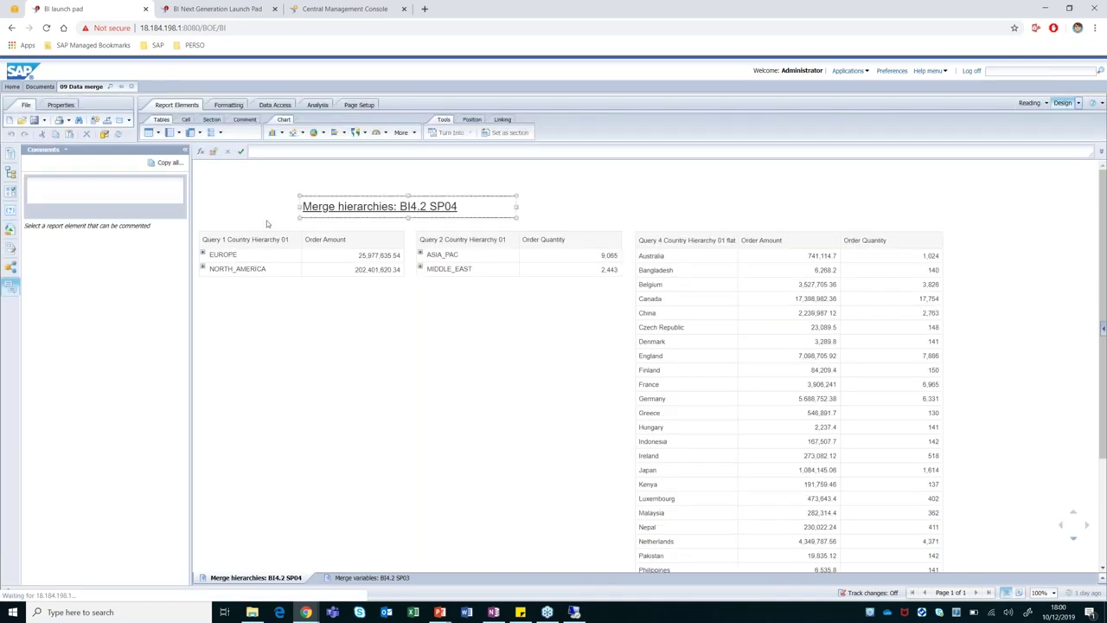
{"action": "left_click", "coordinate": [241, 248]}
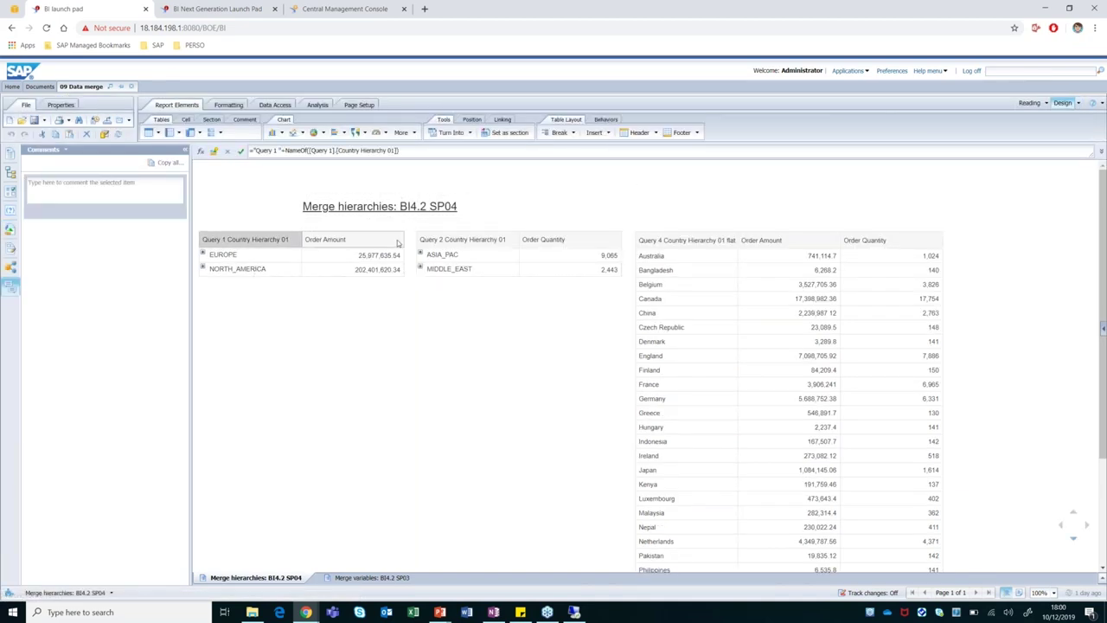
{"action": "left_click", "coordinate": [441, 241]}
{"action": "left_click", "coordinate": [228, 243]}
Expand and collapse EUROPE, NORTH_AMERICA, ASIA_PAC and MIDDLE_EAST, then show the Available Objects panel.
{"action": "left_click", "coordinate": [204, 268]}
{"action": "left_click", "coordinate": [204, 255]}
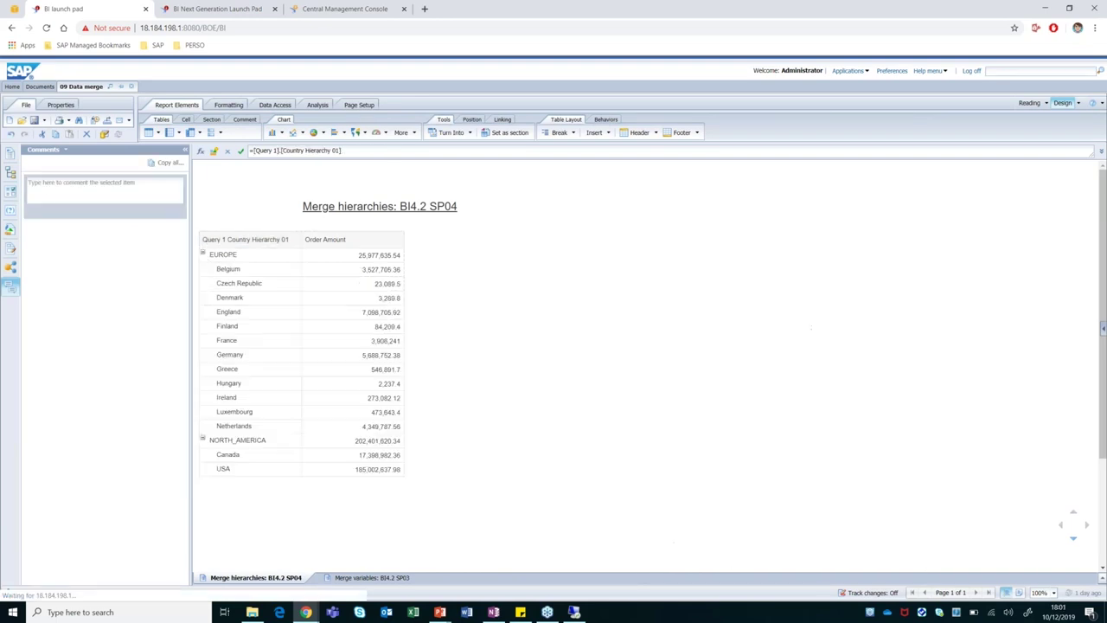
{"action": "left_click", "coordinate": [421, 254]}
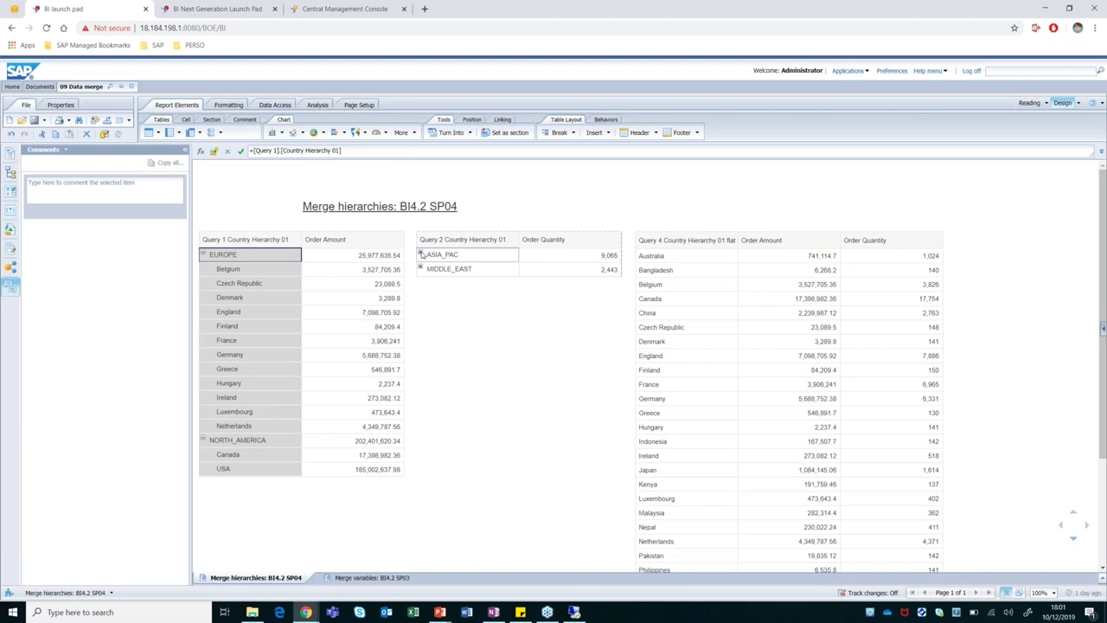
{"action": "left_click", "coordinate": [421, 412]}
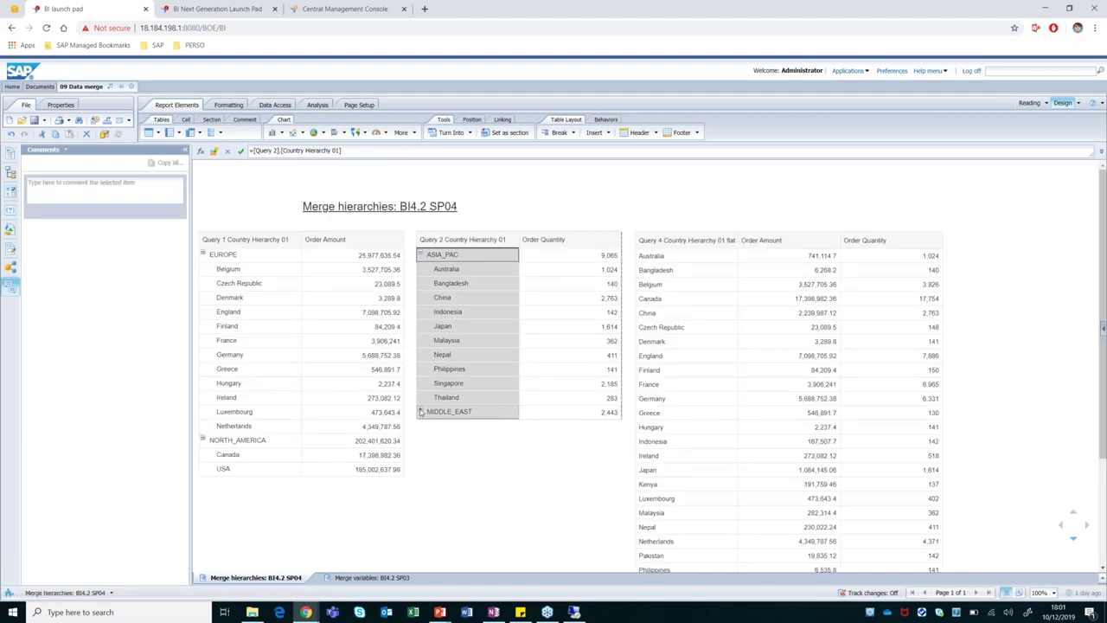
{"action": "left_click", "coordinate": [422, 254]}
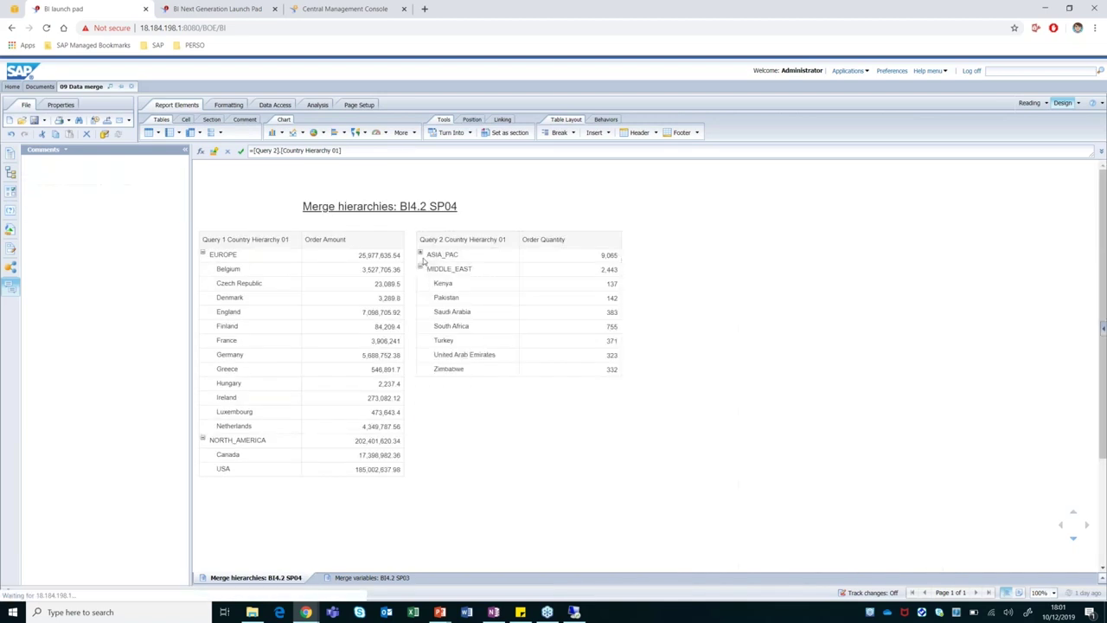
{"action": "left_click", "coordinate": [420, 268]}
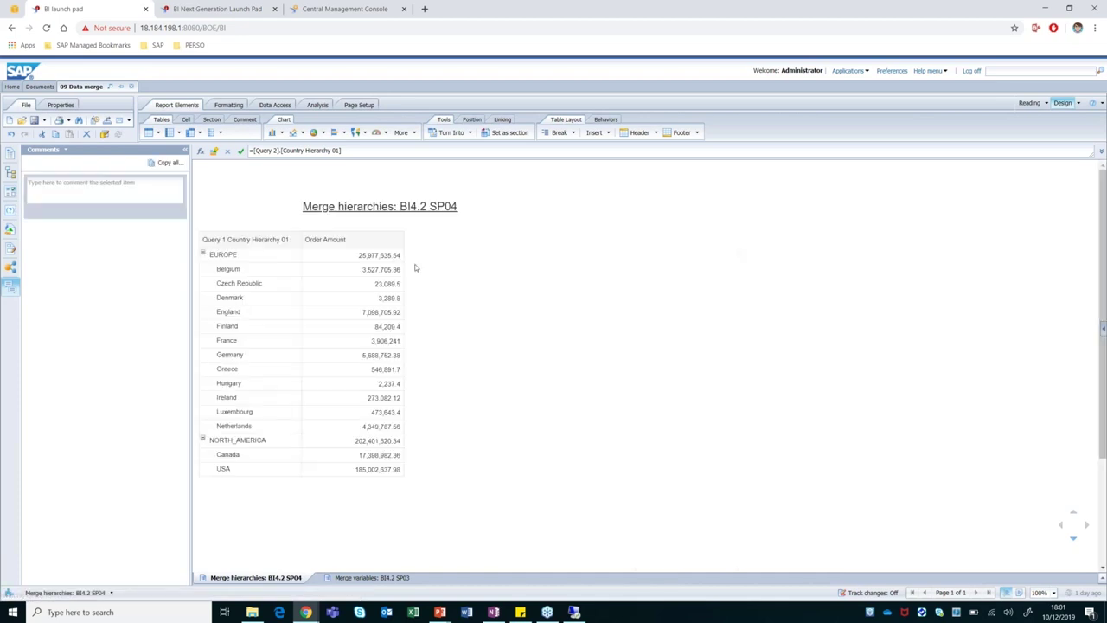
{"action": "left_click", "coordinate": [203, 254]}
{"action": "left_click", "coordinate": [204, 268]}
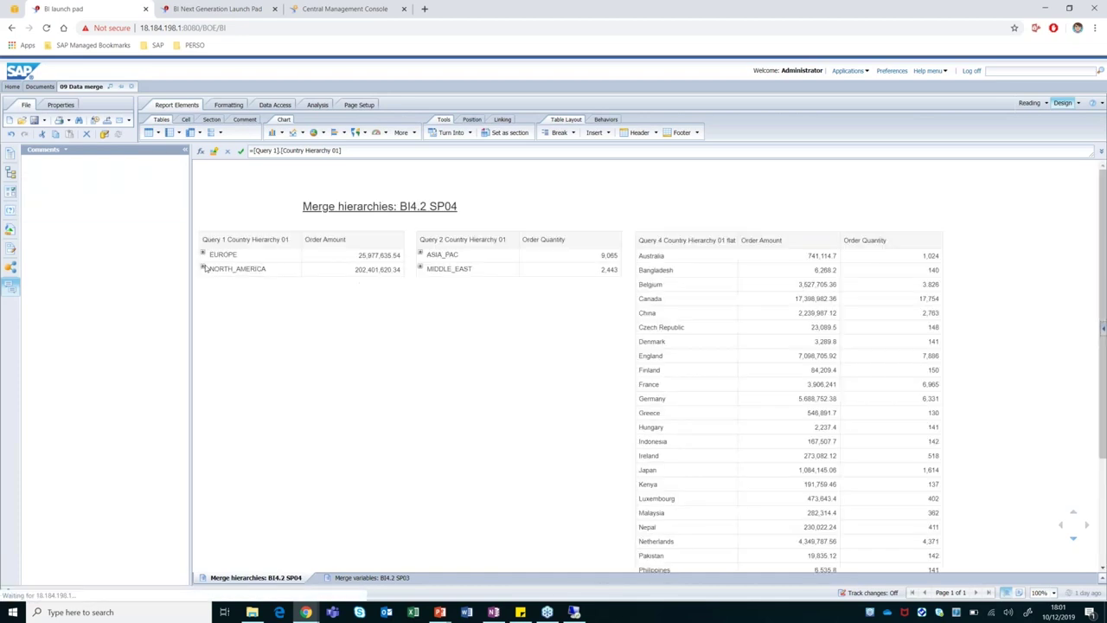
{"action": "left_click", "coordinate": [9, 228]}
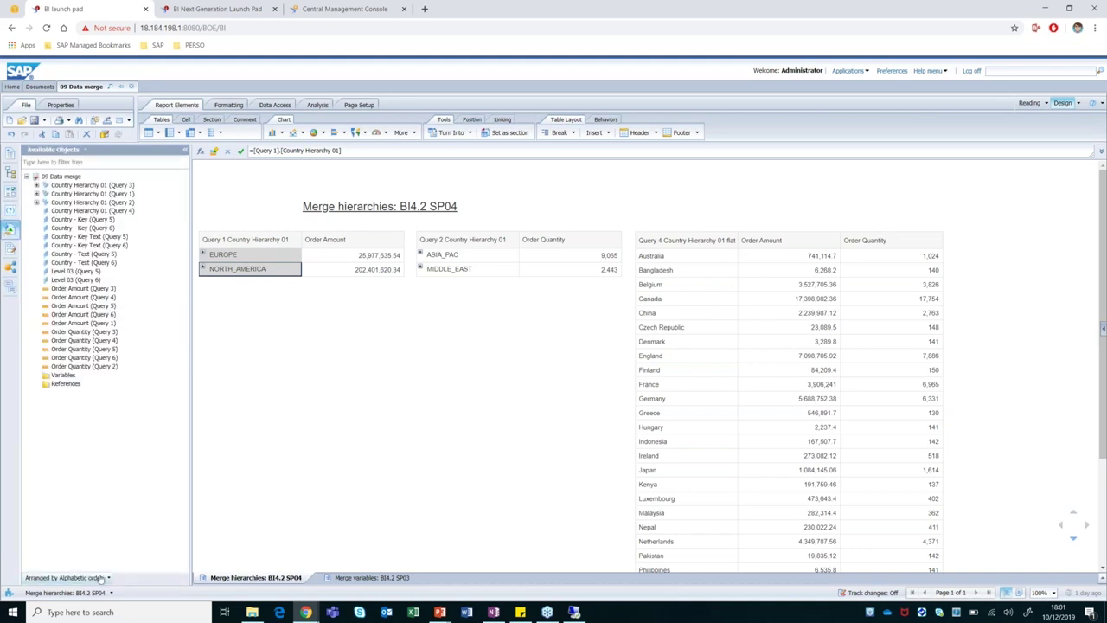
Arrange available objects by Query and merge Query 1's and Query 2's Country Hierarchy 01.
{"action": "left_click", "coordinate": [102, 578]}
{"action": "left_click", "coordinate": [76, 563]}
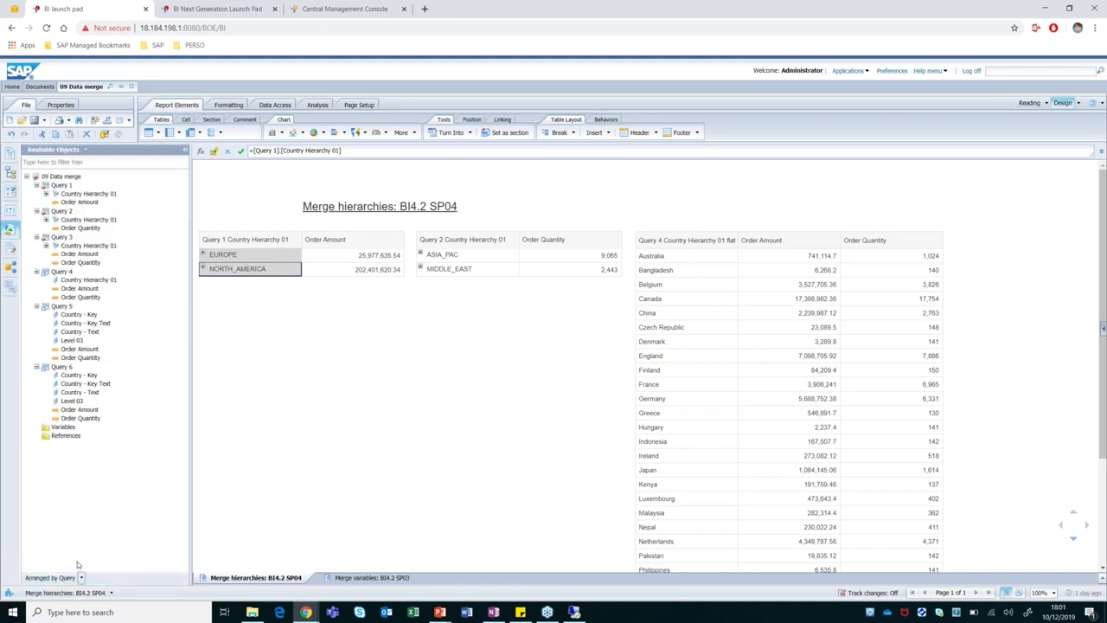
{"action": "left_click", "coordinate": [90, 194]}
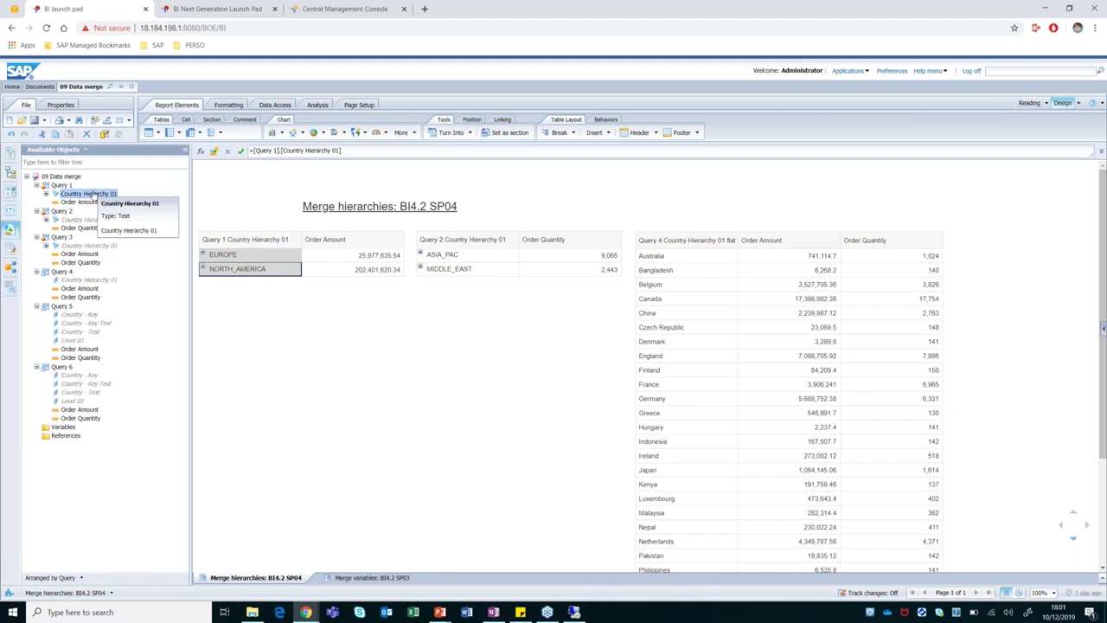
{"action": "left_click", "coordinate": [73, 220], "text": "ctrl"}
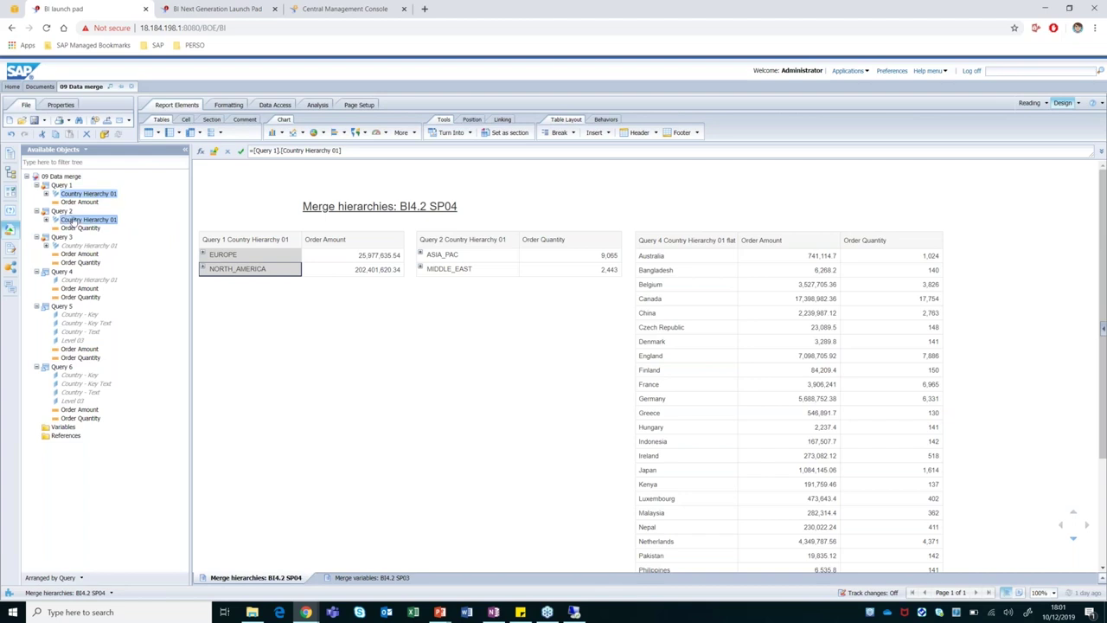
{"action": "left_click_drag", "start_coordinate": [73, 219], "coordinate": [83, 223]}
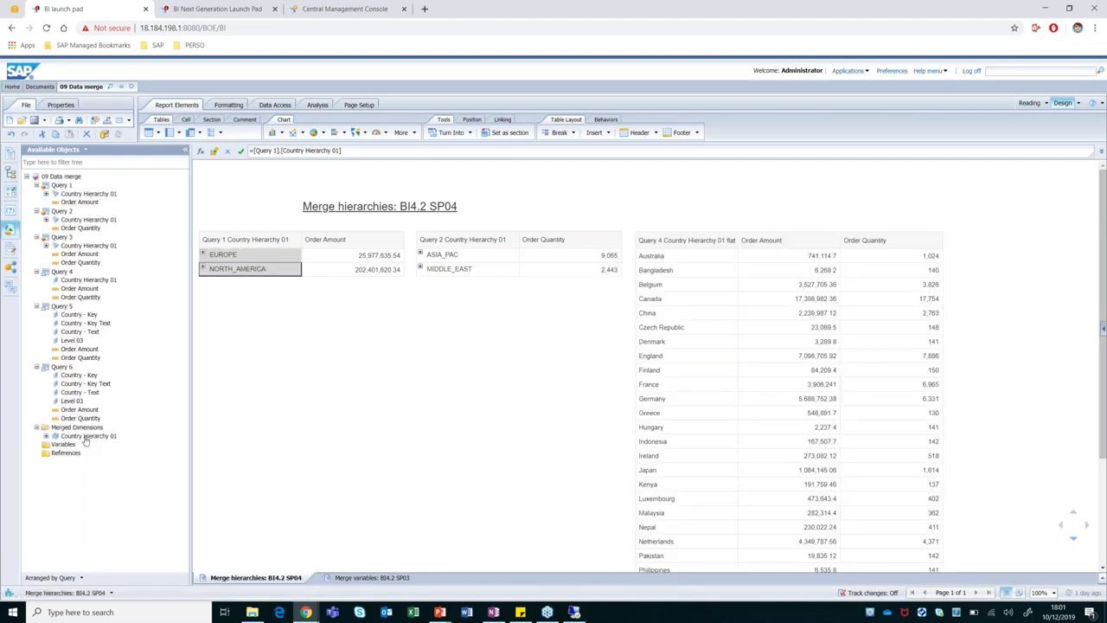
Expand the merged Country Hierarchy 01 and drop it onto the report as a new table.
{"action": "left_click", "coordinate": [85, 437]}
{"action": "left_click", "coordinate": [46, 437]}
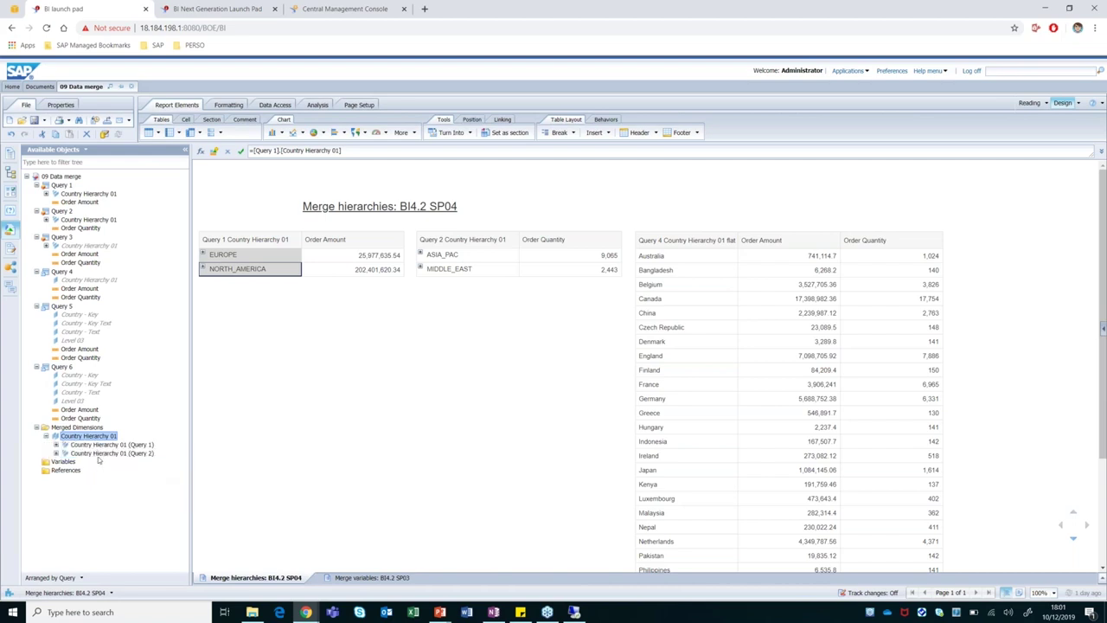
{"action": "left_click_drag", "start_coordinate": [89, 440], "coordinate": [212, 317]}
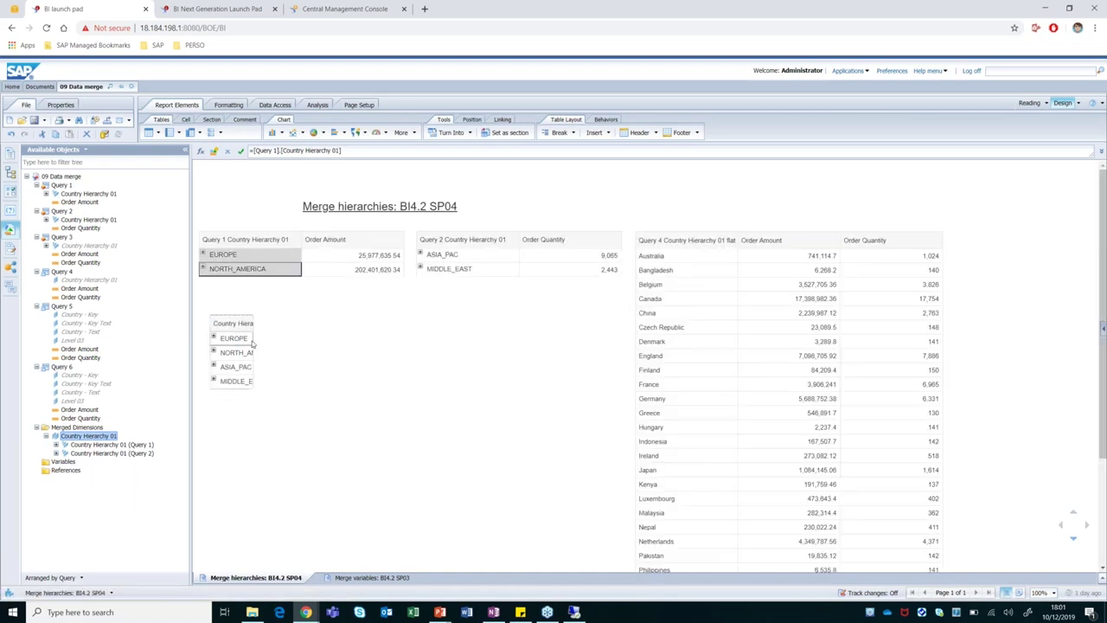
Set the new table's hierarchy column width to 4 in Formatting > Size.
{"action": "left_click", "coordinate": [251, 339]}
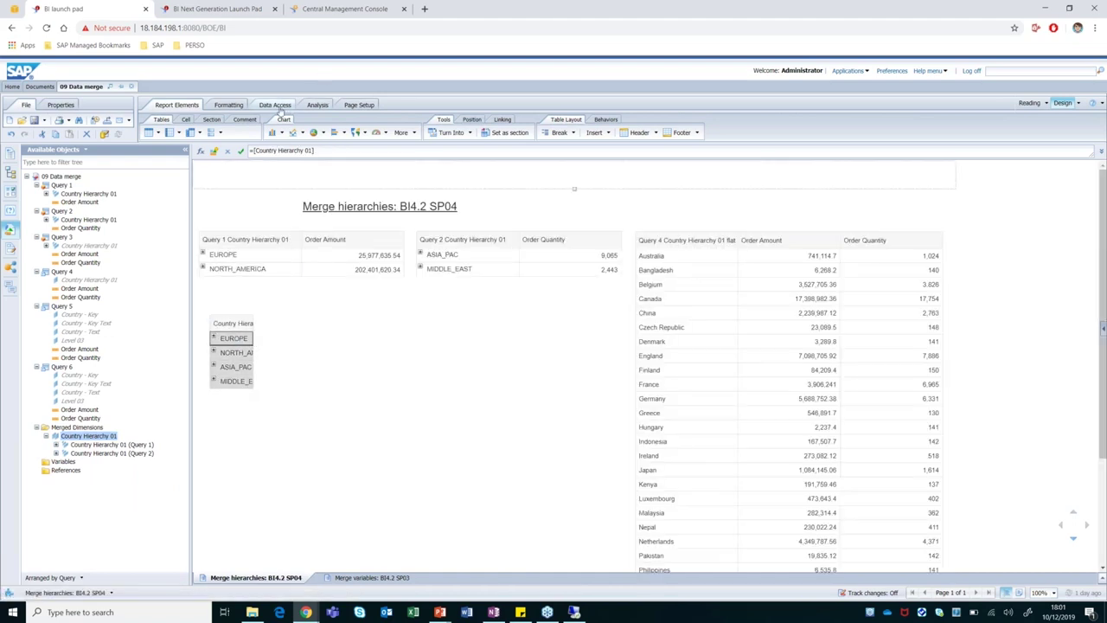
{"action": "left_click", "coordinate": [228, 105]}
{"action": "left_click", "coordinate": [435, 119]}
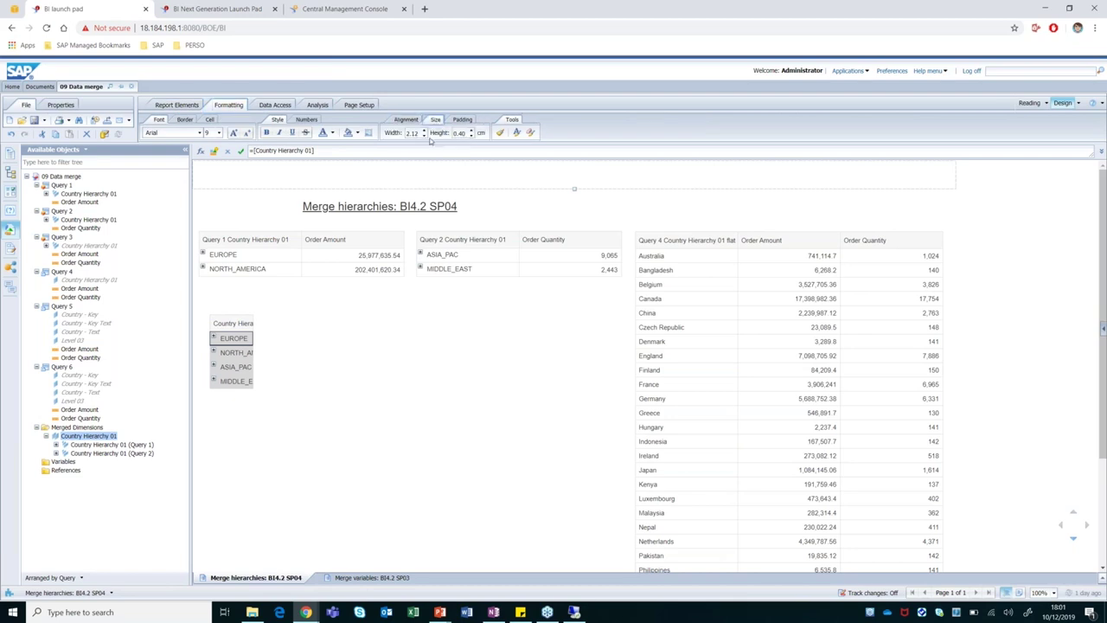
{"action": "type", "text": "4"}
{"action": "key", "text": "Return"}
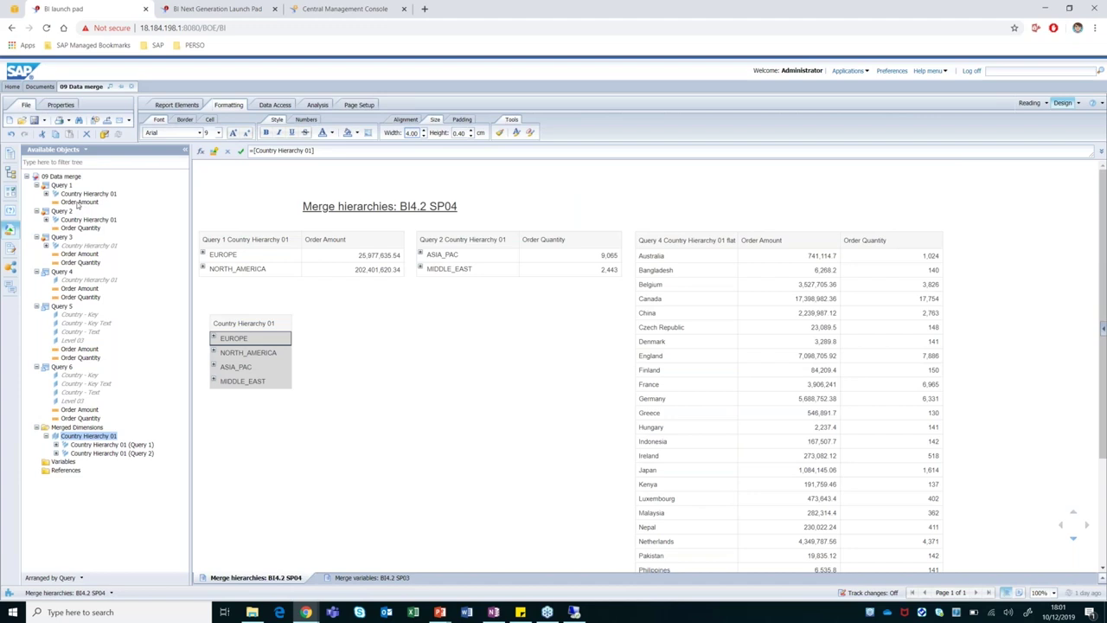
Add Query 1's Order Amount and Query 2's Order Quantity as columns of the merged table.
{"action": "left_click", "coordinate": [77, 202]}
{"action": "left_click_drag", "start_coordinate": [80, 202], "coordinate": [292, 323]}
{"action": "left_click_drag", "start_coordinate": [87, 205], "coordinate": [291, 330]}
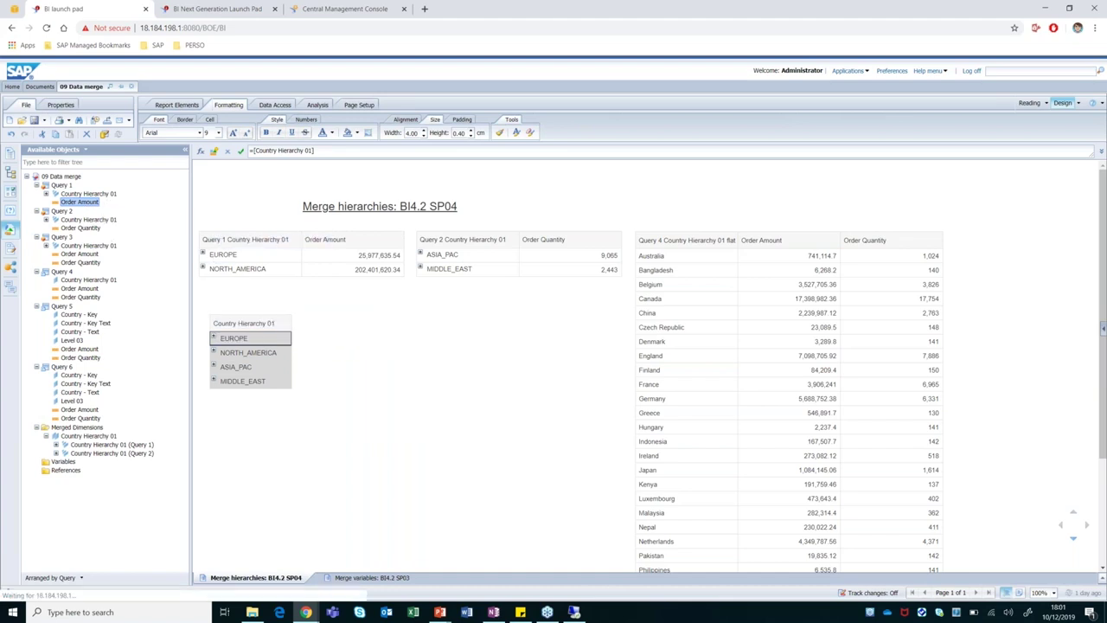
{"action": "left_click", "coordinate": [76, 229]}
{"action": "mouse_move", "coordinate": [75, 228]}
{"action": "left_mouse_down"}
{"action": "mouse_move", "coordinate": [295, 329]}
{"action": "mouse_move", "coordinate": [374, 329]}
{"action": "left_mouse_up"}
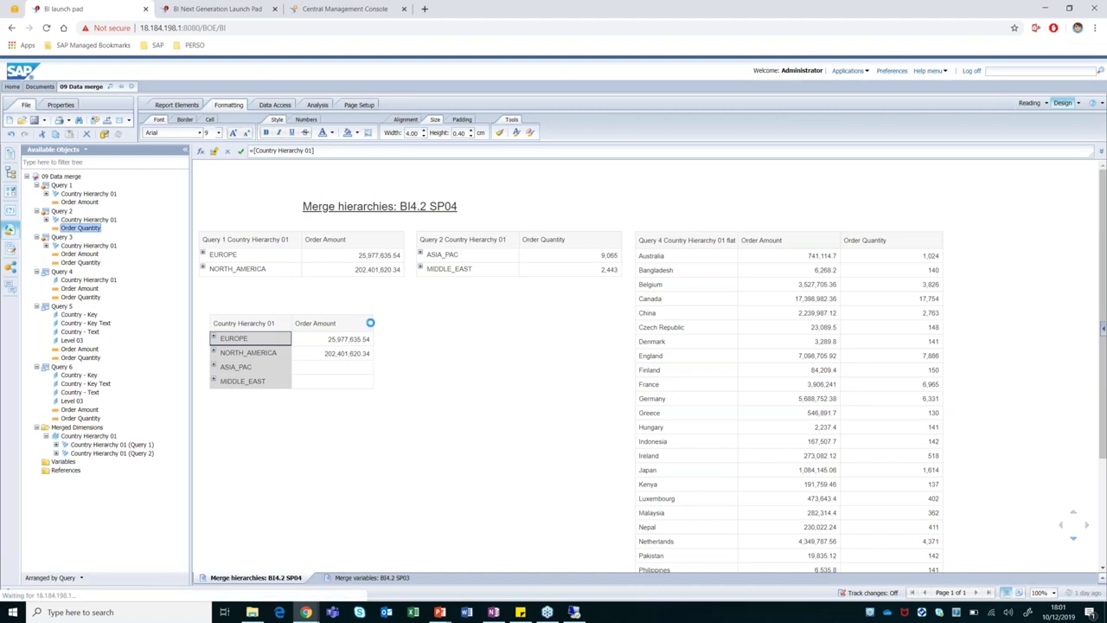
Expand the regions to review the combined table, then delete the table from the report.
{"action": "left_click", "coordinate": [214, 337]}
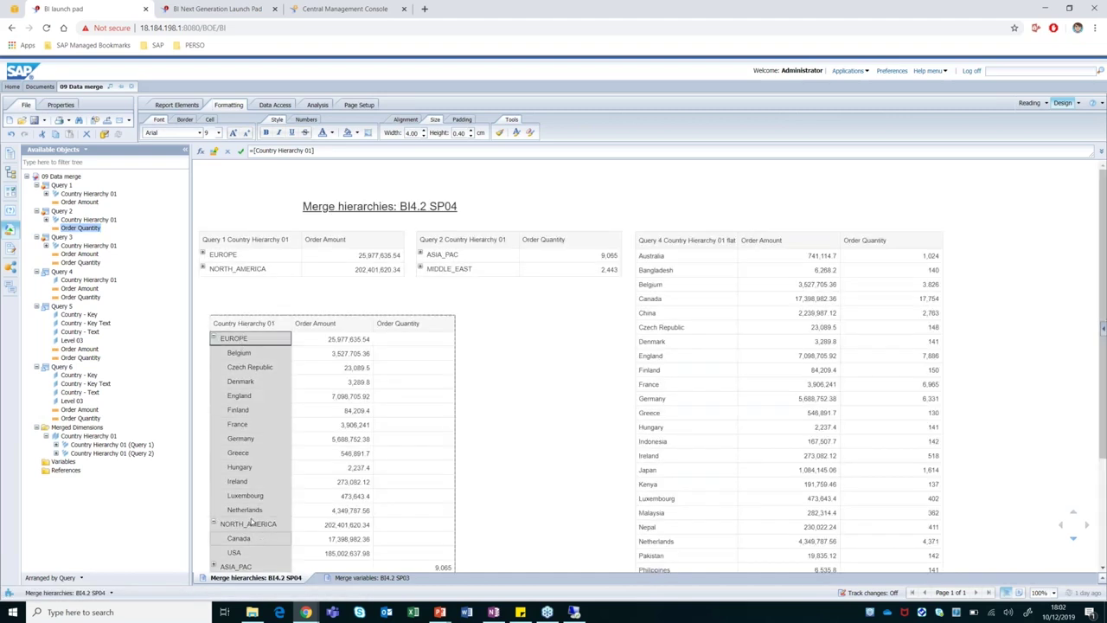
{"action": "scroll", "coordinate": [251, 435], "scroll_direction": "down", "scroll_amount": 3}
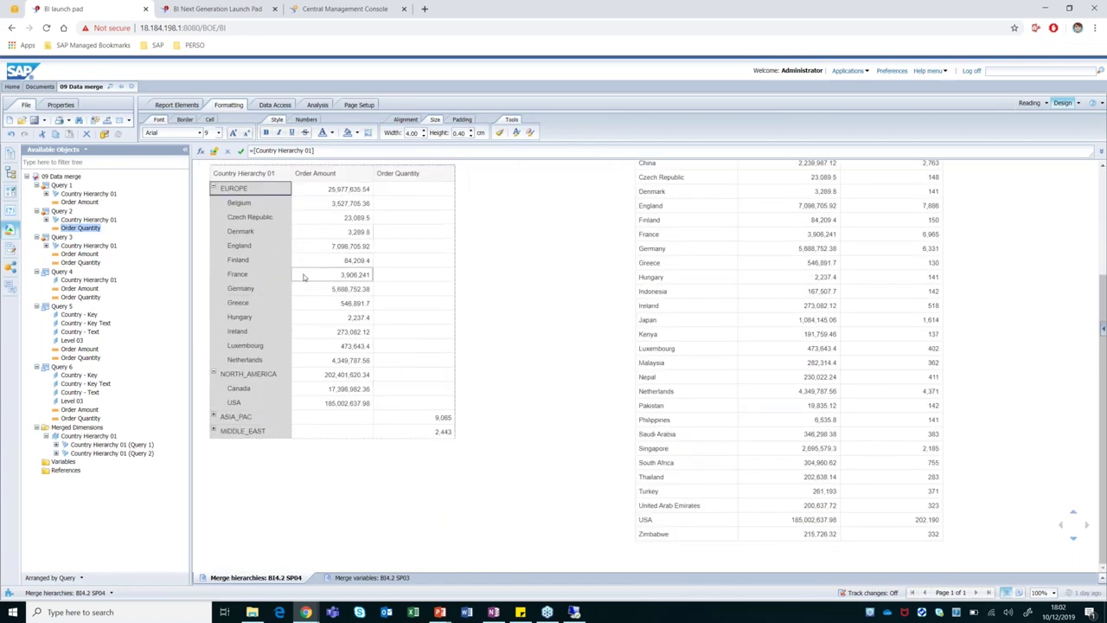
{"action": "scroll", "coordinate": [243, 450], "scroll_direction": "up", "scroll_amount": 3}
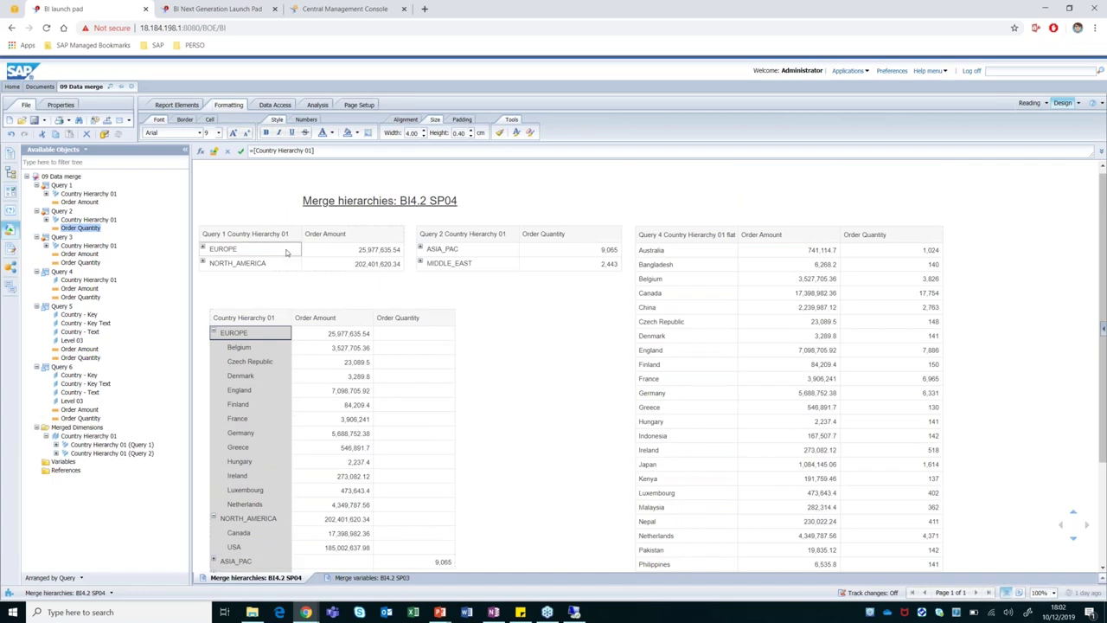
{"action": "left_click", "coordinate": [289, 308]}
{"action": "key", "text": "Delete"}
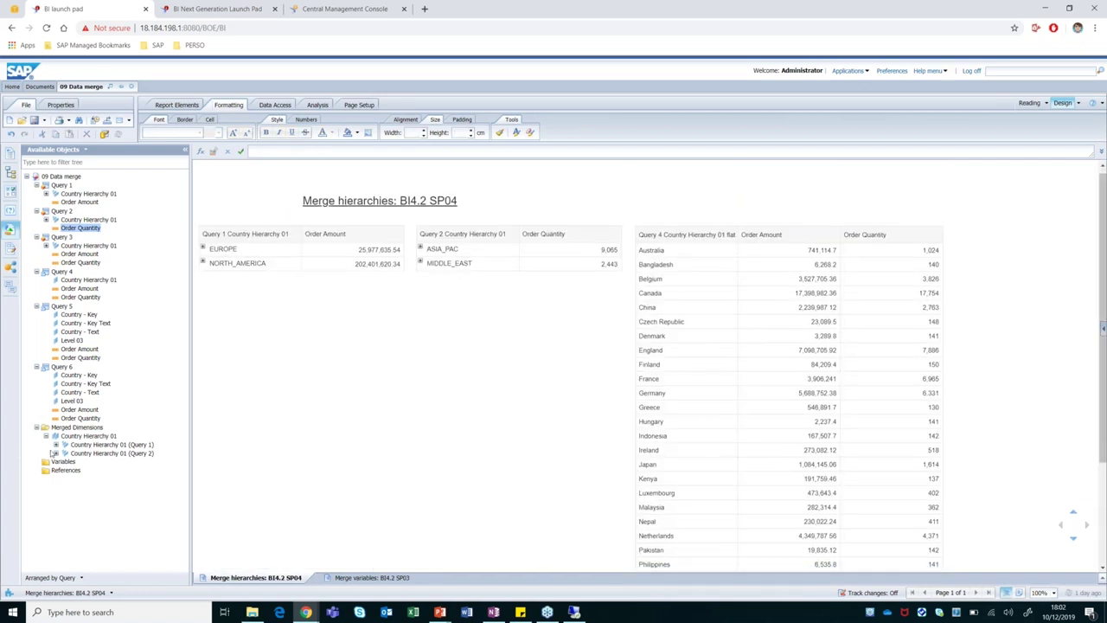
Unmerge the merged Country Hierarchy 01 under Merged Dimensions and confirm.
{"action": "left_click", "coordinate": [80, 443]}
{"action": "left_click", "coordinate": [79, 435]}
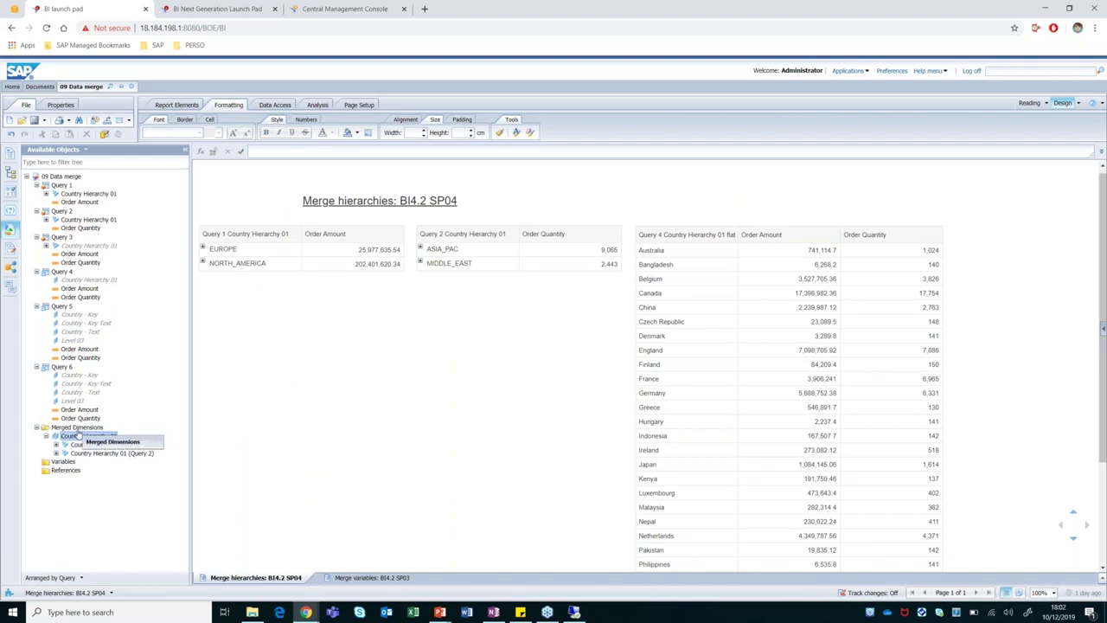
{"action": "left_click", "coordinate": [76, 428]}
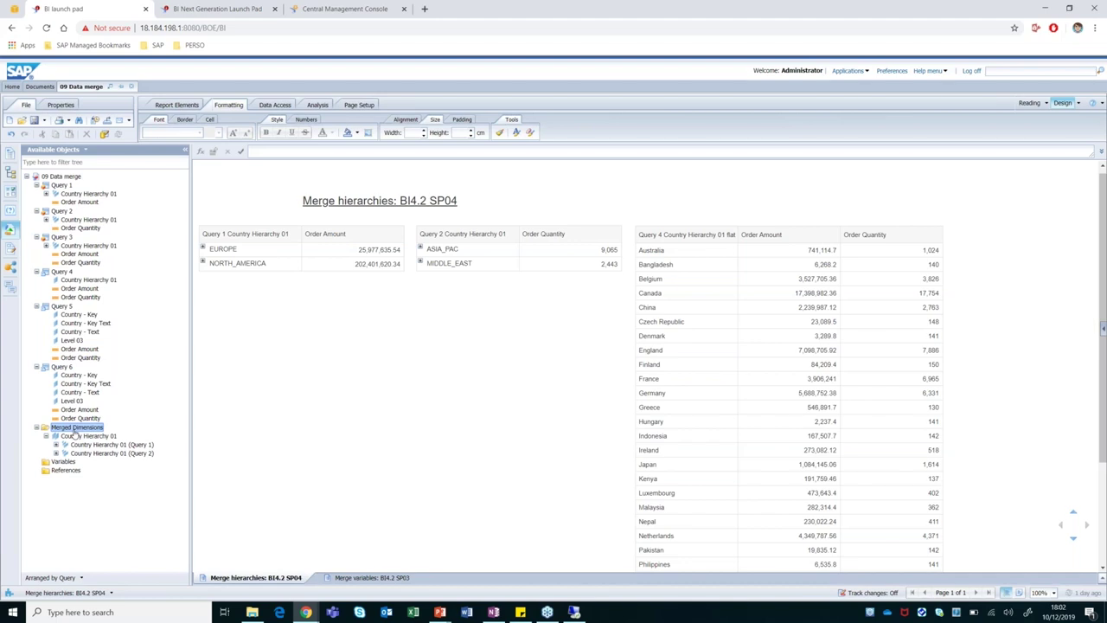
{"action": "left_click", "coordinate": [77, 435]}
{"action": "right_click", "coordinate": [82, 437]}
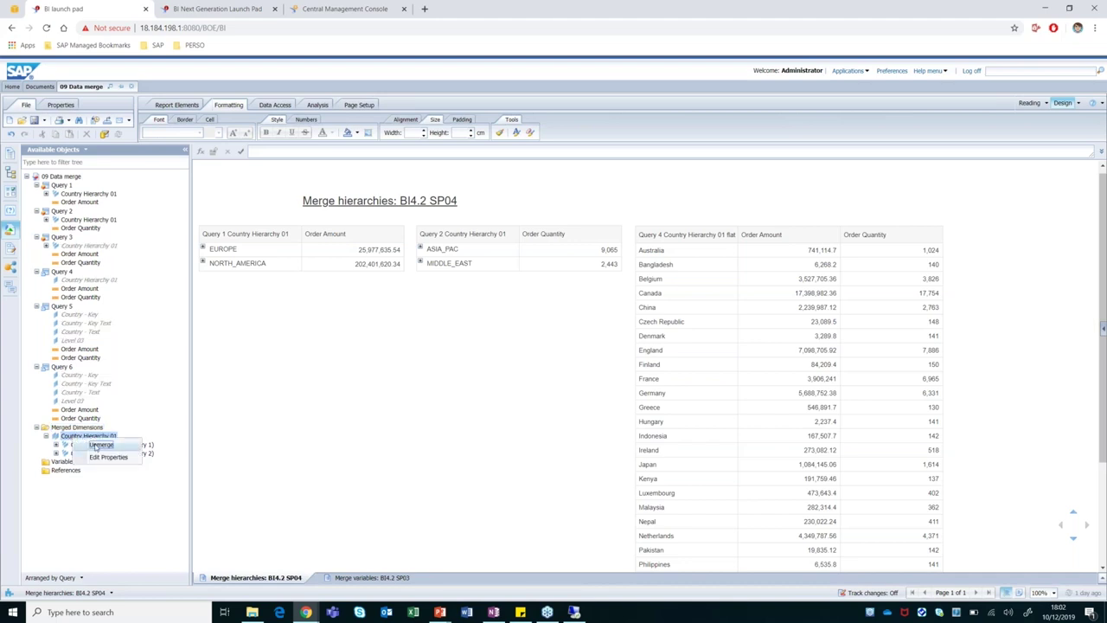
{"action": "left_click", "coordinate": [101, 445]}
{"action": "left_click", "coordinate": [563, 372]}
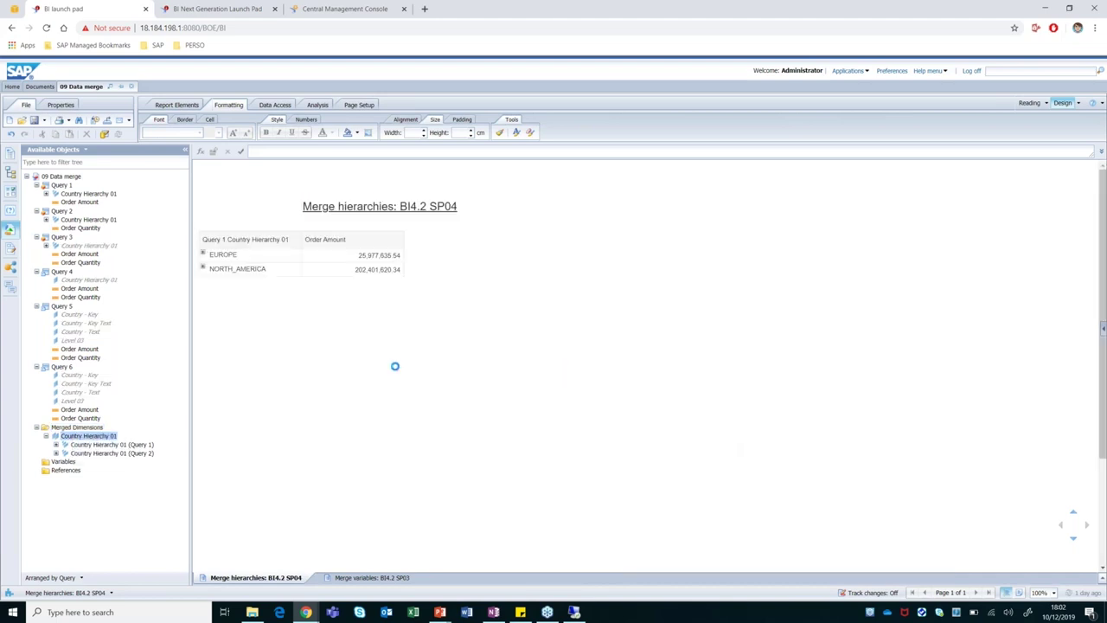
Compare the Query 1 table's EUROPE hierarchy with the Query 4 table's country column.
{"action": "left_click", "coordinate": [225, 251]}
{"action": "left_click", "coordinate": [668, 263]}
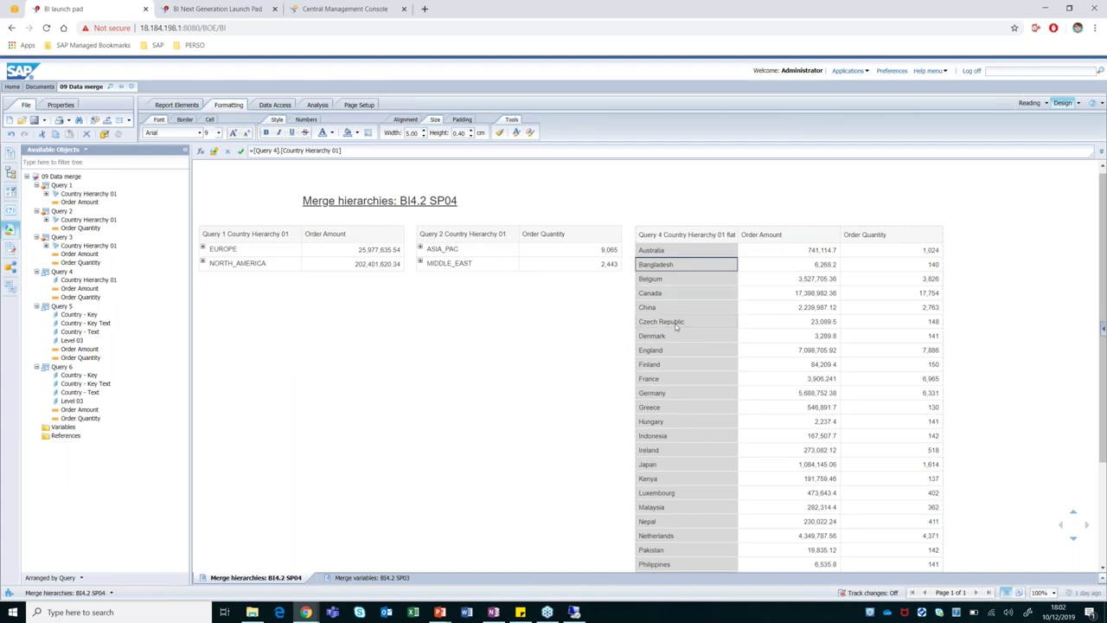
{"action": "left_click", "coordinate": [202, 249]}
{"action": "left_click", "coordinate": [204, 249]}
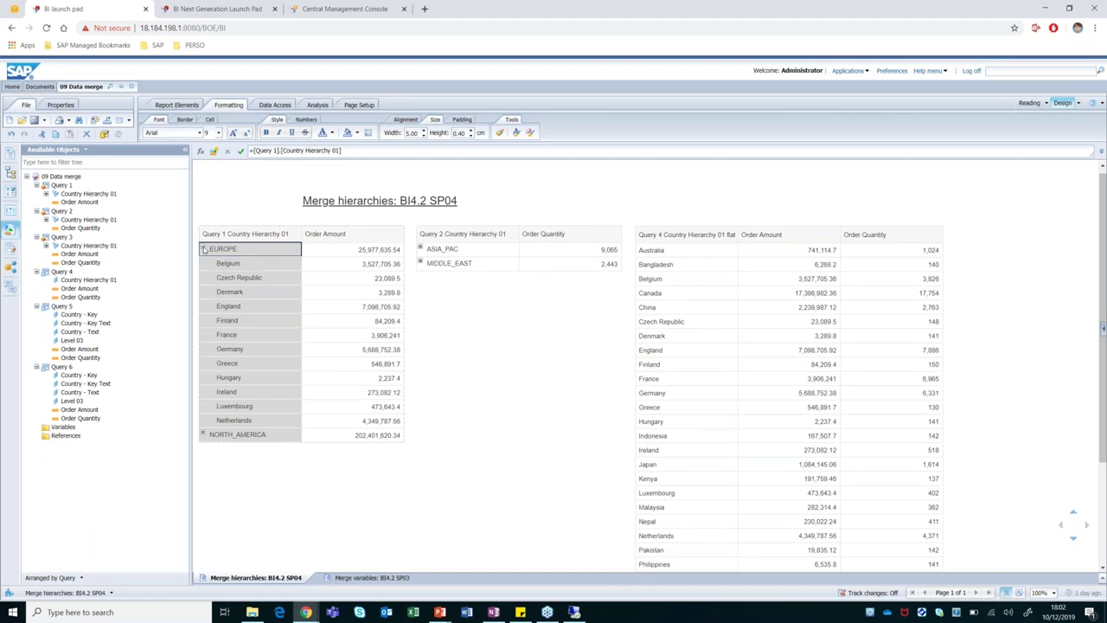
Merge Query 1's Country Hierarchy 01 with Query 4's and add it as a new table.
{"action": "left_click", "coordinate": [82, 194]}
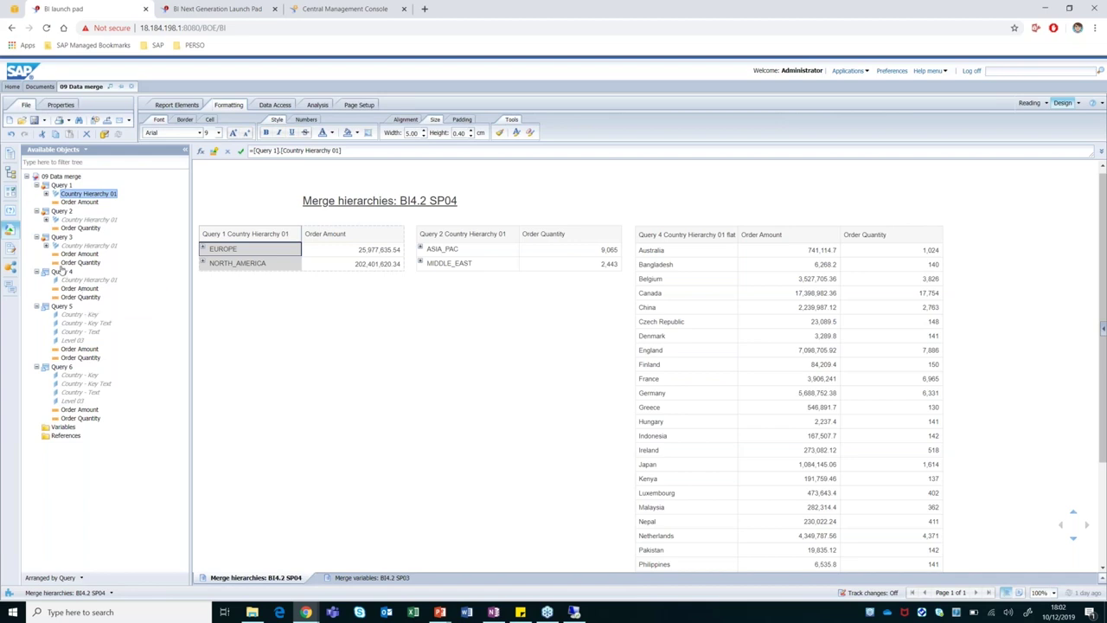
{"action": "left_click_drag", "start_coordinate": [75, 281], "coordinate": [90, 285]}
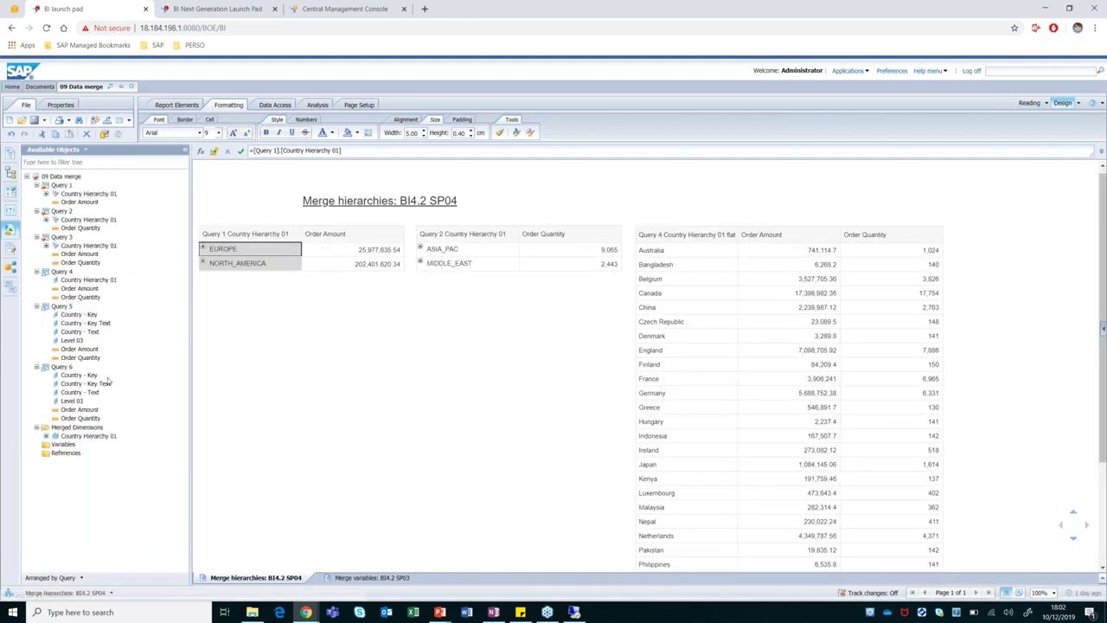
{"action": "left_click", "coordinate": [86, 438]}
{"action": "left_click_drag", "start_coordinate": [74, 441], "coordinate": [220, 295]}
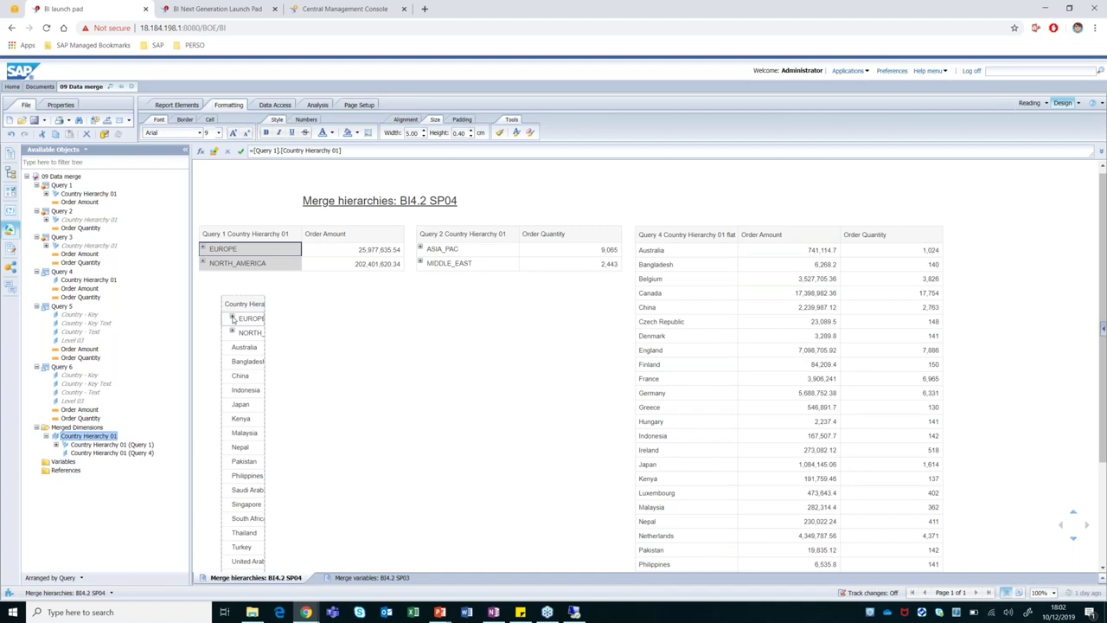
Expand EUROPE in the new table and set its column width to 5.
{"action": "left_click", "coordinate": [232, 319]}
{"action": "left_click", "coordinate": [253, 333]}
{"action": "double_click", "coordinate": [412, 132]}
{"action": "type", "text": "5"}
{"action": "key", "text": "Return"}
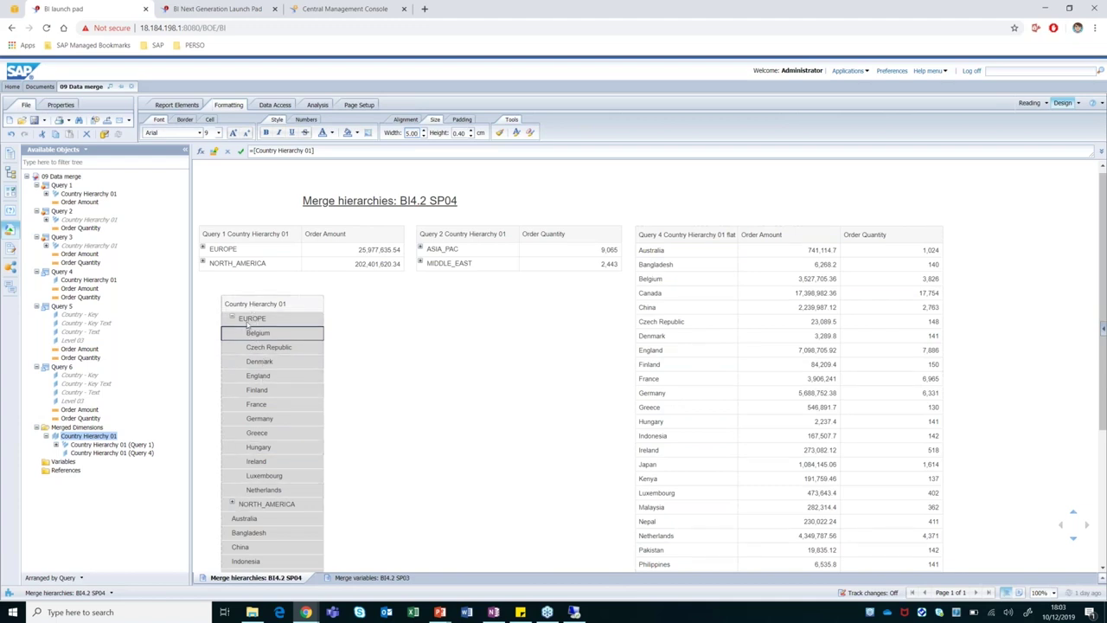
Expand and collapse NORTH_AMERICA to show Canada and USA, then collapse EUROPE.
{"action": "left_click", "coordinate": [232, 504]}
{"action": "scroll", "coordinate": [336, 457], "scroll_direction": "down", "scroll_amount": 4}
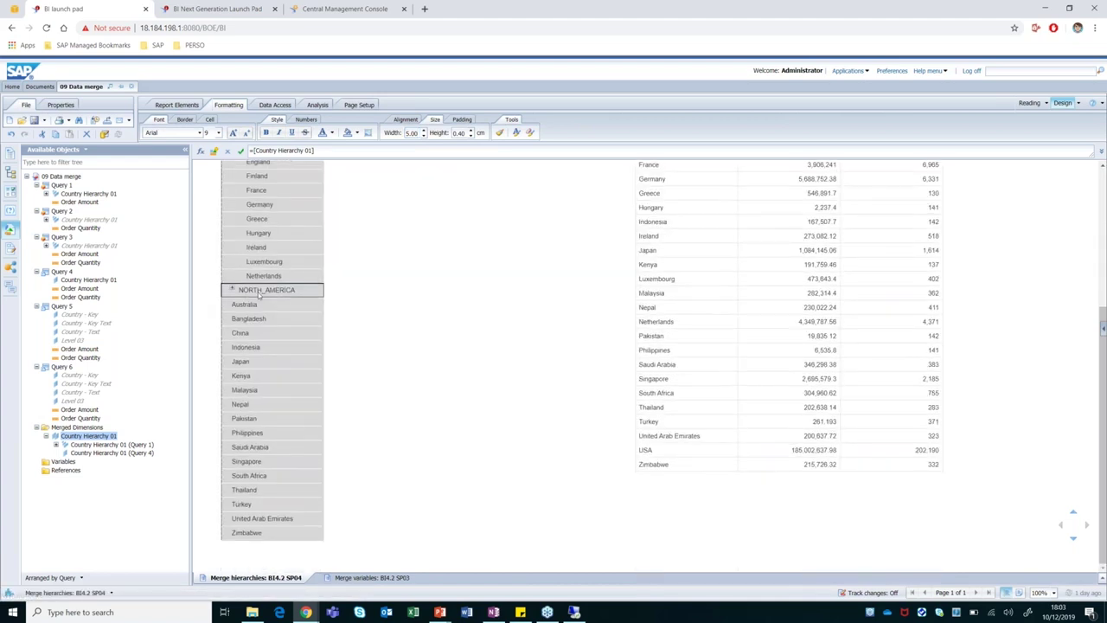
{"action": "left_click", "coordinate": [232, 289]}
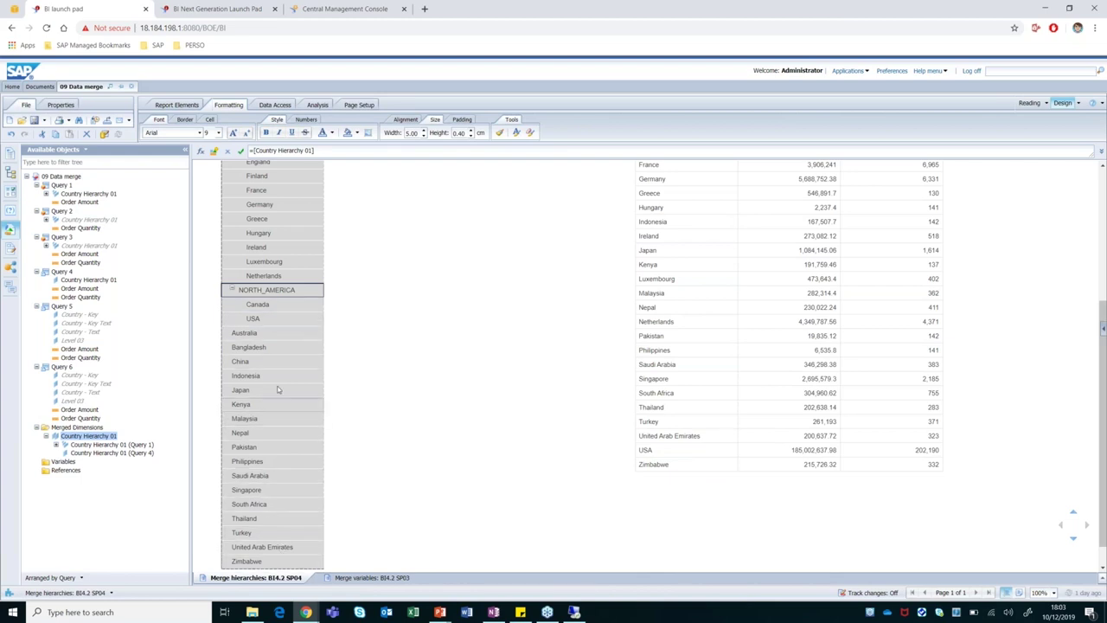
{"action": "left_click", "coordinate": [240, 287]}
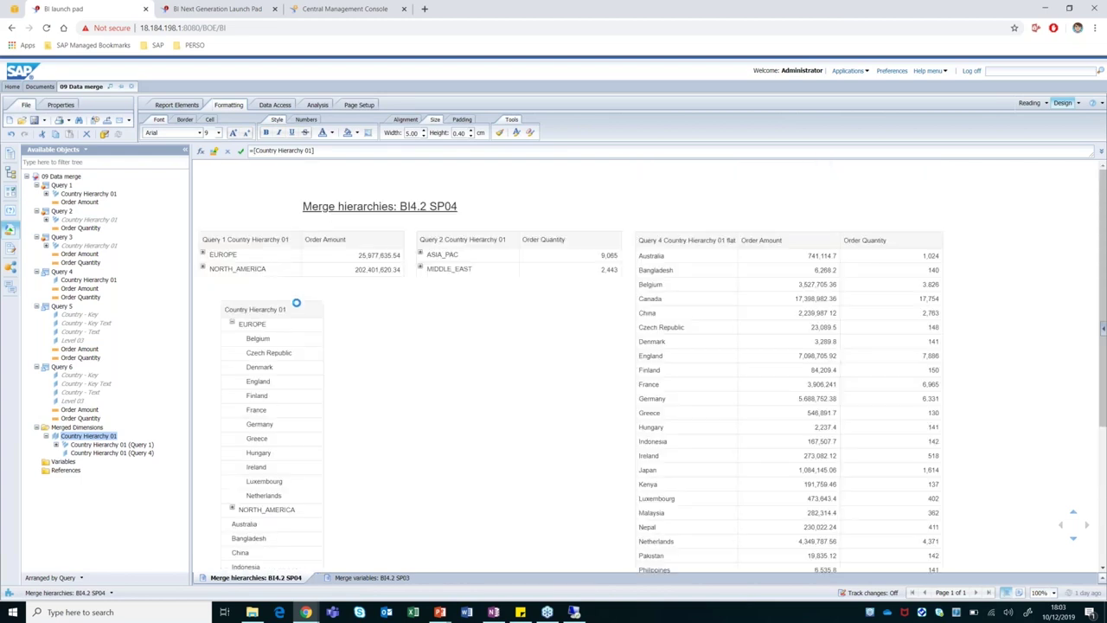
{"action": "scroll", "coordinate": [259, 311], "scroll_direction": "up", "scroll_amount": 3}
{"action": "left_click", "coordinate": [231, 321]}
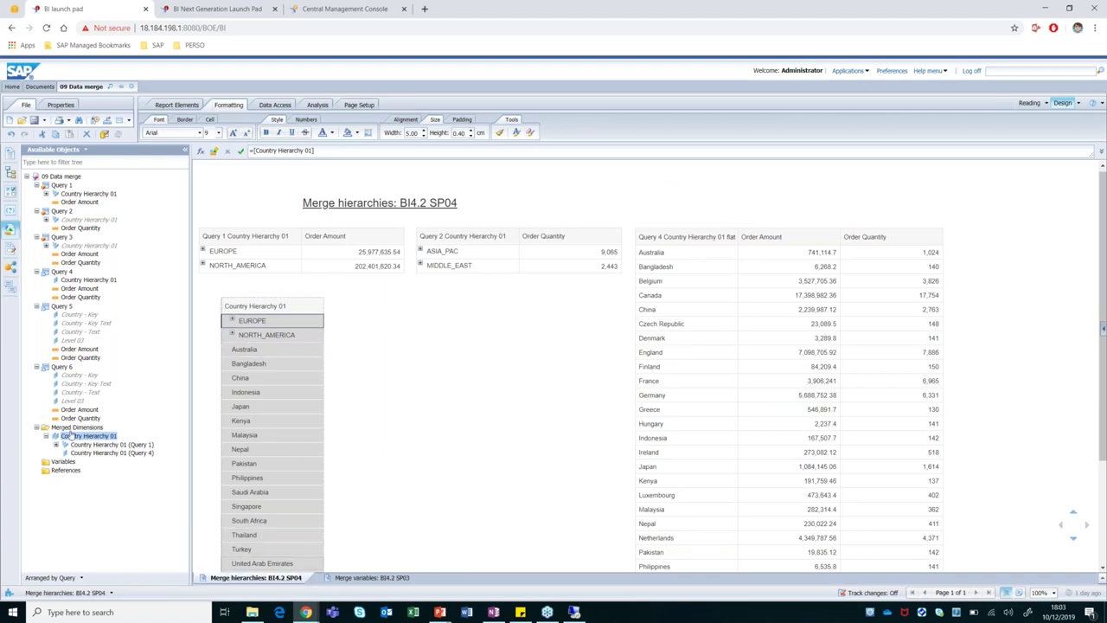
Add Query 4's Order Amount and Order Quantity, expand EUROPE and NORTH_AMERICA, then close the document.
{"action": "left_click", "coordinate": [79, 289]}
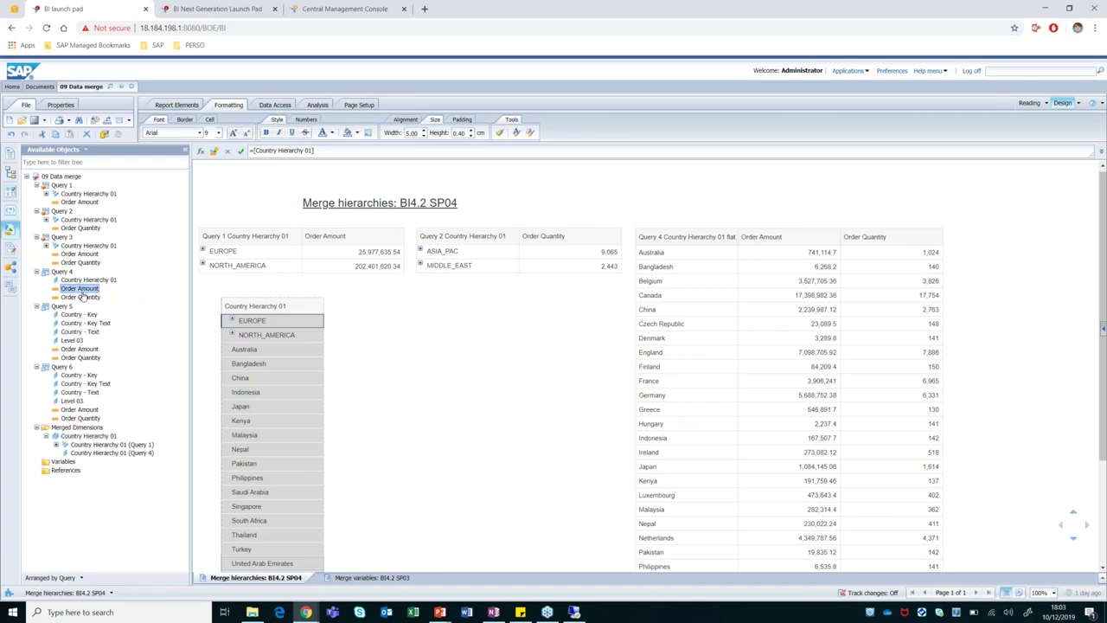
{"action": "left_click", "coordinate": [83, 298], "text": "ctrl"}
{"action": "left_click_drag", "start_coordinate": [82, 298], "coordinate": [327, 313]}
{"action": "left_click", "coordinate": [233, 335]}
{"action": "left_click", "coordinate": [232, 320]}
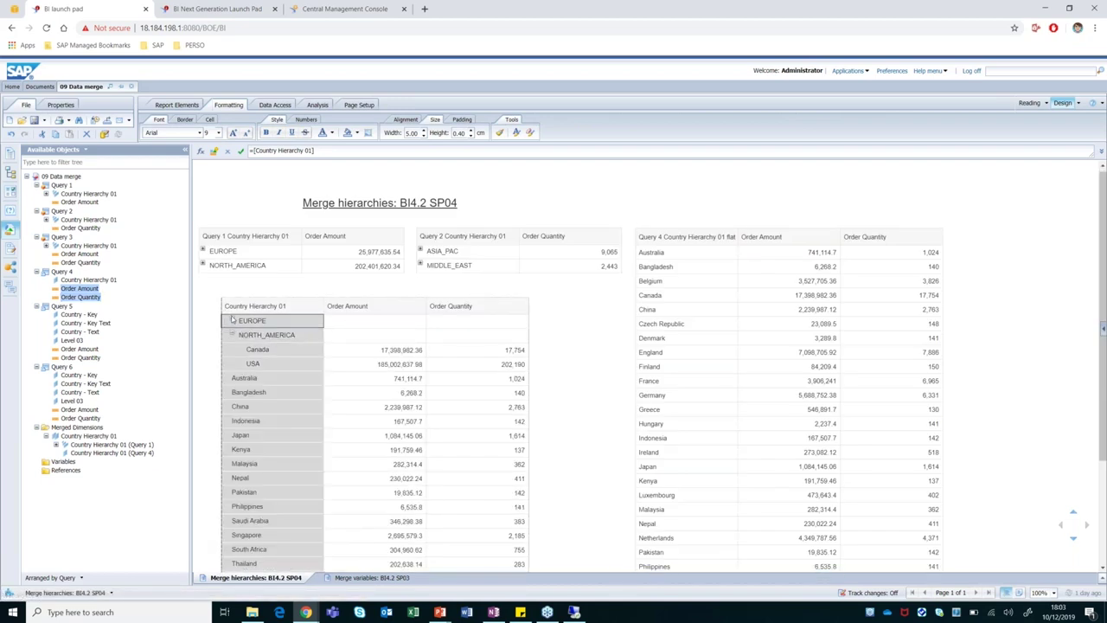
{"action": "scroll", "coordinate": [455, 330], "scroll_direction": "down", "scroll_amount": 4}
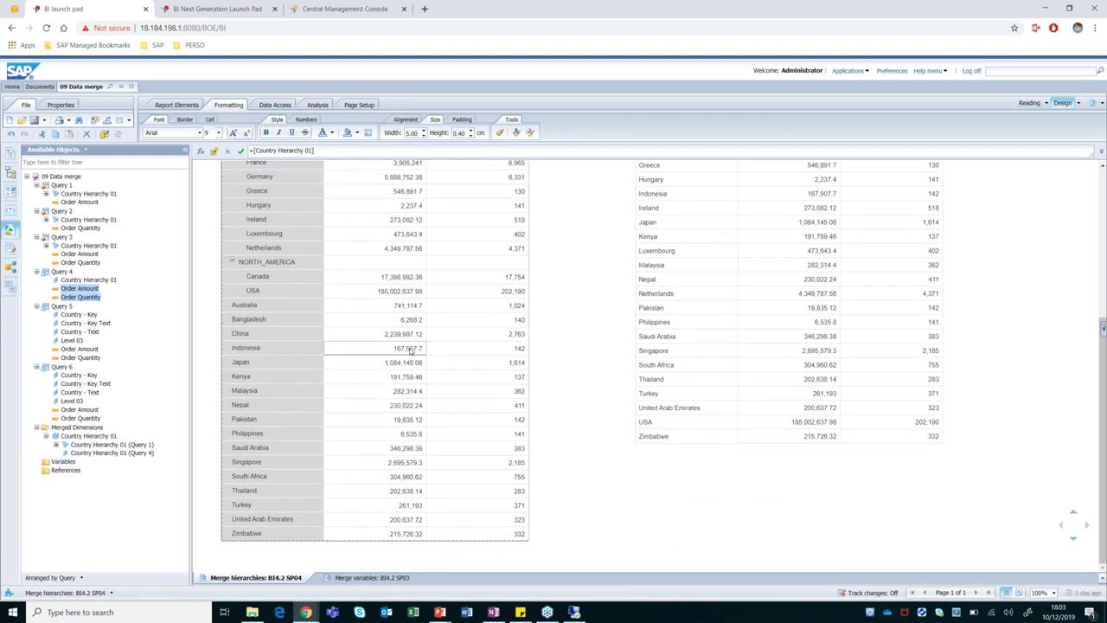
{"action": "scroll", "coordinate": [561, 368], "scroll_direction": "up", "scroll_amount": 5}
{"action": "left_click", "coordinate": [560, 368]}
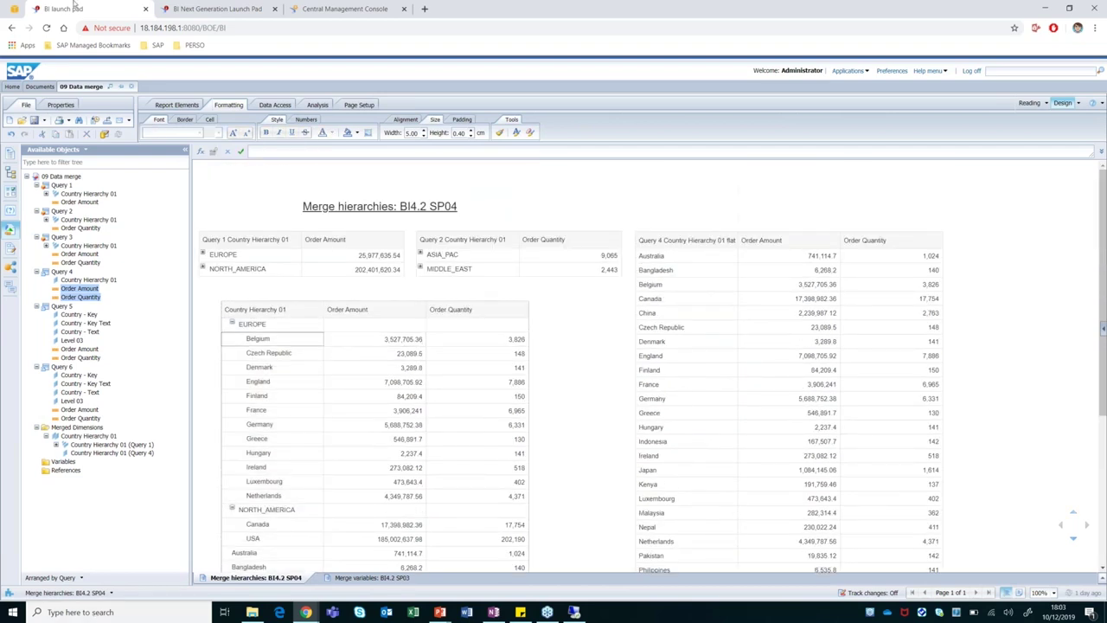
{"action": "left_click", "coordinate": [132, 87]}
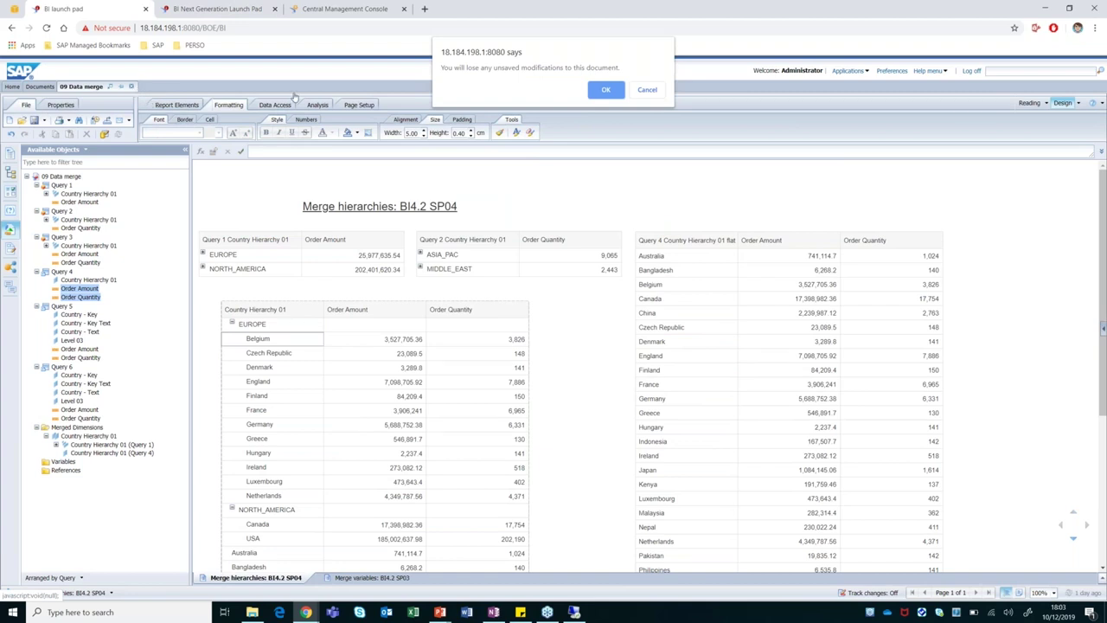
Discard the unsaved changes to 09 Data merge and open 10 View time security.
{"action": "left_click", "coordinate": [603, 91]}
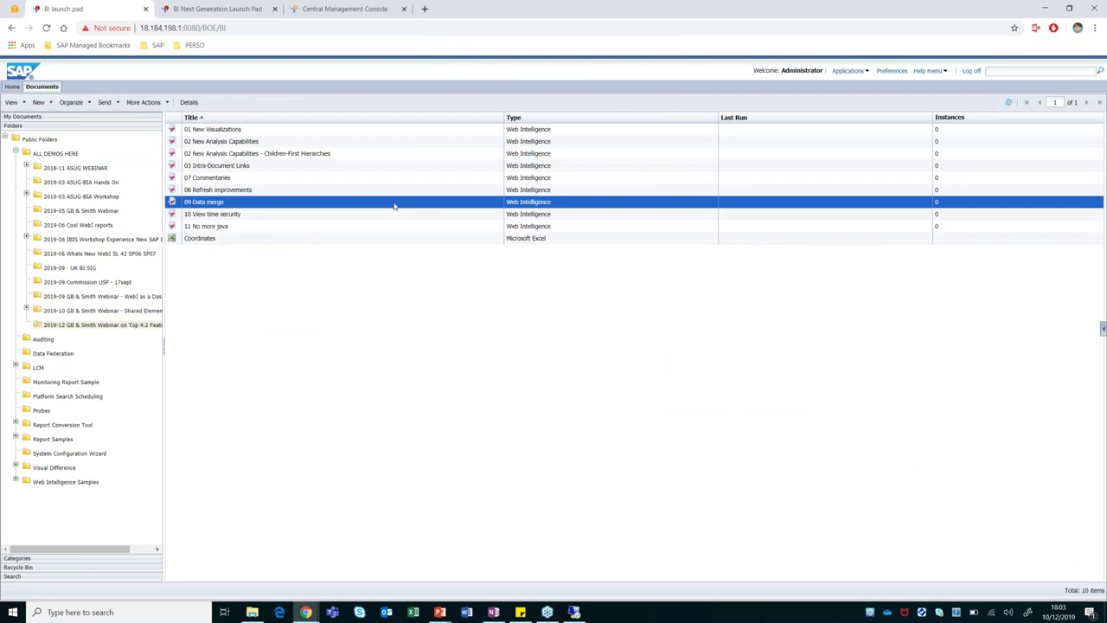
{"action": "left_click", "coordinate": [213, 216]}
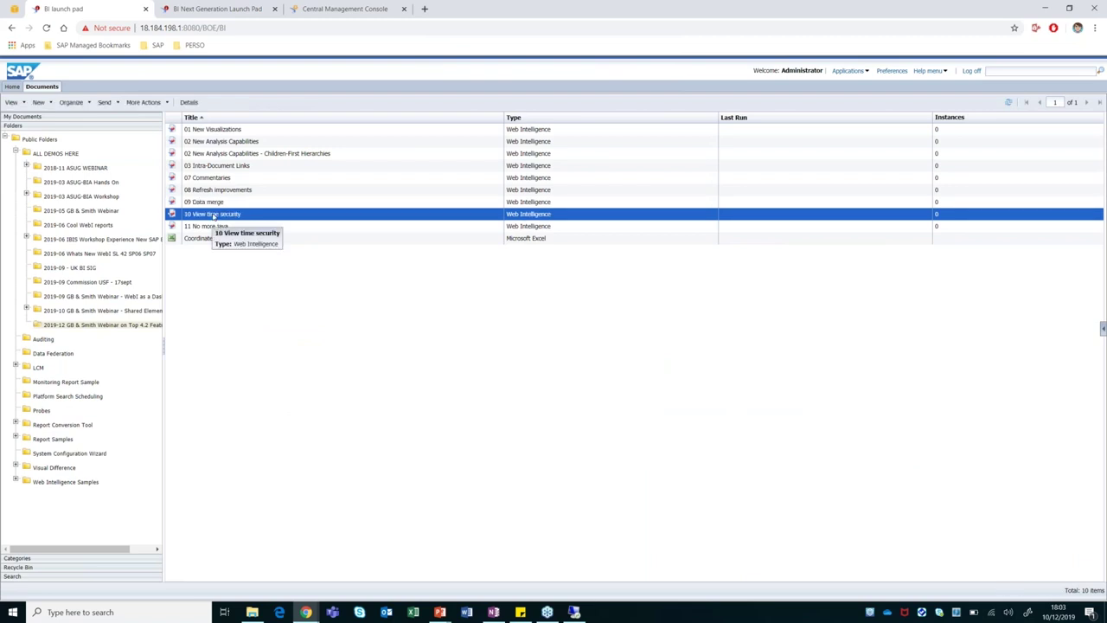
{"action": "double_click", "coordinate": [214, 215]}
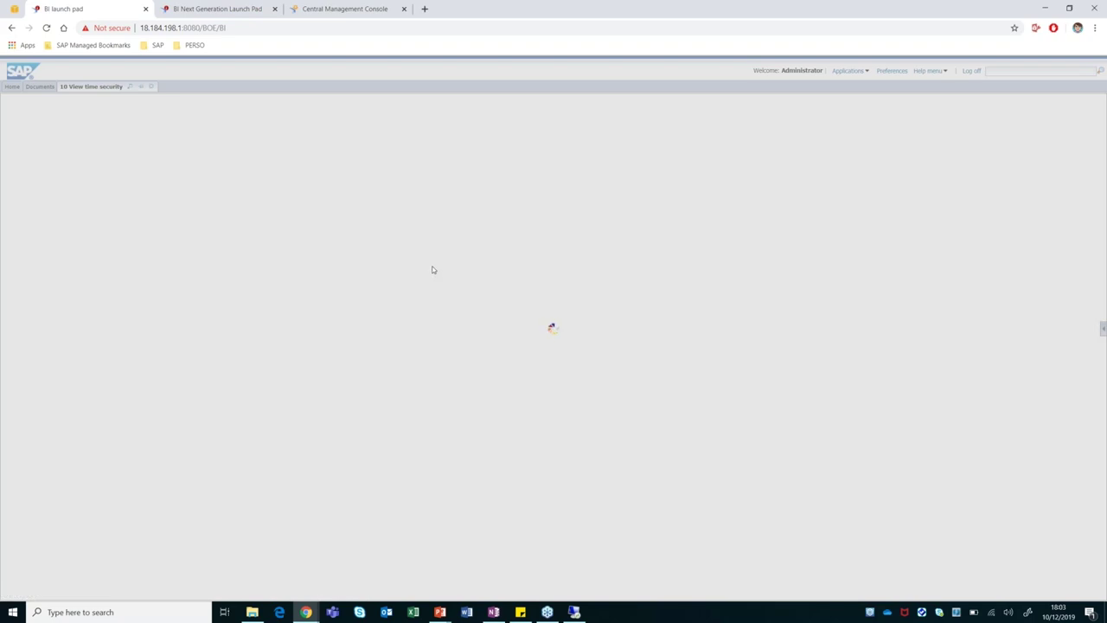
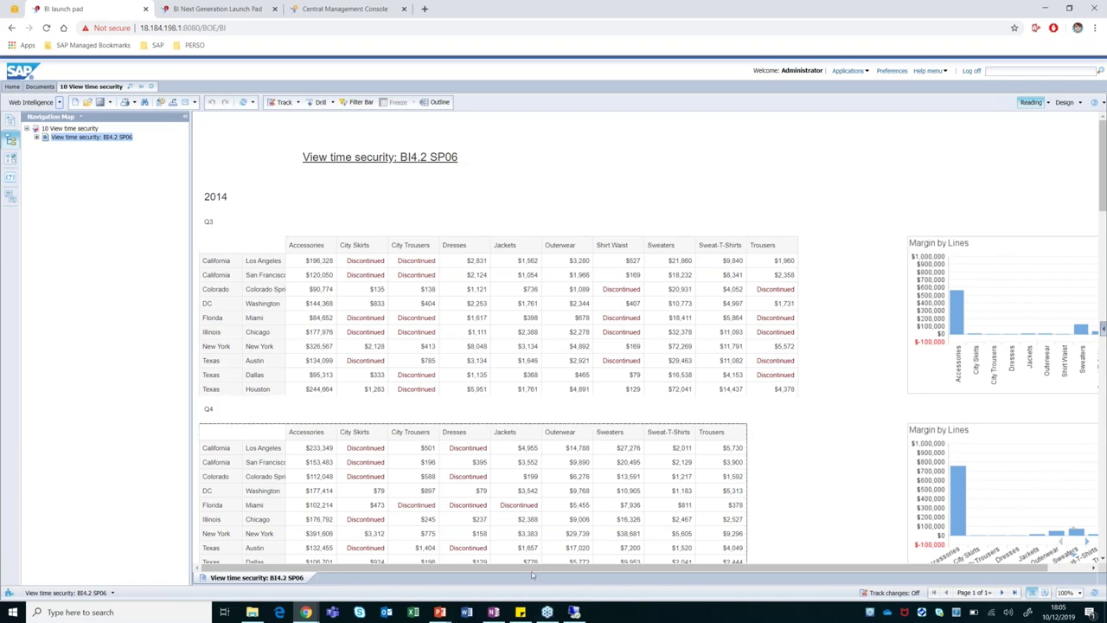
Switch to the remote Information Design Tool session showing the efashion-webi connection.
{"action": "left_click", "coordinate": [574, 612]}
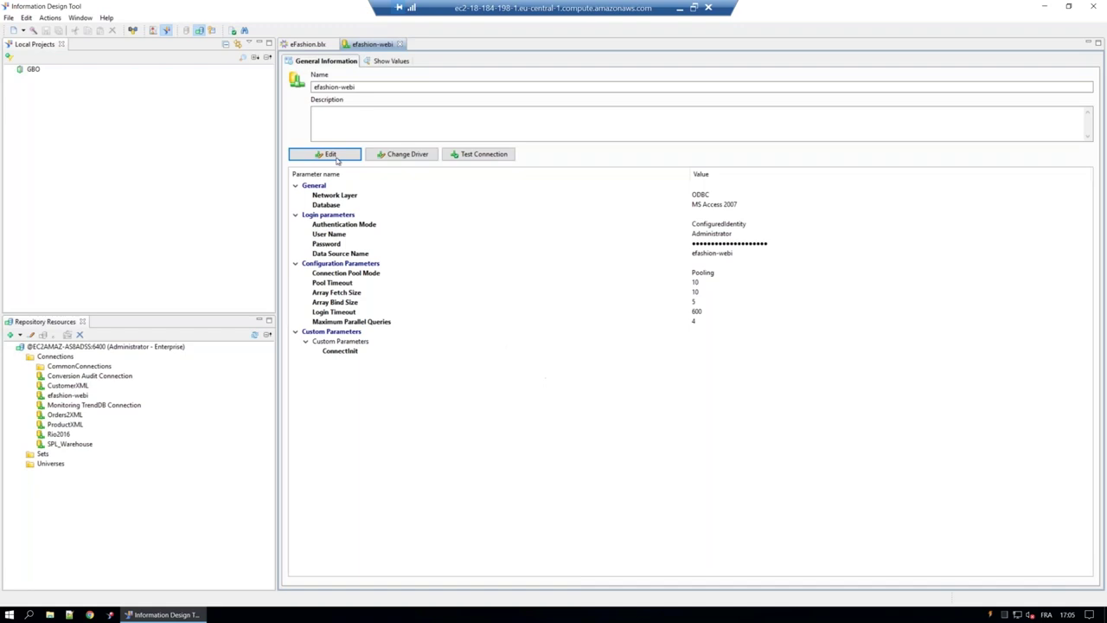
Open the Security Editor from the eFashion business layer, confirm the repository session, and list Users / Groups.
{"action": "left_click", "coordinate": [307, 44]}
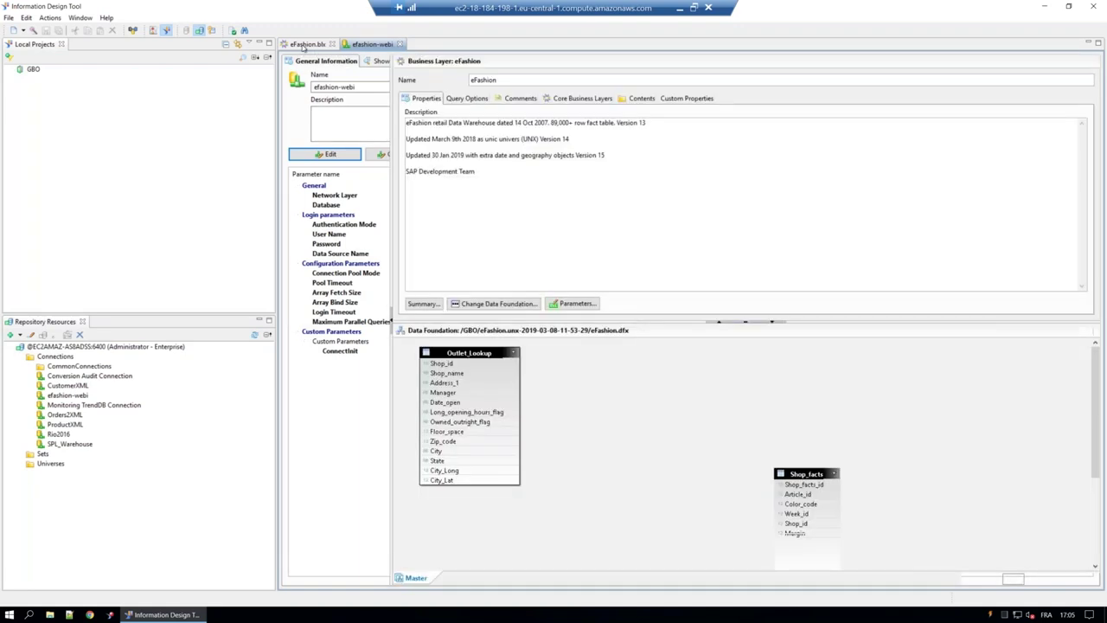
{"action": "left_click", "coordinate": [212, 31]}
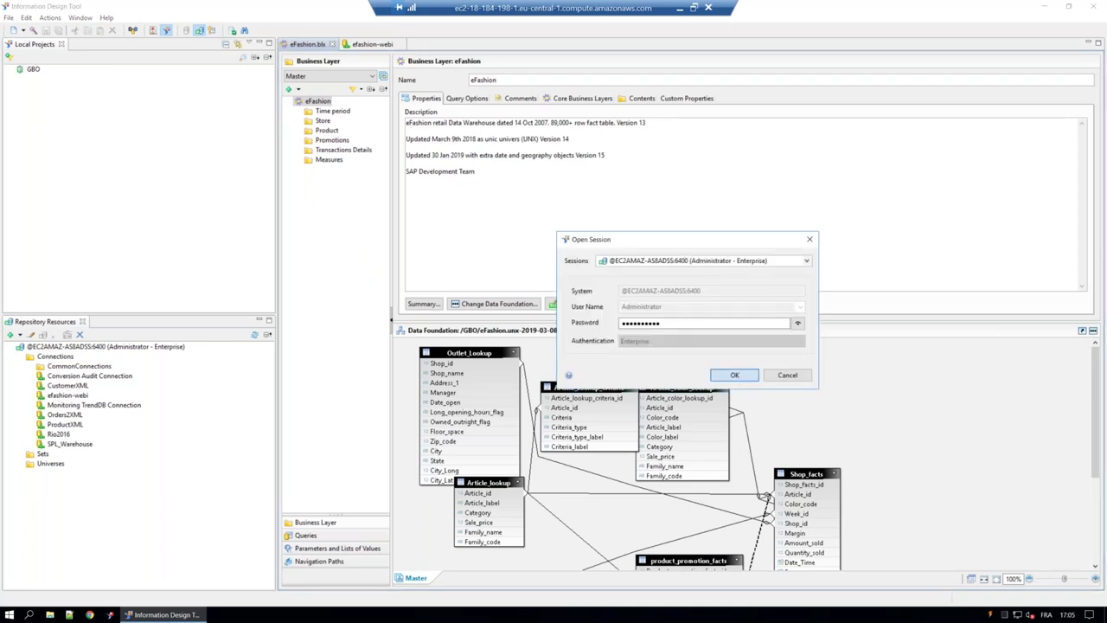
{"action": "left_click", "coordinate": [735, 374]}
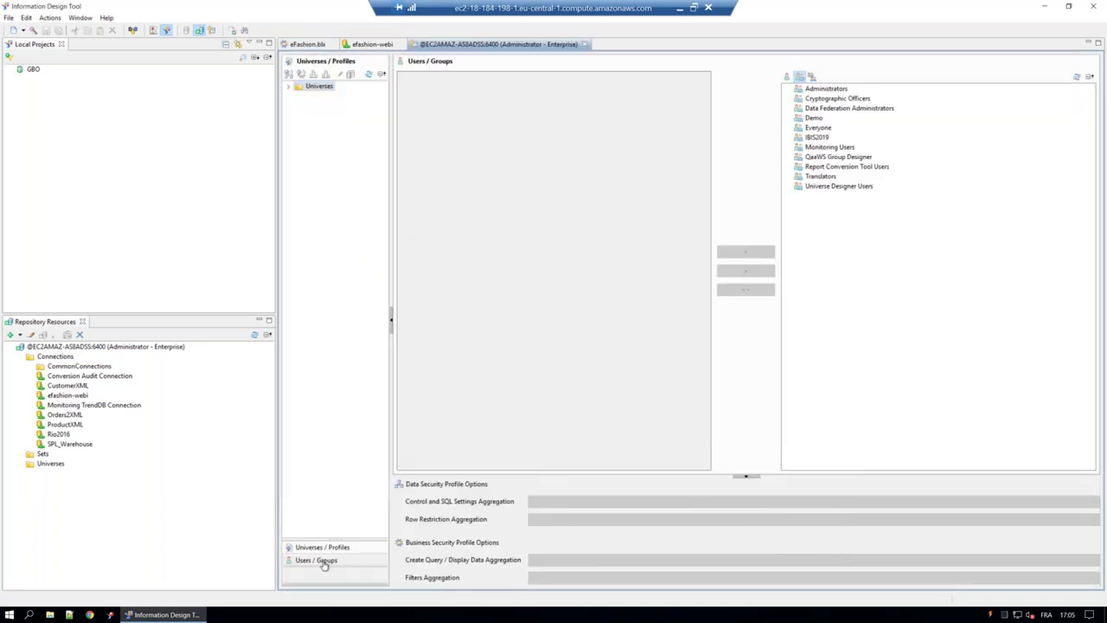
{"action": "left_click", "coordinate": [322, 561]}
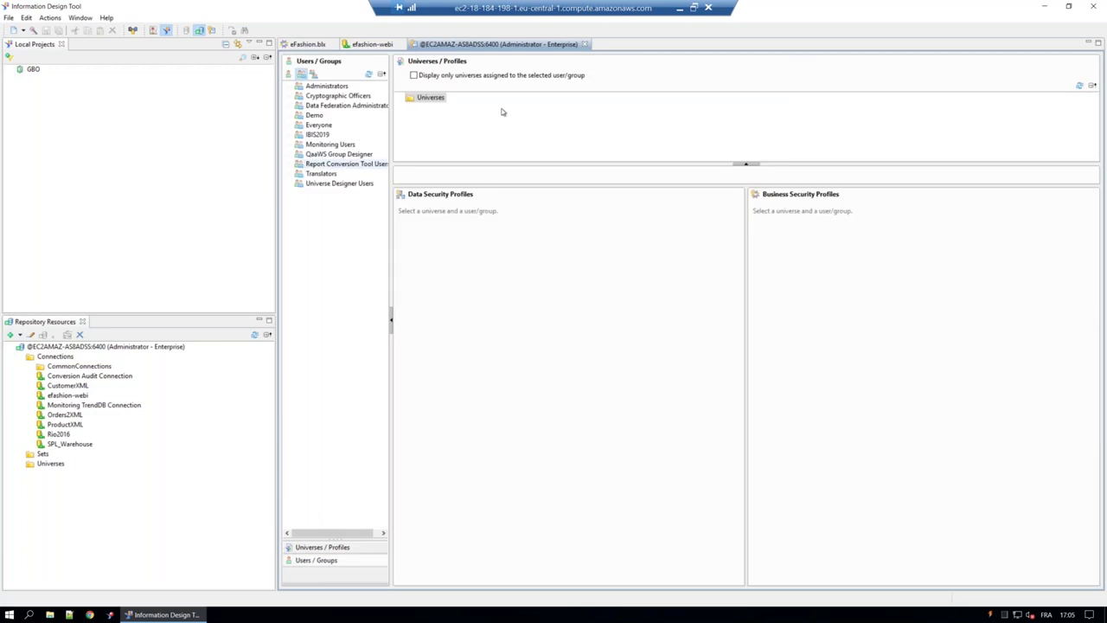
Show VTS1's security profiles on Samples > eFashion.unx and open the Object Lines profile for editing.
{"action": "left_click", "coordinate": [289, 89]}
{"action": "left_click", "coordinate": [323, 145]}
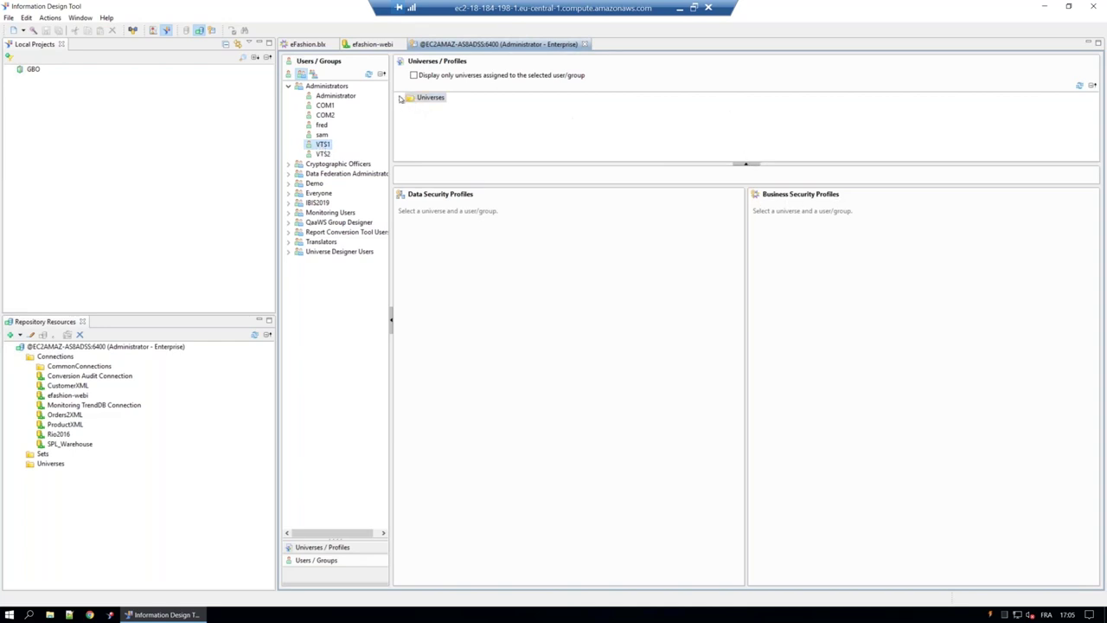
{"action": "left_click", "coordinate": [400, 97]}
{"action": "left_click", "coordinate": [411, 126]}
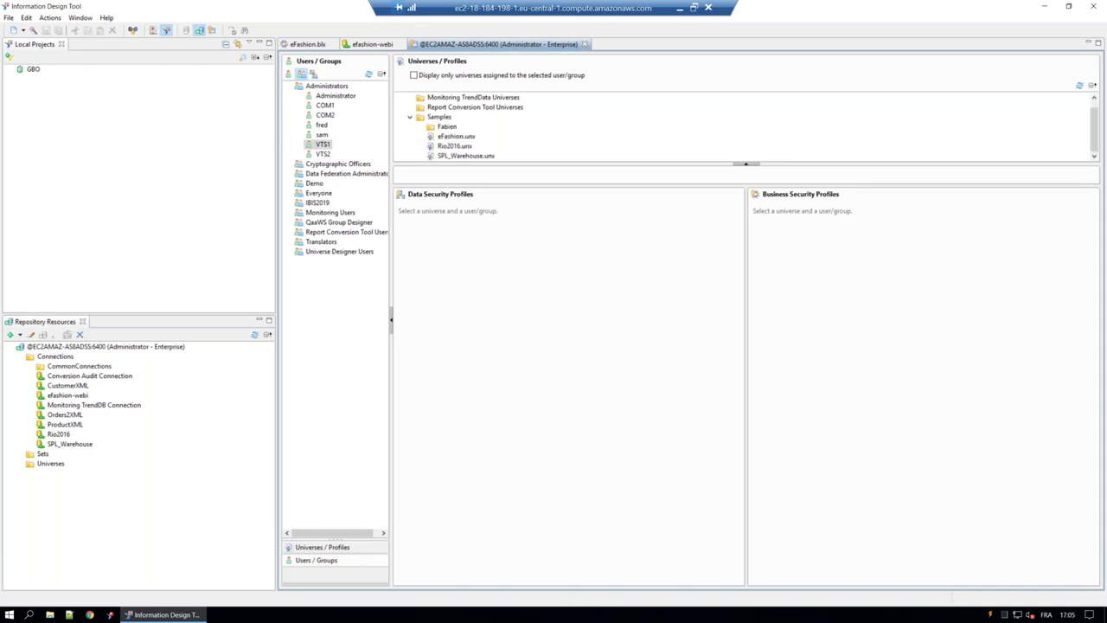
{"action": "left_click", "coordinate": [459, 137]}
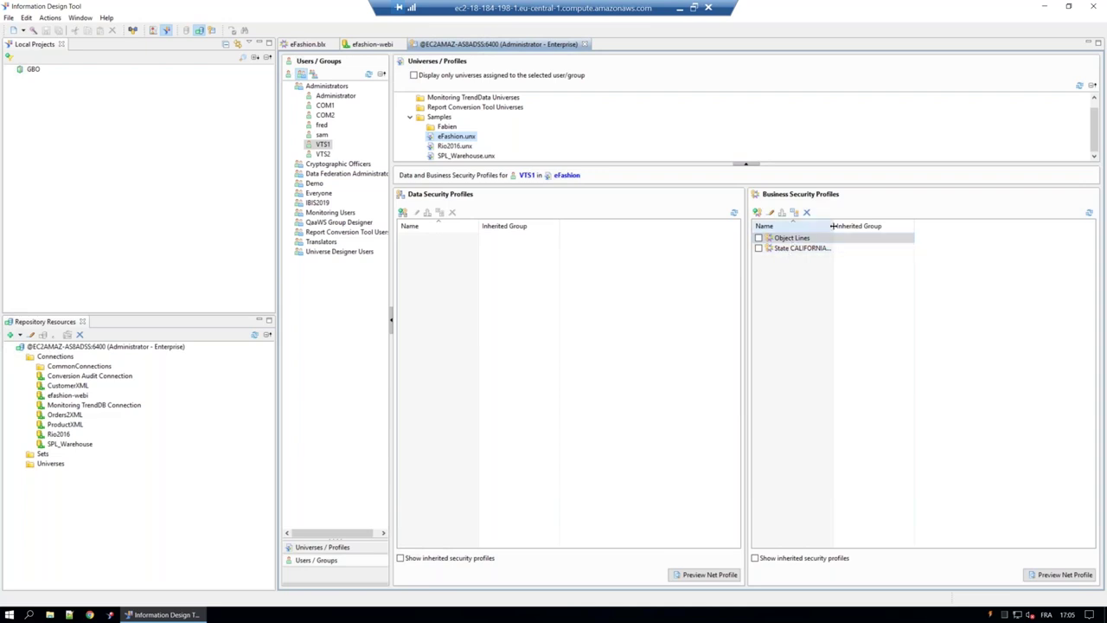
{"action": "left_click_drag", "start_coordinate": [835, 226], "coordinate": [890, 226]}
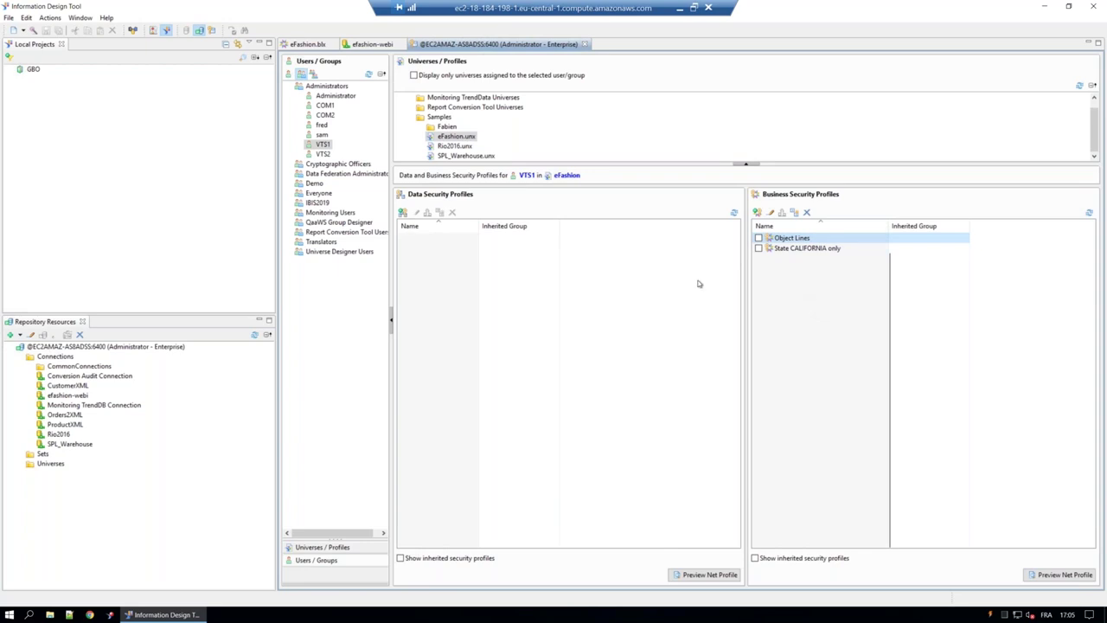
{"action": "left_click", "coordinate": [772, 215]}
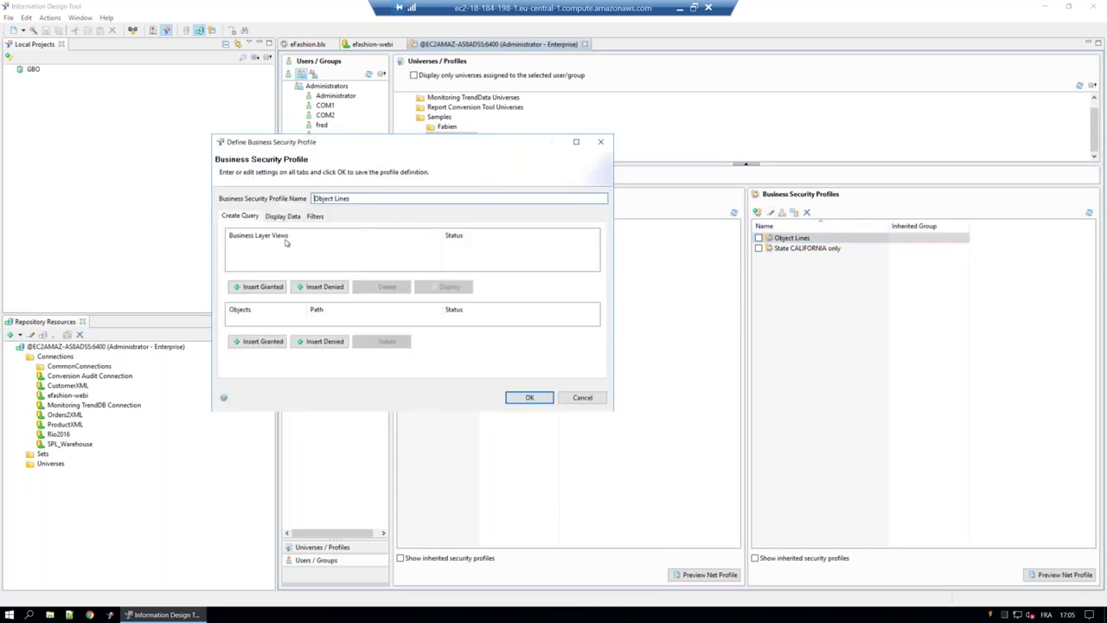
Review Object Lines display data rules (All objects granted, Lines denied) and close it unchanged.
{"action": "left_click", "coordinate": [283, 216]}
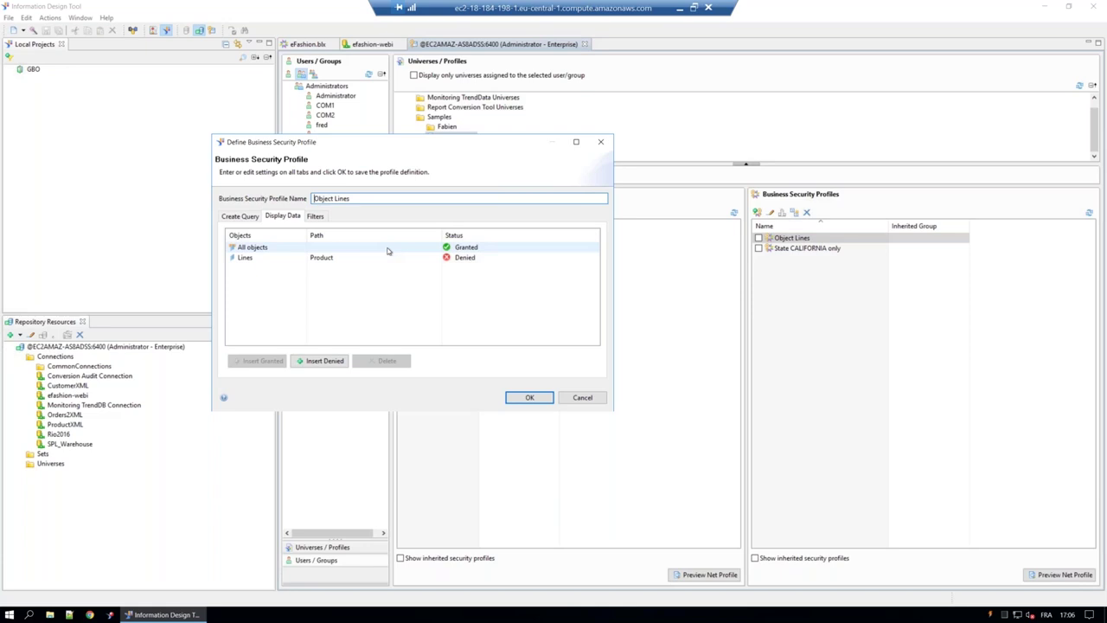
{"action": "left_click", "coordinate": [393, 248]}
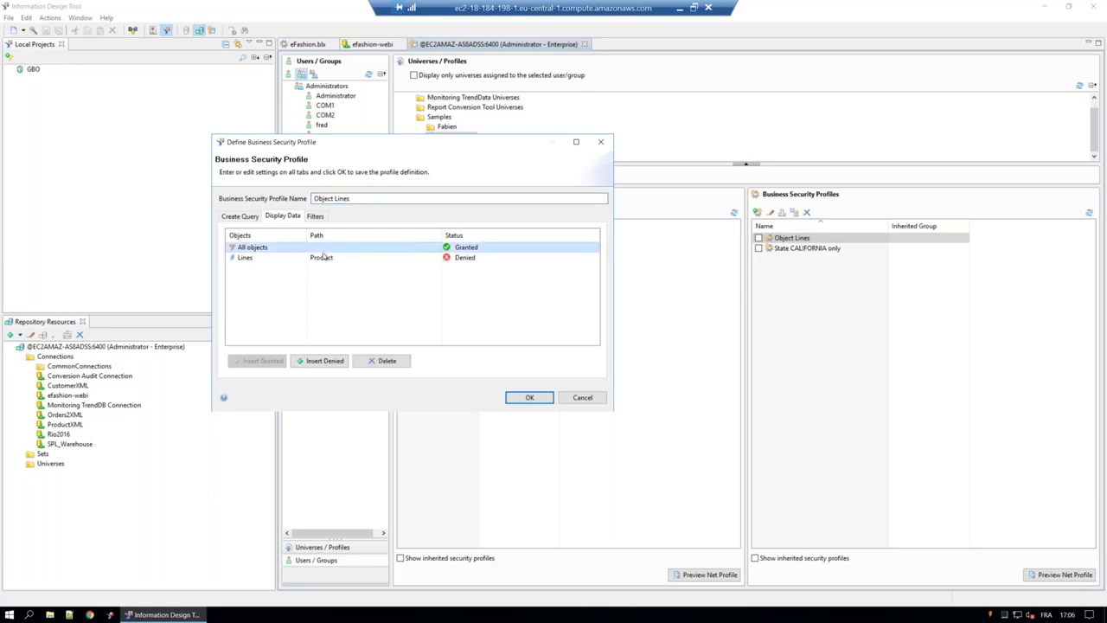
{"action": "left_click", "coordinate": [276, 259]}
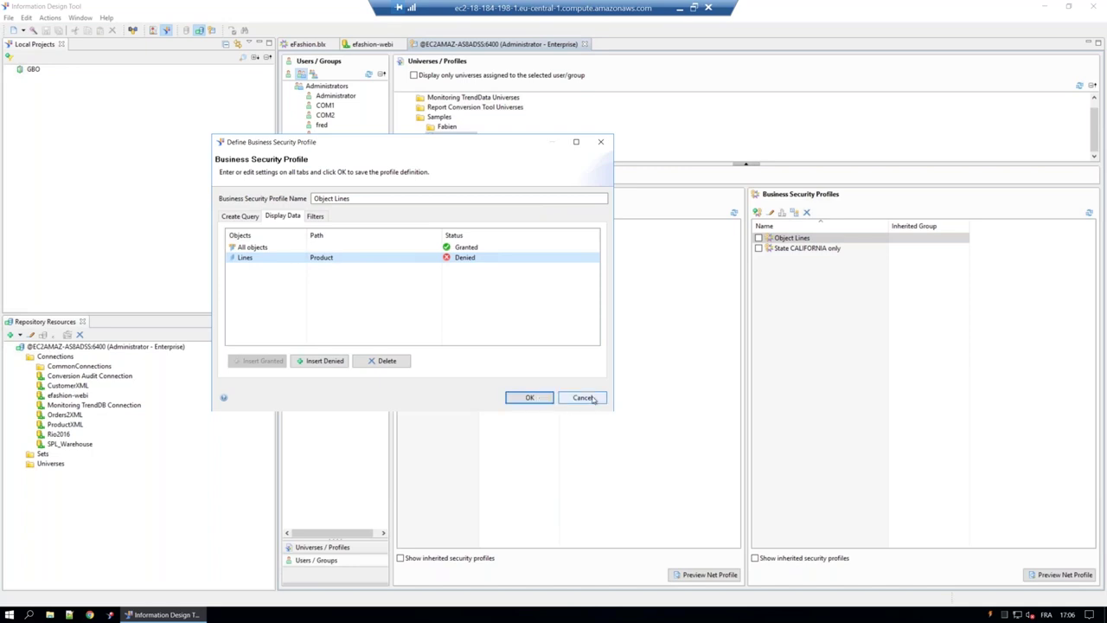
{"action": "left_click", "coordinate": [590, 398]}
{"action": "left_click", "coordinate": [795, 249]}
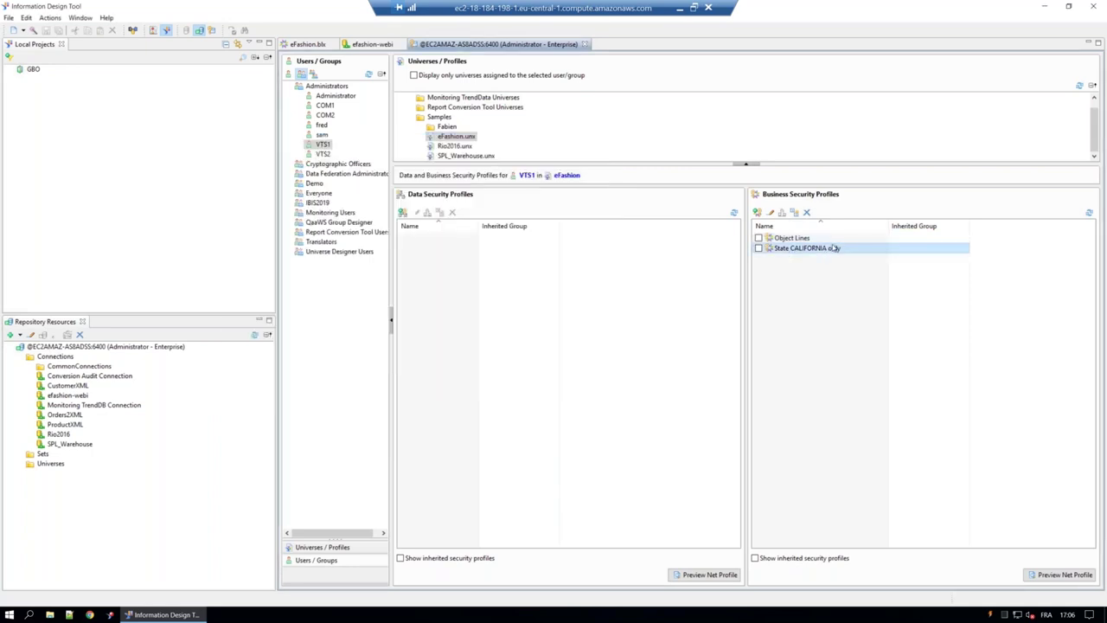
{"action": "left_click", "coordinate": [770, 215]}
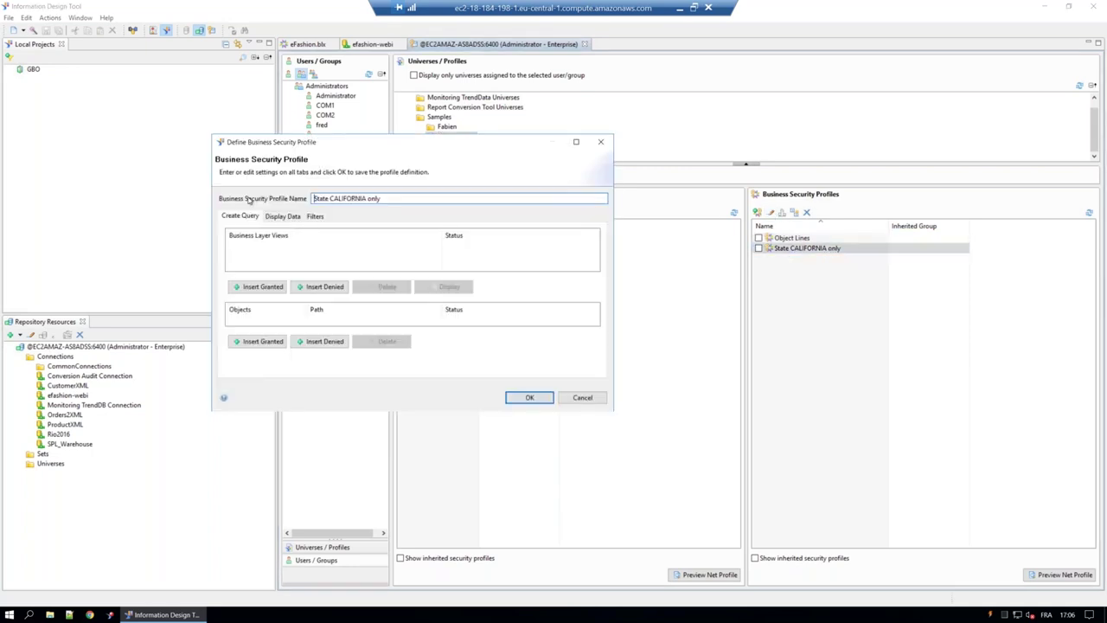
{"action": "left_click", "coordinate": [315, 216]}
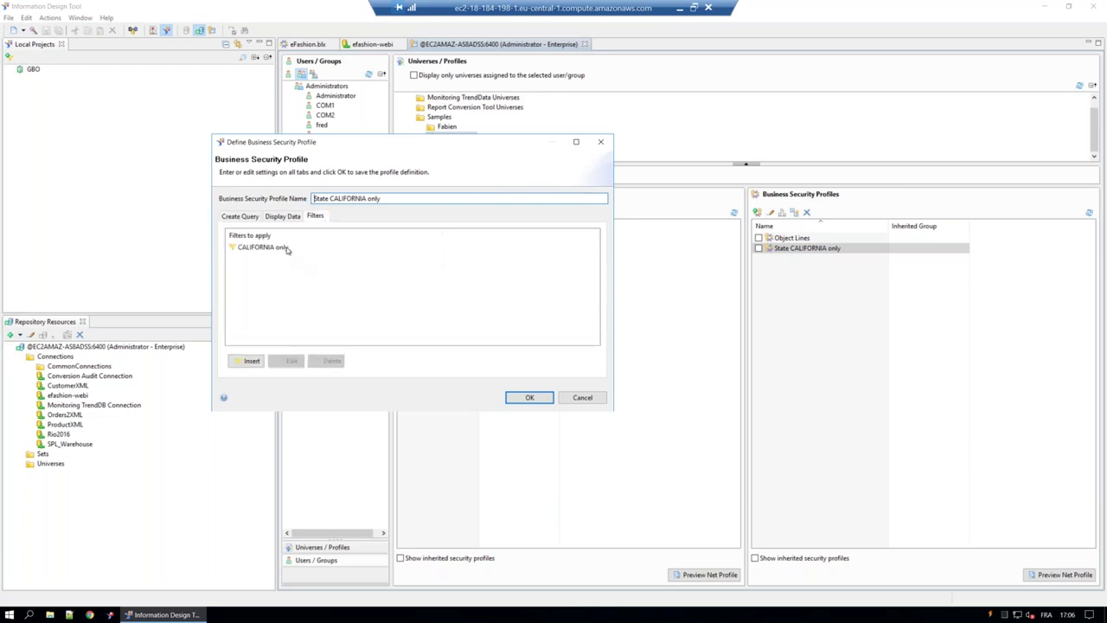
{"action": "left_click", "coordinate": [287, 249]}
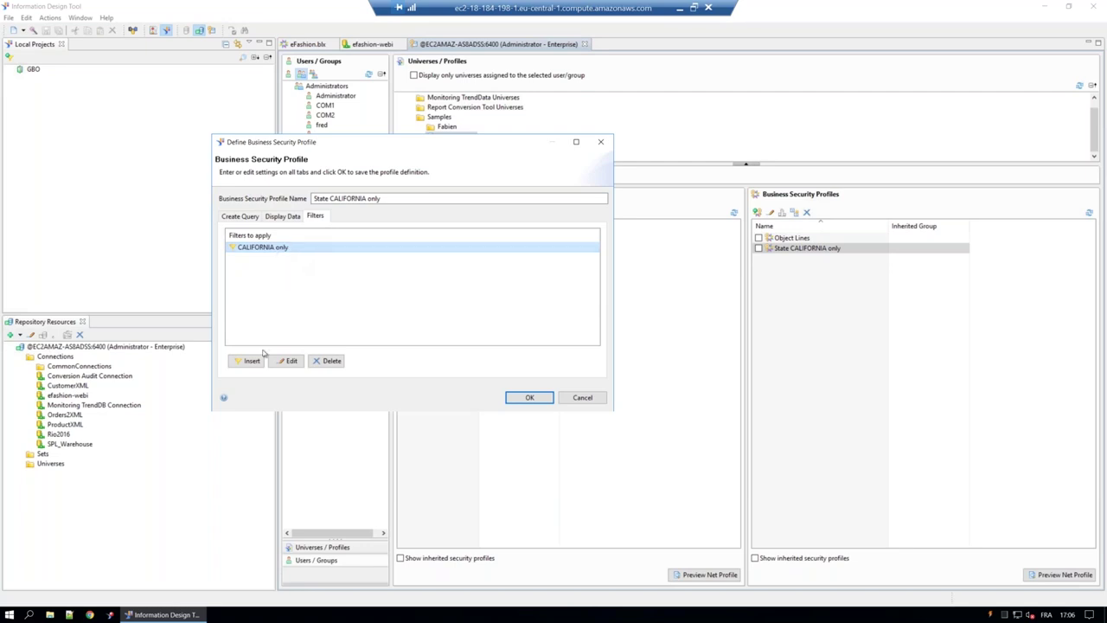
{"action": "left_click", "coordinate": [290, 362]}
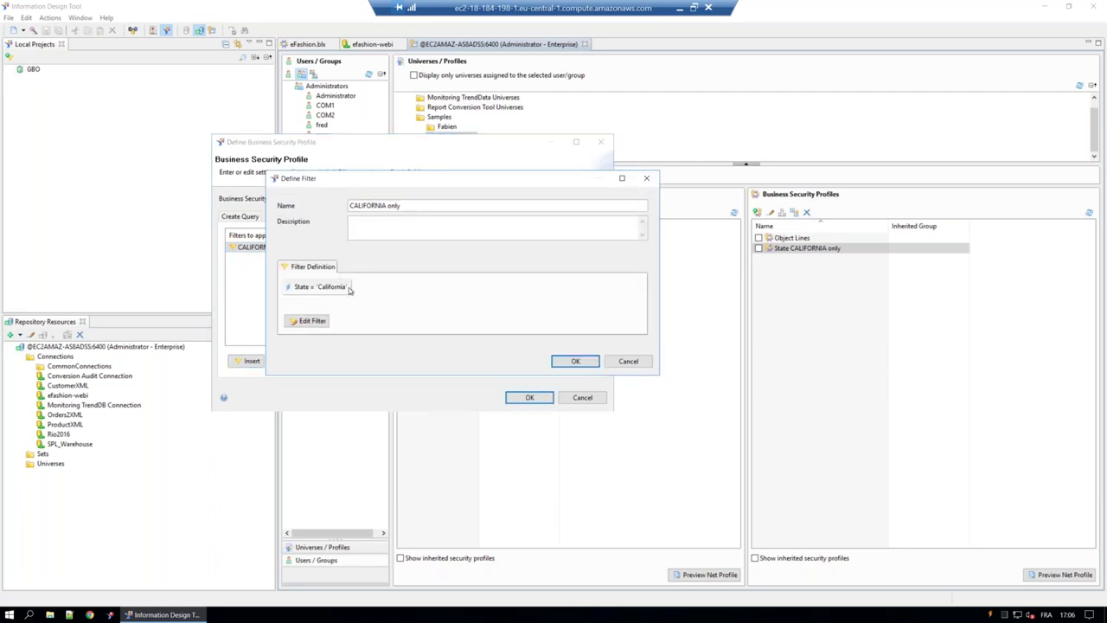
{"action": "left_click", "coordinate": [313, 321]}
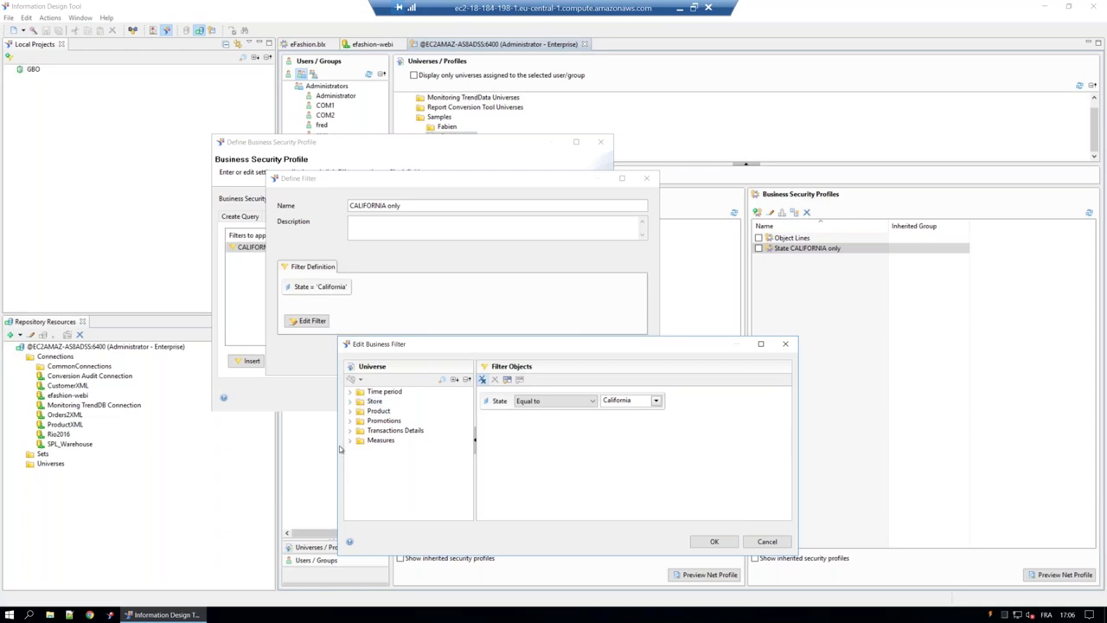
{"action": "left_click", "coordinate": [351, 402]}
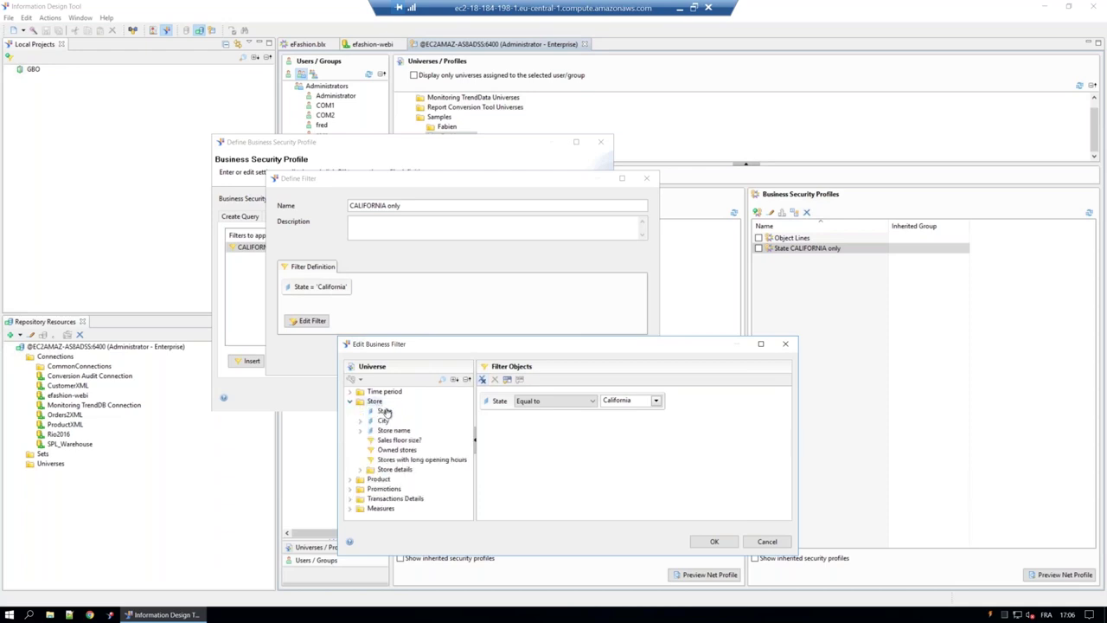
{"action": "left_click", "coordinate": [384, 412]}
{"action": "left_click", "coordinate": [768, 541]}
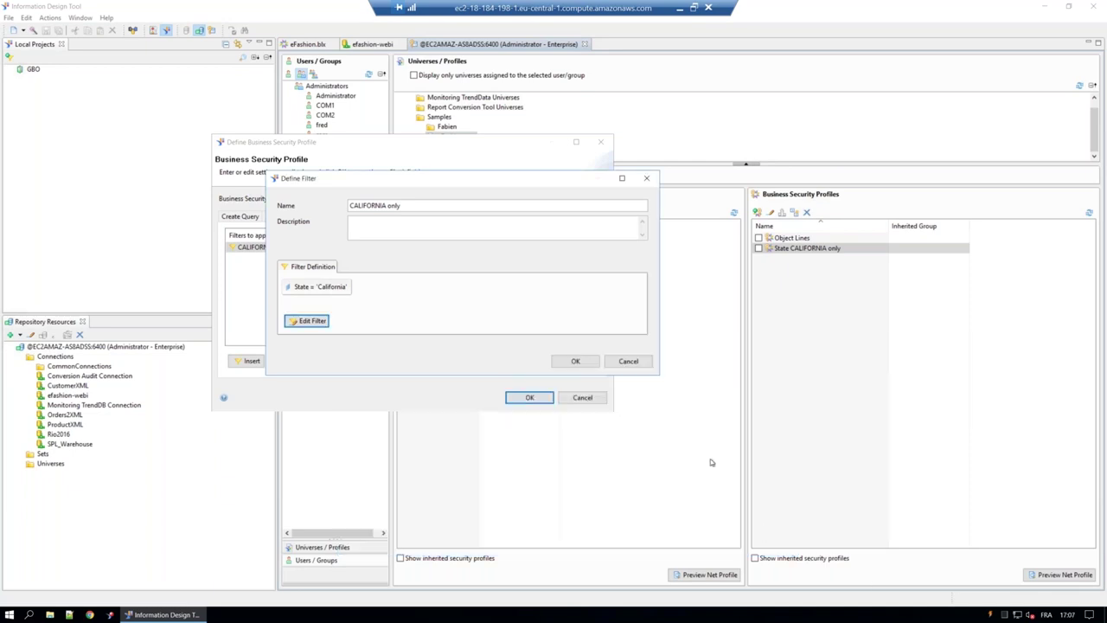
{"action": "left_click", "coordinate": [627, 362]}
{"action": "left_click", "coordinate": [584, 398]}
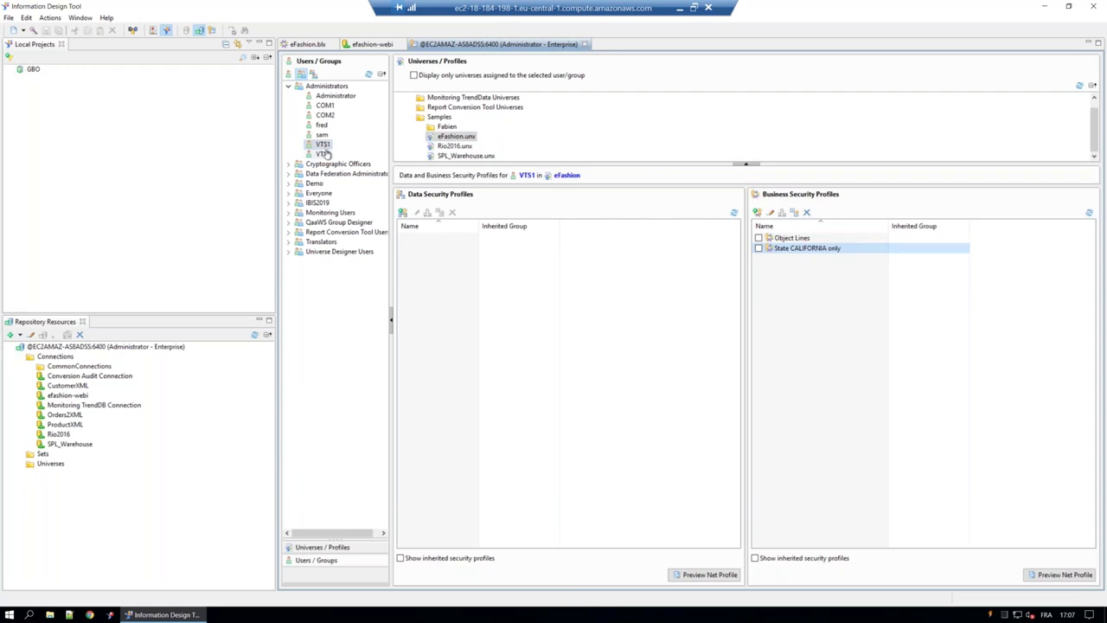
Remove the Object Lines profile from VTS2 on eFashion and save the security change.
{"action": "left_click", "coordinate": [323, 154]}
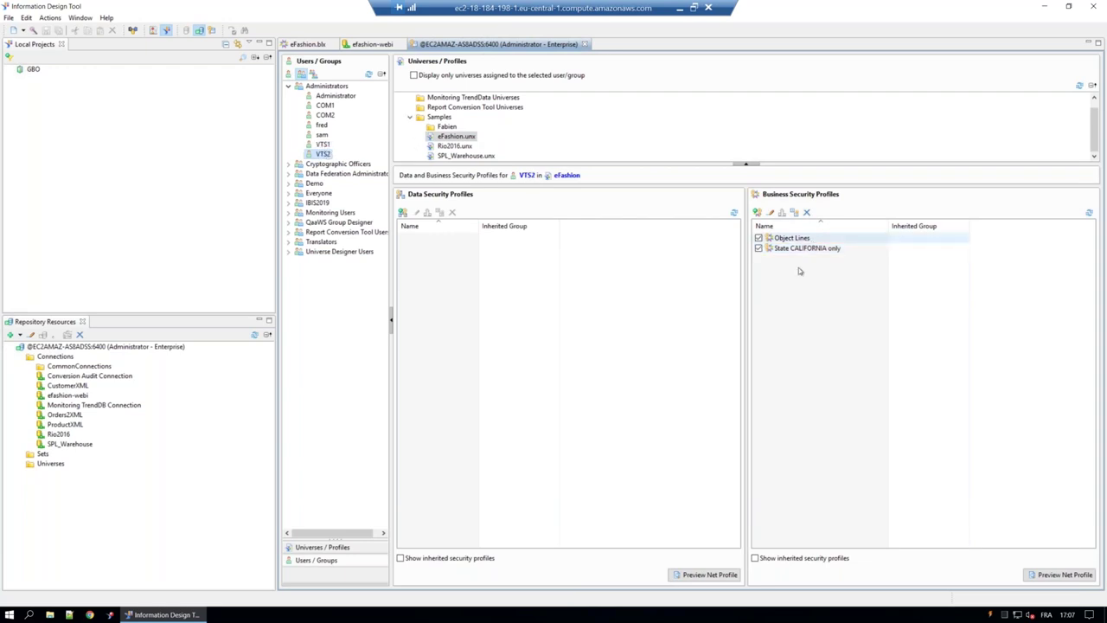
{"action": "left_click", "coordinate": [758, 238]}
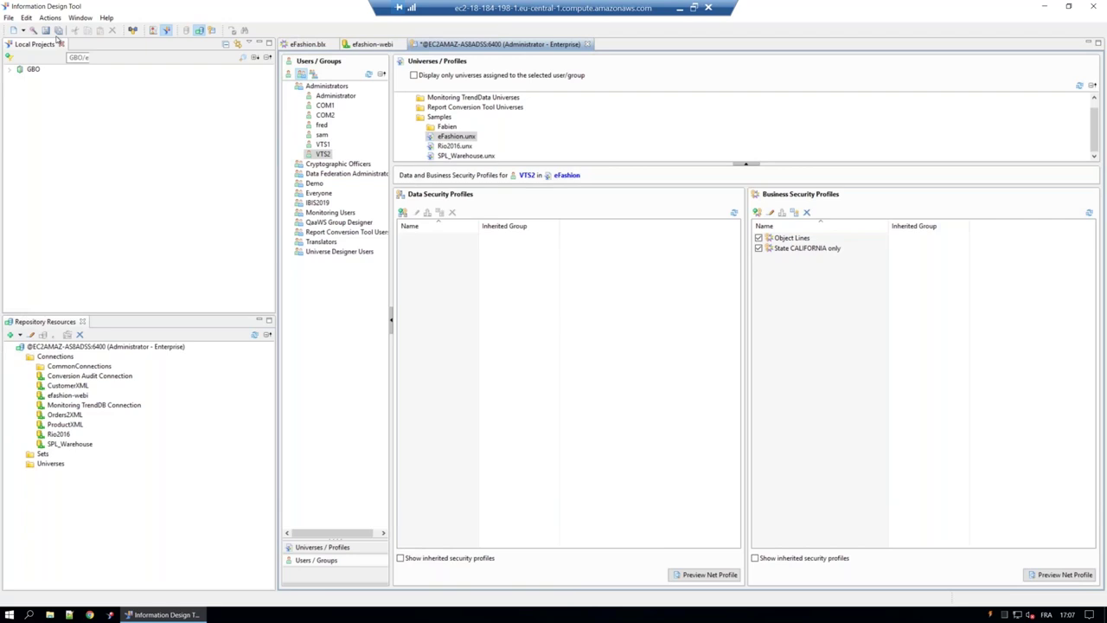
{"action": "key", "text": "ctrl+s"}
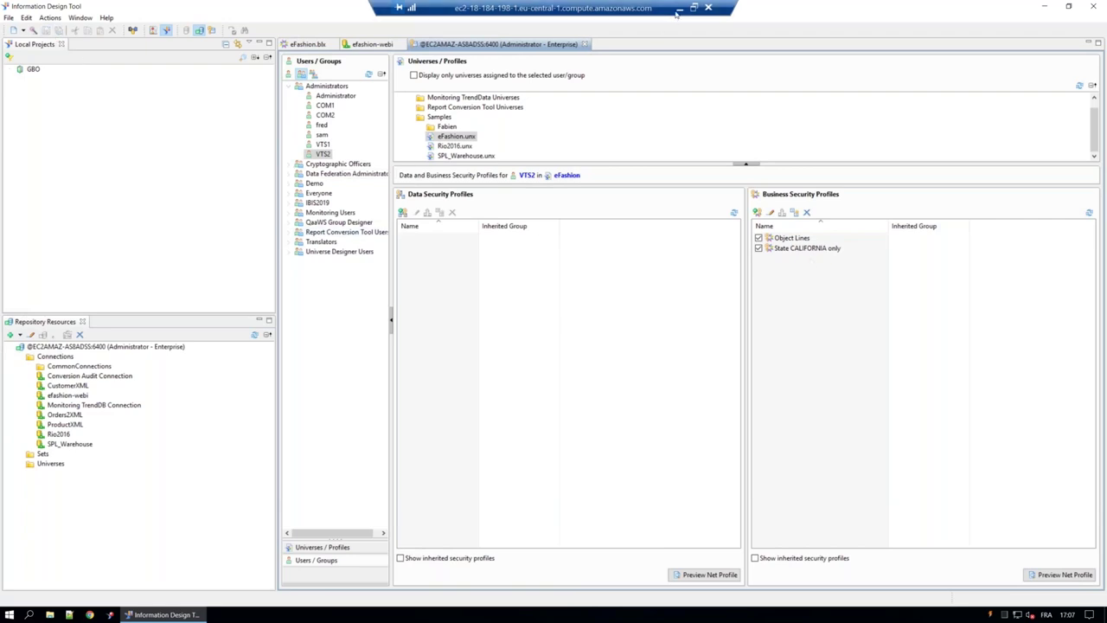
{"action": "left_click", "coordinate": [679, 7]}
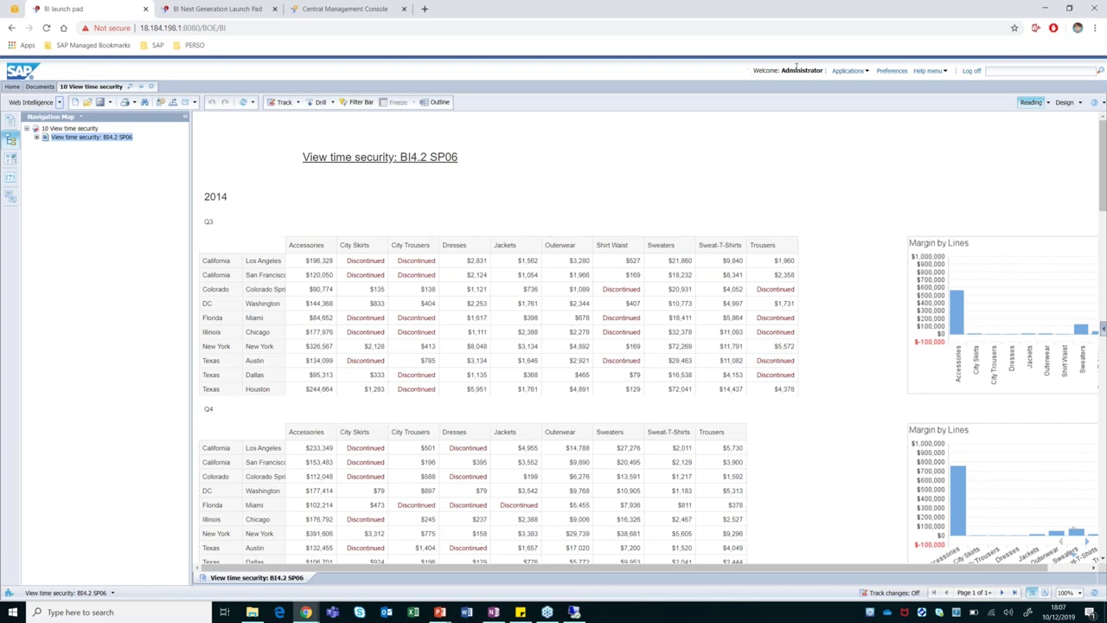
Log off Administrator and log on to BI launch pad as the test user with its password.
{"action": "left_click", "coordinate": [971, 71]}
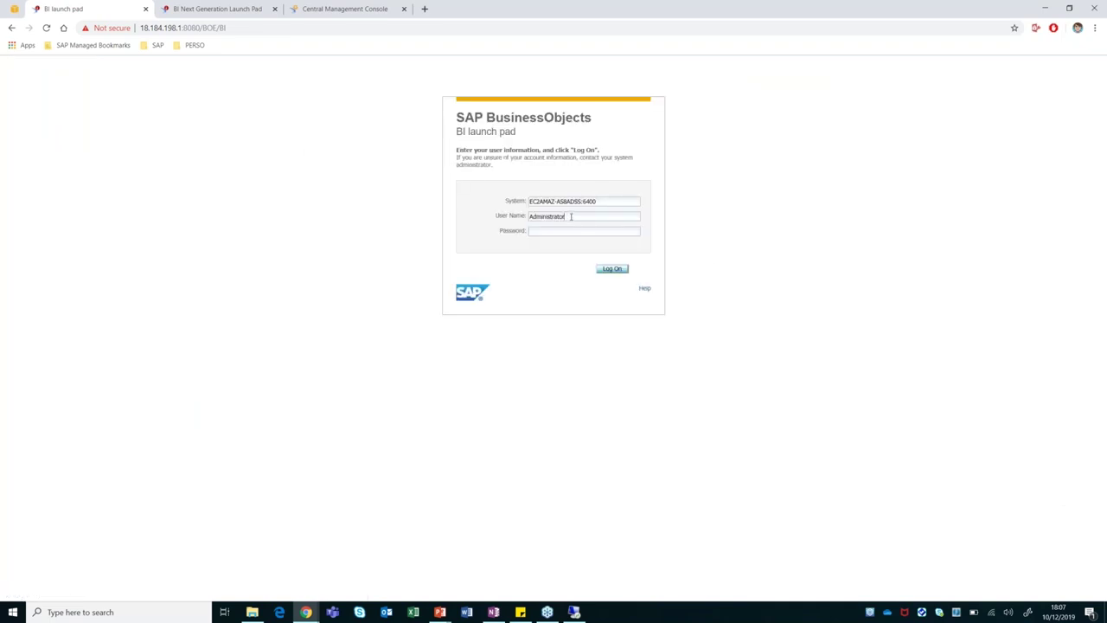
{"action": "double_click", "coordinate": [570, 217]}
{"action": "type", "text": "VTS***"}
{"action": "left_click", "coordinate": [612, 269]}
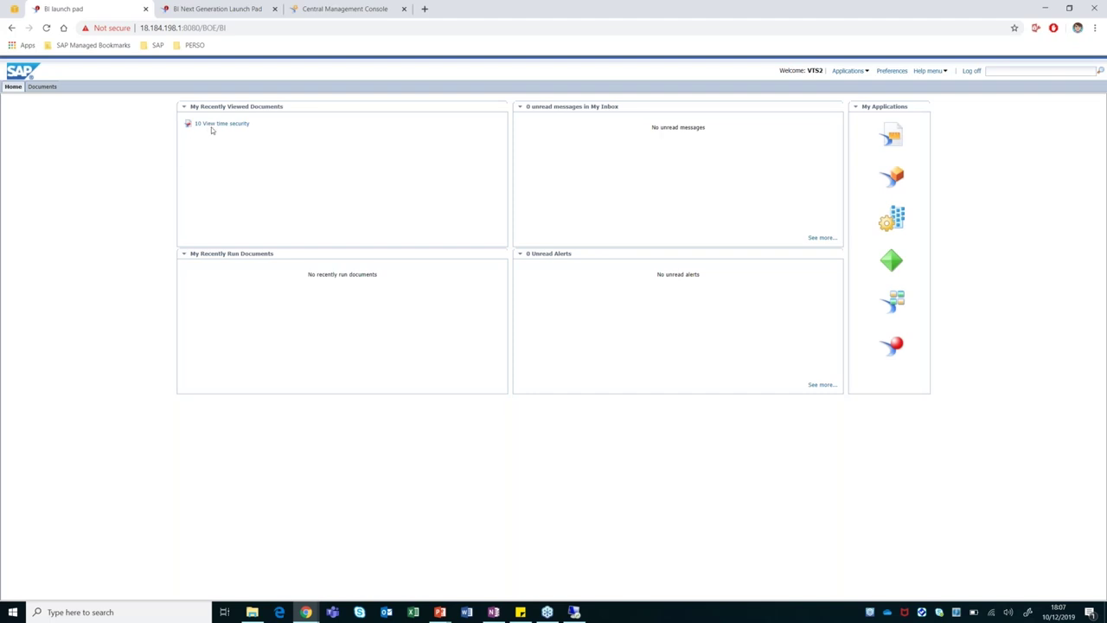
Open 10 View time security as the test user and inspect its #SYNTAX headers and California rows.
{"action": "left_click", "coordinate": [211, 126]}
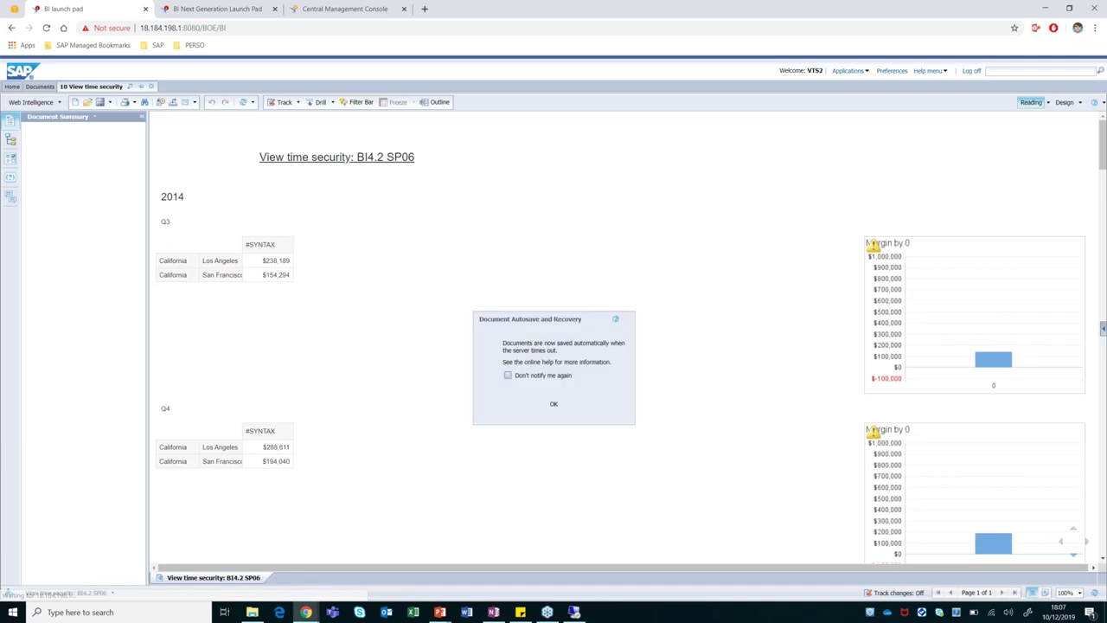
{"action": "left_click", "coordinate": [558, 404]}
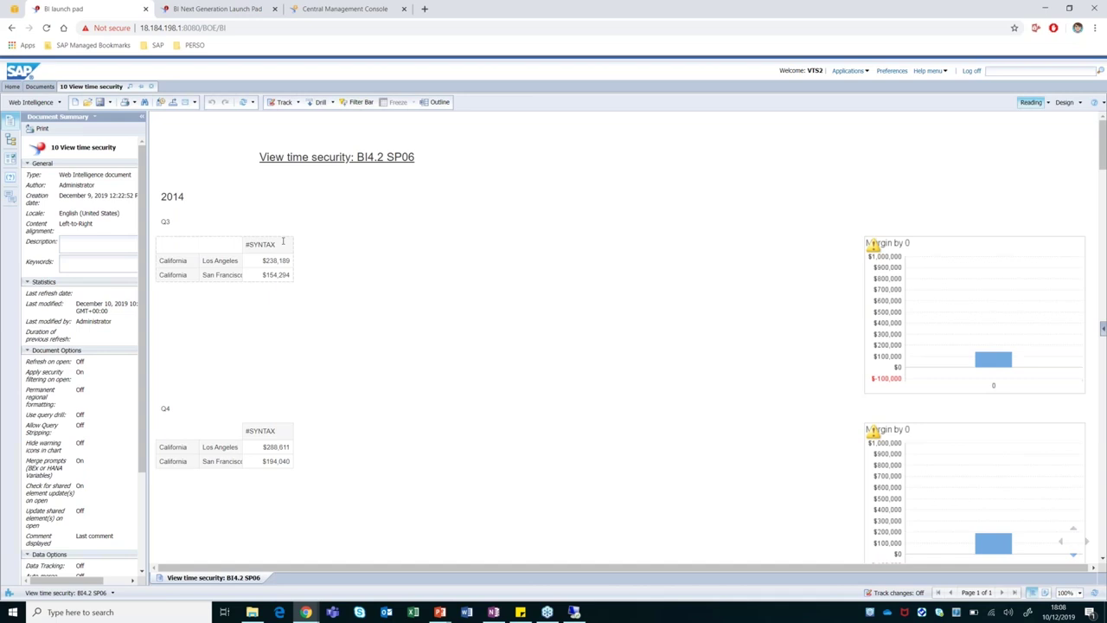
{"action": "left_click", "coordinate": [254, 244]}
{"action": "double_click", "coordinate": [248, 244]}
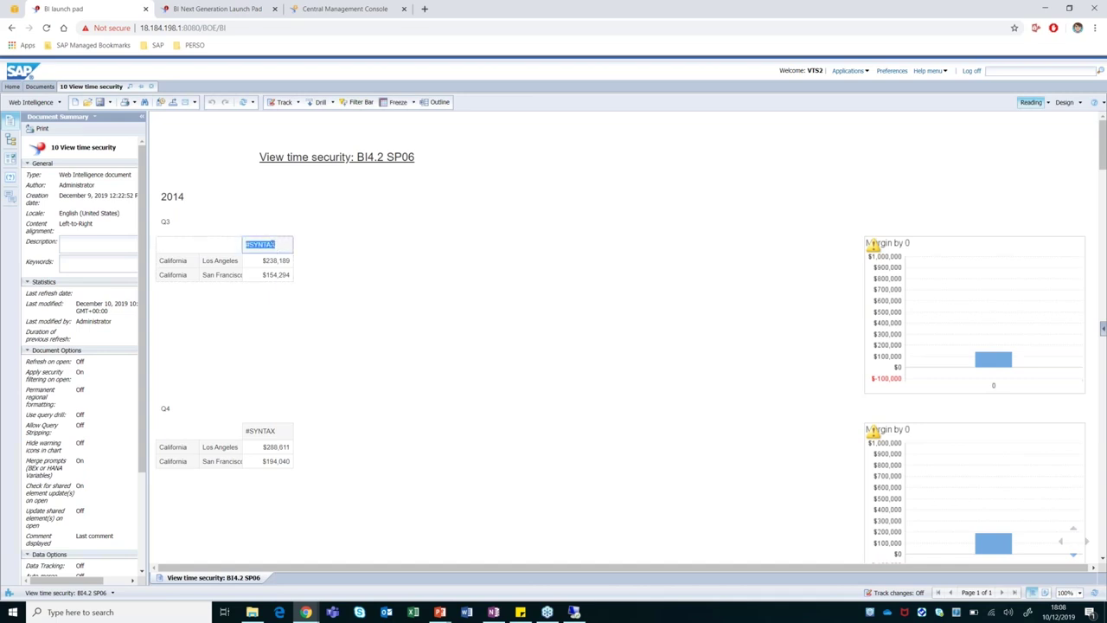
{"action": "left_click_drag", "start_coordinate": [247, 245], "coordinate": [273, 245]}
{"action": "left_click", "coordinate": [173, 261]}
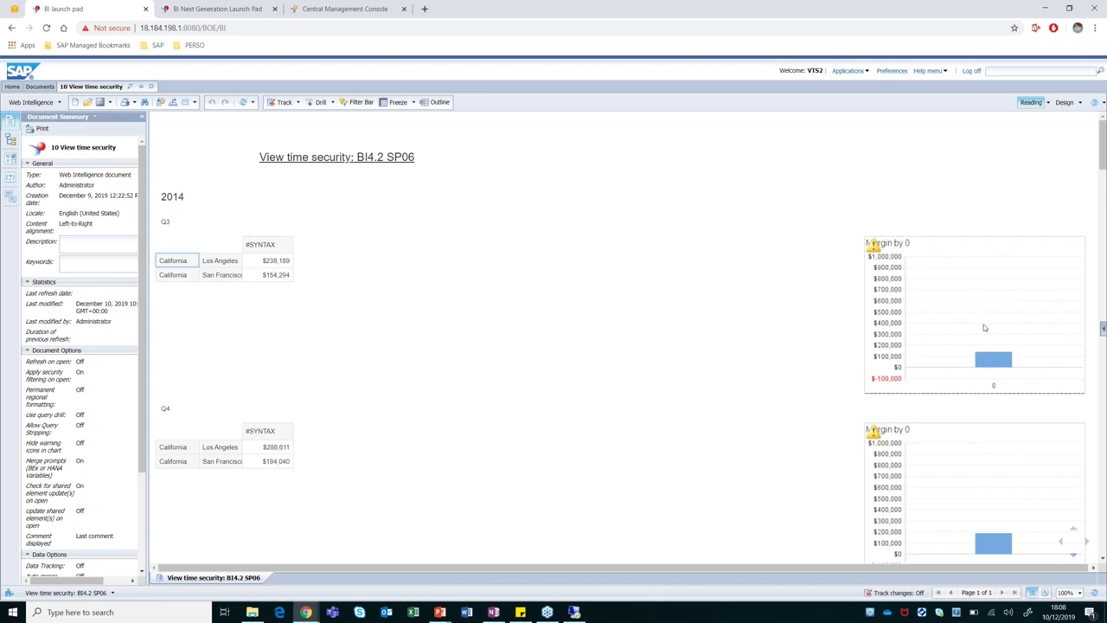
{"action": "mouse_move", "coordinate": [880, 240]}
{"action": "left_click", "coordinate": [484, 268]}
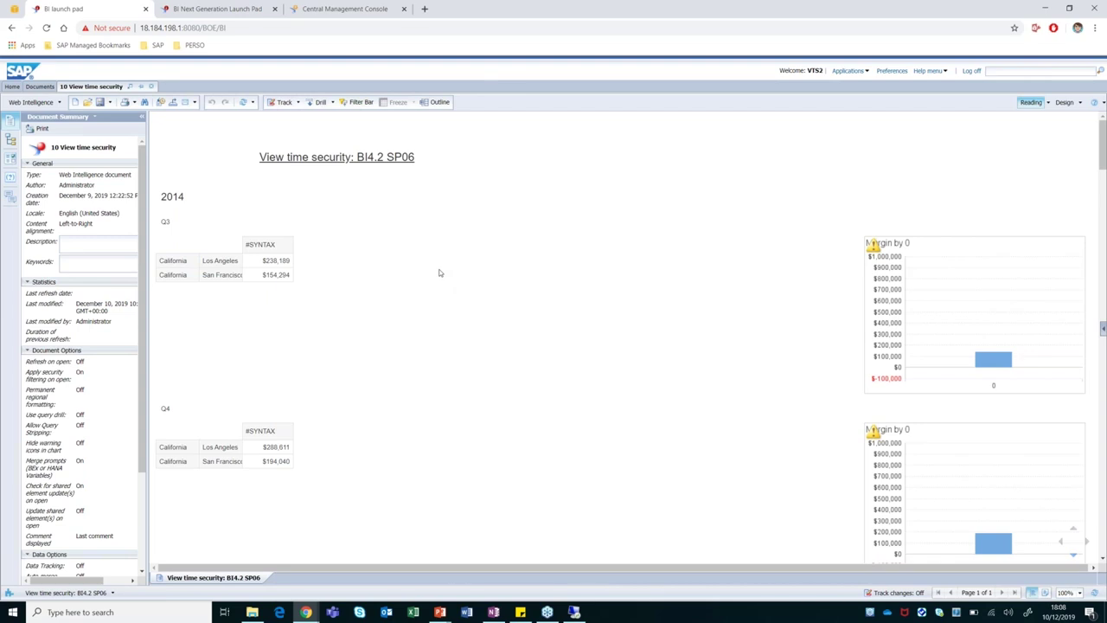
Log off the test user and log back on as Administrator with its password.
{"action": "left_click", "coordinate": [971, 70]}
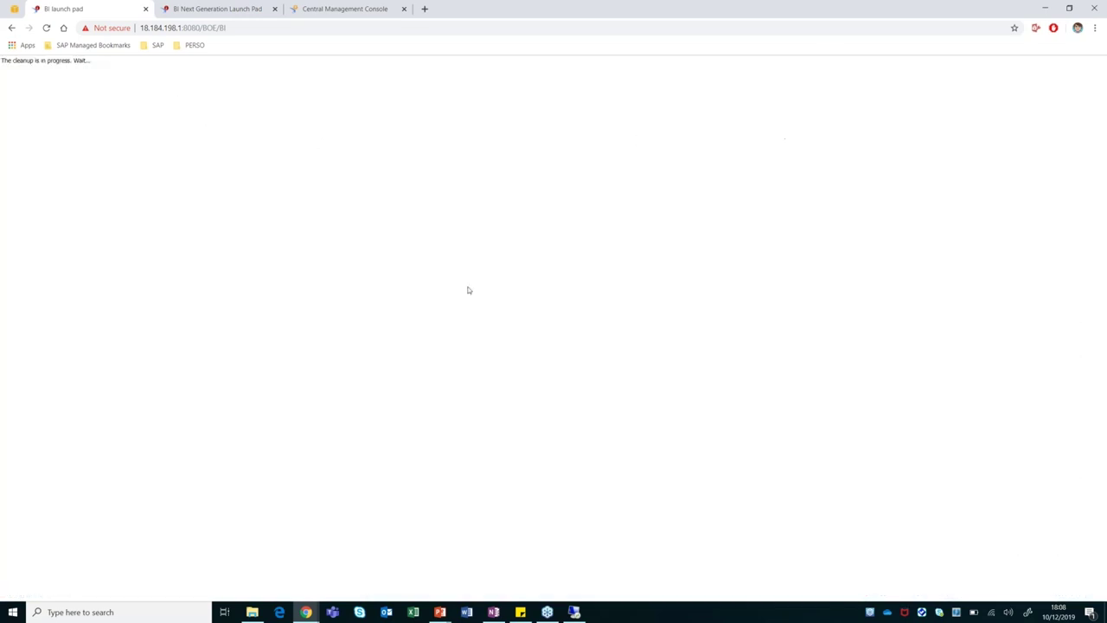
{"action": "double_click", "coordinate": [536, 216]}
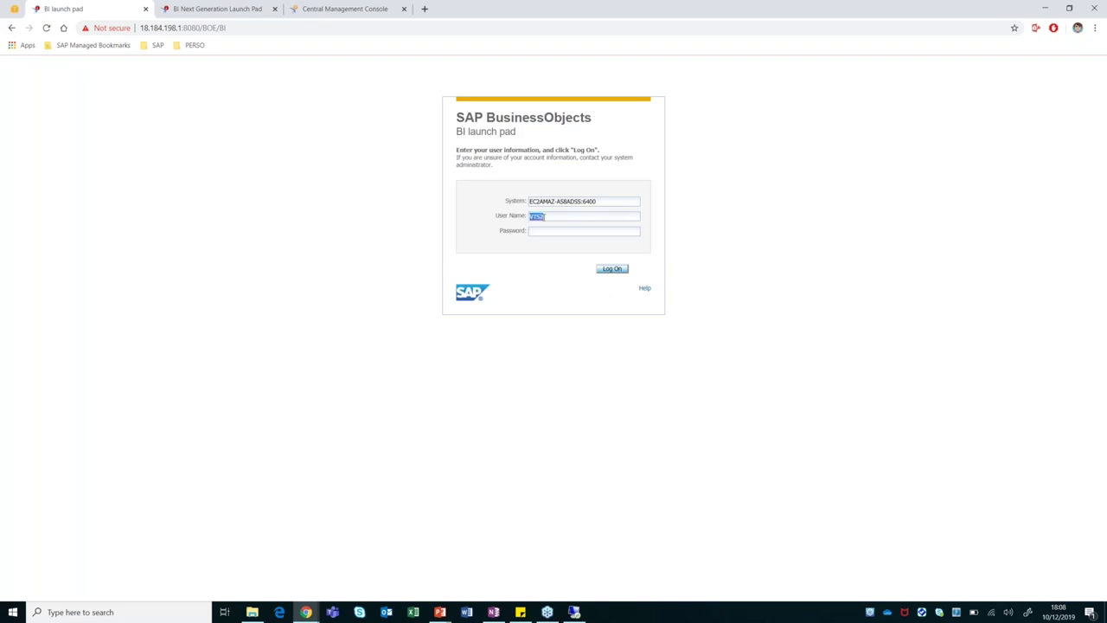
{"action": "type", "text": "Administrato••••••"}
{"action": "key", "text": "Return"}
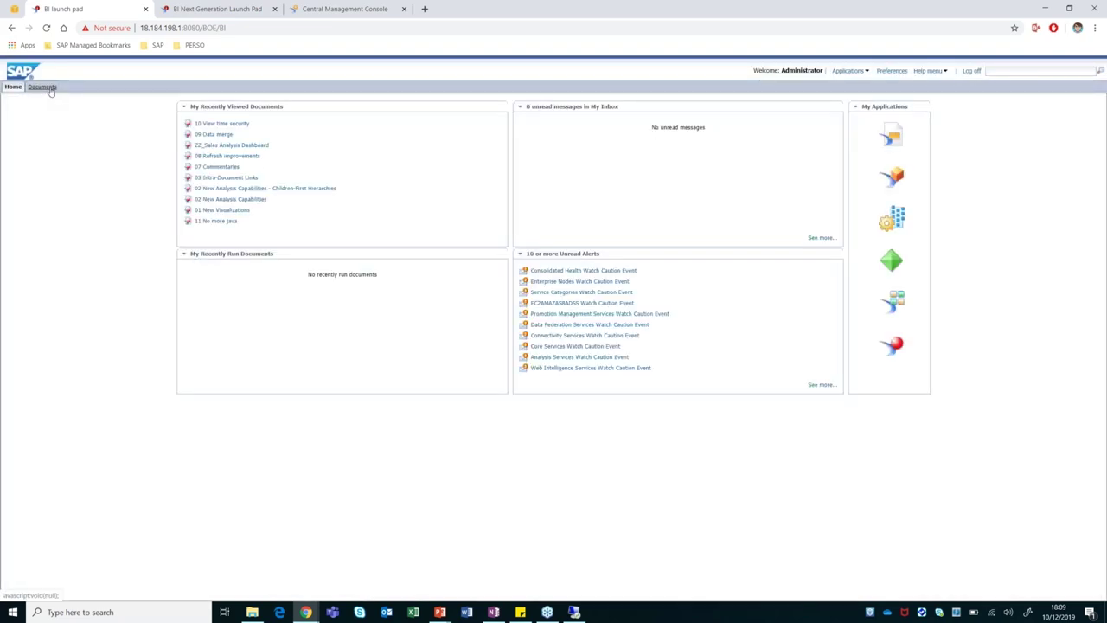
Browse Public Folders > ALL DEMOS HERE > 2019-12 GB & Smith Webinar and open 10 View time security.
{"action": "left_click", "coordinate": [43, 86]}
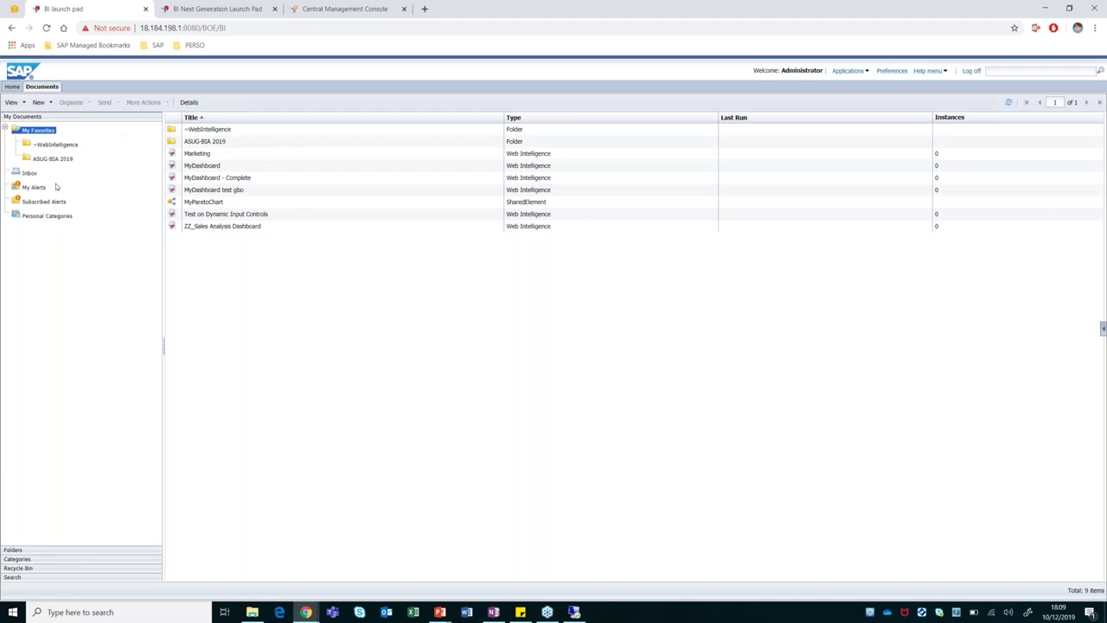
{"action": "left_click", "coordinate": [19, 550]}
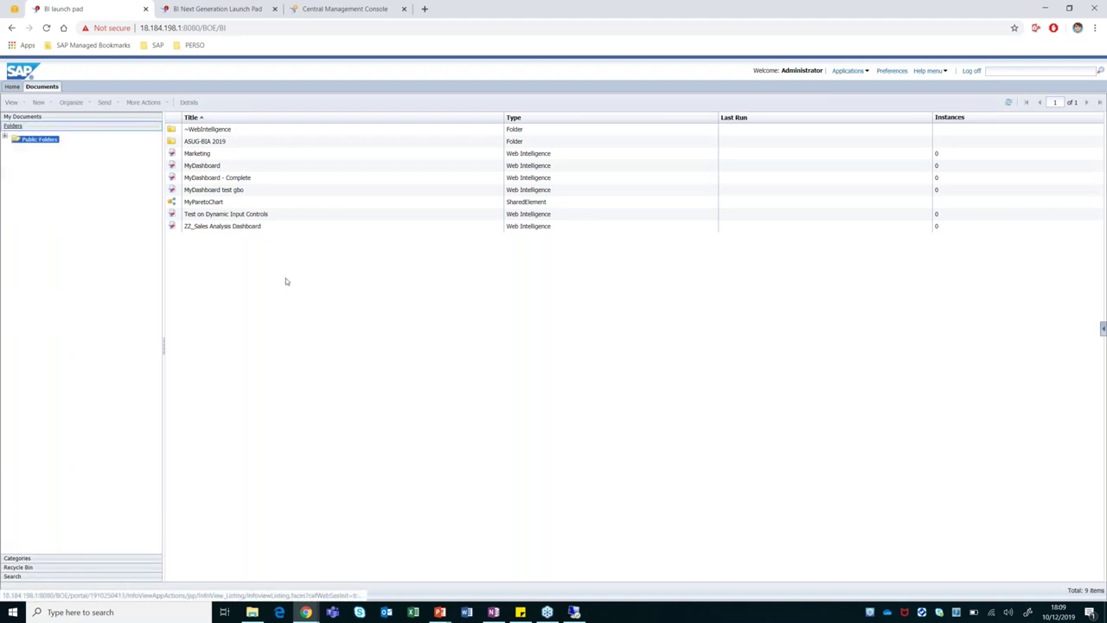
{"action": "double_click", "coordinate": [218, 132]}
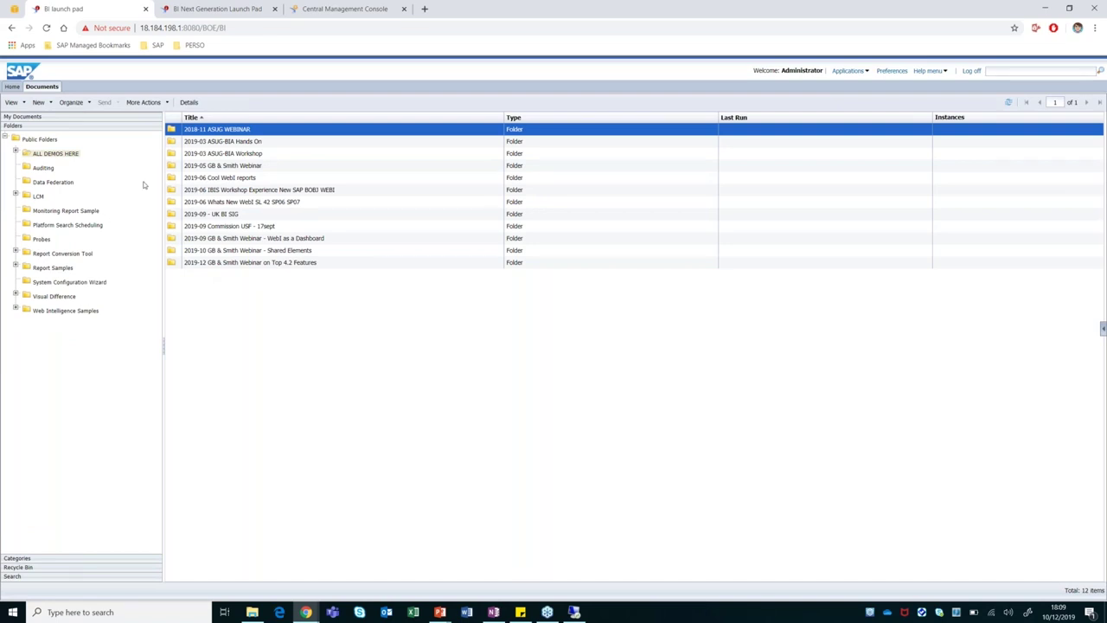
{"action": "double_click", "coordinate": [193, 129]}
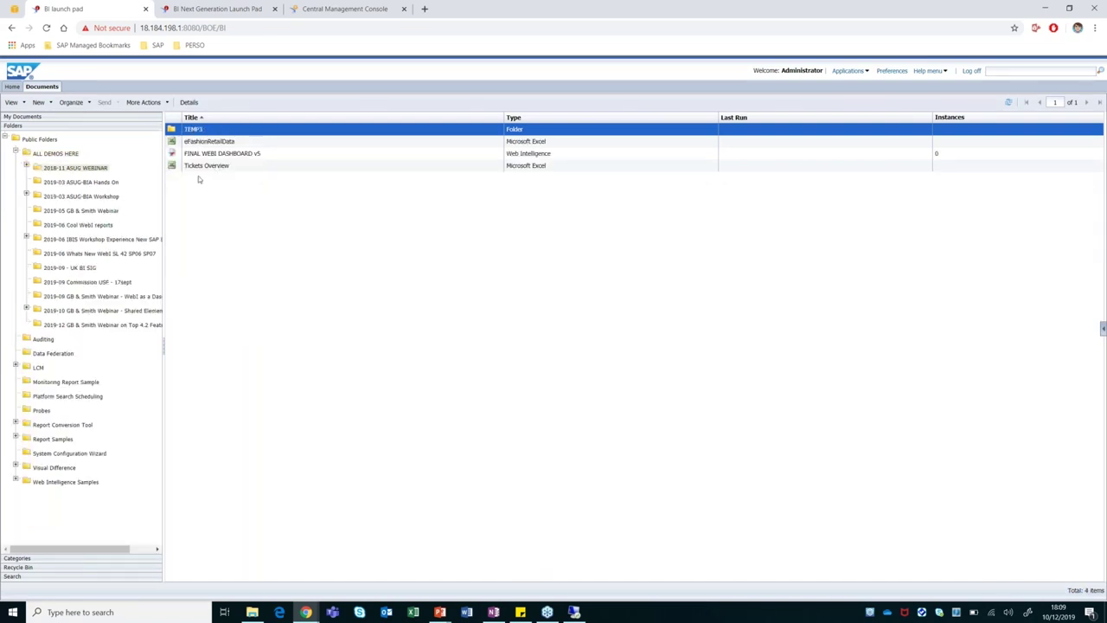
{"action": "left_click", "coordinate": [79, 326]}
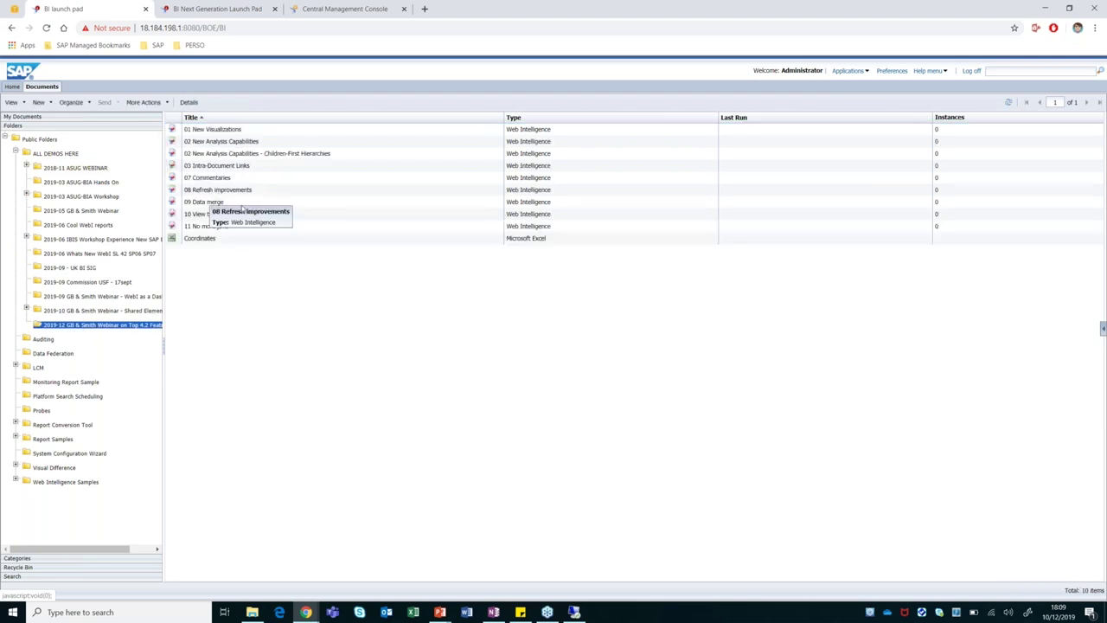
{"action": "double_click", "coordinate": [195, 216]}
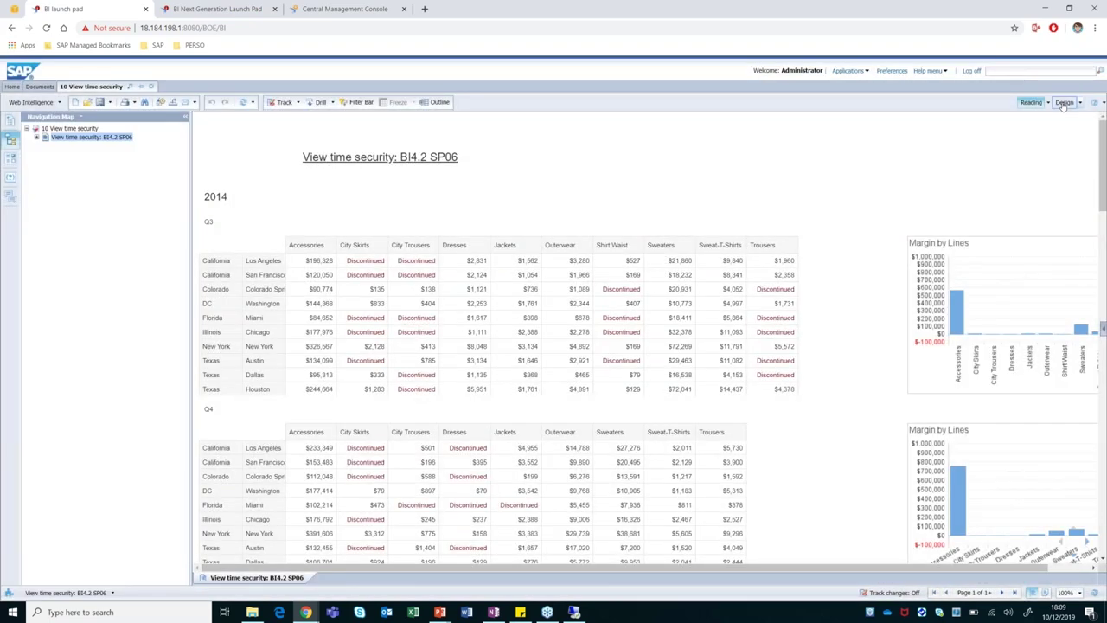
Switch the report to Design mode and review its Document Summary properties without changing them.
{"action": "left_click", "coordinate": [1064, 102]}
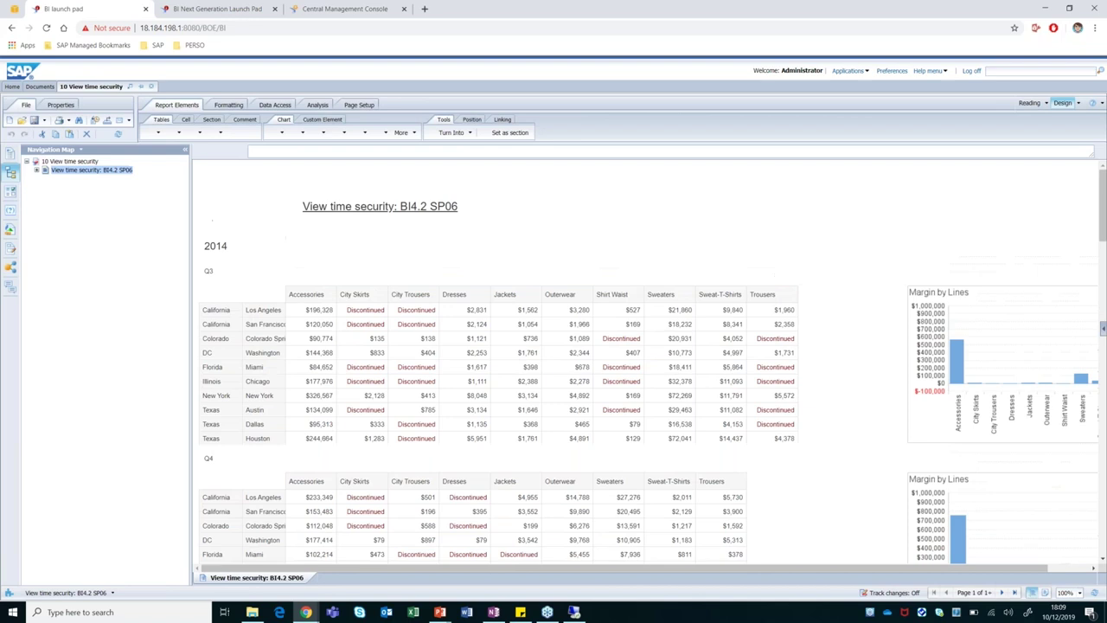
{"action": "left_click", "coordinate": [61, 105]}
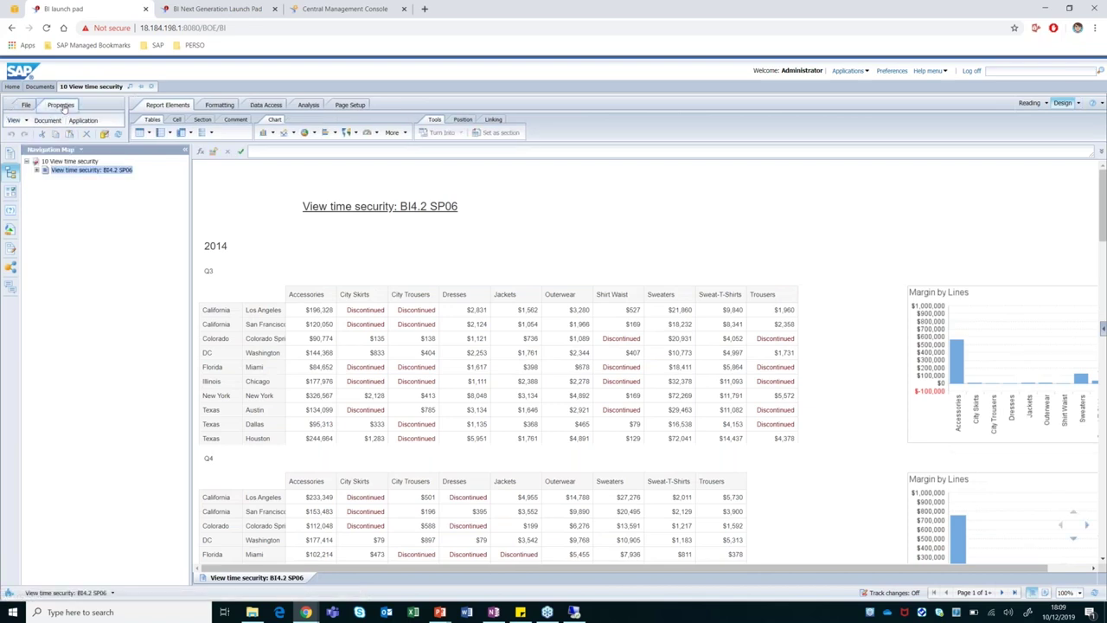
{"action": "left_click", "coordinate": [48, 120]}
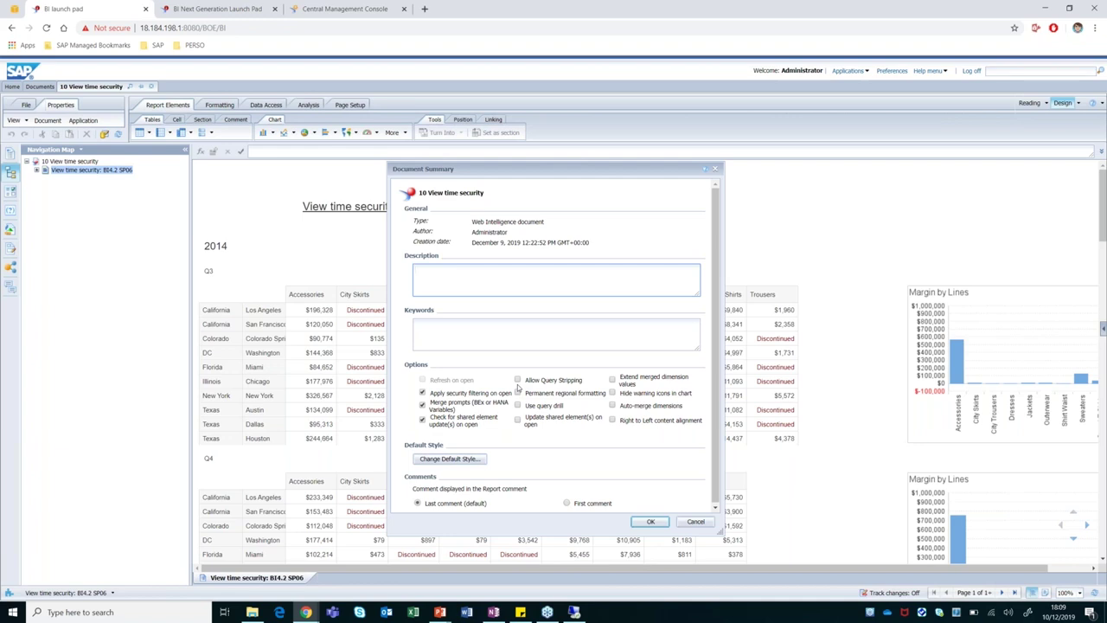
{"action": "left_click", "coordinate": [696, 523]}
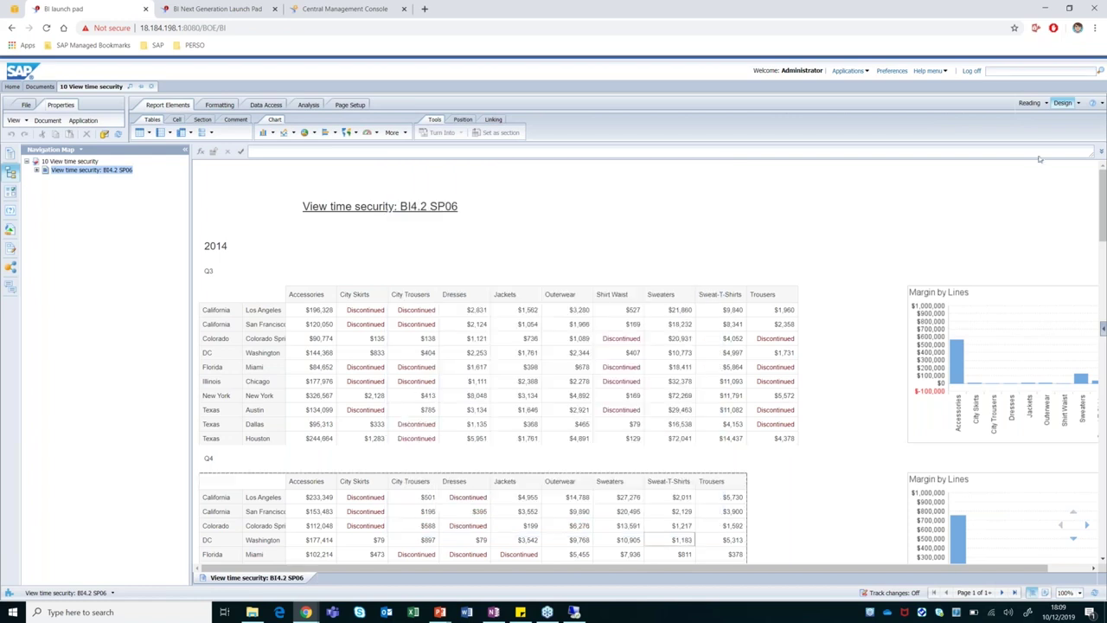
{"action": "left_click", "coordinate": [36, 87]}
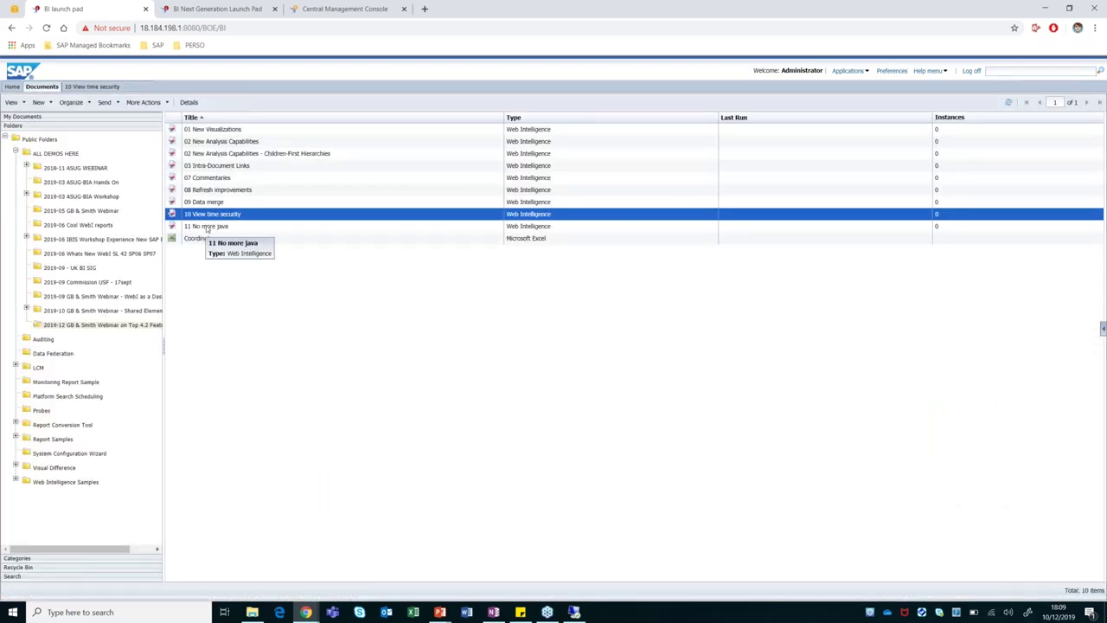
Open the '11 No more java' report, hide the Navigation Map, and select its feature list text.
{"action": "double_click", "coordinate": [206, 226]}
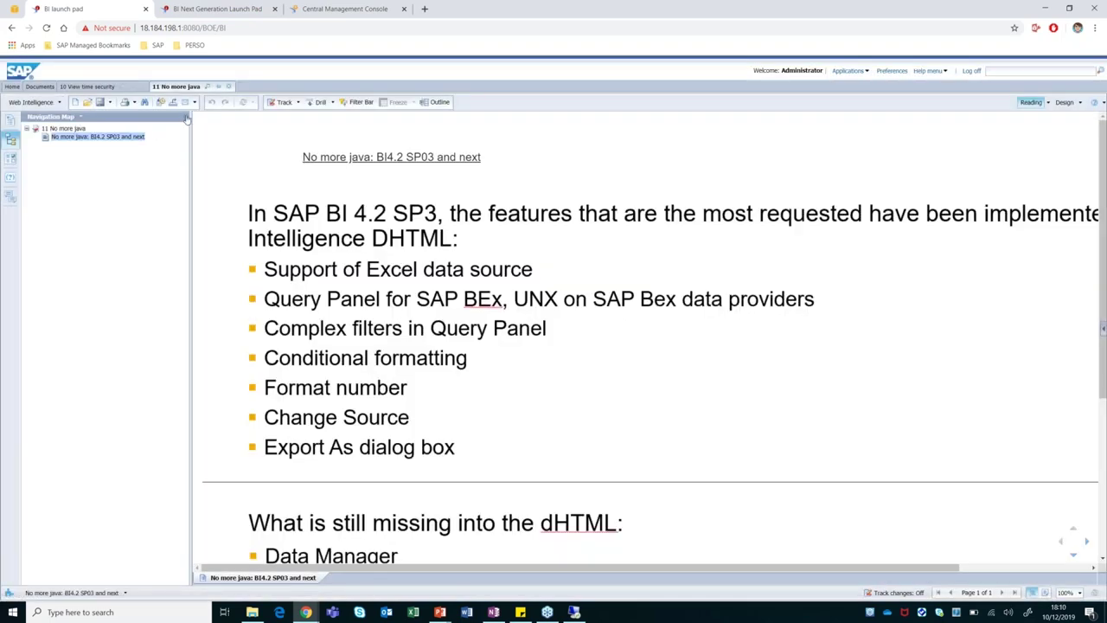
{"action": "left_click", "coordinate": [186, 118]}
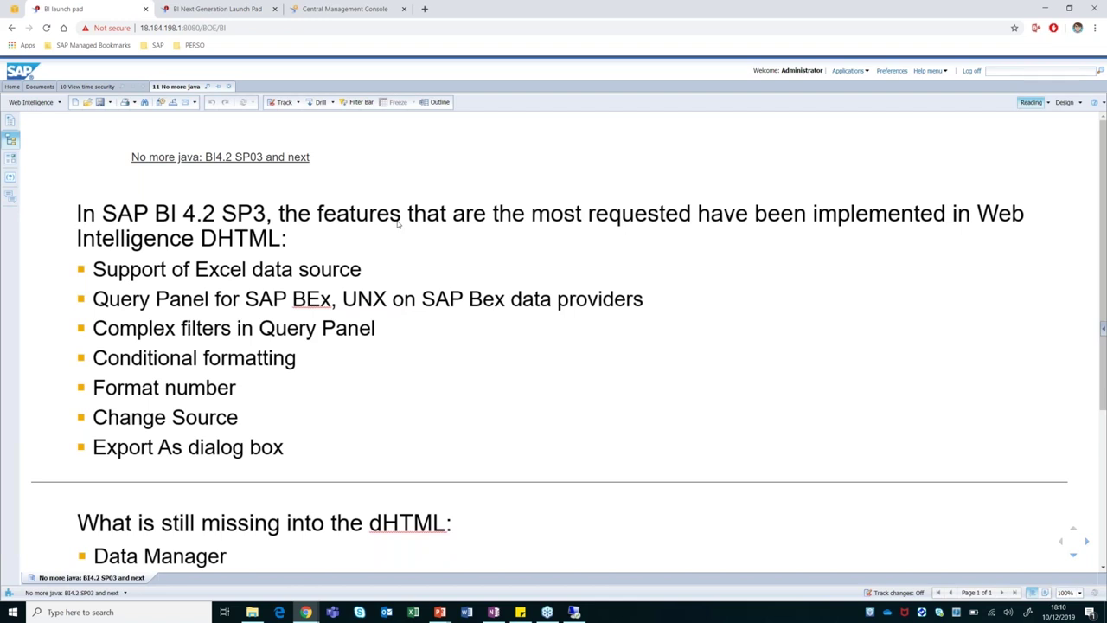
{"action": "left_click", "coordinate": [173, 212]}
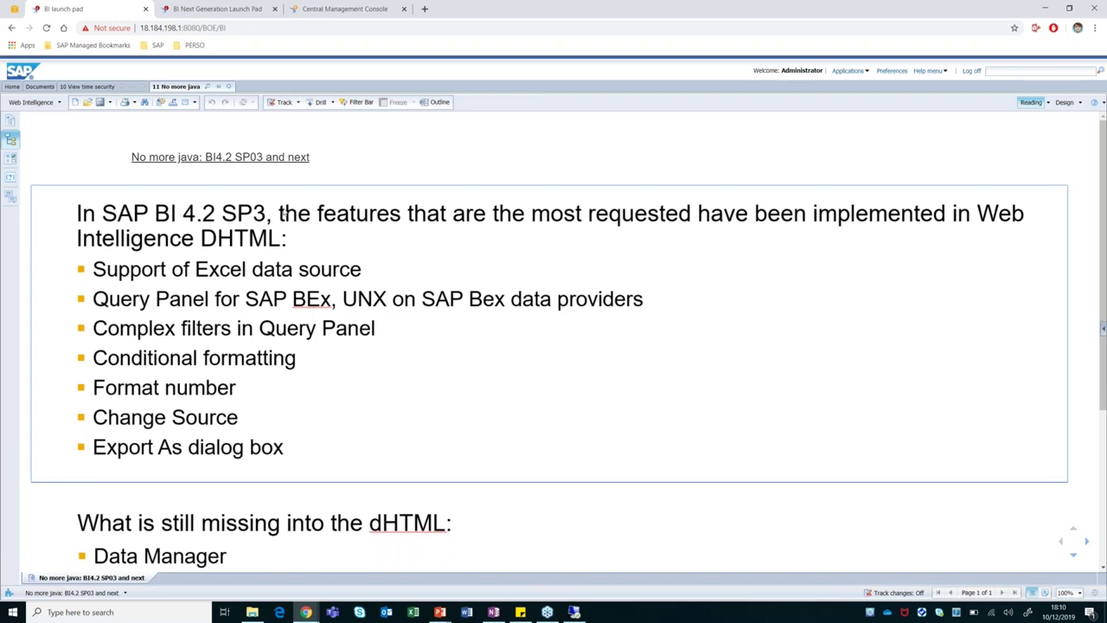